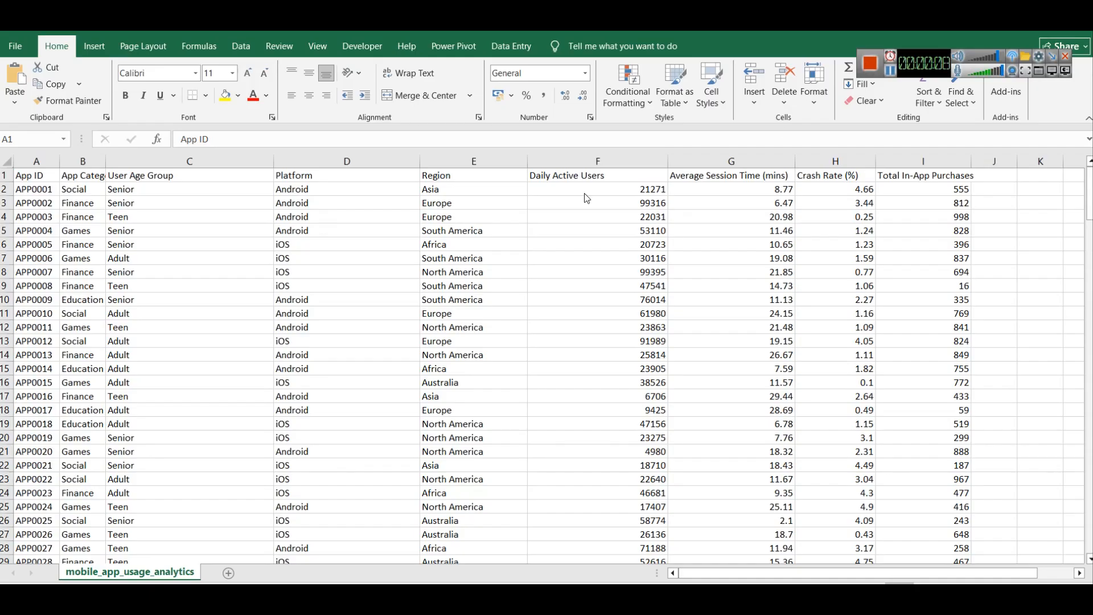
# Step: Autofit column B so the full App Category header fits, and check the category entries
pyautogui.click(46, 190)
pyautogui.click(46, 190)
pyautogui.moveTo(1088, 197)
pyautogui.mouseDown()
pyautogui.moveTo(1088, 526)
pyautogui.moveTo(1088, 192)
pyautogui.mouseUp()
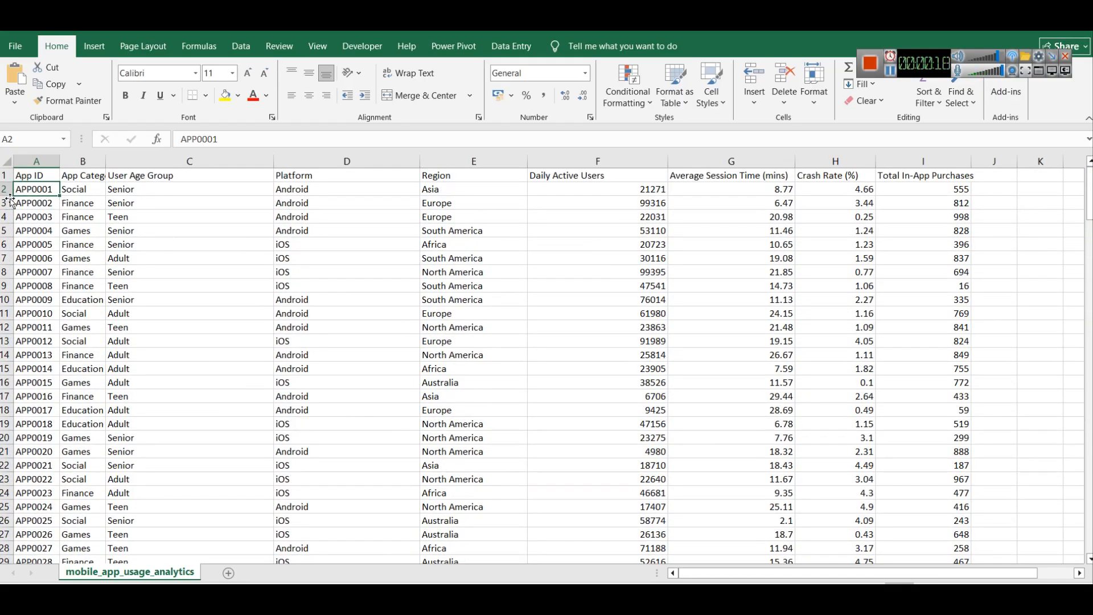
pyautogui.doubleClick(108, 164)
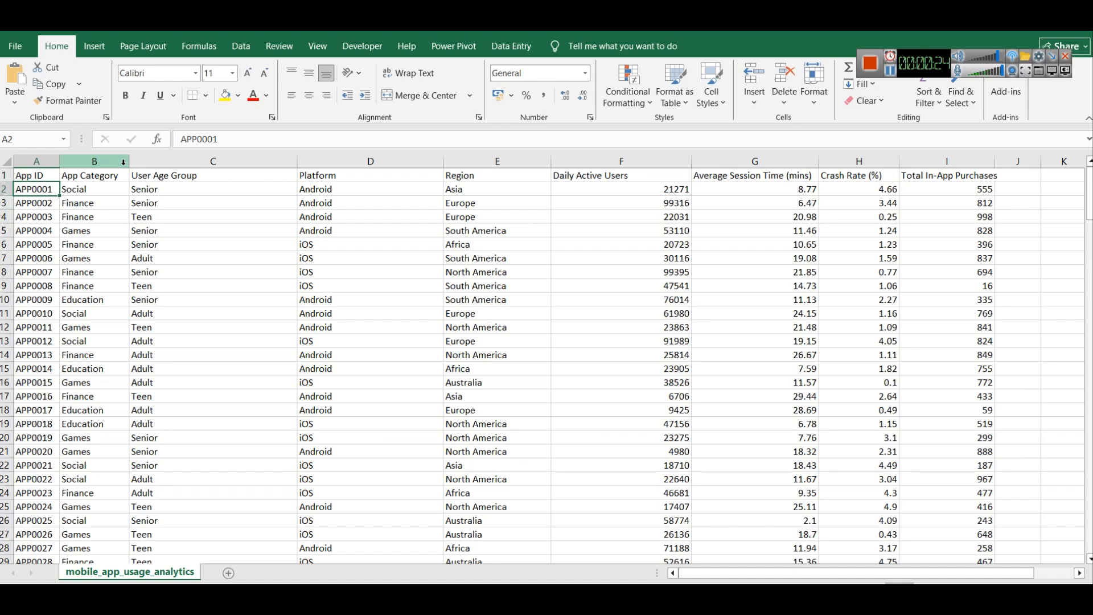
pyautogui.click(97, 191)
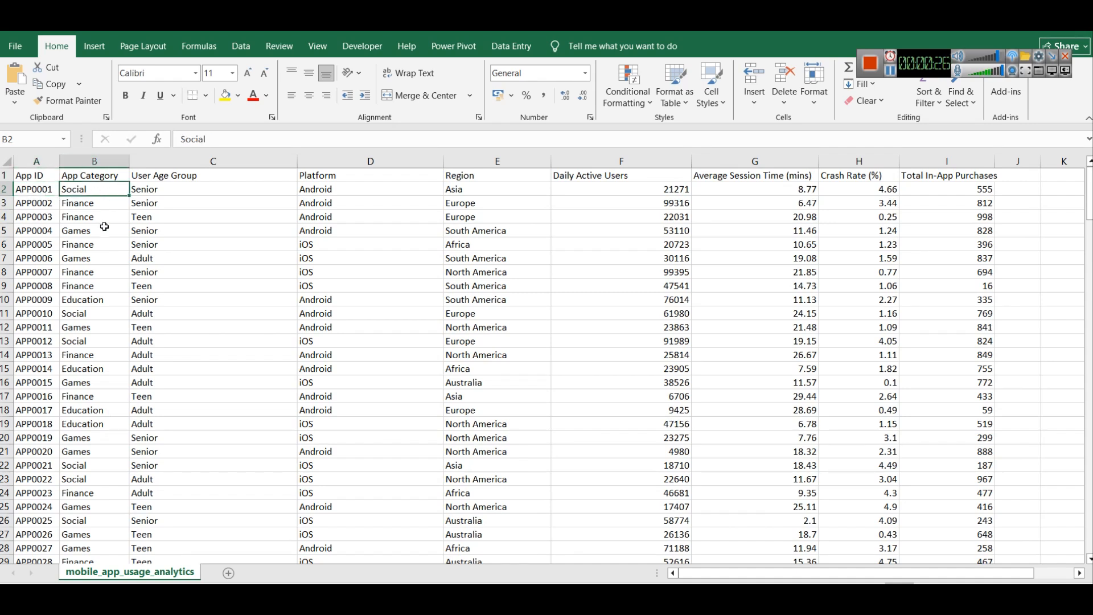
pyautogui.click(100, 206)
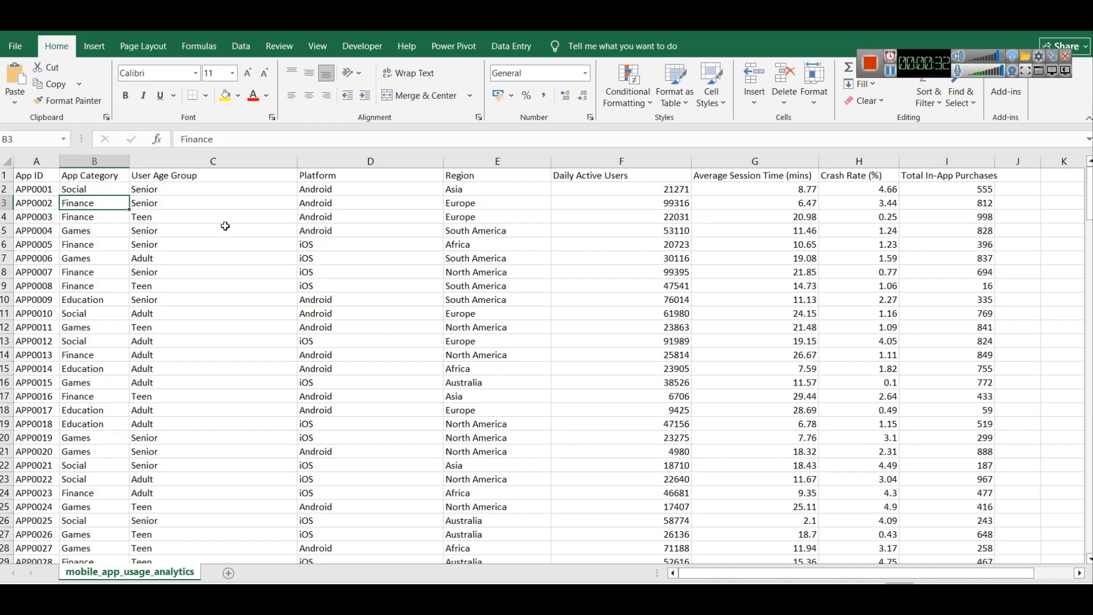
# Step: Narrow the User Age Group column slightly and look through its age group entries
pyautogui.moveTo(300, 161); pyautogui.dragTo(271, 154)
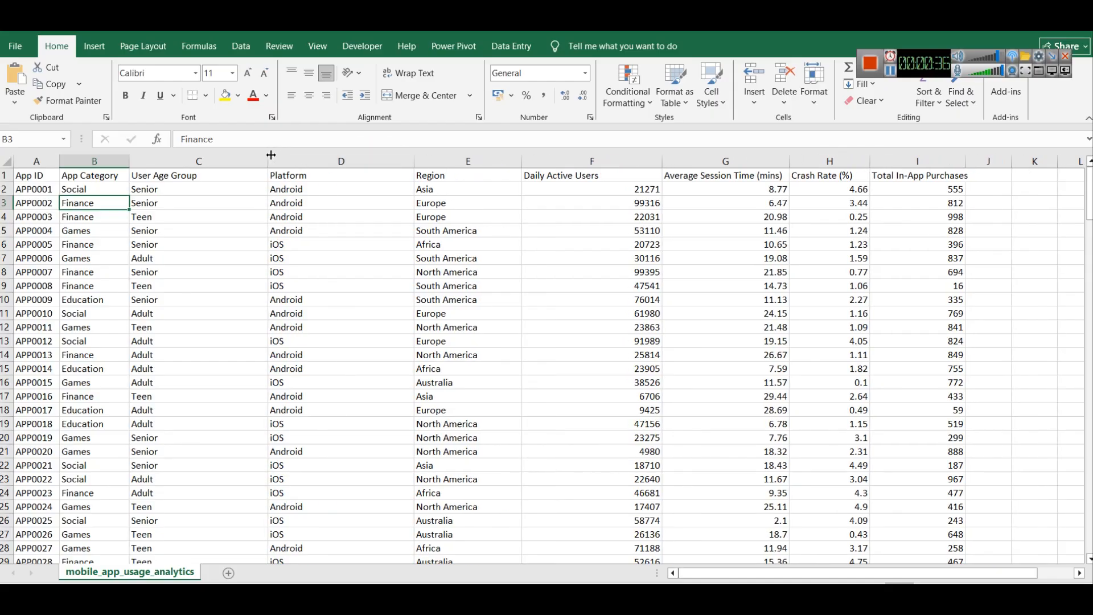
pyautogui.click(183, 191)
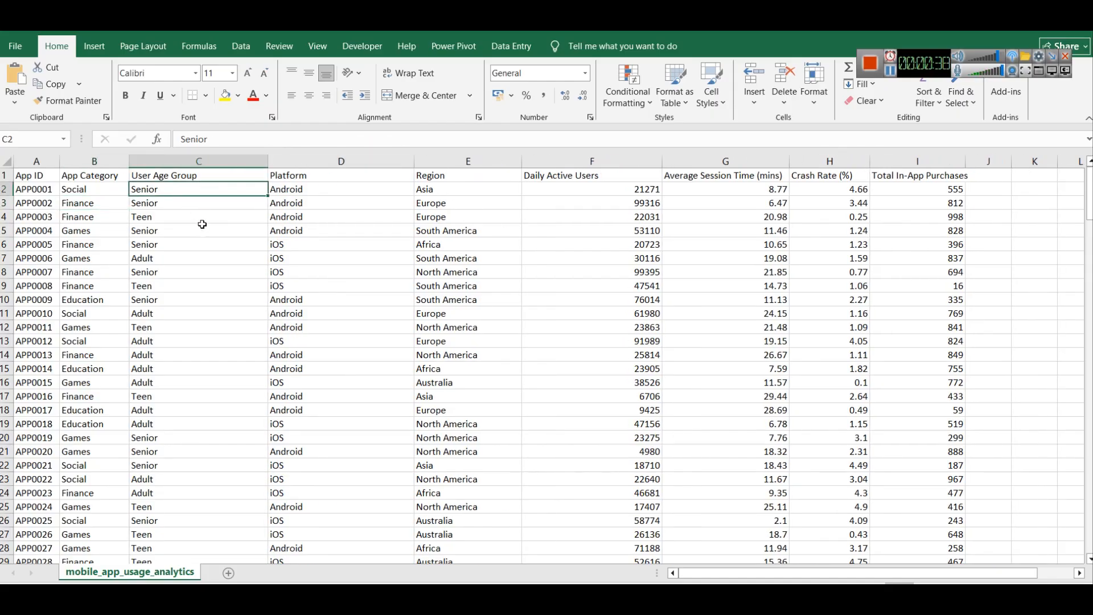
pyautogui.moveTo(202, 225); pyautogui.dragTo(201, 223)
pyautogui.click(207, 285)
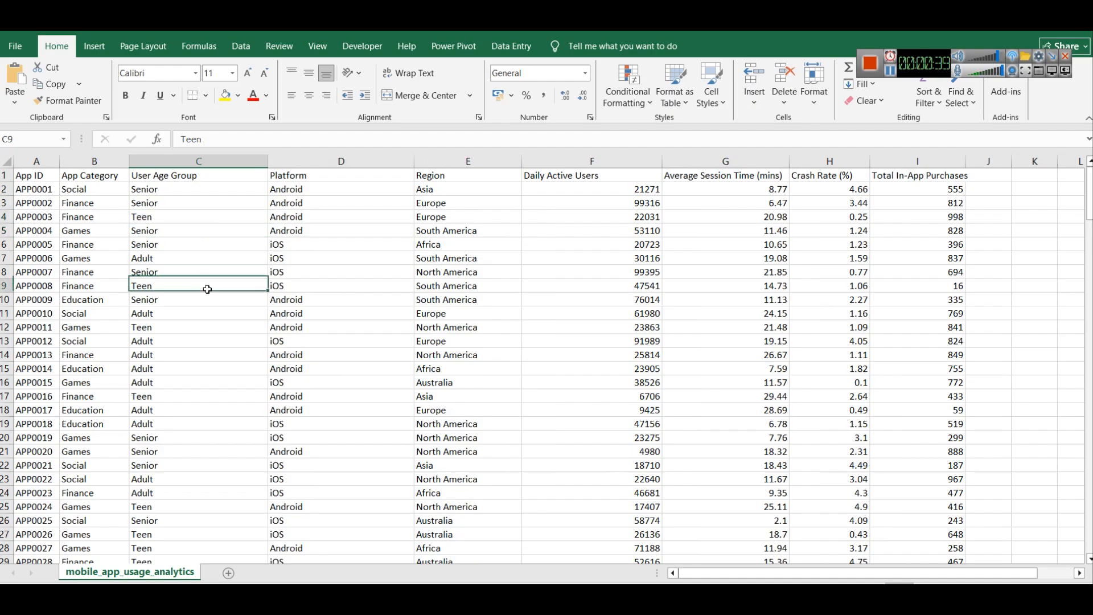
pyautogui.click(190, 326)
pyautogui.scroll(-12, 205, 369)
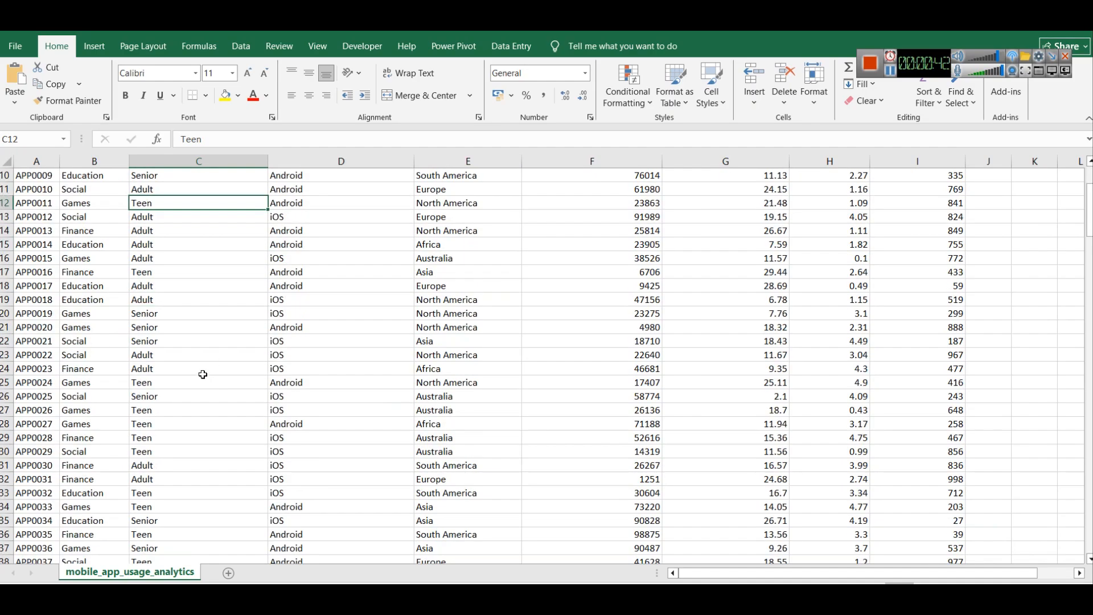
pyautogui.scroll(12, 202, 370)
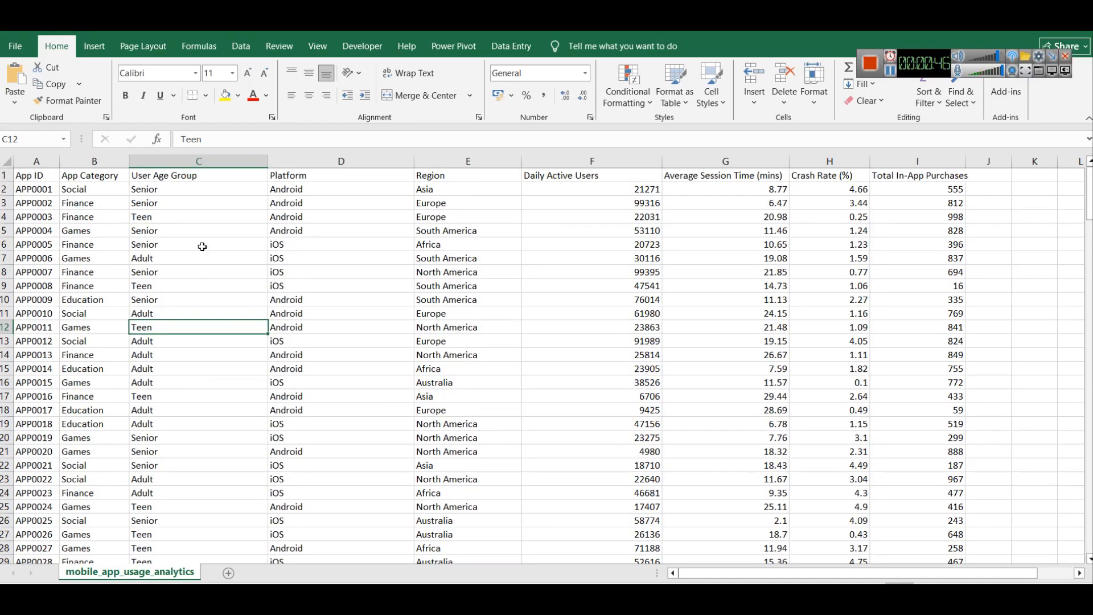
# Step: Examine the Platform, Region, Daily Active Users, Average Session Time, Crash Rate and Total In-App Purchases columns one after another
pyautogui.click(319, 165)
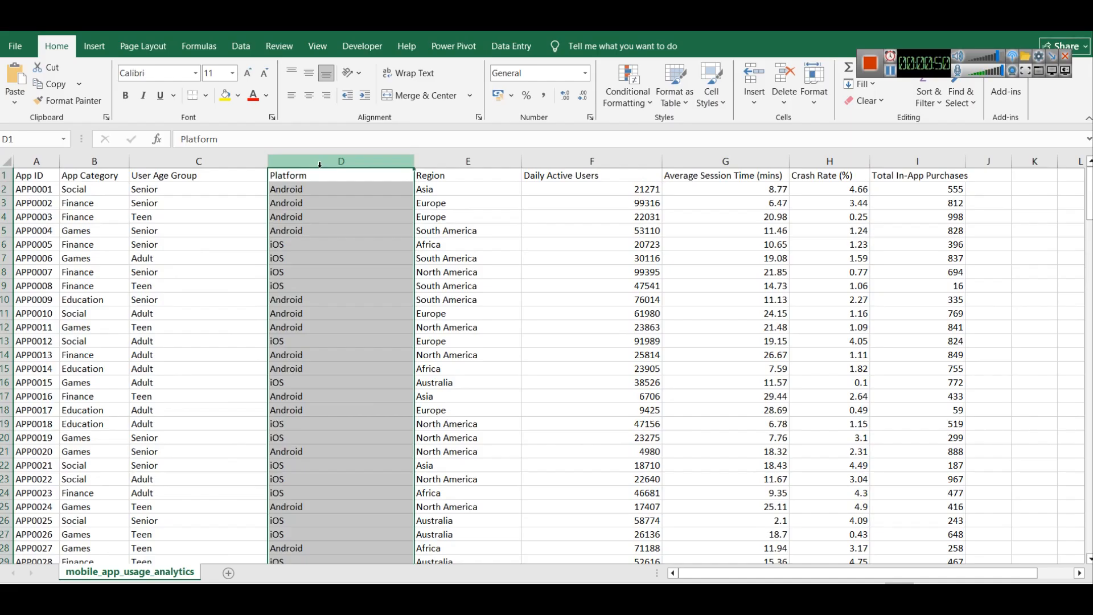
pyautogui.scroll(-5, 336, 396)
pyautogui.scroll(5, 325, 396)
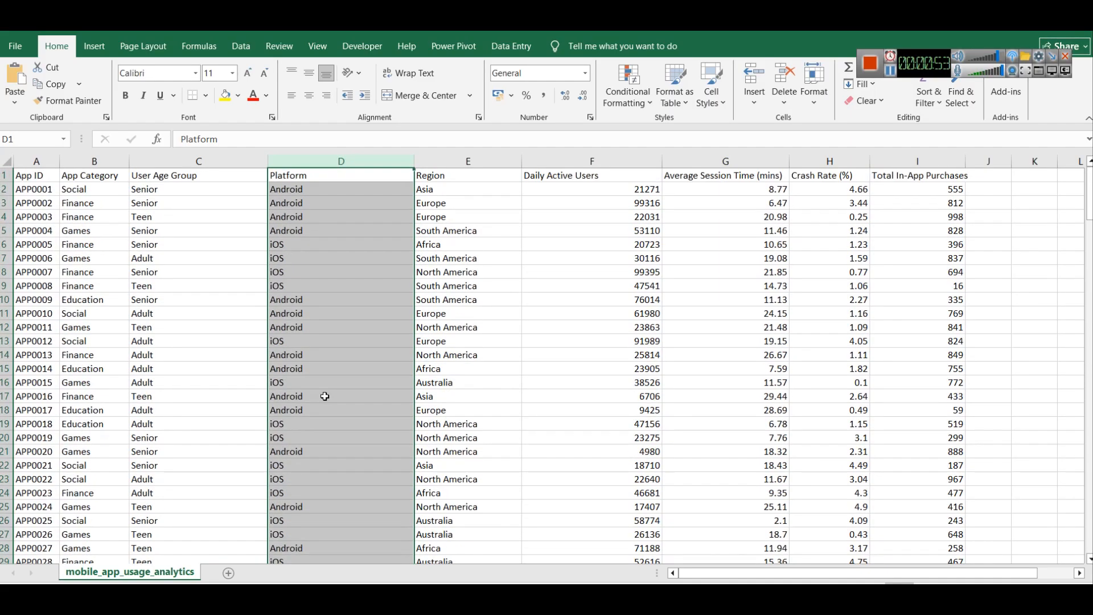
pyautogui.click(459, 157)
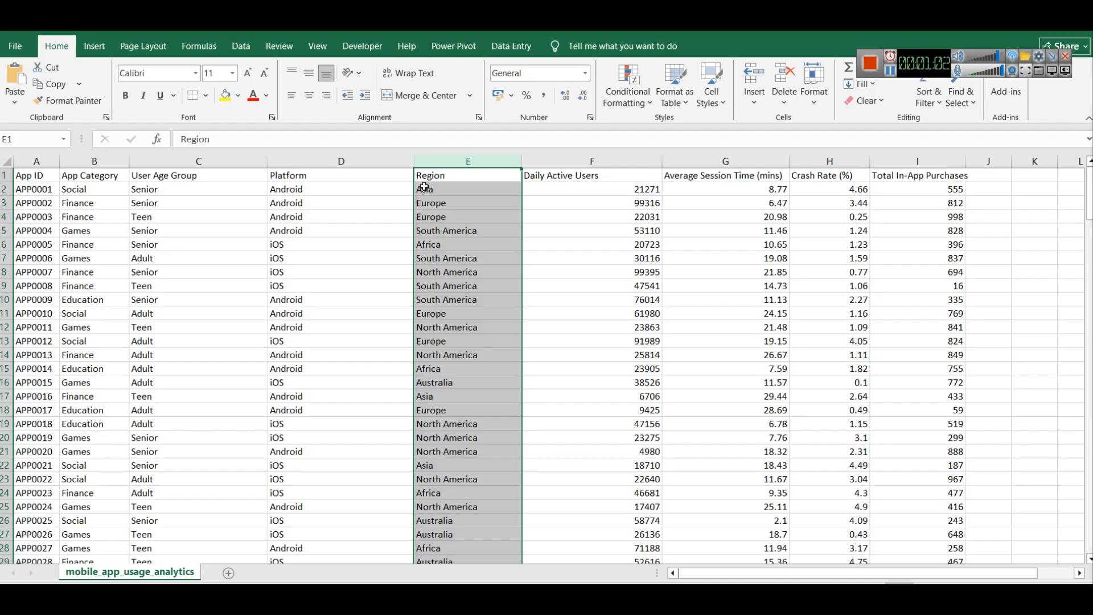
pyautogui.click(592, 161)
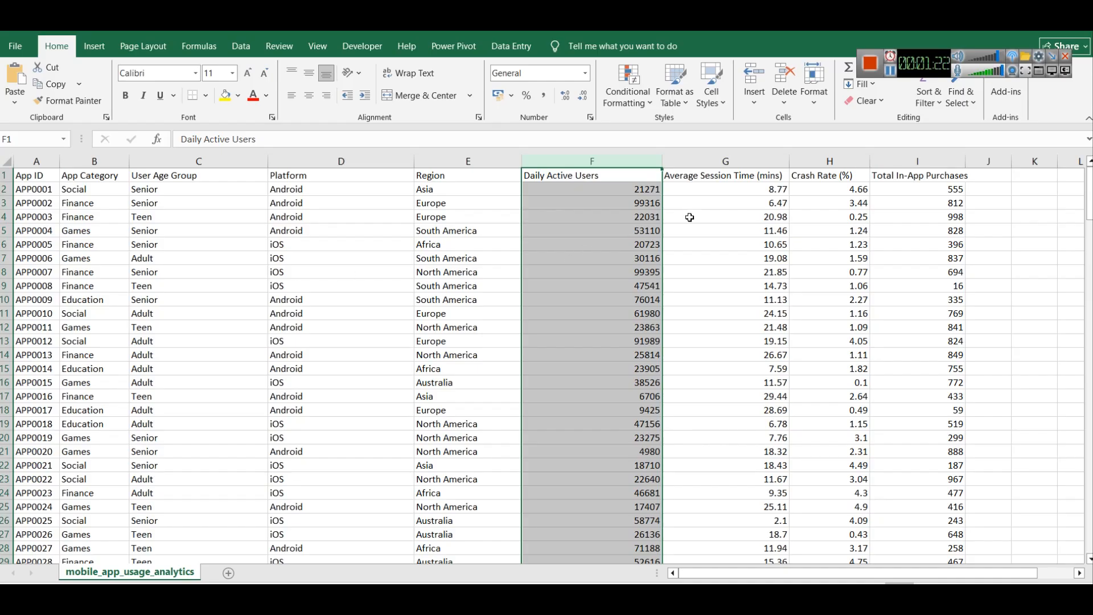
pyautogui.click(746, 163)
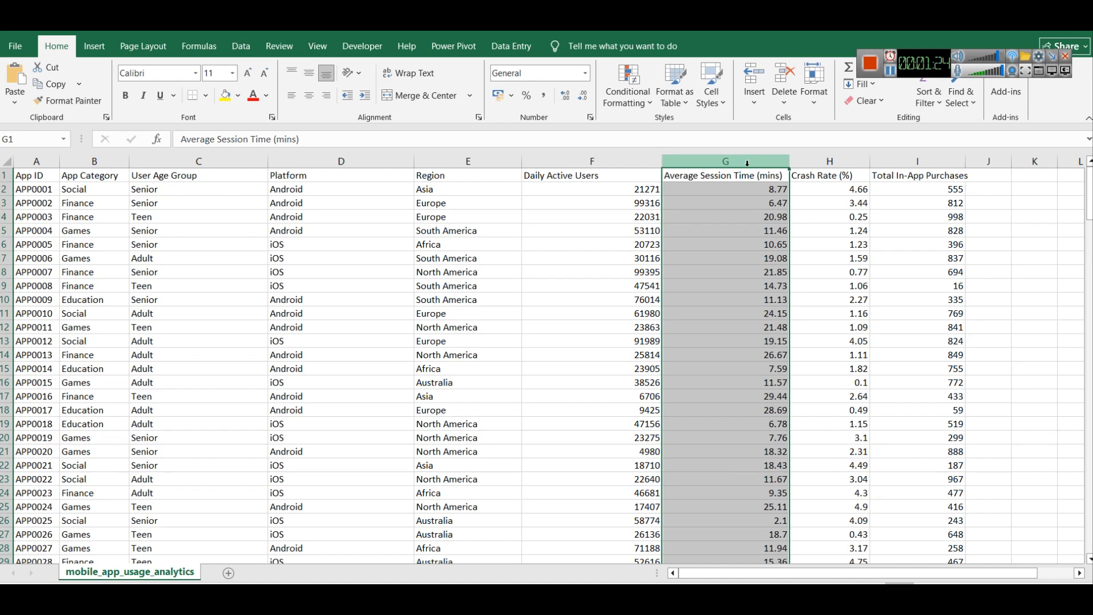
pyautogui.click(836, 159)
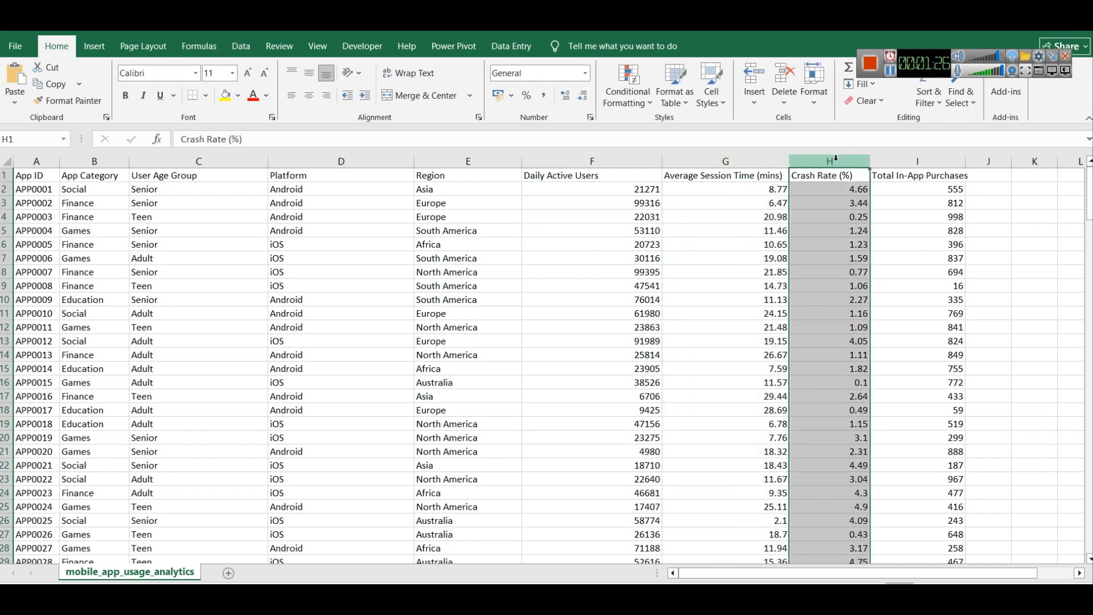
pyautogui.click(907, 161)
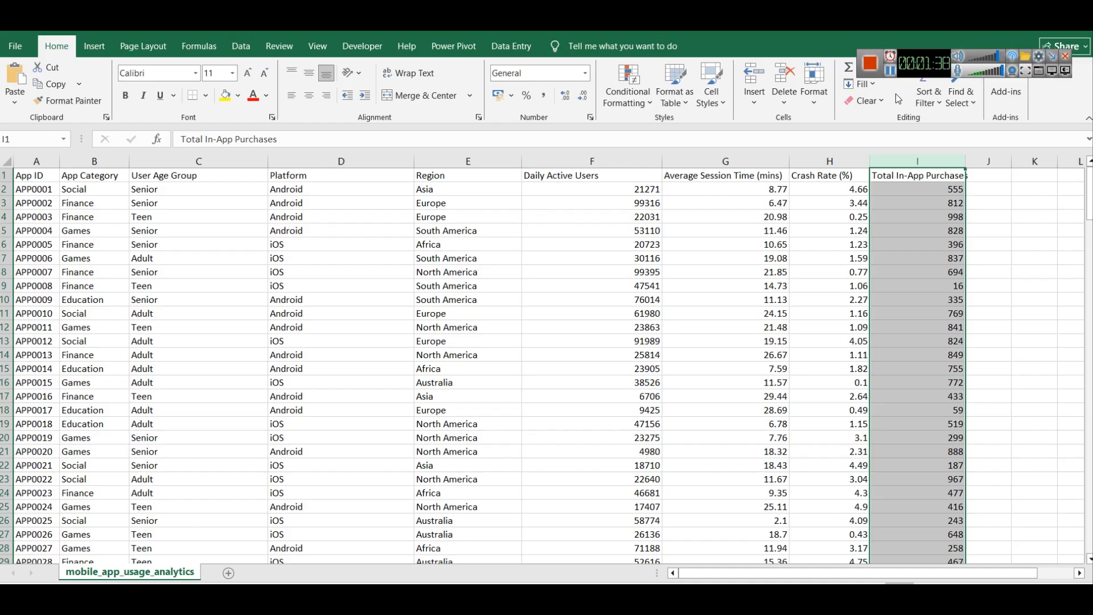
pyautogui.click(889, 70)
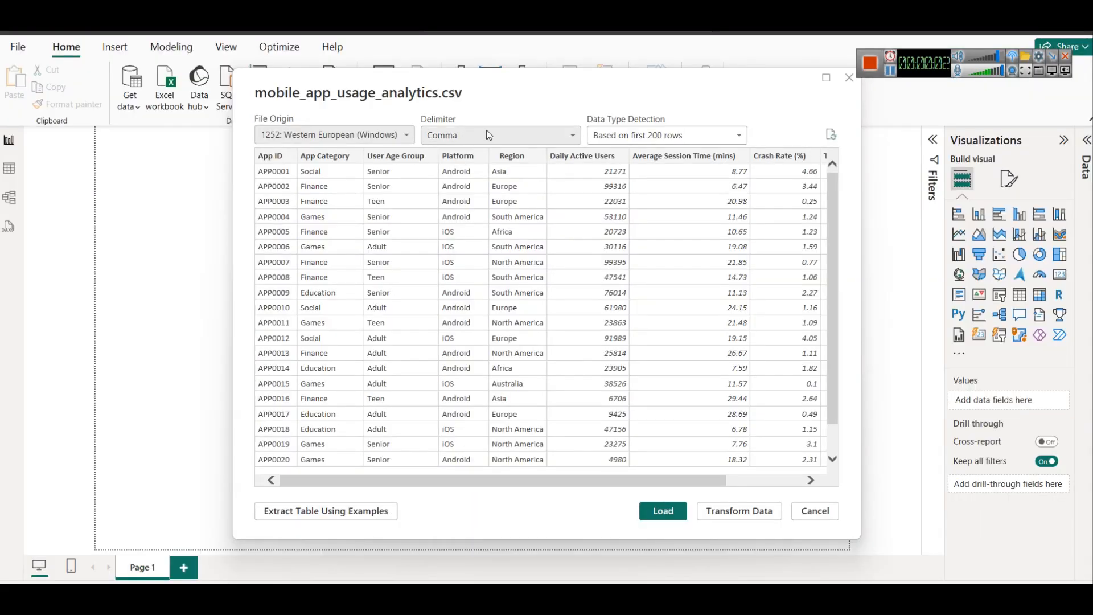
# Step: In Power BI Desktop, check the preview of mobile_app_usage_analytics.csv and load the data into the report
pyautogui.moveTo(462, 94); pyautogui.dragTo(341, 194)
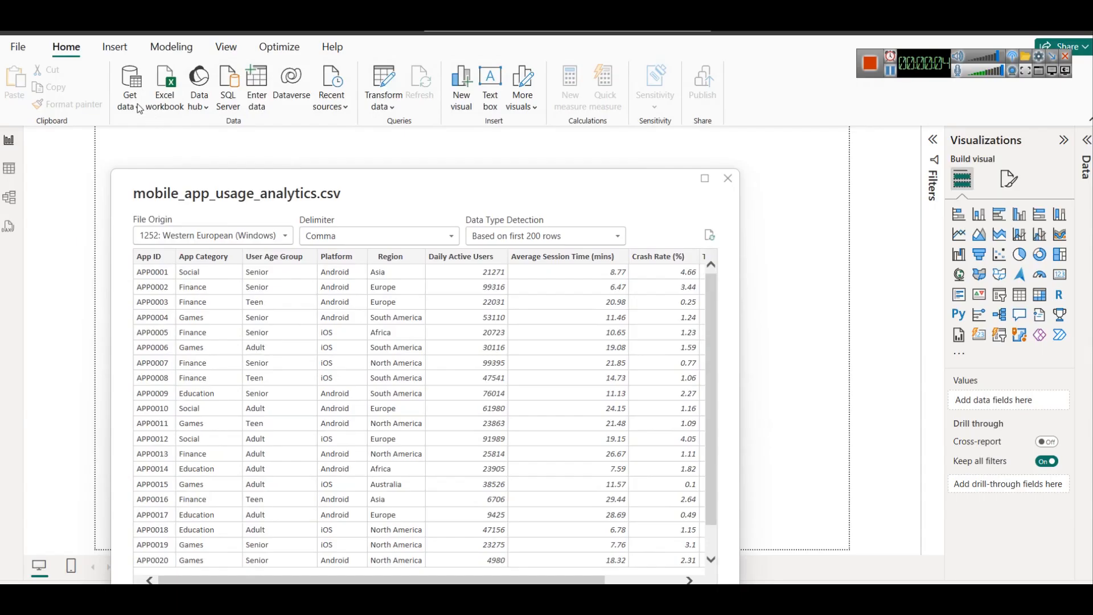
pyautogui.moveTo(260, 201); pyautogui.dragTo(310, 87)
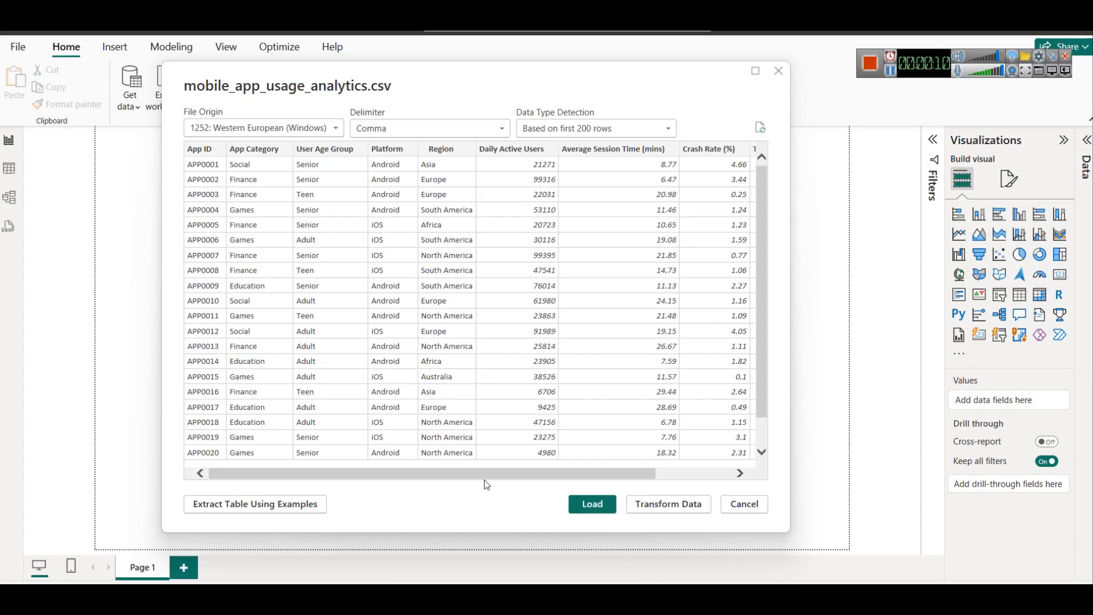
pyautogui.moveTo(634, 468); pyautogui.dragTo(540, 458)
pyautogui.click(602, 505)
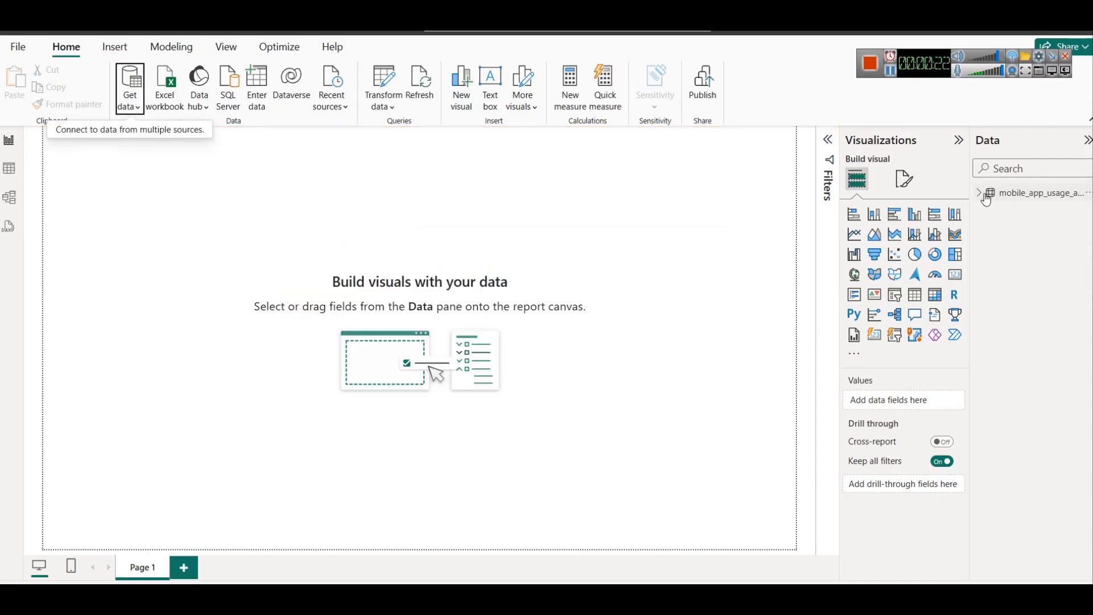
# Step: Rename the loaded mobile_app_usage_analytics table as app_usage
pyautogui.rightClick(986, 196)
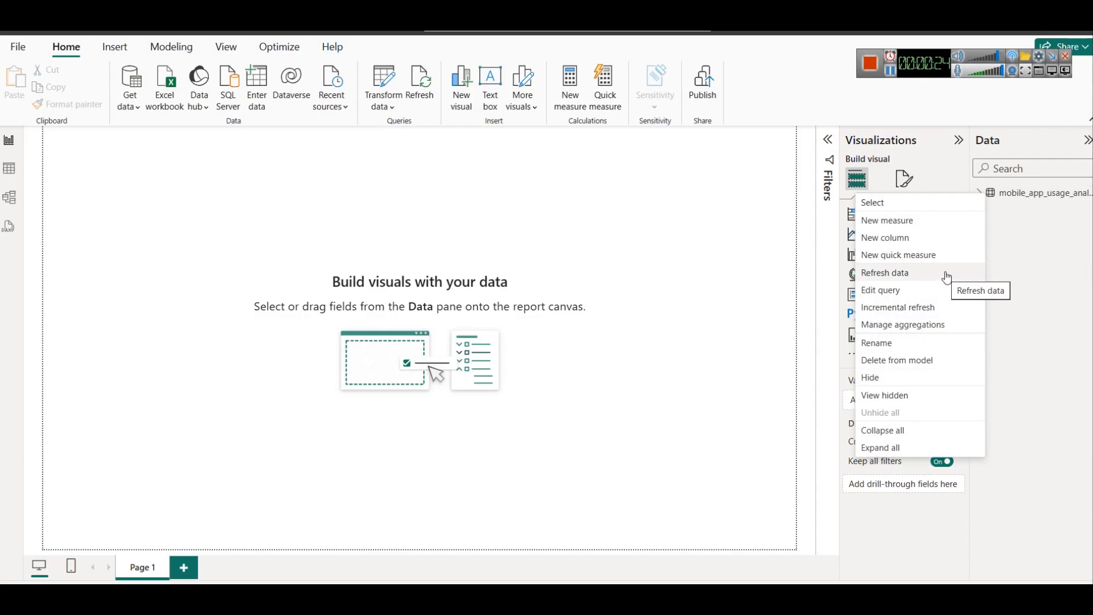
pyautogui.click(909, 343)
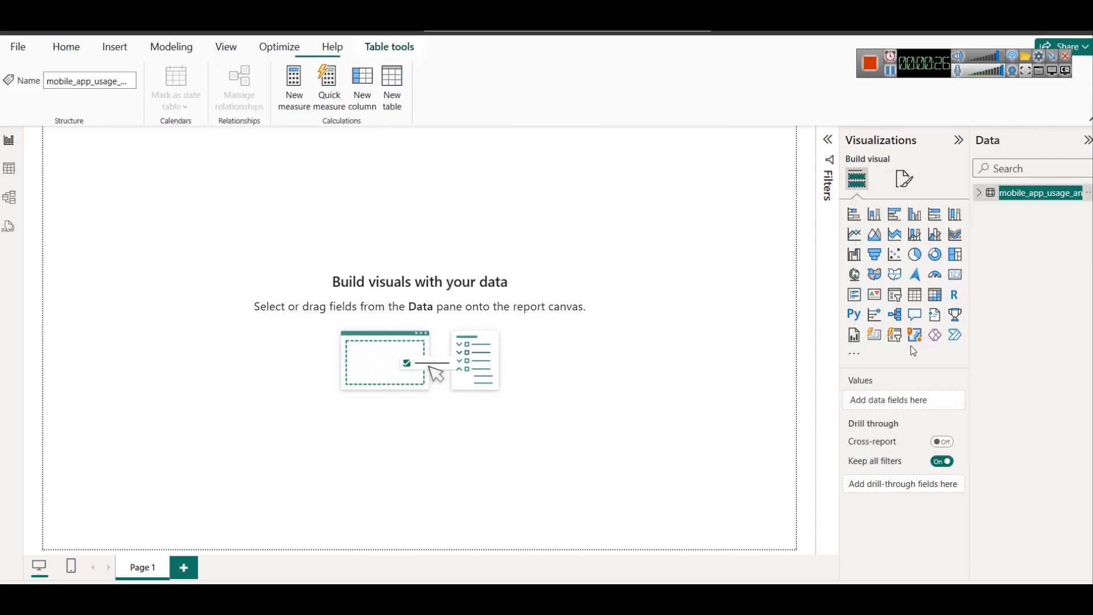
pyautogui.write('aoo')
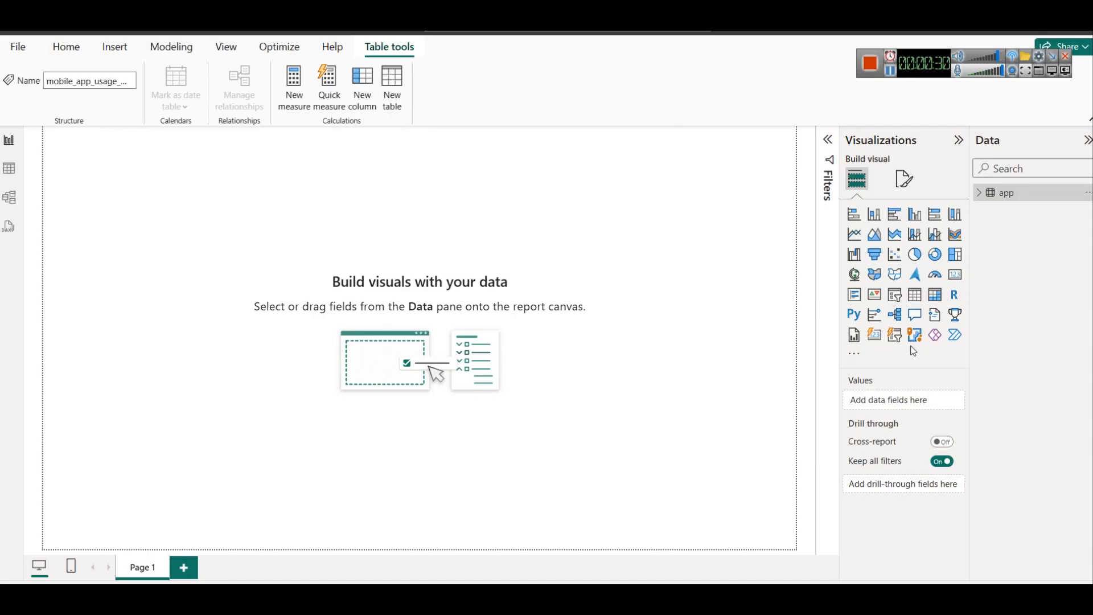
pyautogui.write('_usage')
pyautogui.press('Return')
pyautogui.click(213, 168)
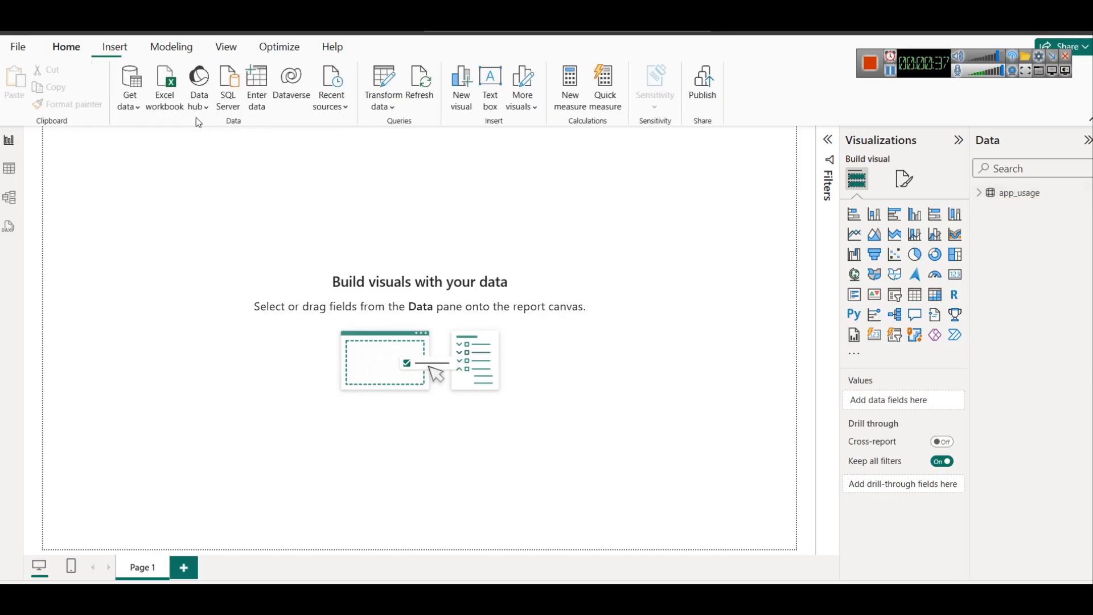
# Step: Insert a text box and reshape it into a short, wide banner along the top of the report page
pyautogui.click(124, 52)
pyautogui.click(437, 88)
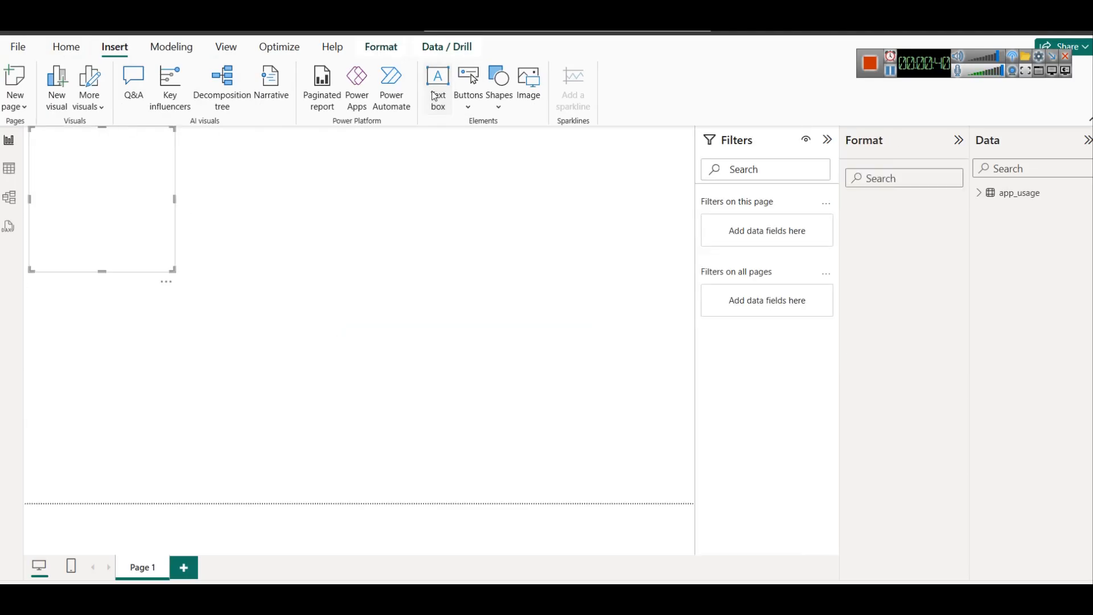
pyautogui.click(276, 327)
pyautogui.click(136, 215)
pyautogui.moveTo(101, 268); pyautogui.dragTo(101, 171)
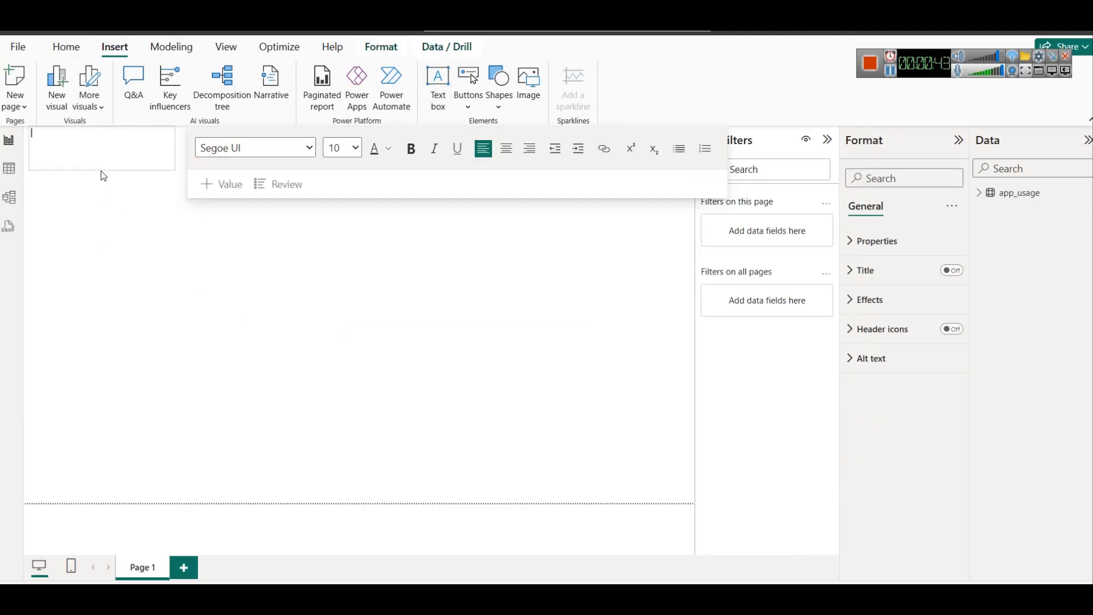
pyautogui.rightClick(131, 133)
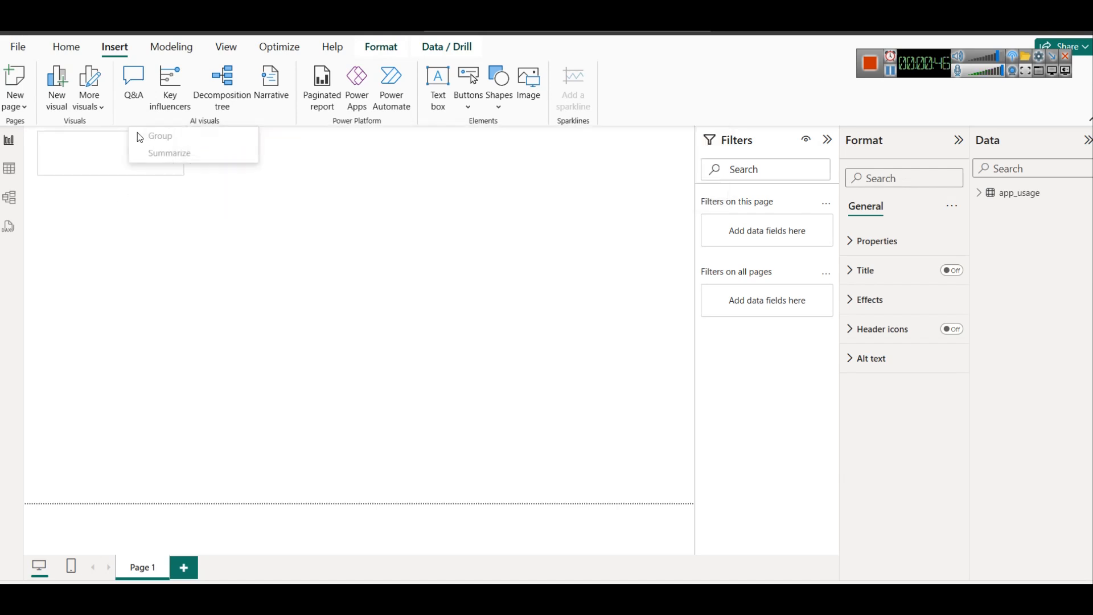
pyautogui.click(202, 273)
pyautogui.moveTo(180, 160); pyautogui.dragTo(585, 171)
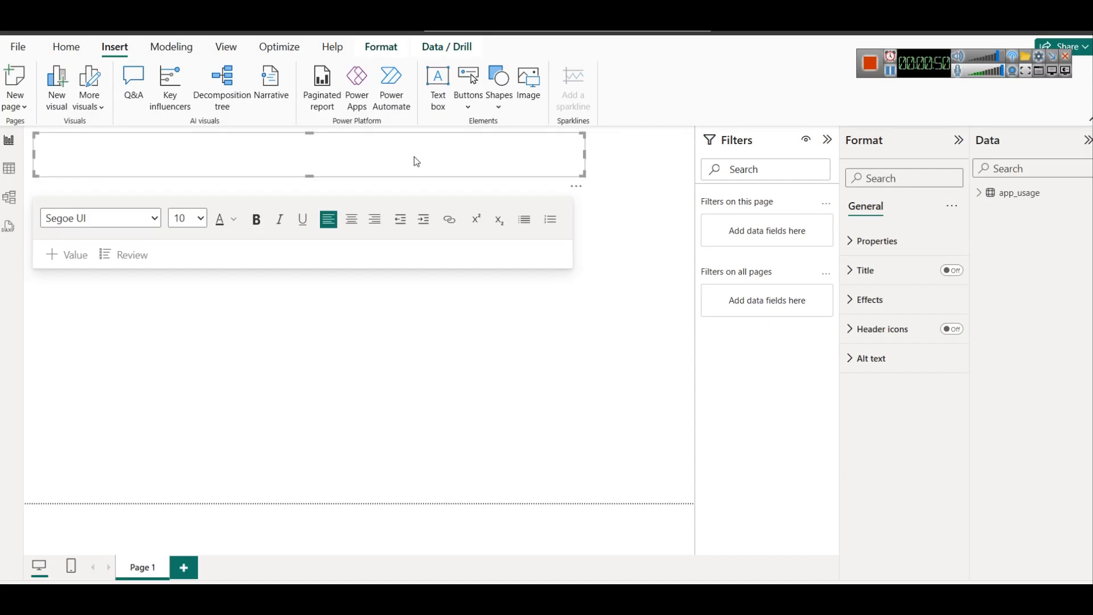
# Step: Enter the report title "EDA on Mobile App Usage Data" in the text box
pyautogui.write('DA c')
pyautogui.hotkey('ctrl', 'a')
pyautogui.write('EDA on Mobile App Usage Dat')
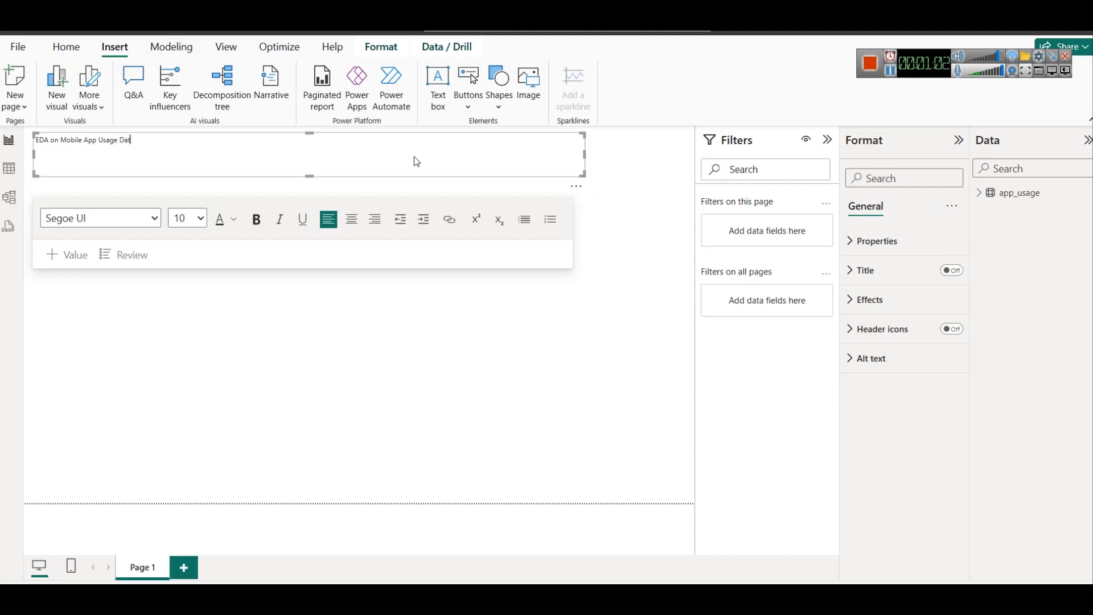
# Step: Format the report title as centred, bold, size 36 text in dark blue
pyautogui.hotkey('ctrl', 'a')
pyautogui.click(348, 219)
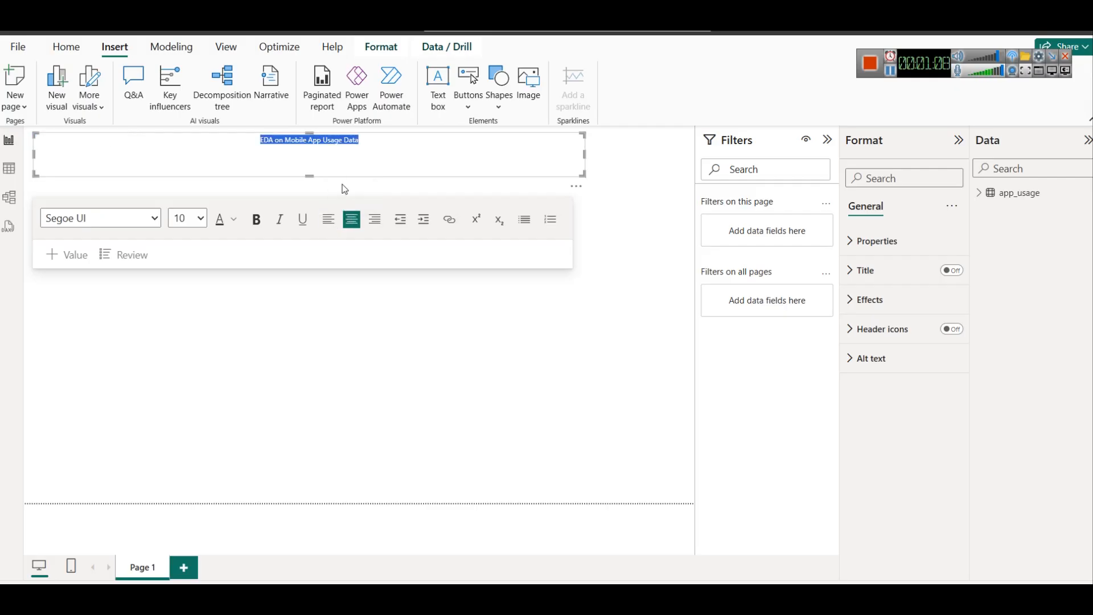
pyautogui.click(256, 219)
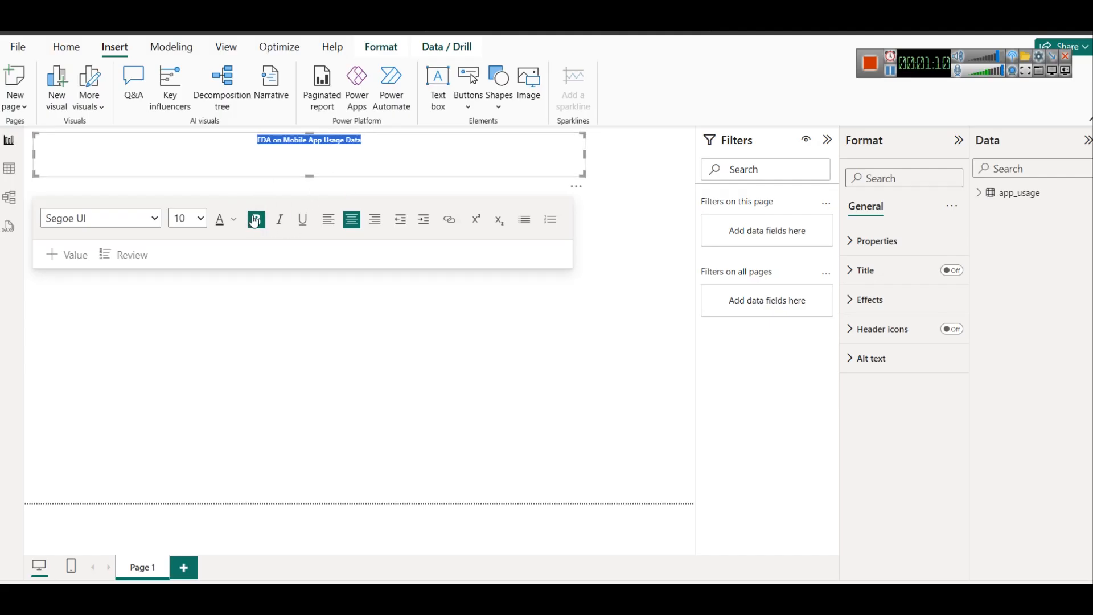
pyautogui.click(200, 218)
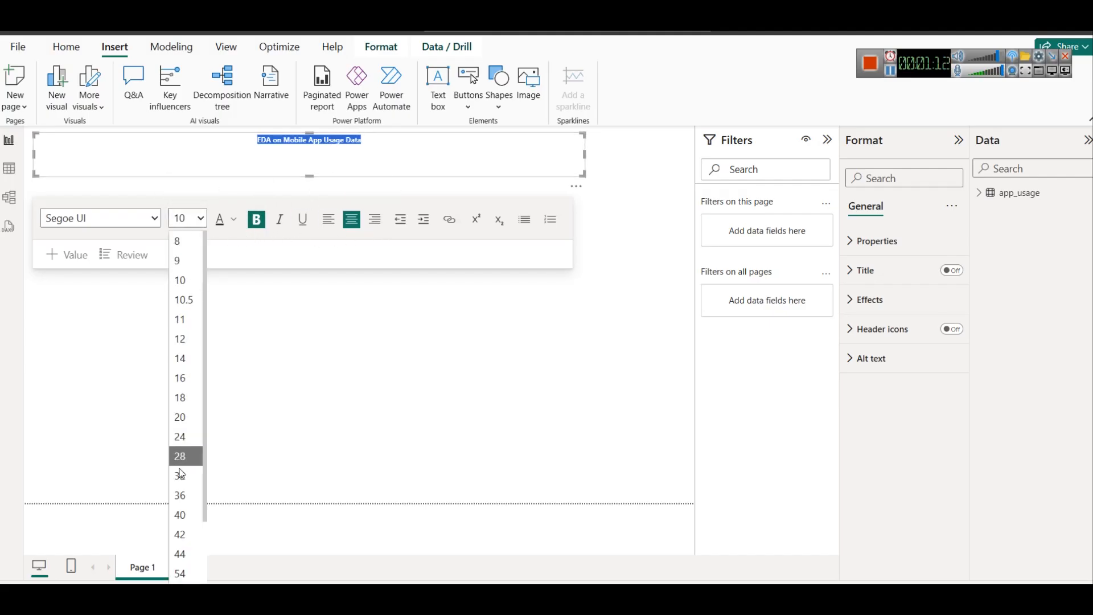
pyautogui.click(181, 494)
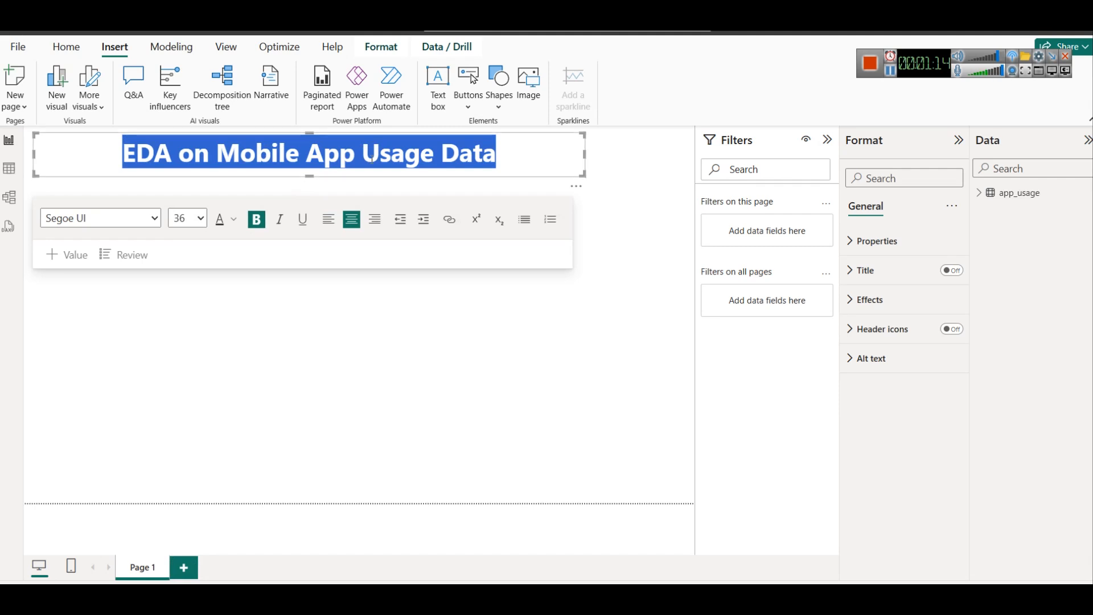
pyautogui.click(220, 219)
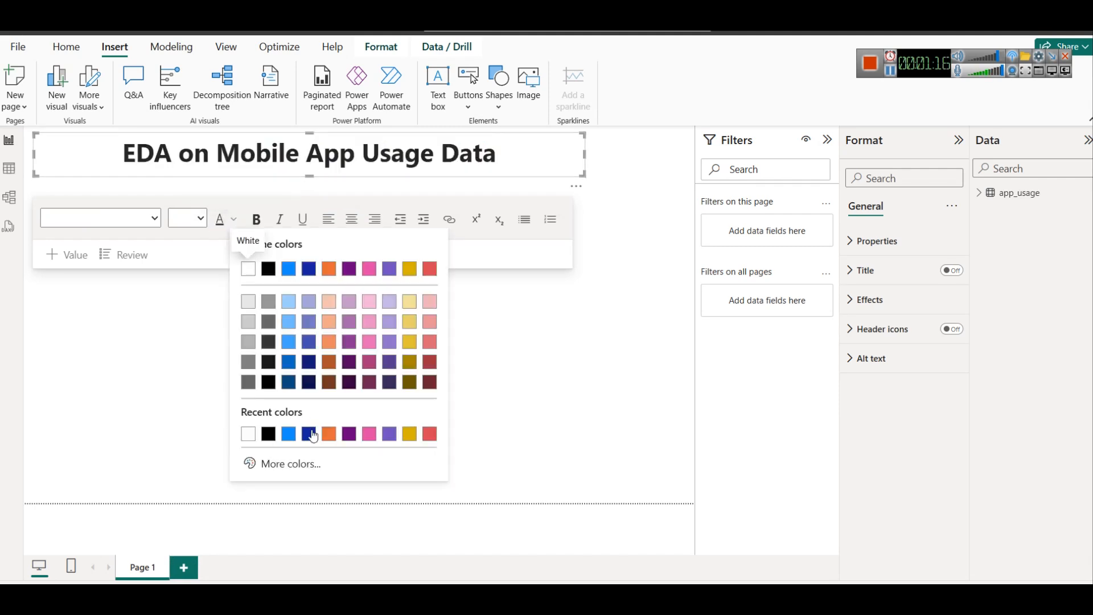
pyautogui.click(290, 382)
pyautogui.click(515, 138)
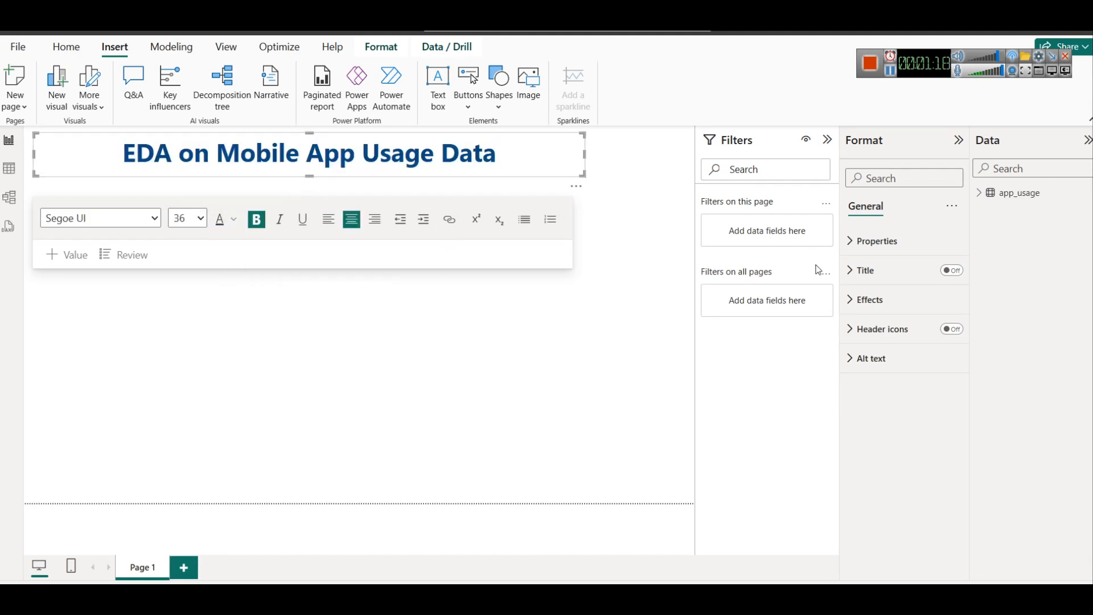
# Step: Turn on the shadow effect for the report title's text box
pyautogui.click(866, 301)
pyautogui.click(943, 474)
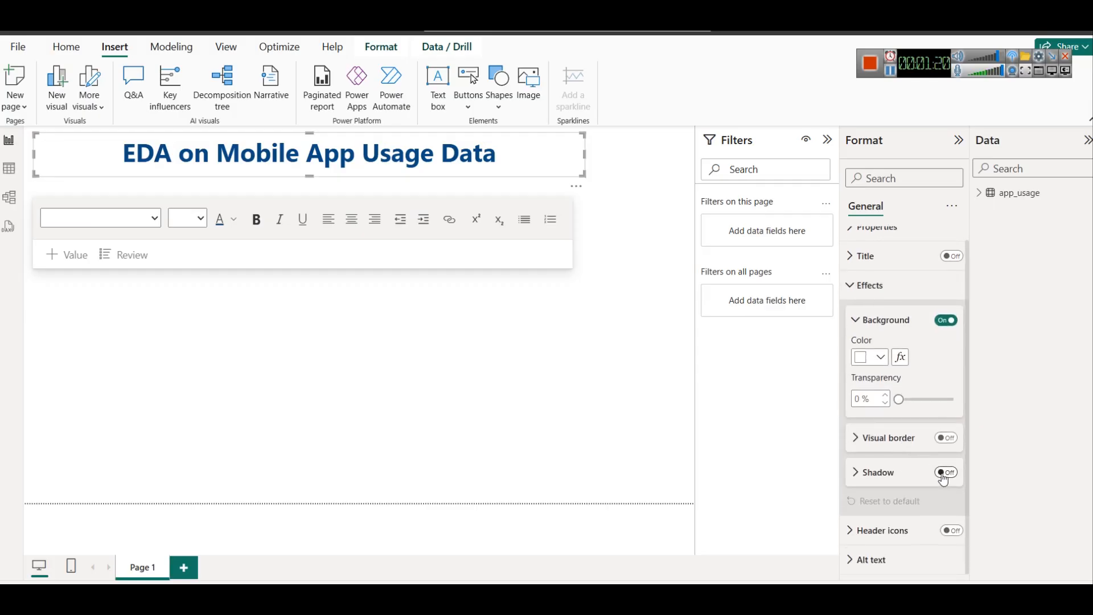
pyautogui.click(643, 354)
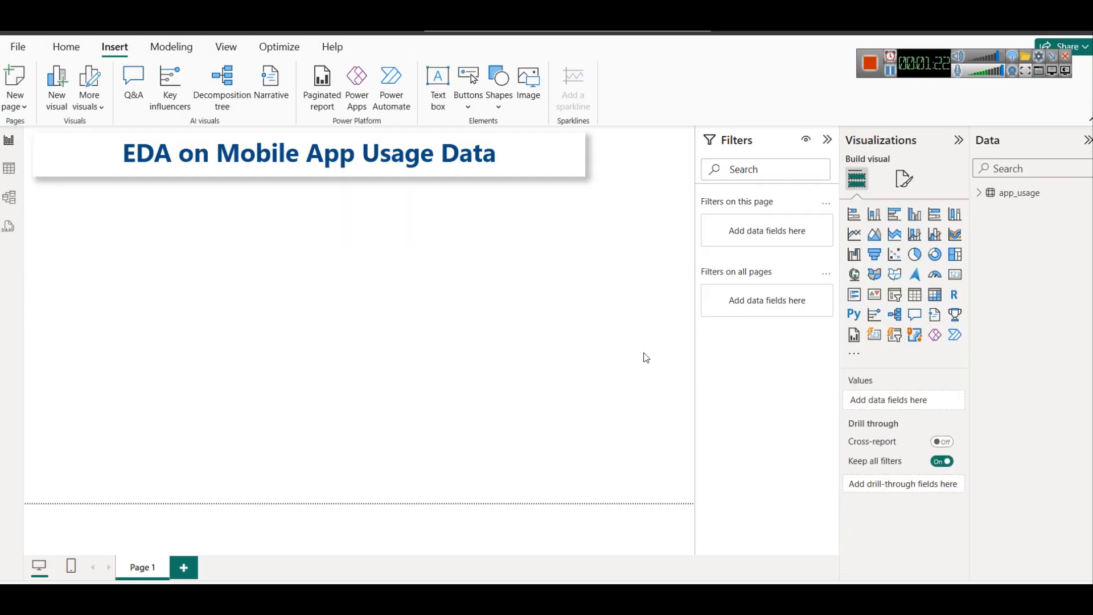
# Step: Narrow the title banner slightly from its right side and collapse the Filters pane to enlarge the report page
pyautogui.click(585, 160)
pyautogui.moveTo(581, 156); pyautogui.dragTo(577, 157)
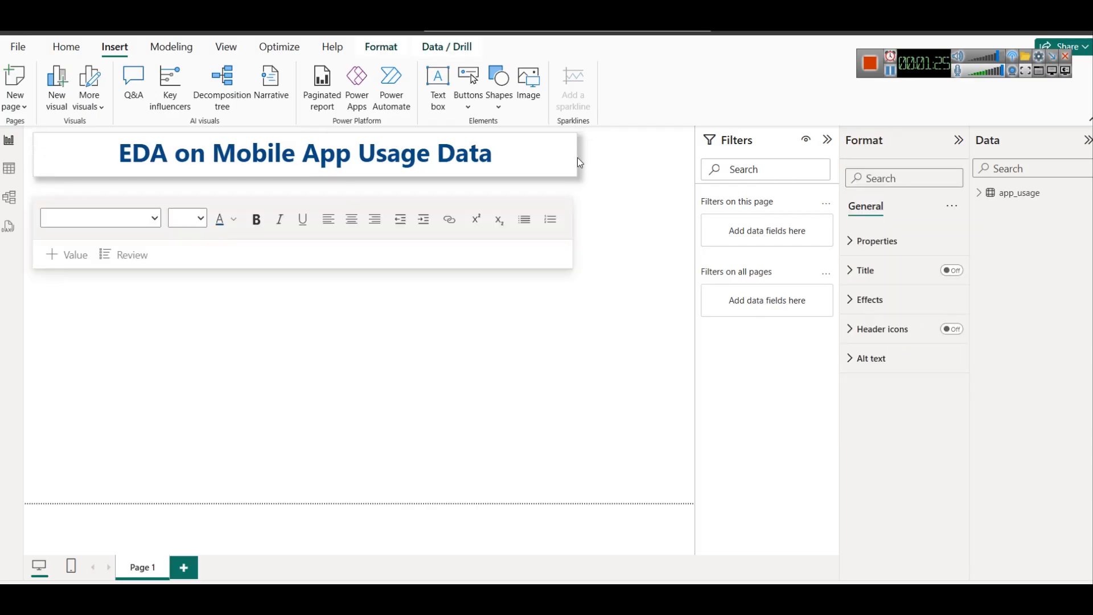
pyautogui.click(674, 217)
pyautogui.click(828, 140)
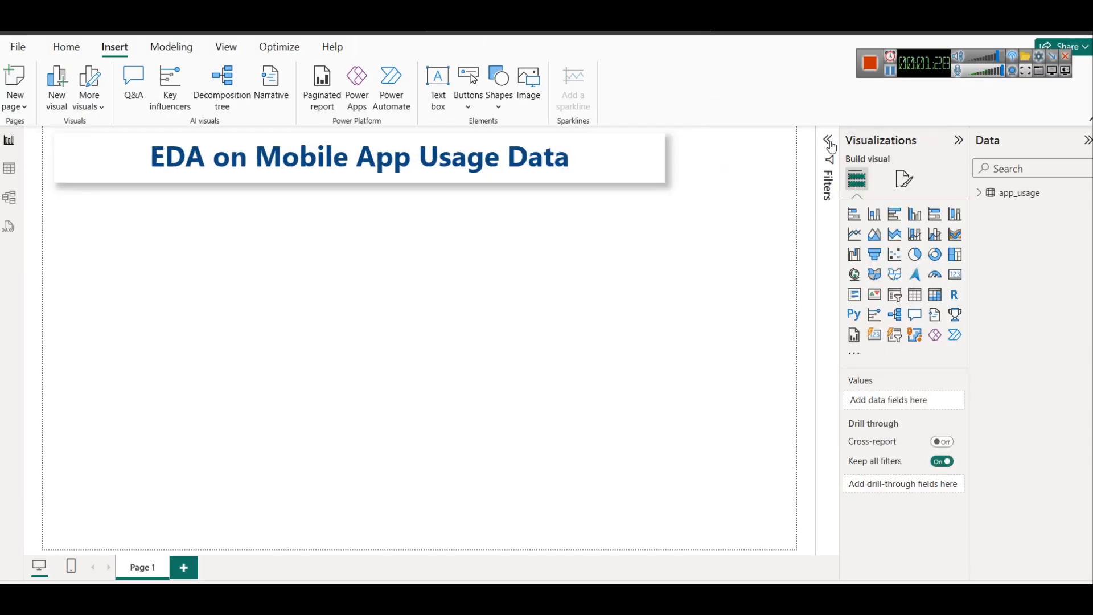
# Step: Reduce the title banner's height slightly and set the title text to font size 32
pyautogui.click(659, 157)
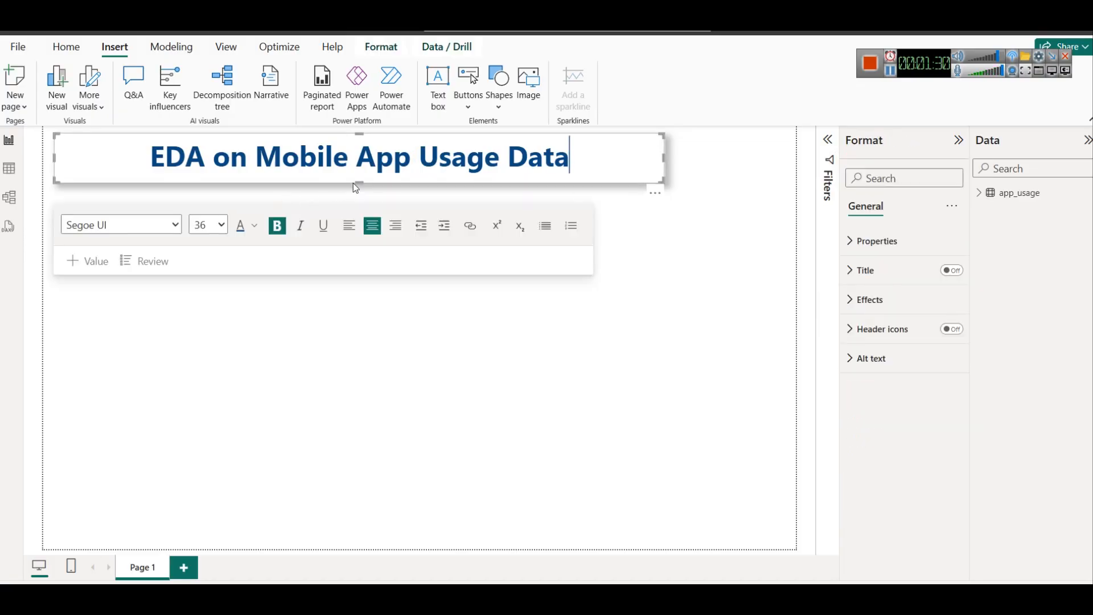
pyautogui.moveTo(361, 178); pyautogui.dragTo(360, 170)
pyautogui.hotkey('ctrl', 'a')
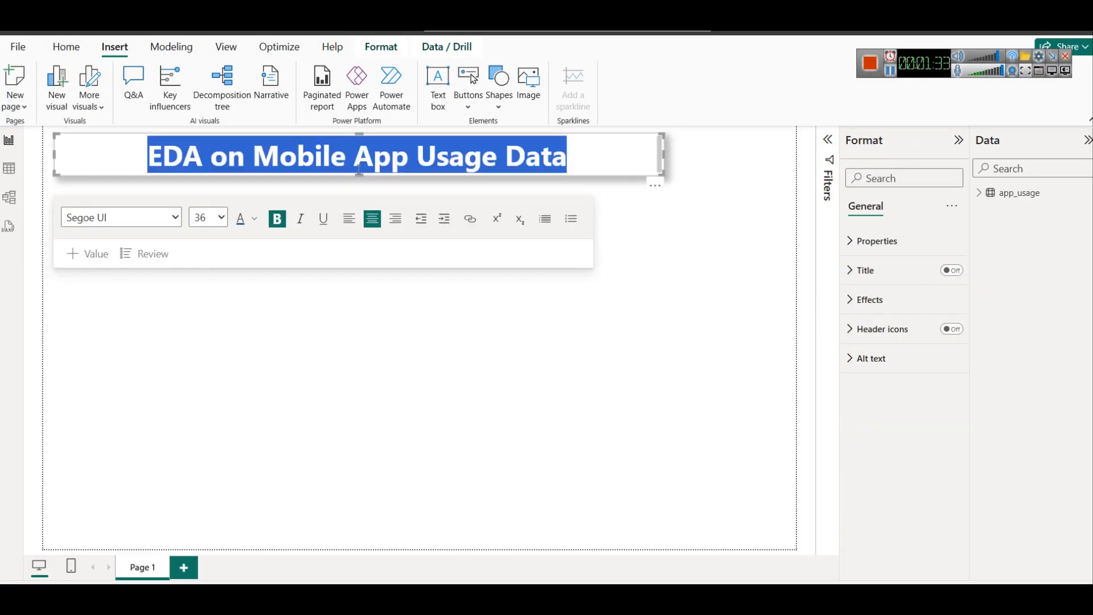
pyautogui.click(221, 217)
pyautogui.click(213, 474)
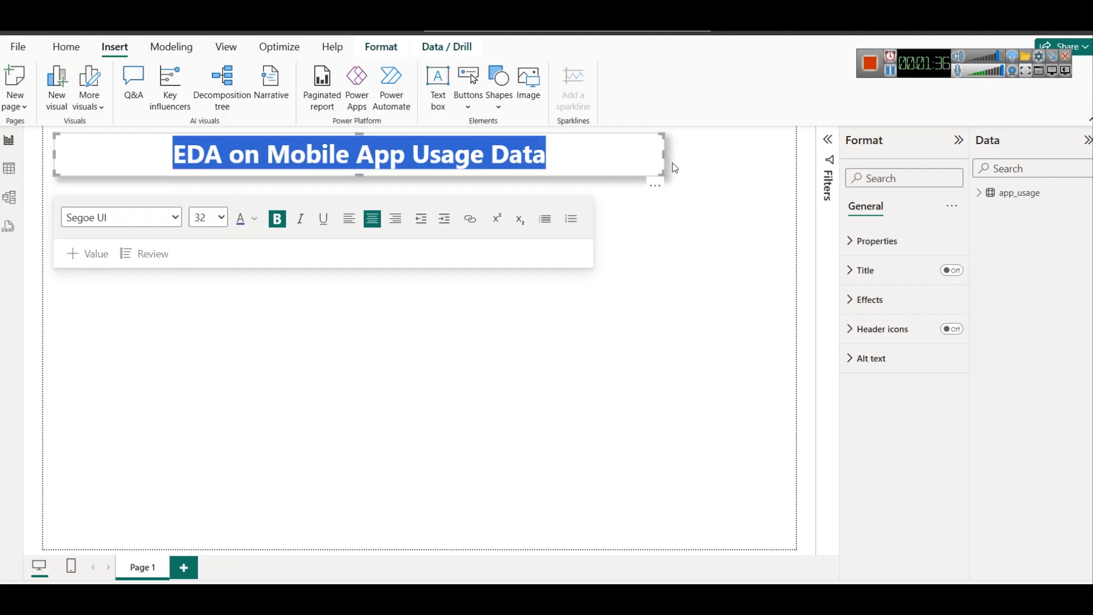
pyautogui.click(677, 180)
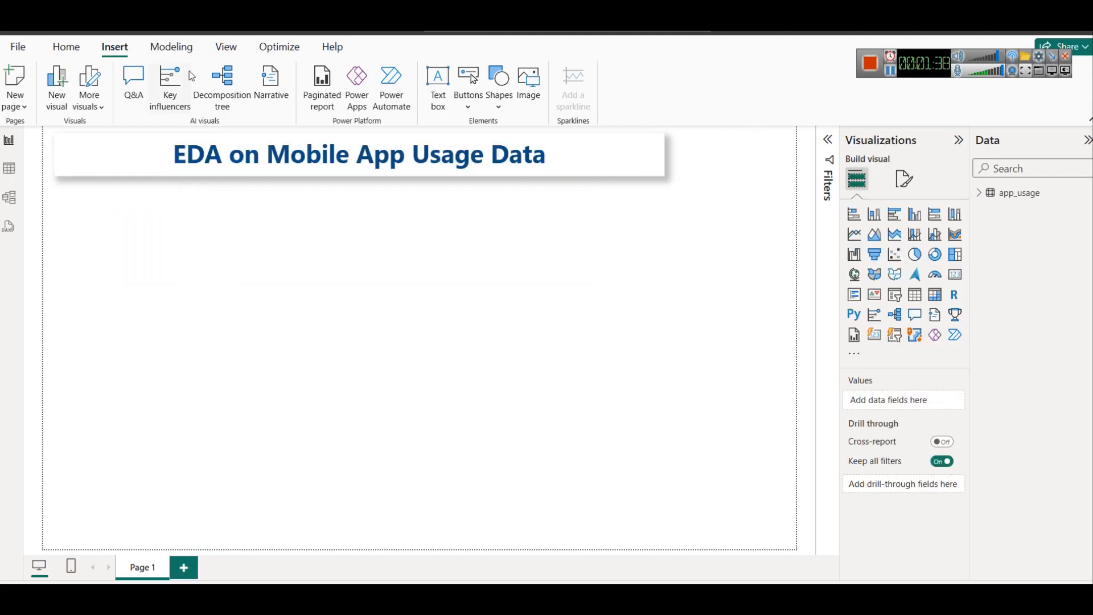
pyautogui.click(505, 110)
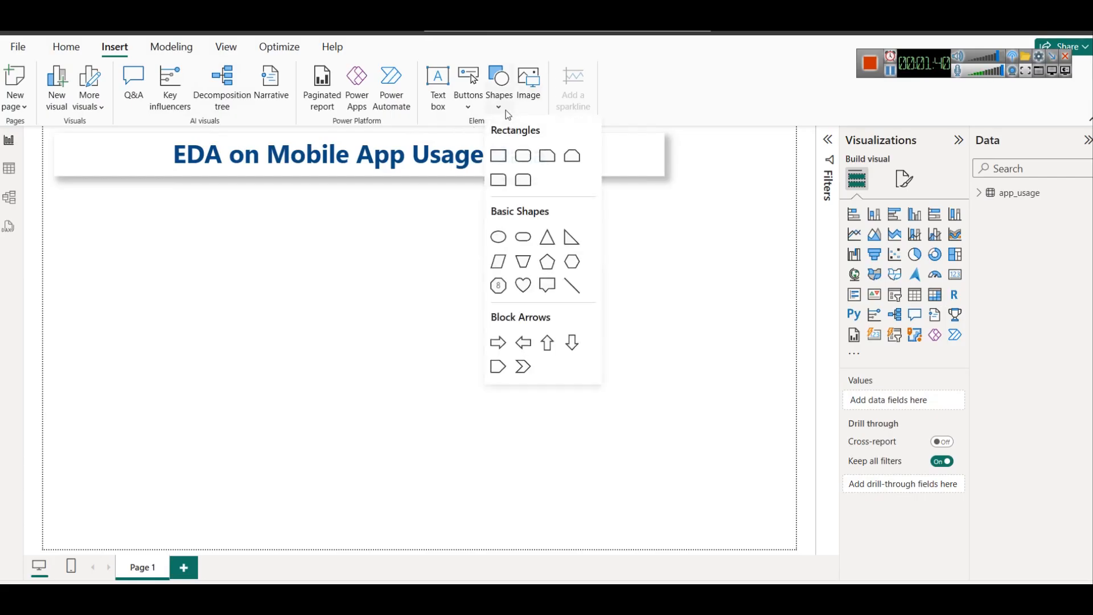
pyautogui.click(572, 160)
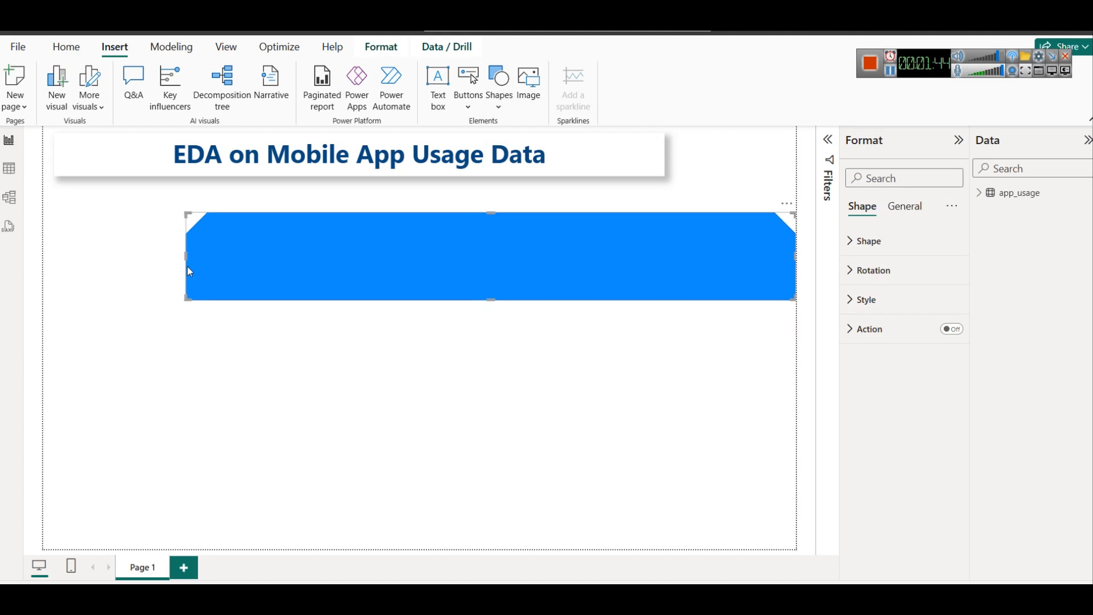
pyautogui.moveTo(186, 268); pyautogui.dragTo(706, 177)
pyautogui.moveTo(743, 219); pyautogui.dragTo(784, 542)
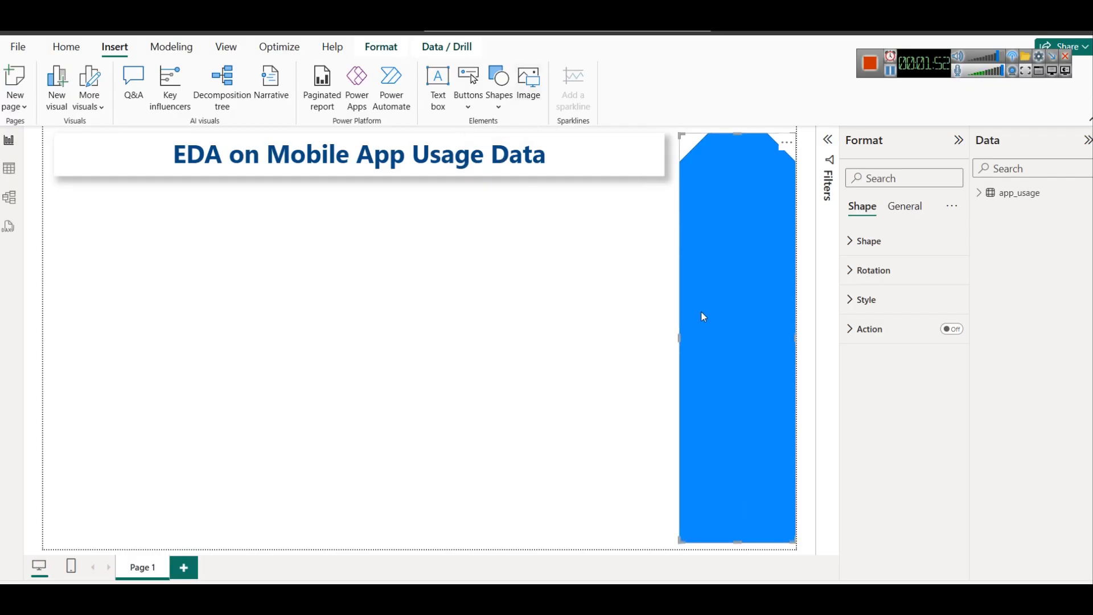
pyautogui.press('Delete')
# Step: Insert a plain rectangle and reshape it into a narrow, full-height sidebar along the right edge of the report page
pyautogui.click(501, 94)
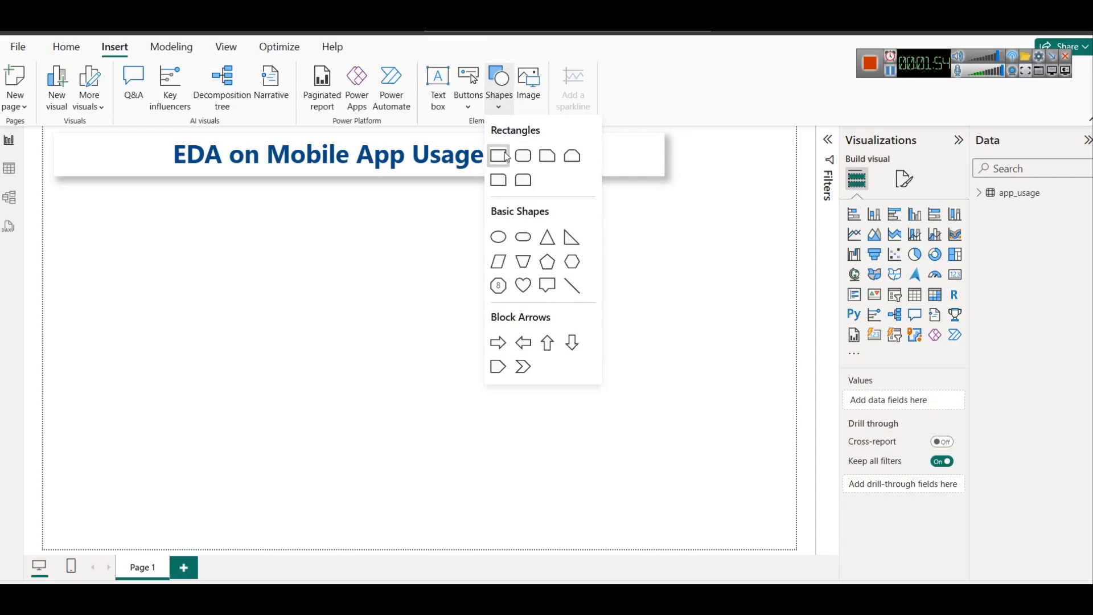
pyautogui.click(500, 154)
pyautogui.moveTo(168, 301); pyautogui.dragTo(300, 278)
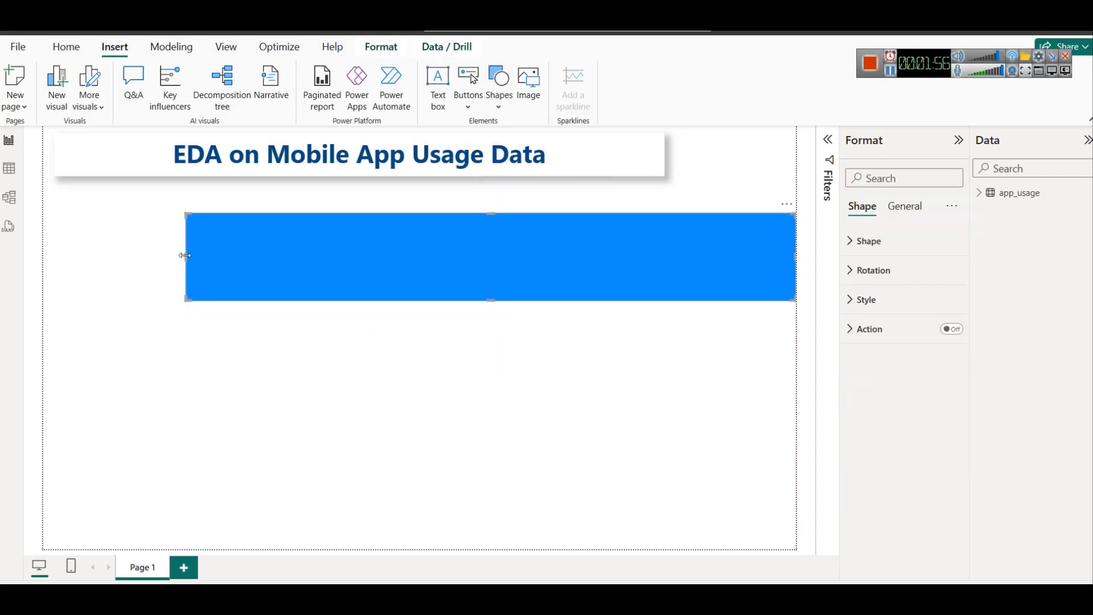
pyautogui.moveTo(186, 254); pyautogui.dragTo(728, 549)
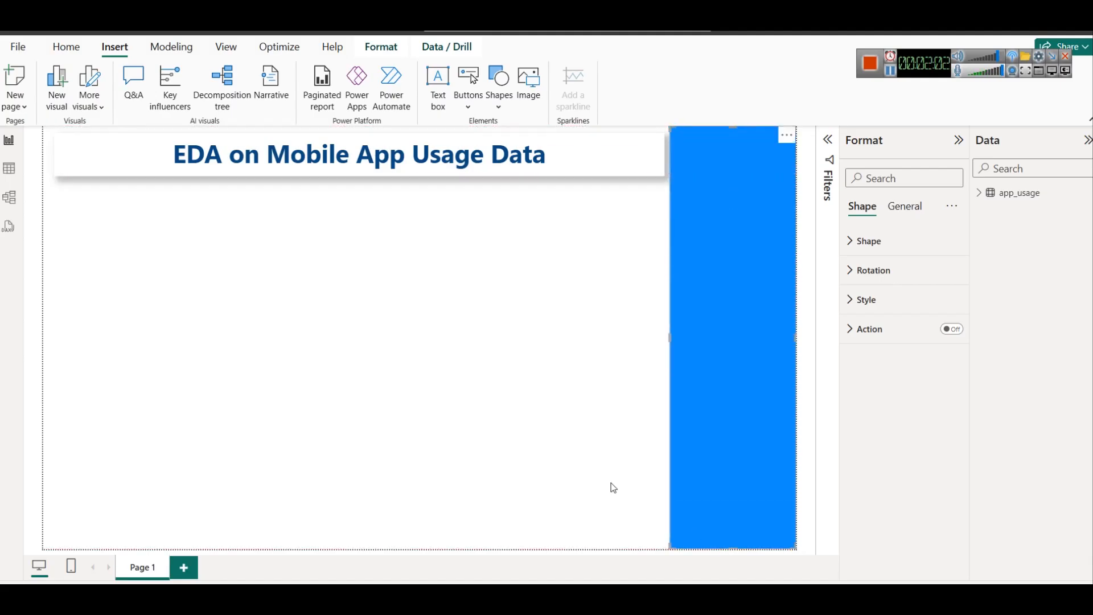
pyautogui.click(612, 435)
pyautogui.click(853, 314)
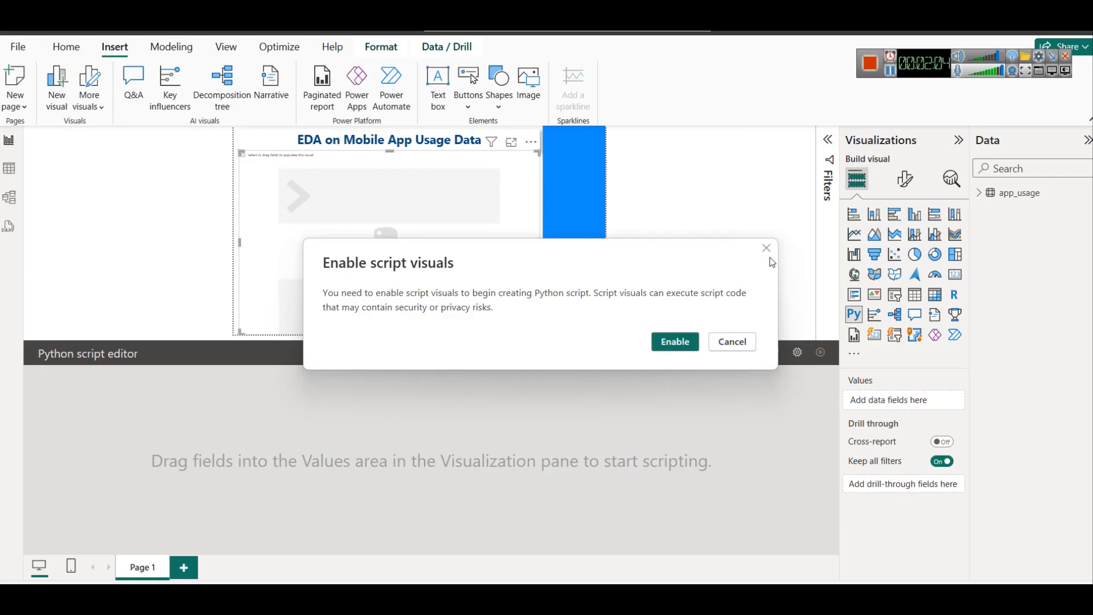
pyautogui.click(766, 249)
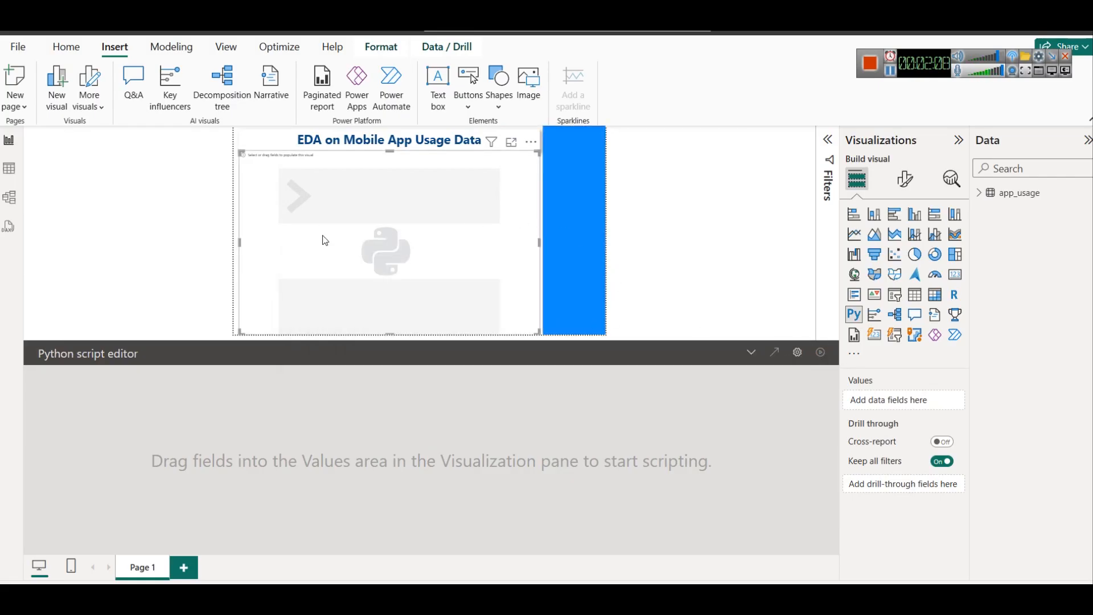
pyautogui.press('Delete')
# Step: Fill the sidebar rectangle with the same dark blue as the report title
pyautogui.click(760, 227)
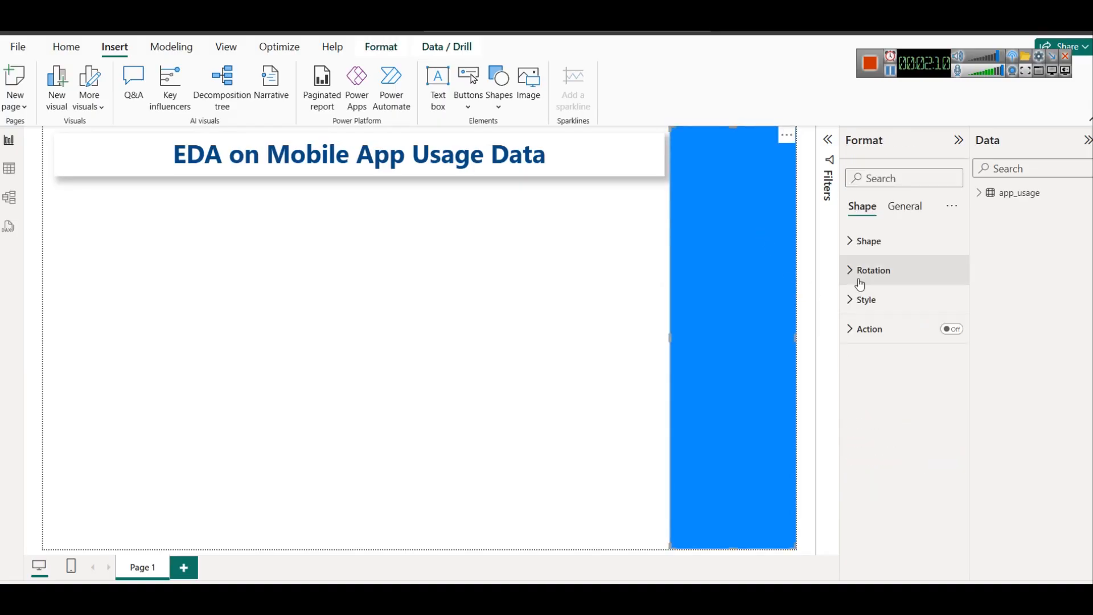
pyautogui.click(865, 301)
pyautogui.click(881, 373)
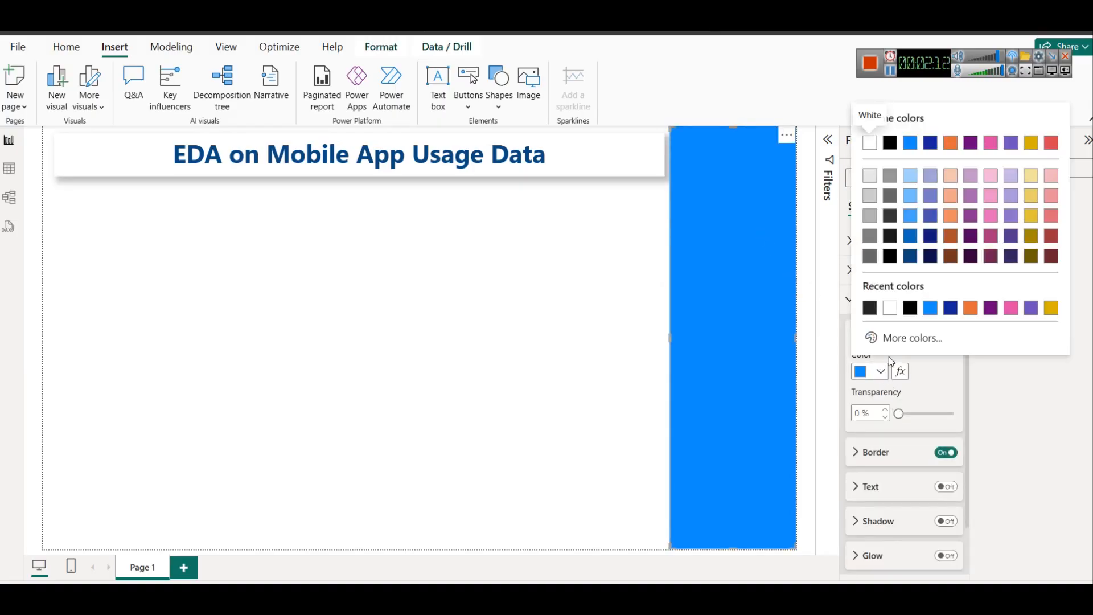
pyautogui.click(910, 257)
pyautogui.click(479, 326)
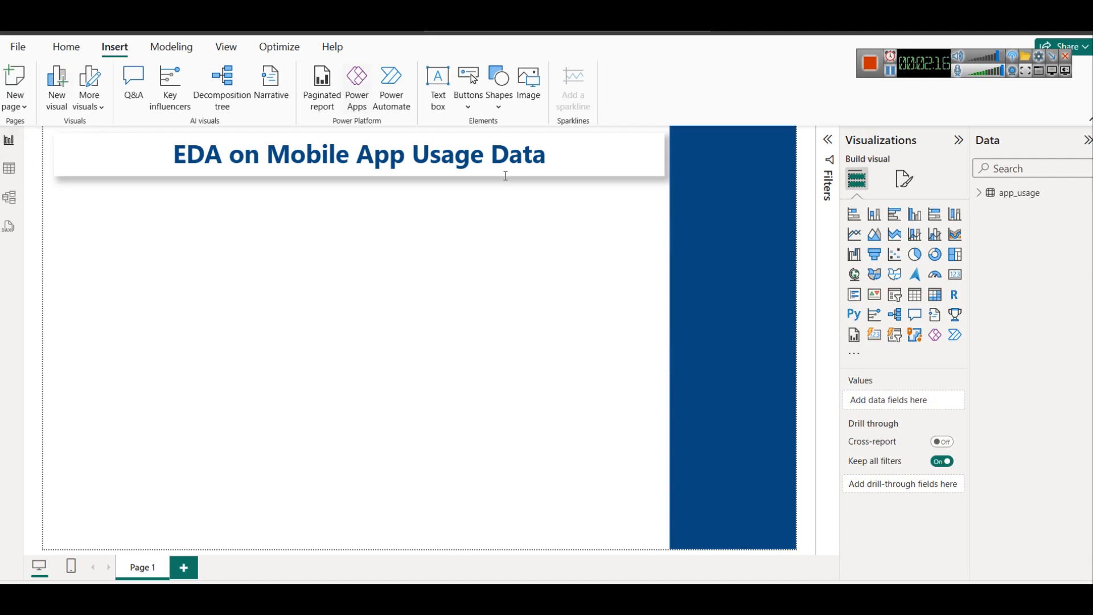
# Step: Insert the image mobile_app-removebg-preview.png, shrink it and place it at the top of the blue sidebar
pyautogui.click(518, 81)
pyautogui.doubleClick(278, 145)
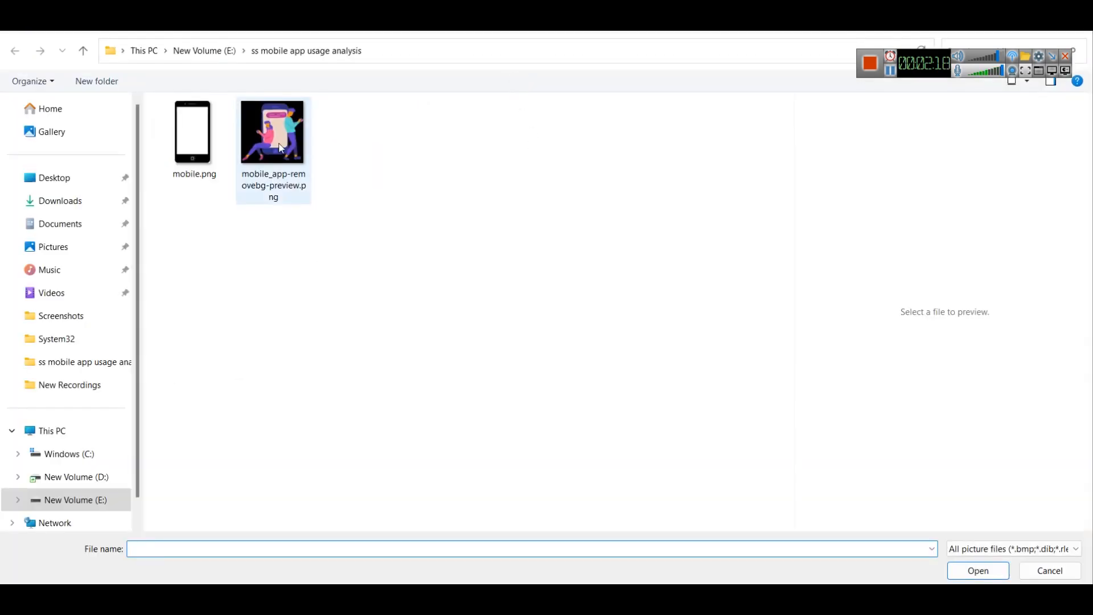
pyautogui.moveTo(55, 180); pyautogui.dragTo(525, 414)
pyautogui.moveTo(547, 451); pyautogui.dragTo(714, 156)
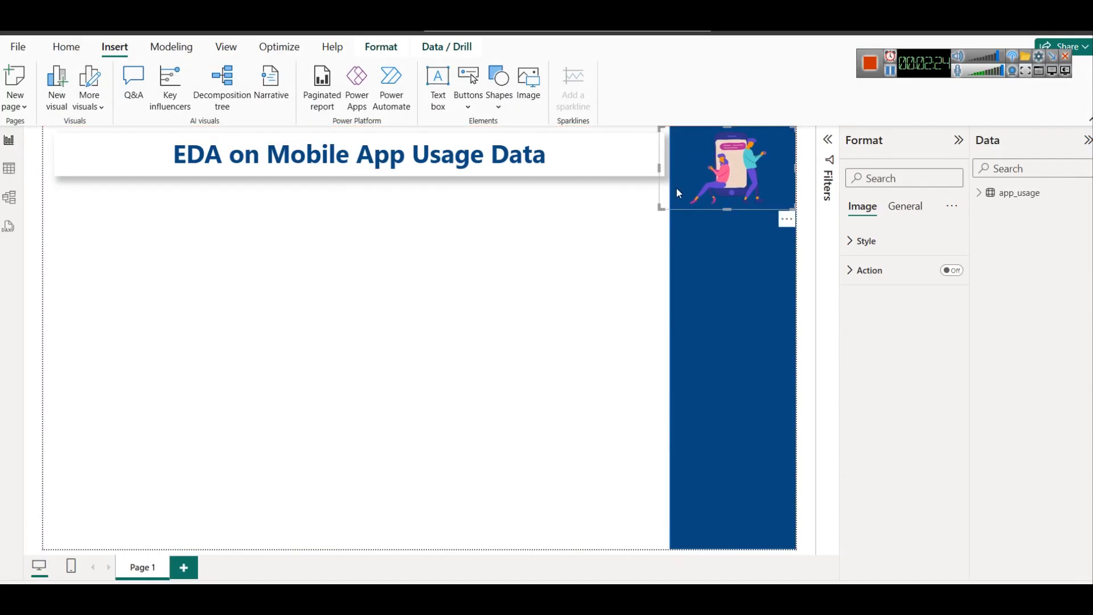
pyautogui.moveTo(660, 210); pyautogui.dragTo(675, 203)
pyautogui.moveTo(735, 176); pyautogui.dragTo(746, 184)
pyautogui.click(648, 222)
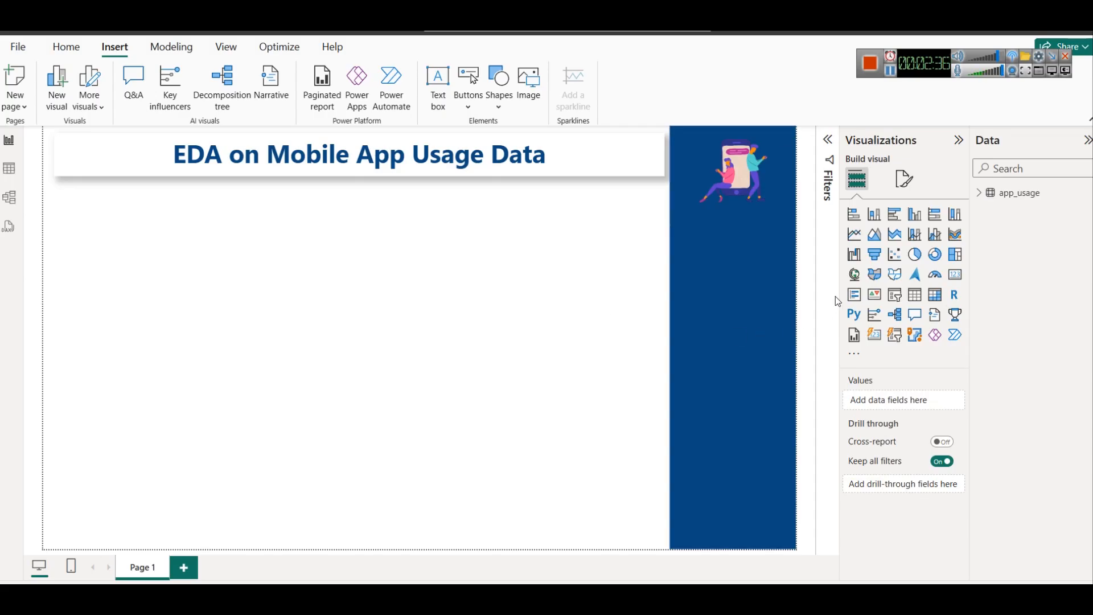
# Step: Examine the app_usage fields and the table's columns, including Average Session Time (mins), and return to the report page
pyautogui.click(979, 193)
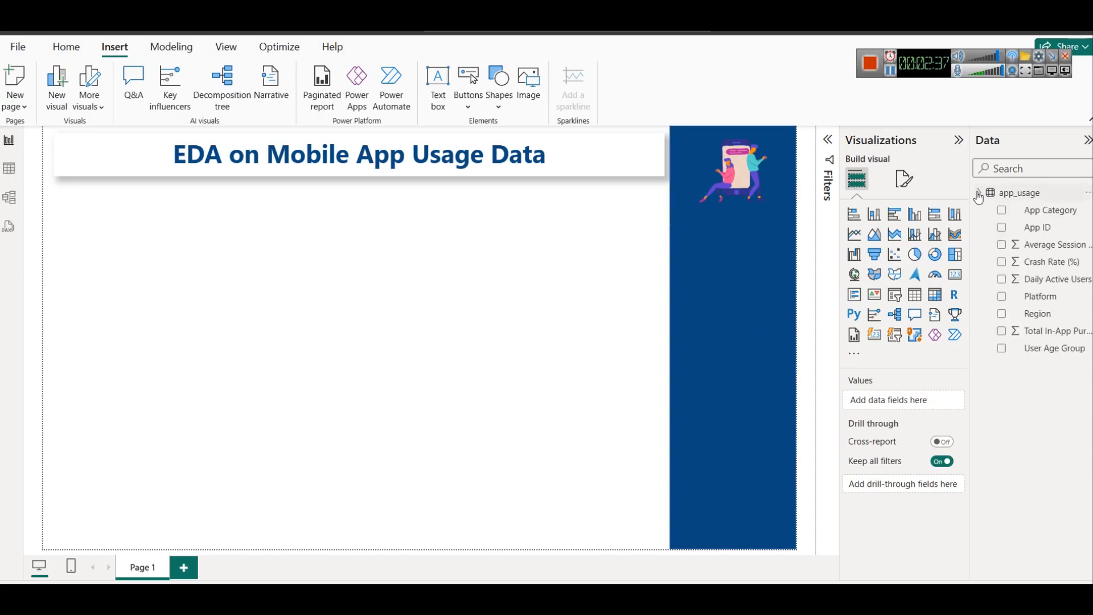
pyautogui.click(10, 169)
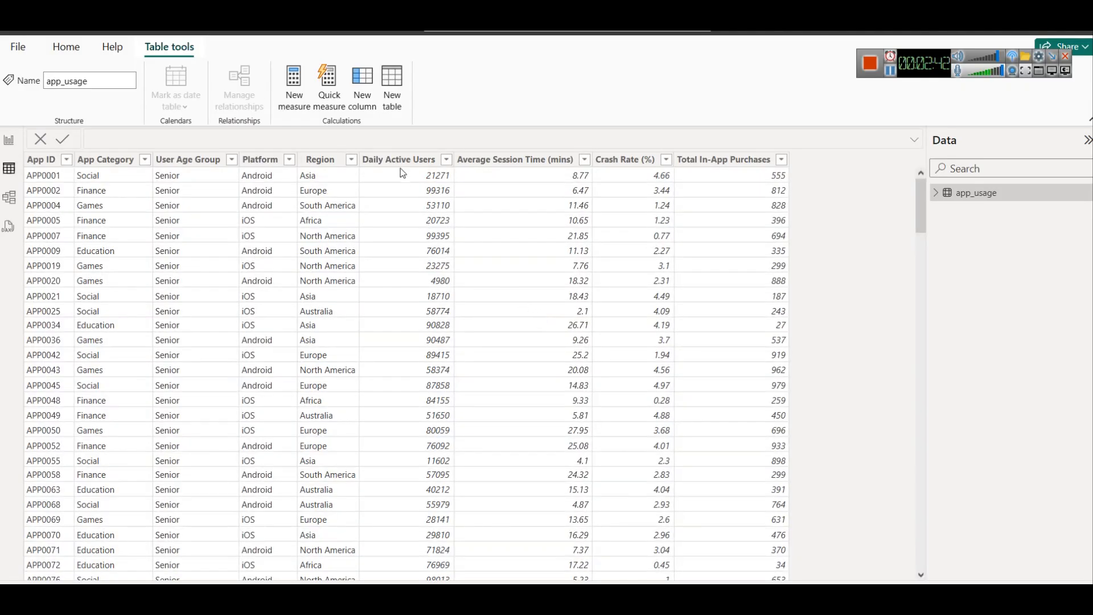
pyautogui.click(487, 161)
pyautogui.click(8, 140)
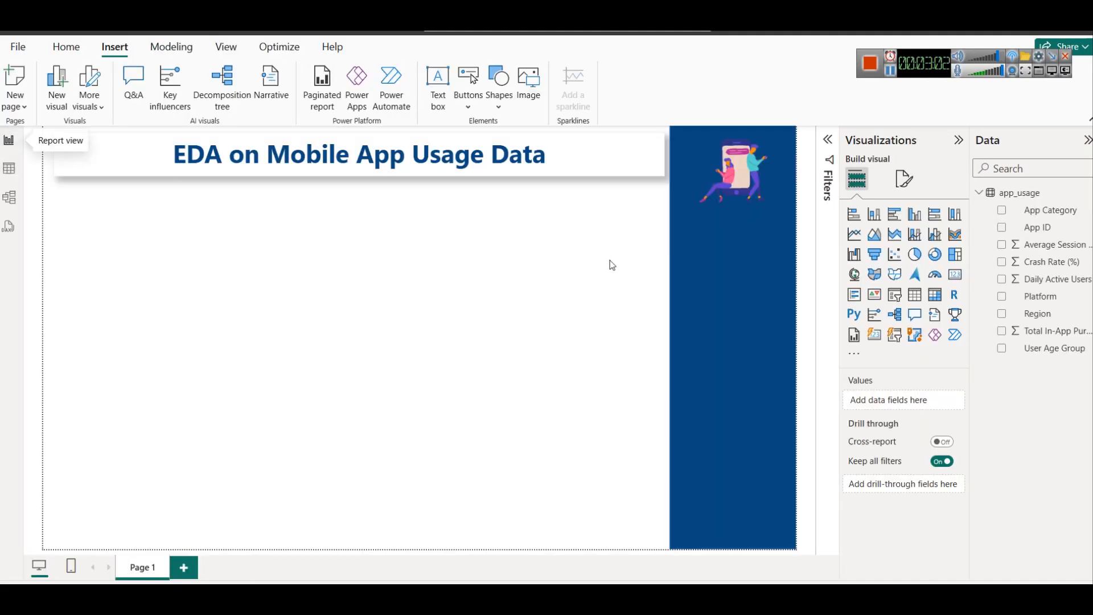
# Step: Add a card visual, shrink it to a small box and place it just below the left end of the title banner
pyautogui.click(954, 275)
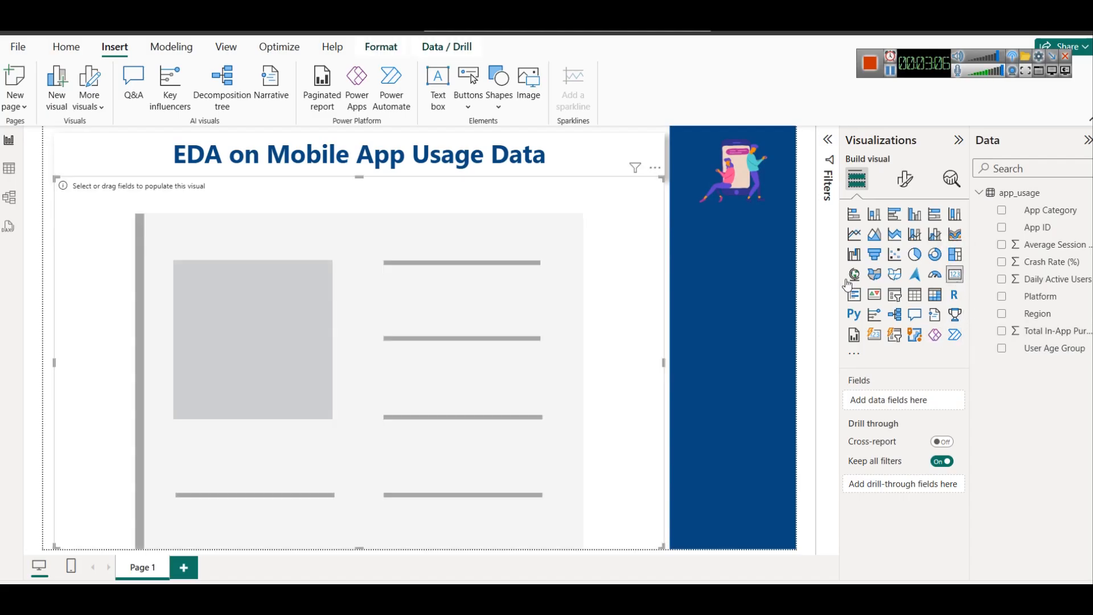
pyautogui.moveTo(350, 548); pyautogui.dragTo(354, 222)
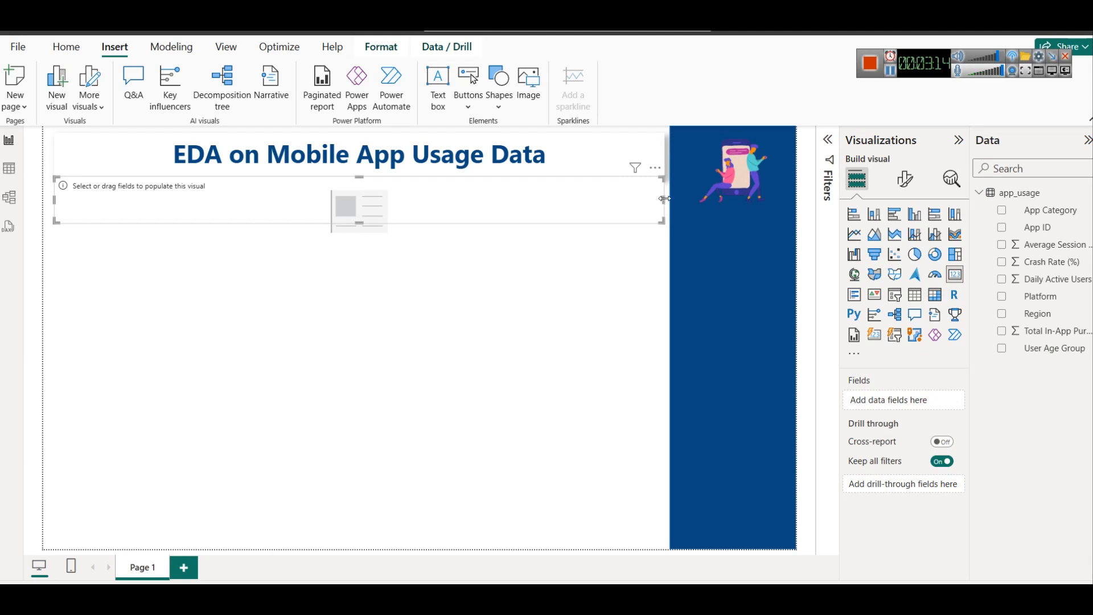
pyautogui.moveTo(663, 200); pyautogui.dragTo(104, 203)
pyautogui.click(245, 259)
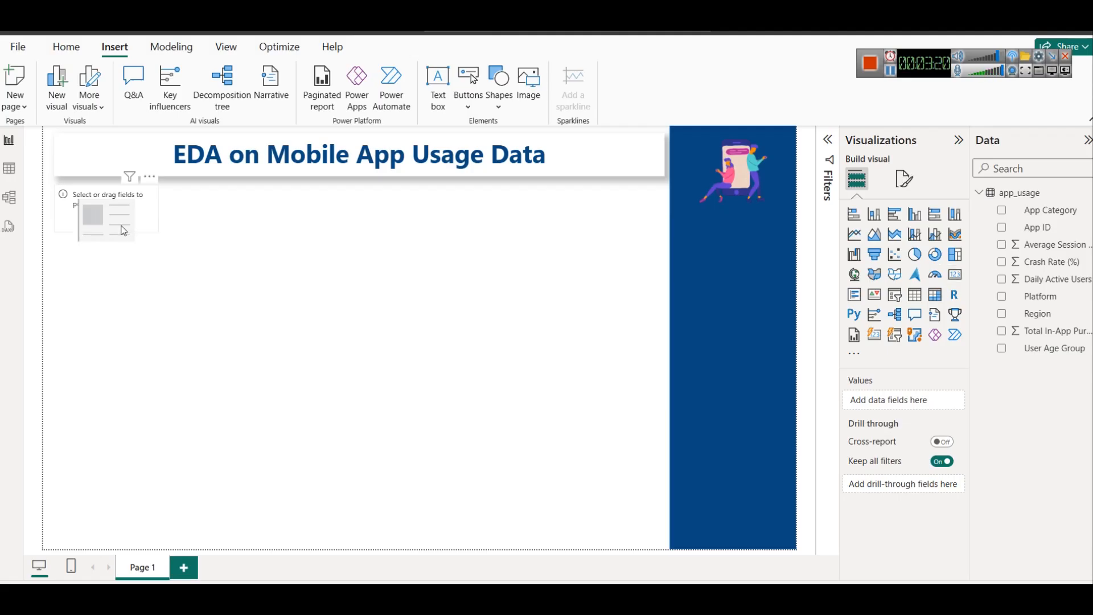
pyautogui.click(124, 230)
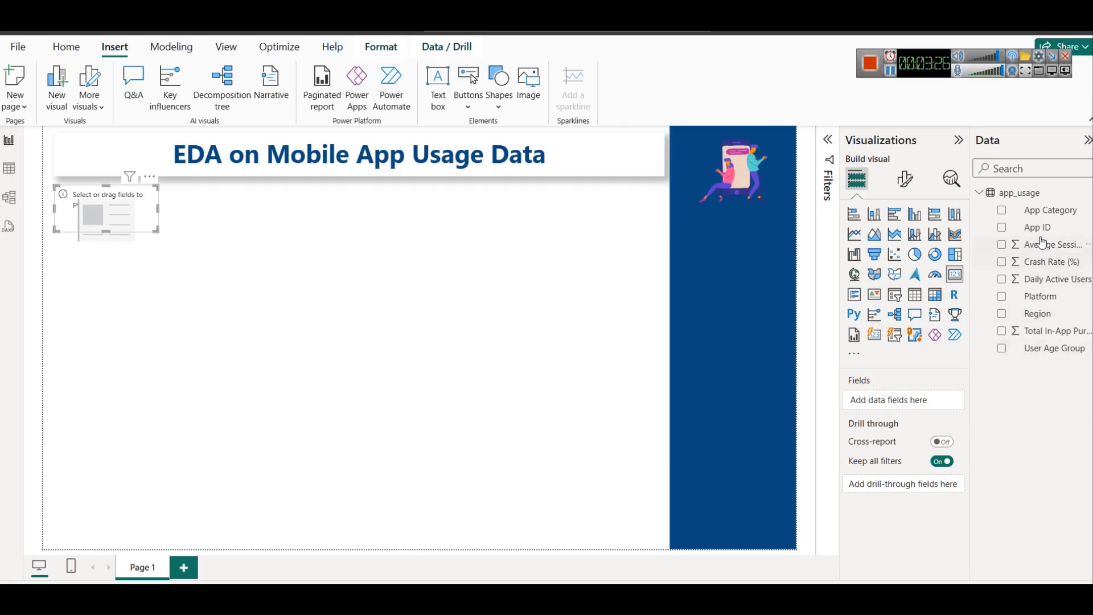
# Step: Assign the Average Session Time field to the card and aggregate it as Average
pyautogui.moveTo(1038, 244); pyautogui.dragTo(905, 391)
pyautogui.click(944, 400)
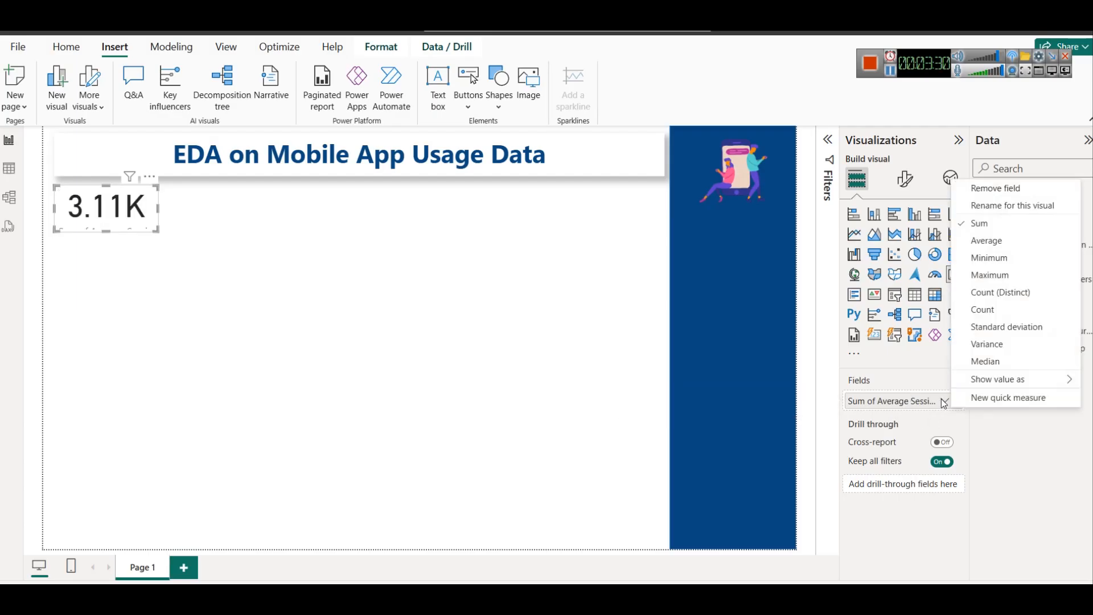
pyautogui.click(993, 241)
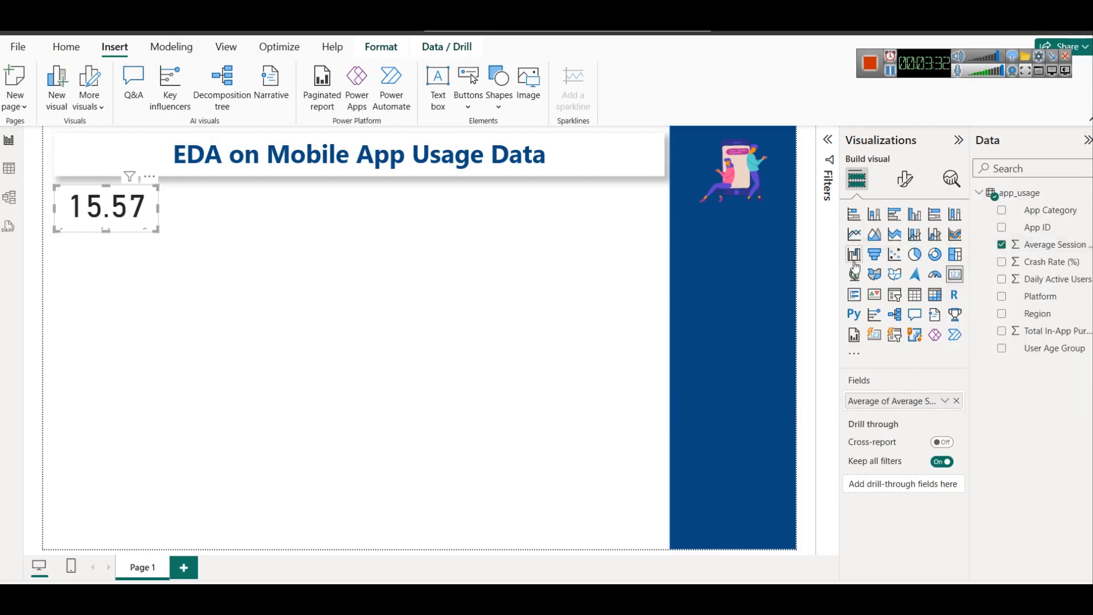
# Step: Set the card's callout value font size to 30
pyautogui.click(905, 181)
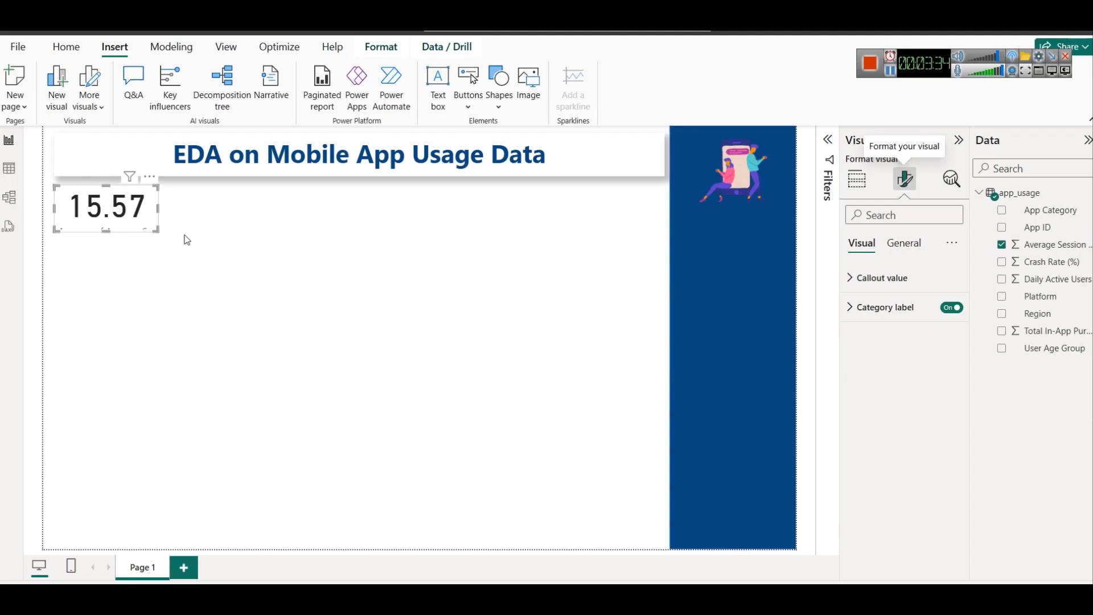
pyautogui.click(853, 279)
pyautogui.click(939, 326)
pyautogui.write('2')
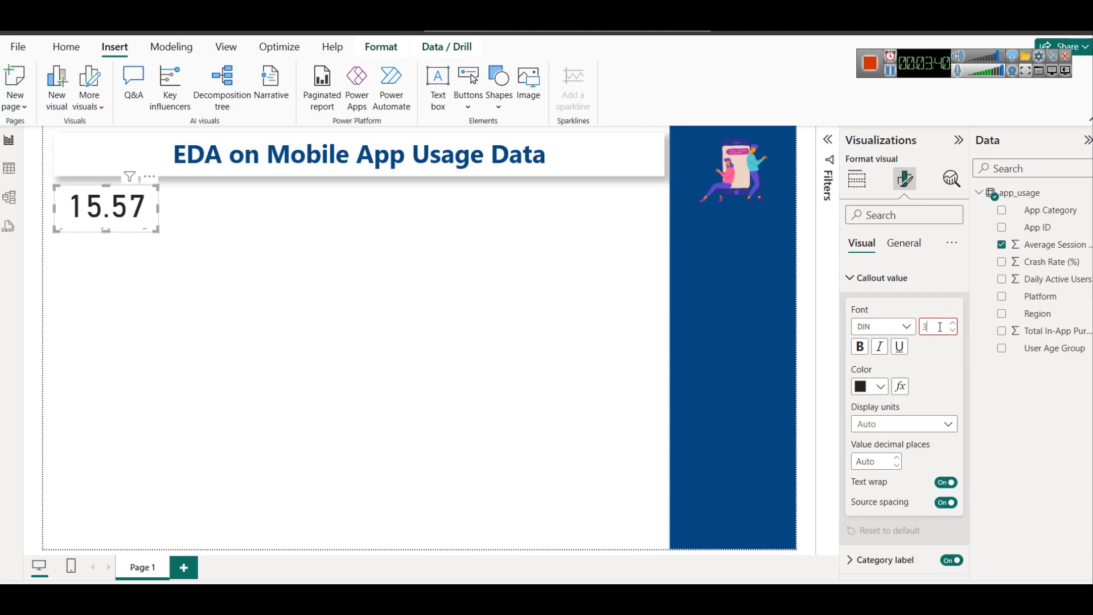
pyautogui.write('0')
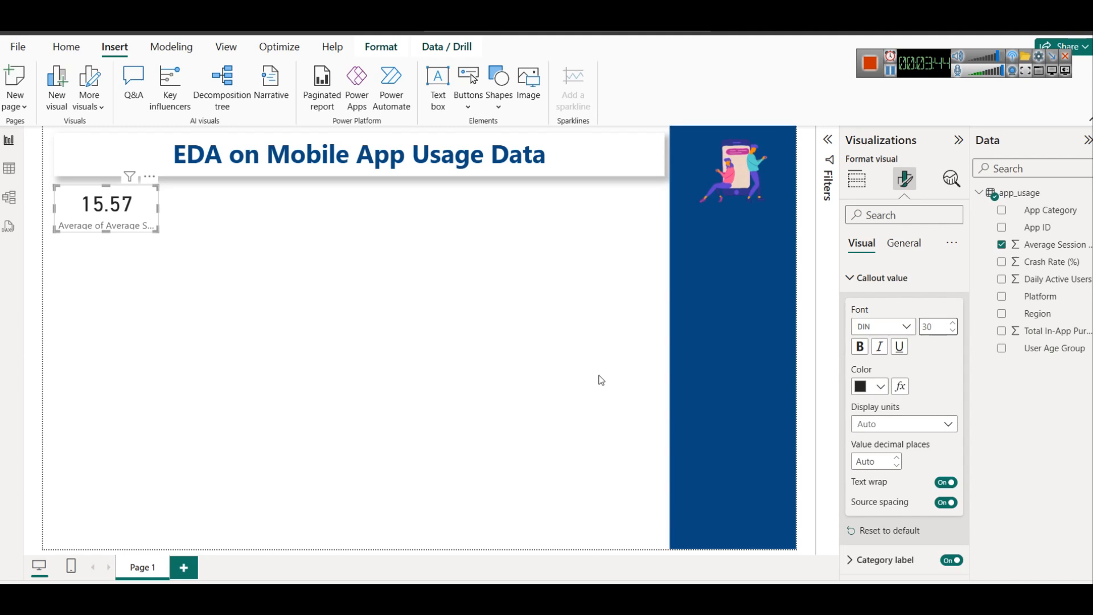
pyautogui.click(860, 279)
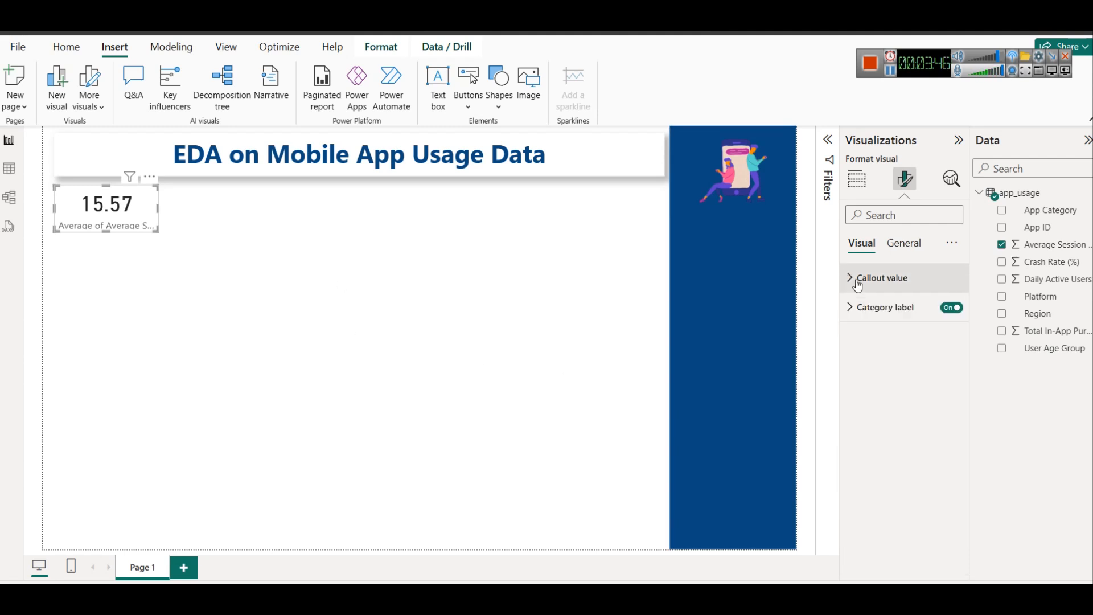
# Step: Rename the card's field to Average Session Time (mins) and widen the card very slightly
pyautogui.click(856, 179)
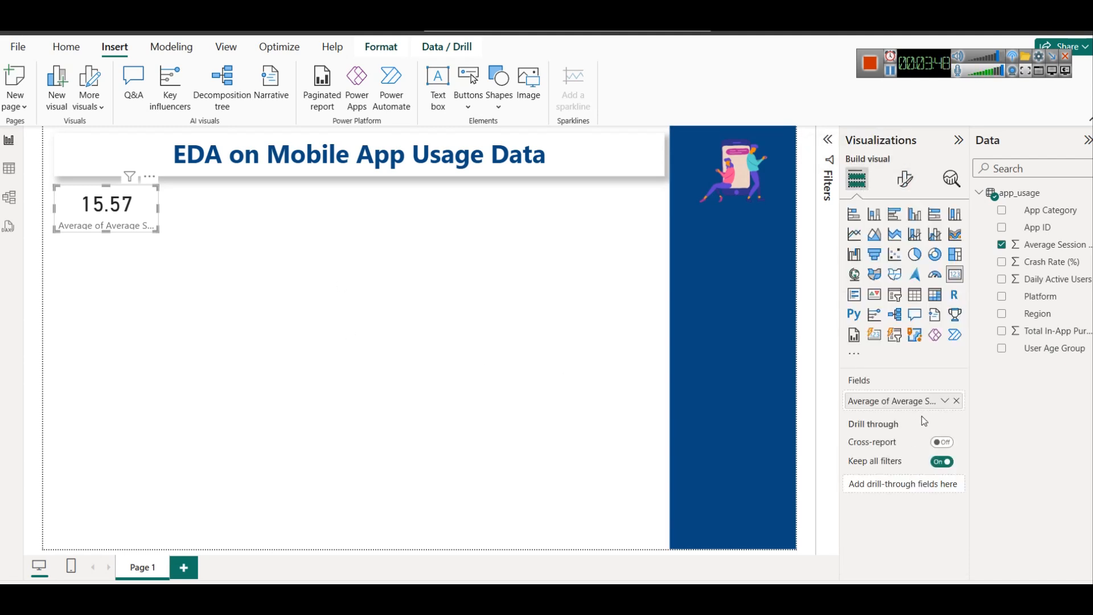
pyautogui.click(945, 400)
pyautogui.click(983, 205)
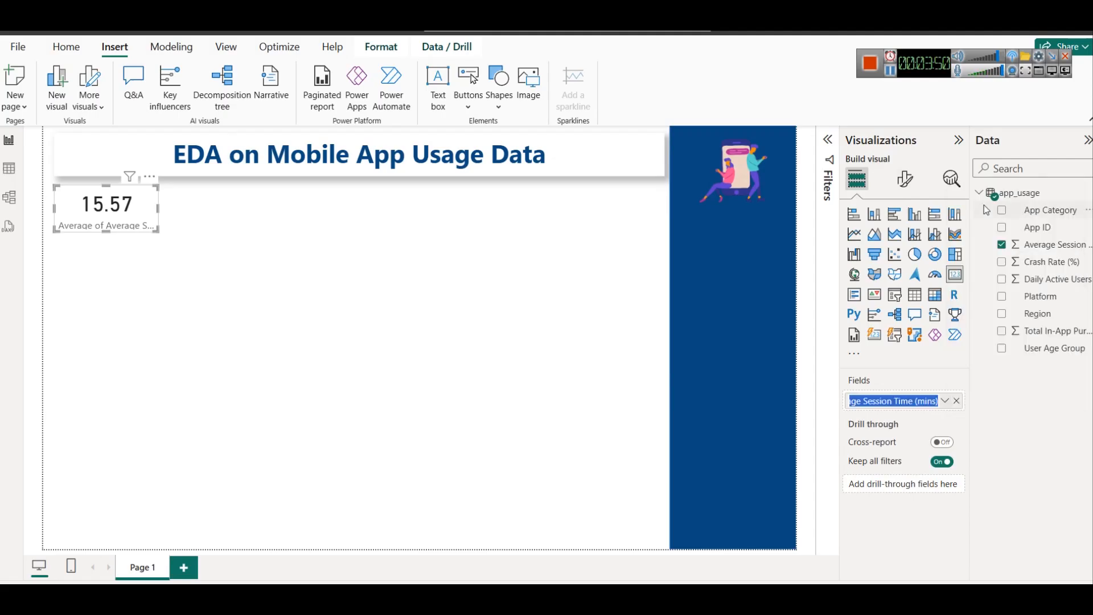
pyautogui.press('Left')
pyautogui.hotkey('ctrl', 'shift', 'Right')
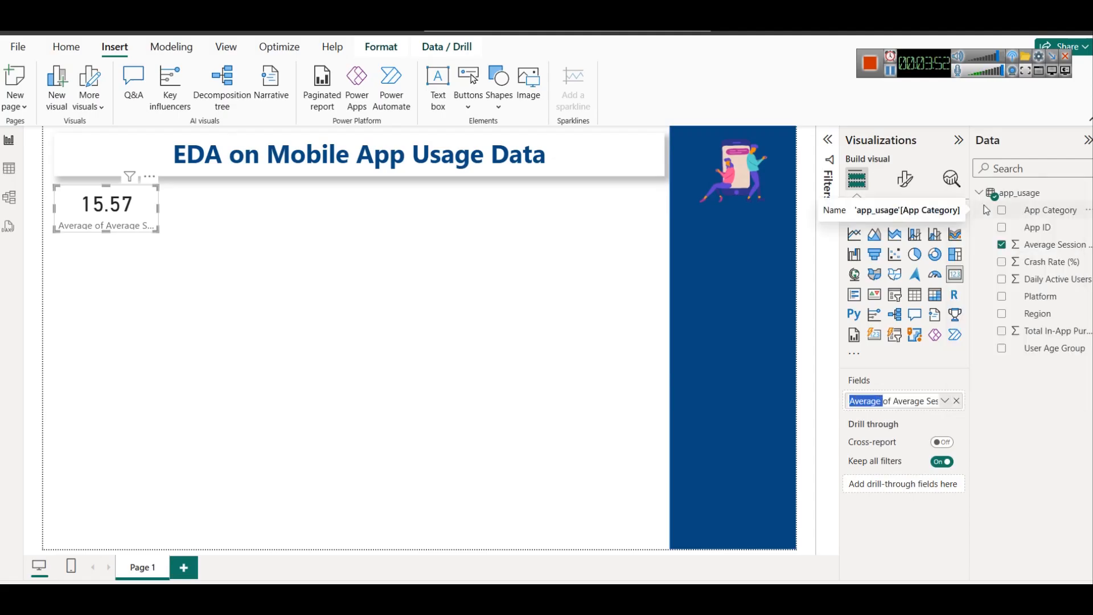
pyautogui.press('Delete')
pyautogui.press('Return')
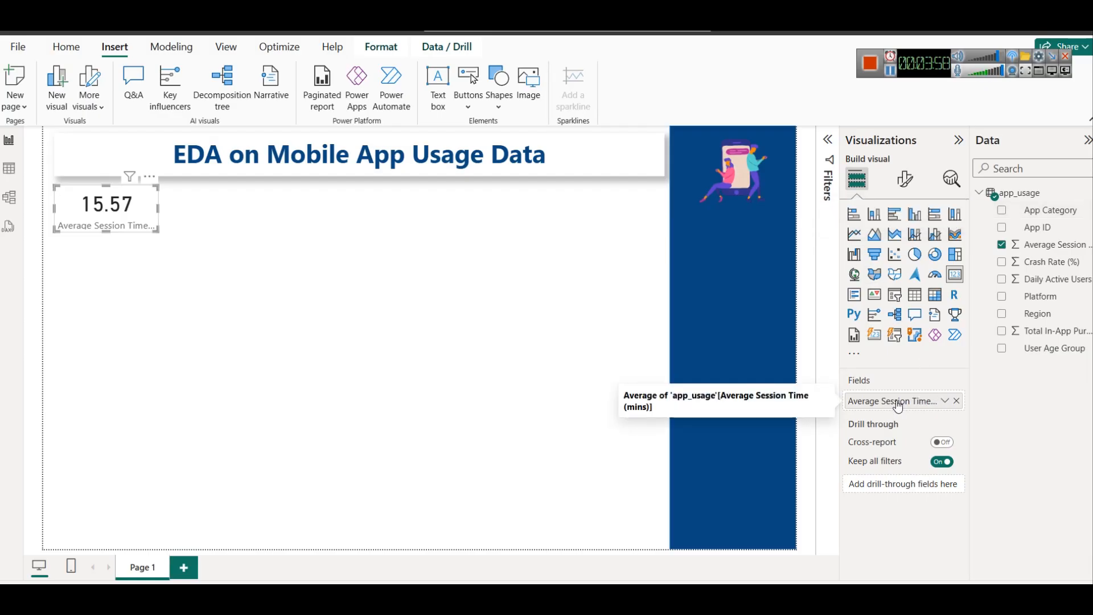
pyautogui.moveTo(159, 206)
pyautogui.mouseDown()
pyautogui.moveTo(184, 212)
pyautogui.moveTo(160, 215)
pyautogui.mouseUp()
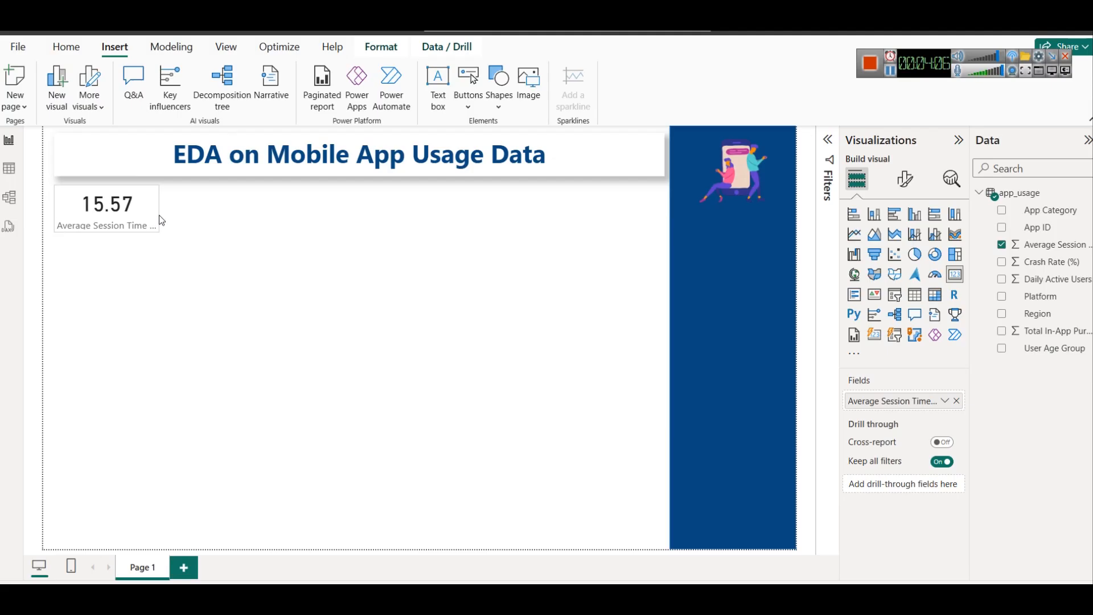
# Step: Colour the card's callout value the same dark blue as the title text and sidebar
pyautogui.click(905, 177)
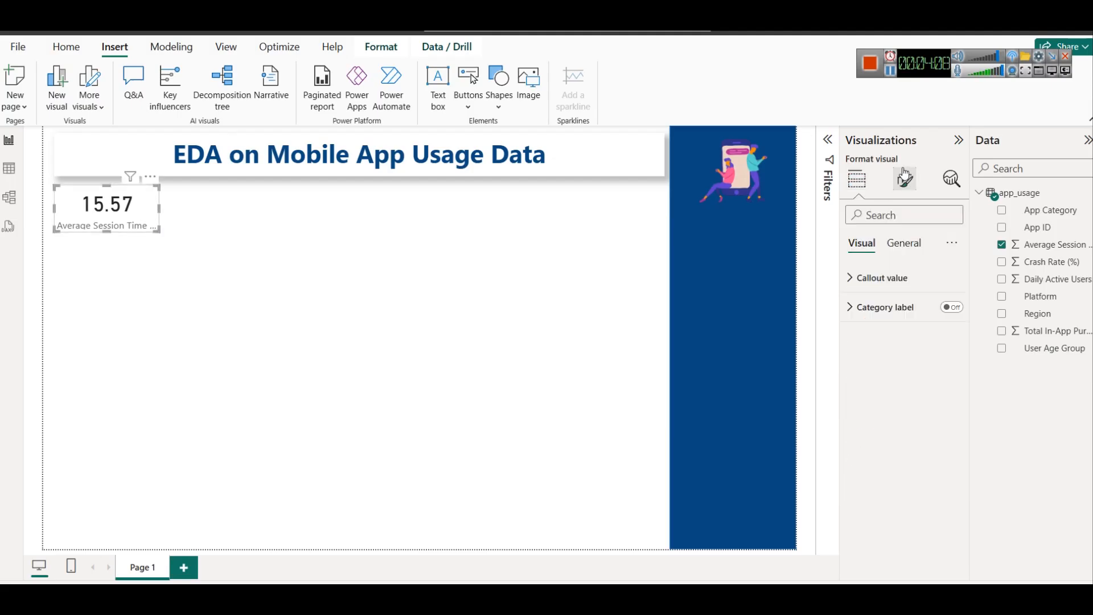
pyautogui.click(896, 281)
pyautogui.click(877, 390)
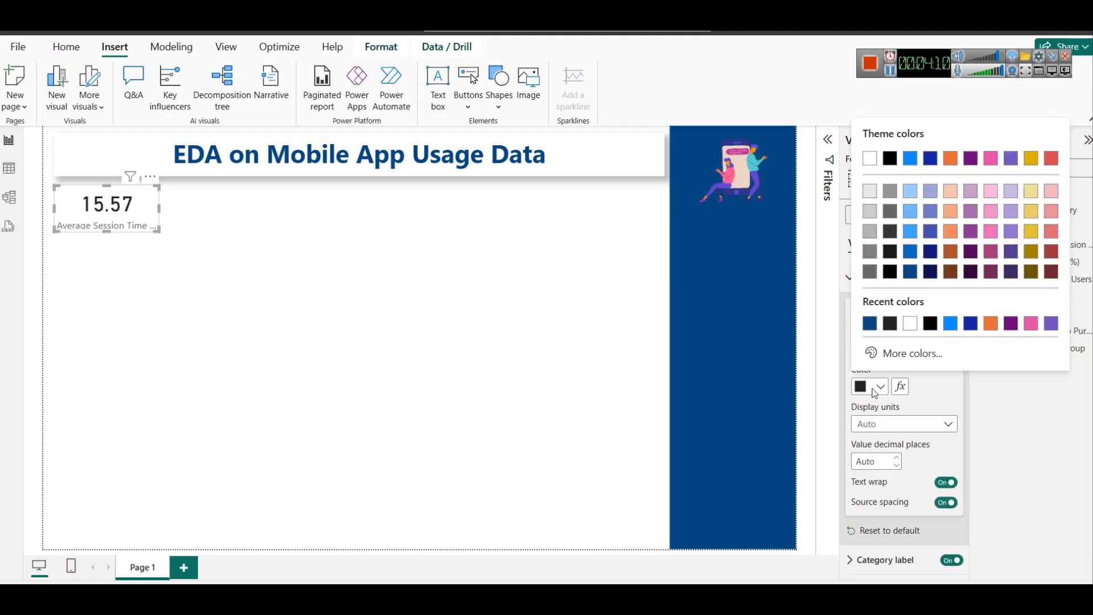
pyautogui.click(869, 323)
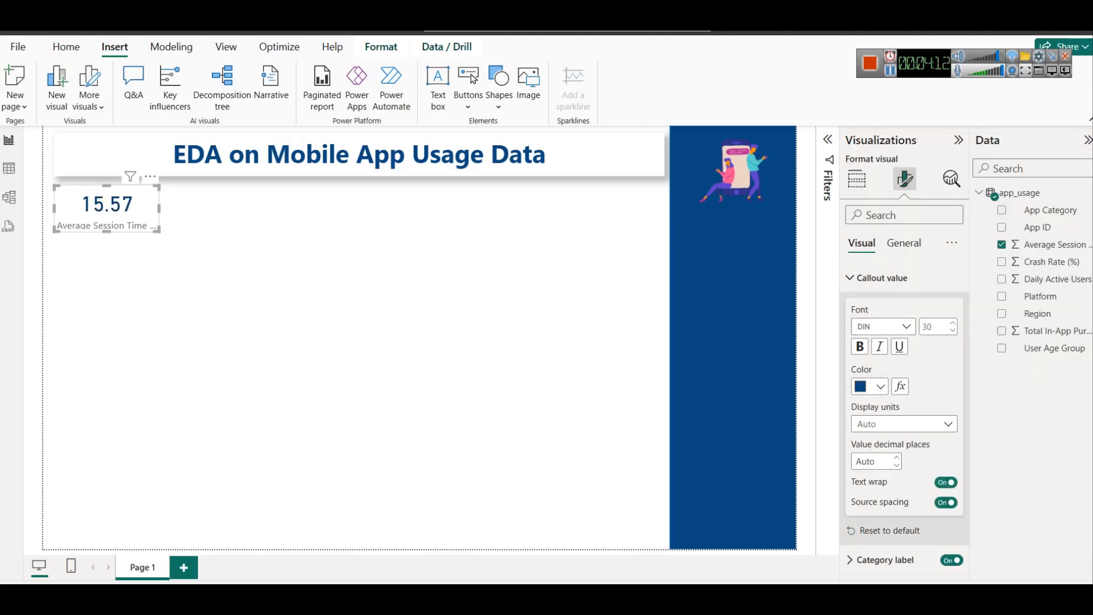
# Step: Change the card's category label colour to dark brown
pyautogui.click(871, 559)
pyautogui.scroll(-2, 869, 549)
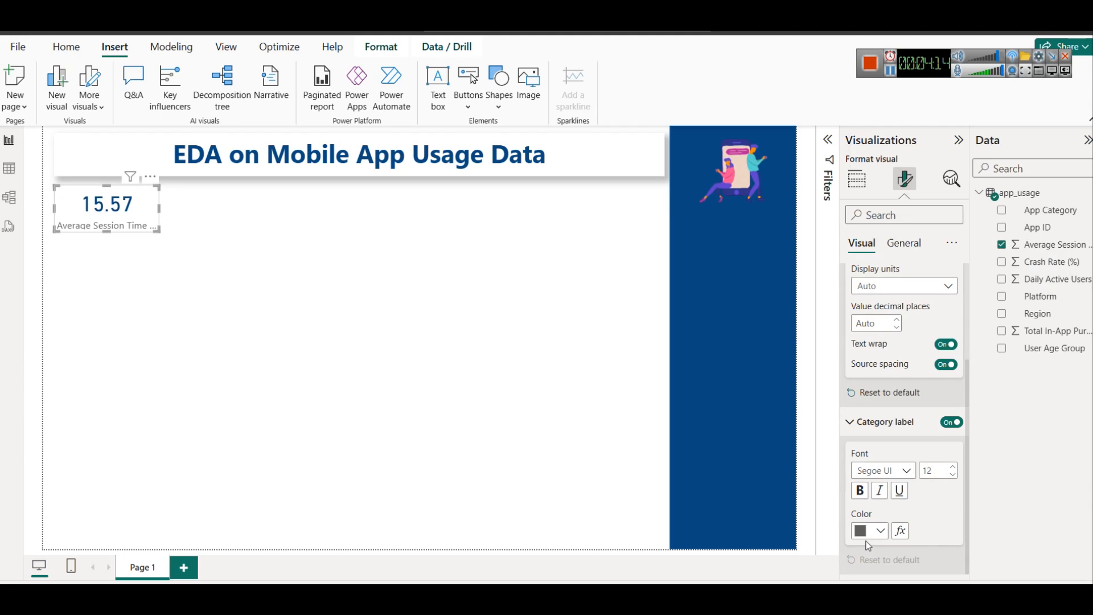
pyautogui.click(869, 531)
pyautogui.click(947, 419)
pyautogui.click(422, 363)
pyautogui.click(138, 223)
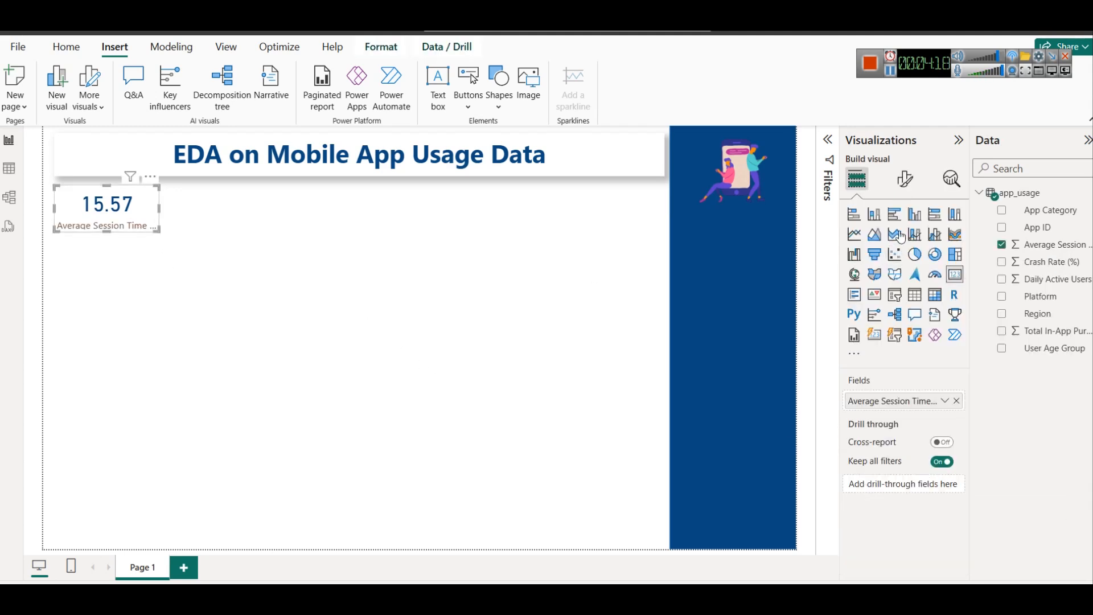
# Step: Turn on the shadow effect for the Average Session Time card
pyautogui.click(905, 179)
pyautogui.click(903, 243)
pyautogui.click(877, 337)
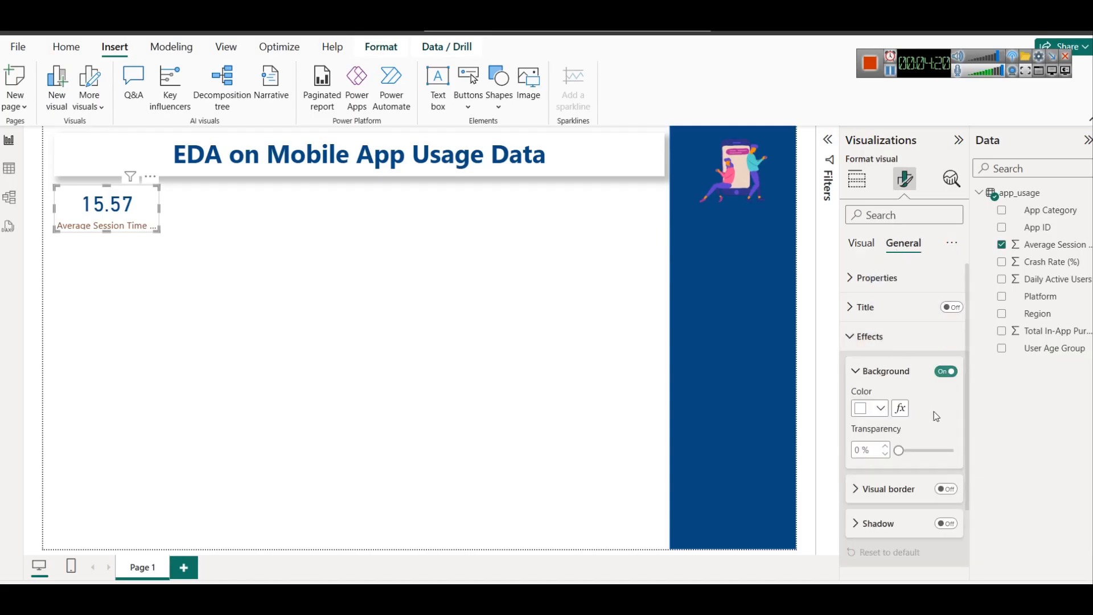
pyautogui.click(945, 523)
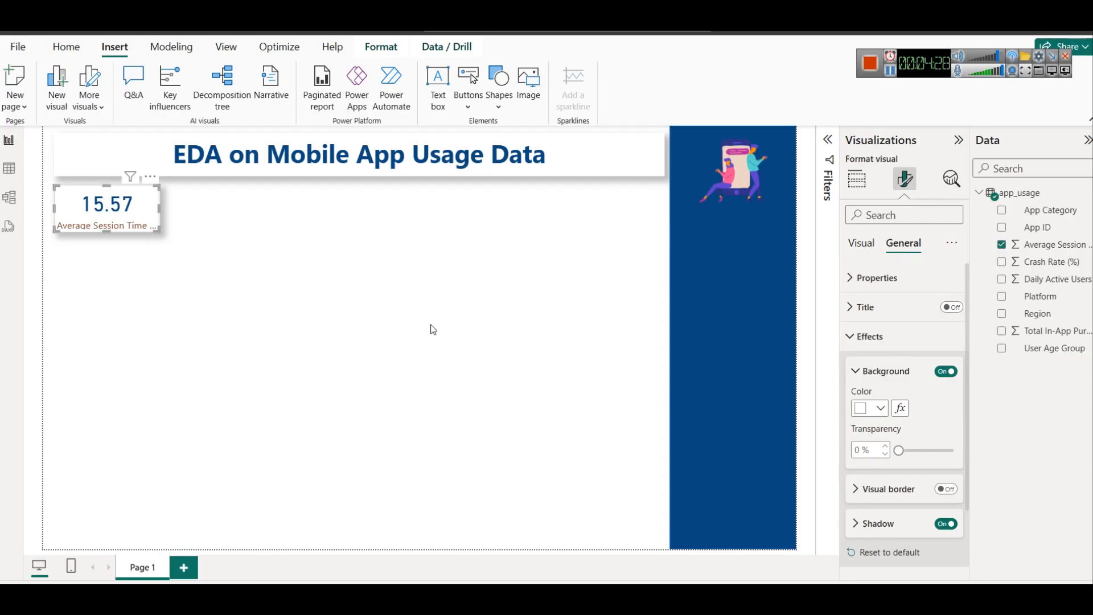
# Step: Give the card a white visual border with 14 px rounded corners and make the card slightly taller
pyautogui.click(856, 488)
pyautogui.scroll(-3, 910, 399)
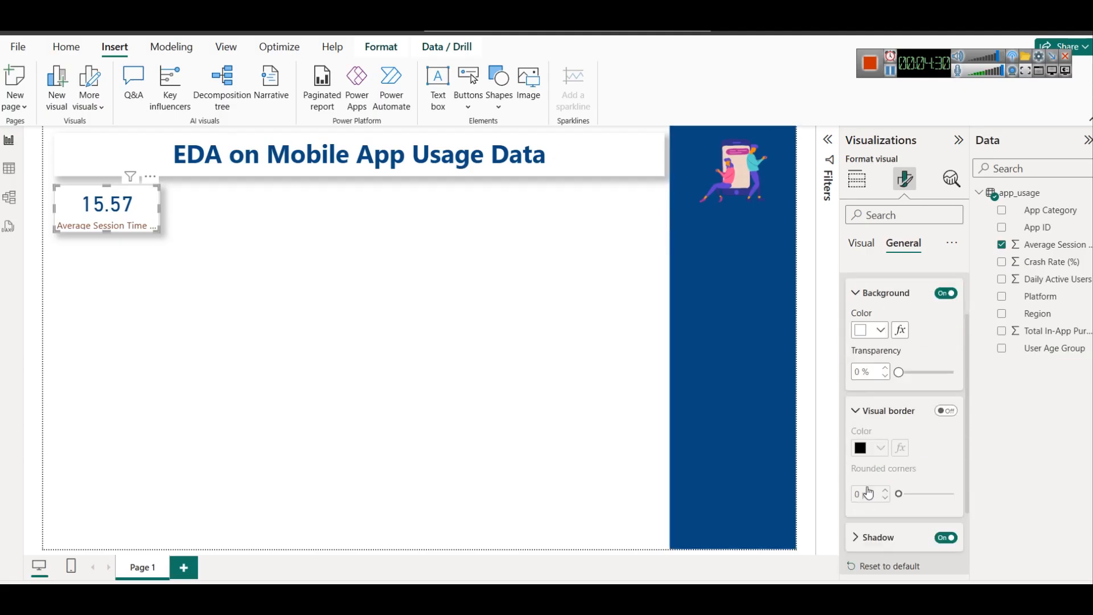
pyautogui.click(946, 344)
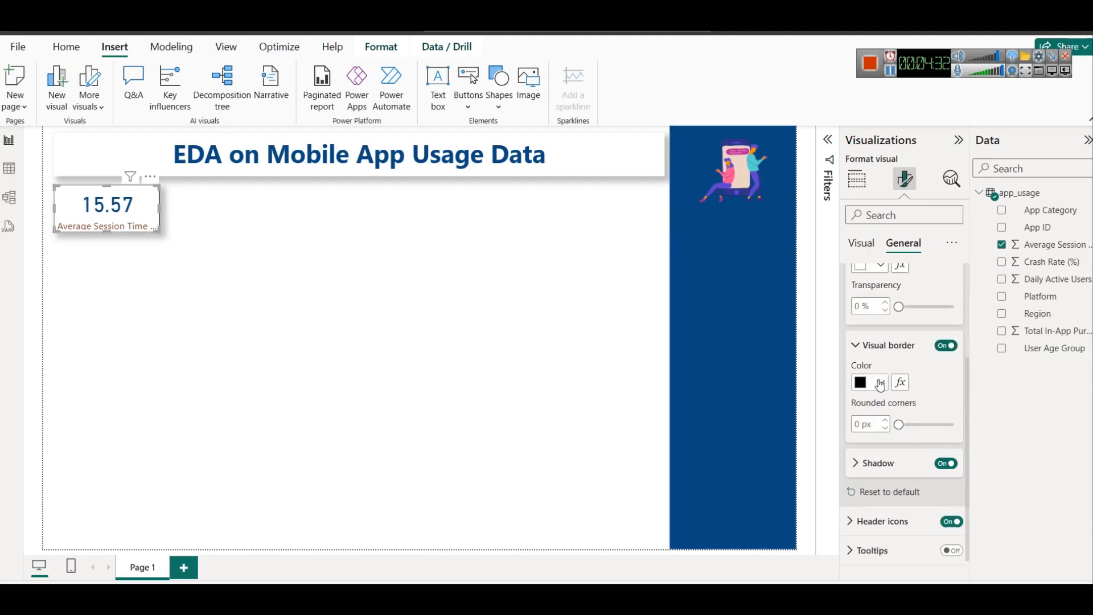
pyautogui.click(881, 382)
pyautogui.click(869, 154)
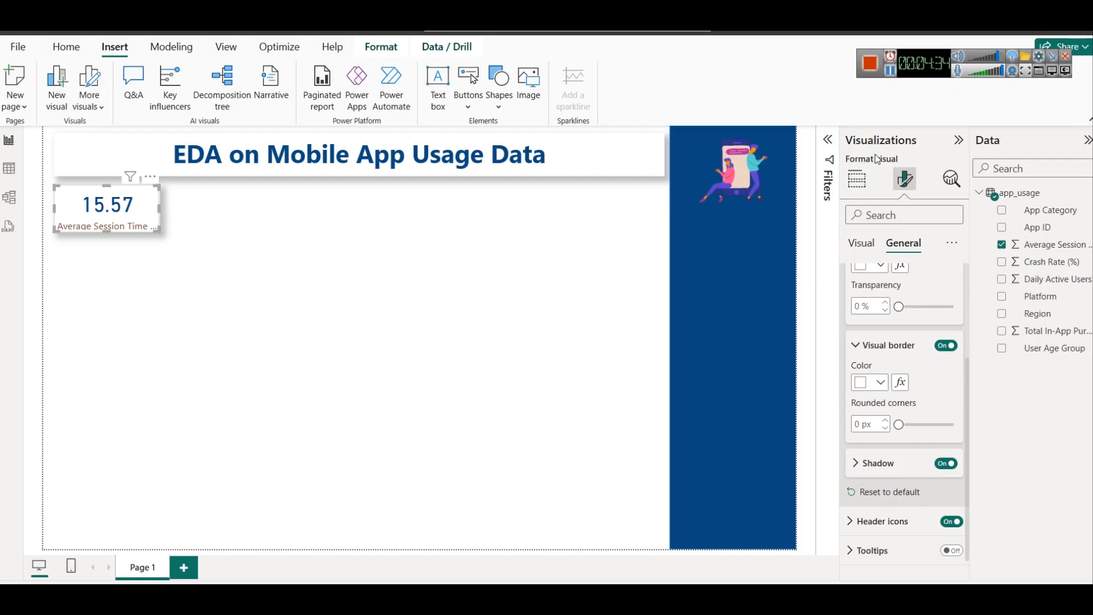
pyautogui.click(858, 424)
pyautogui.write('14')
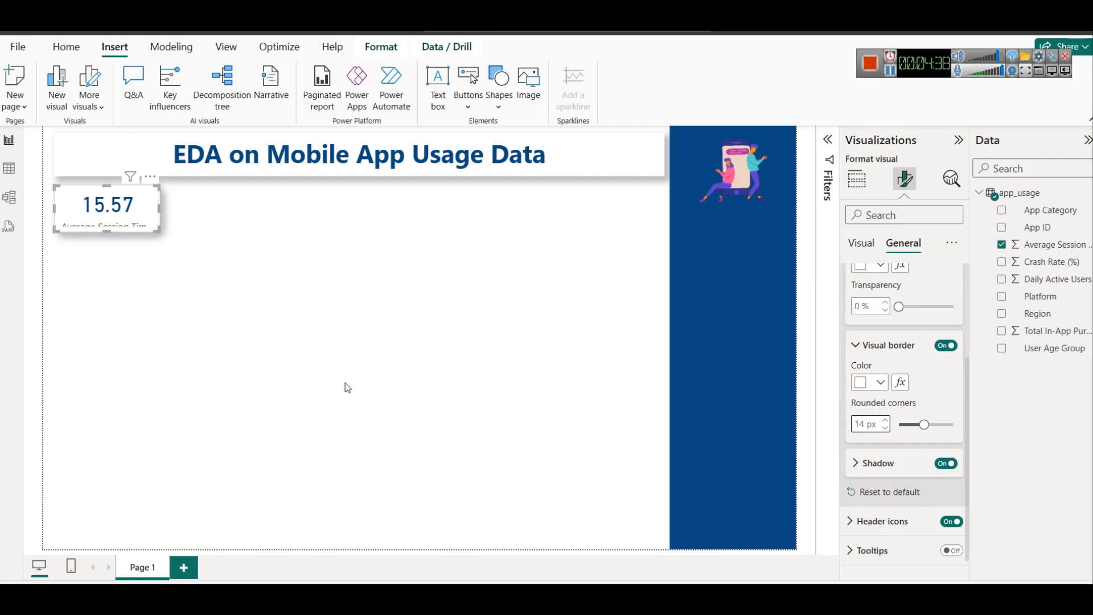
pyautogui.click(345, 383)
pyautogui.click(117, 230)
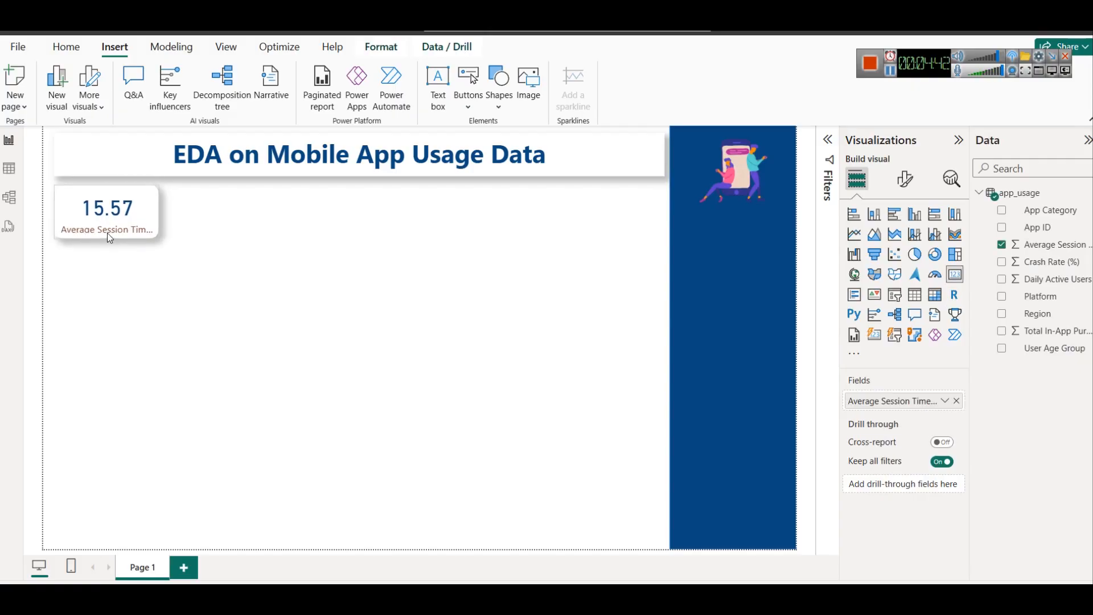
pyautogui.click(215, 293)
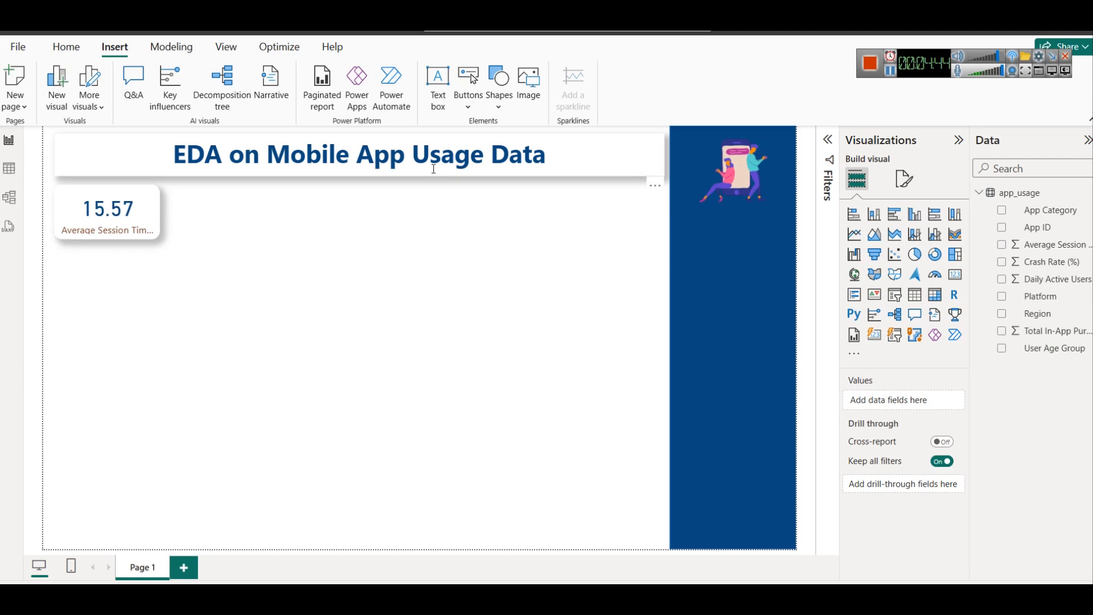
# Step: Give the title banner a white visual border with 14 px rounded corners
pyautogui.click(566, 165)
pyautogui.click(894, 300)
pyautogui.scroll(-1, 888, 446)
pyautogui.click(938, 439)
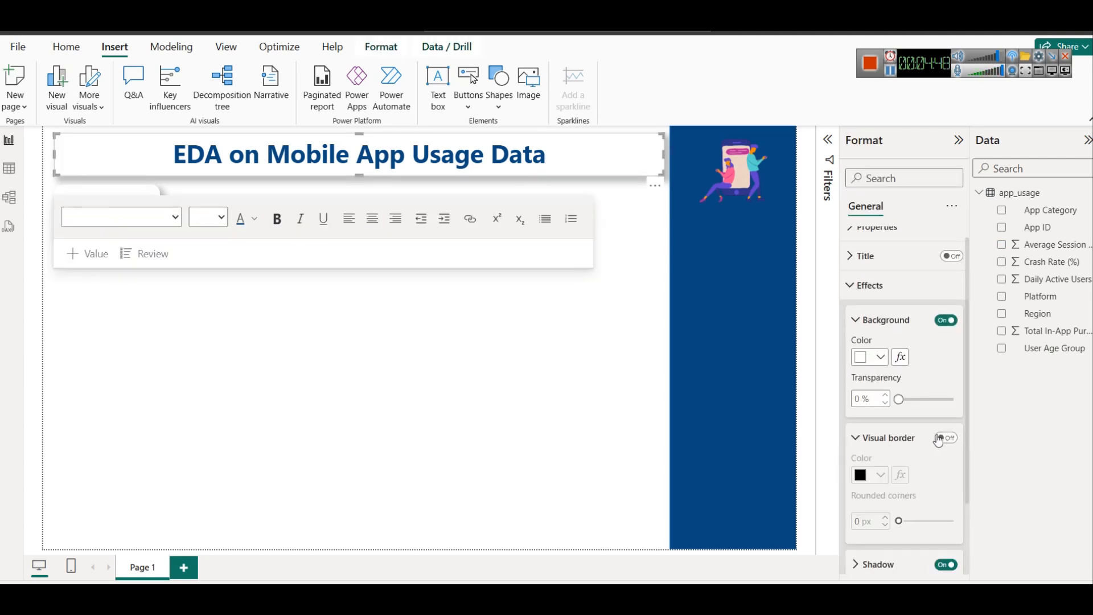
pyautogui.click(938, 439)
pyautogui.click(869, 475)
pyautogui.click(866, 244)
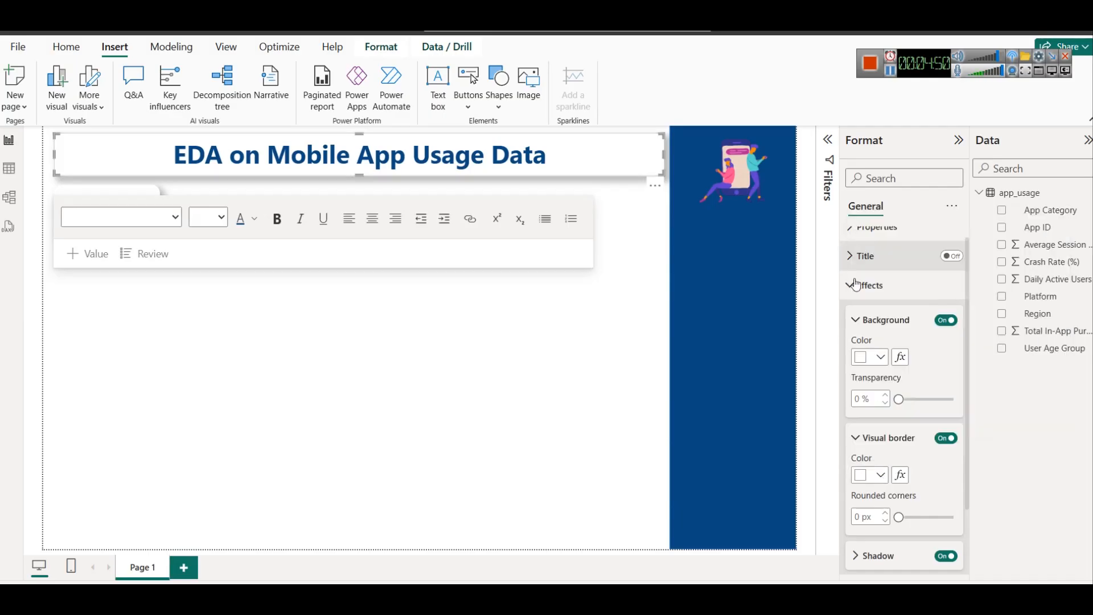
pyautogui.doubleClick(855, 519)
pyautogui.write('14')
pyautogui.click(589, 347)
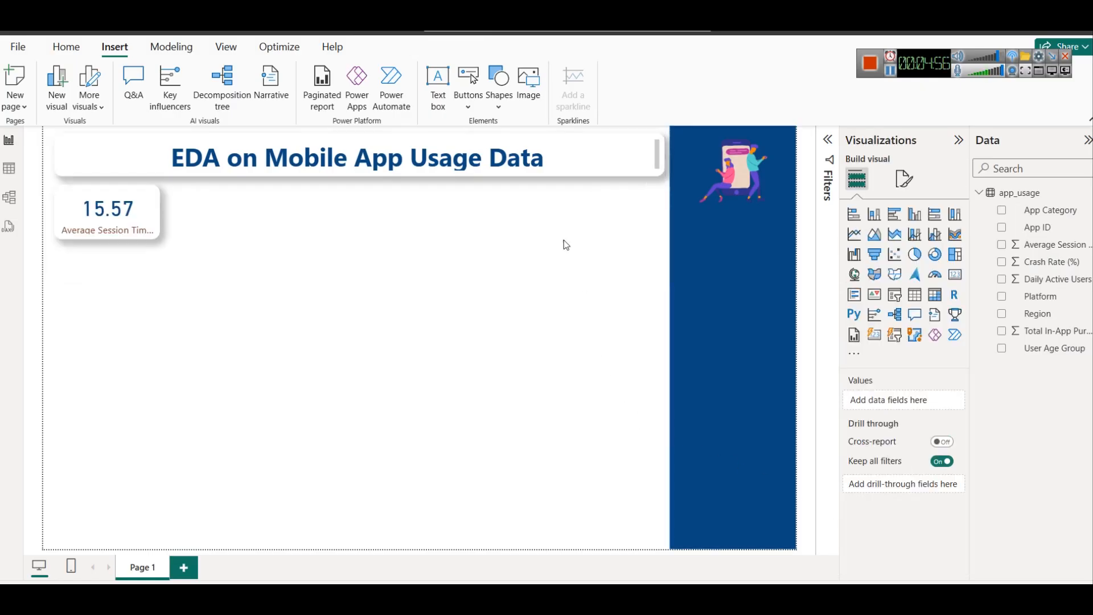
# Step: Reduce the title text box's top padding to 3 px
pyautogui.click(303, 158)
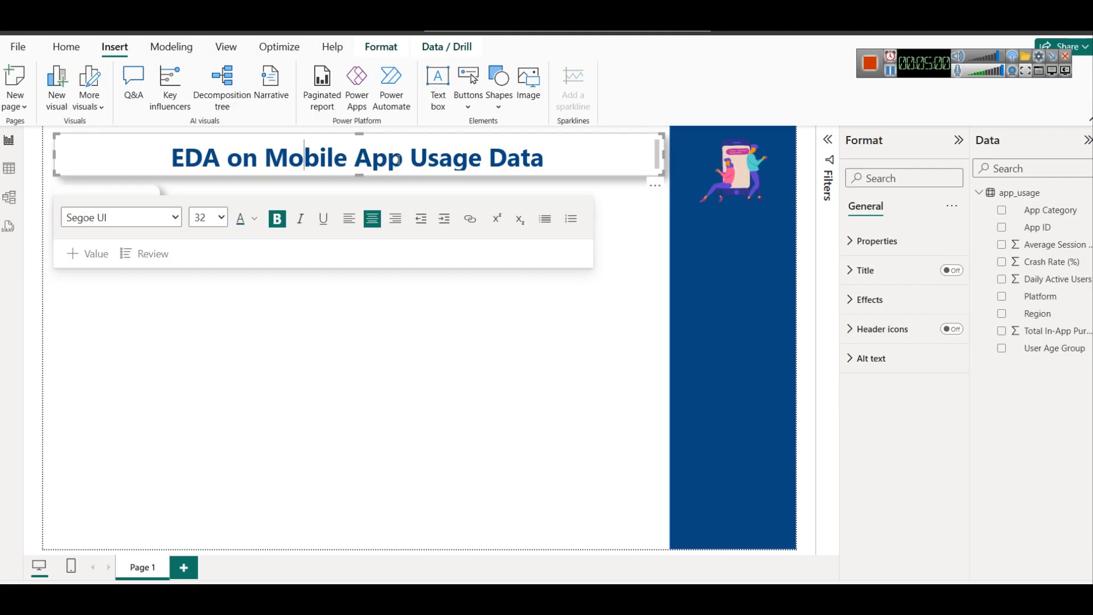
pyautogui.click(863, 241)
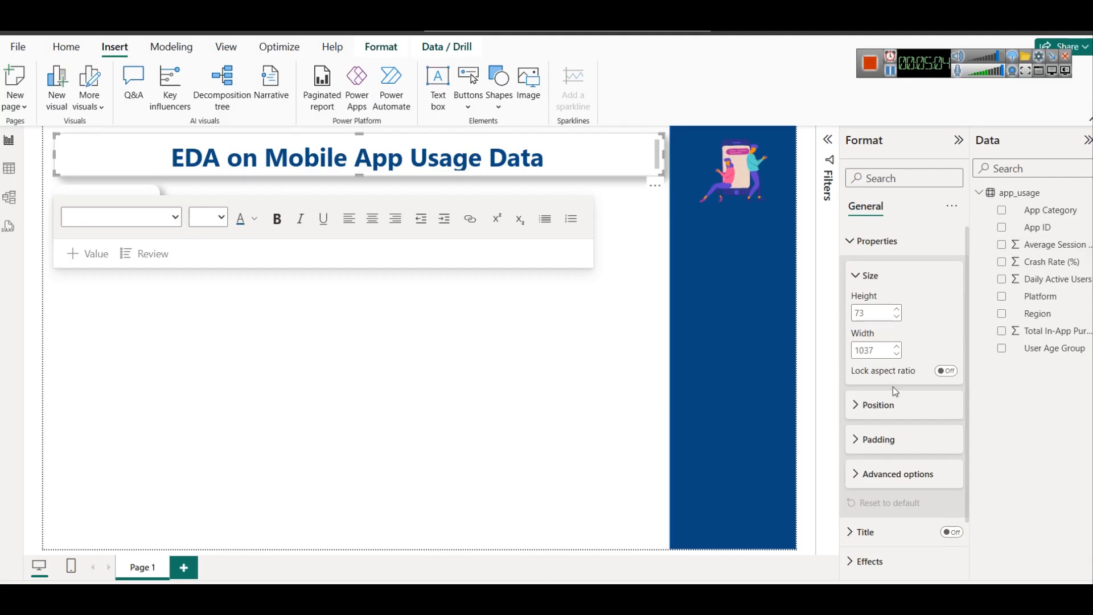
pyautogui.click(891, 441)
pyautogui.click(917, 467)
pyautogui.click(917, 468)
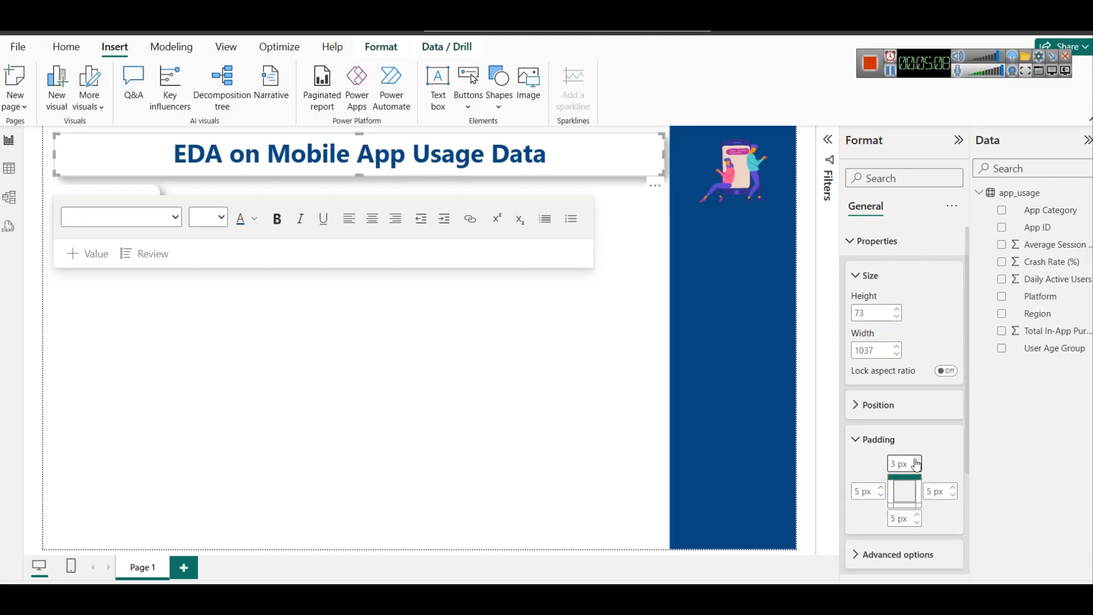
pyautogui.click(522, 400)
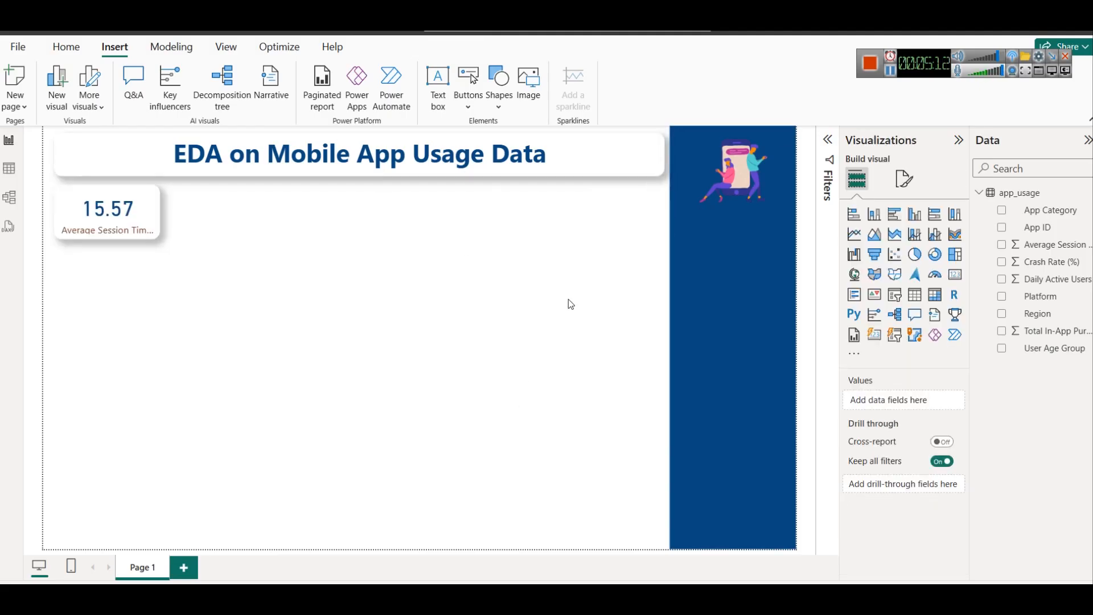
# Step: Make the card's category label bold and set its font size to 10
pyautogui.click(126, 222)
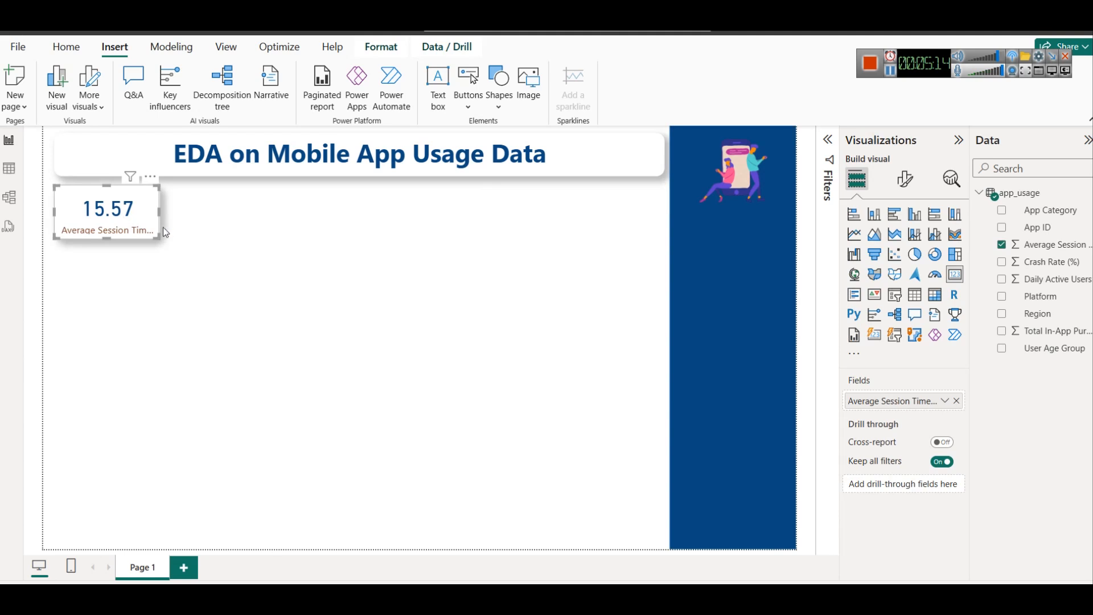
pyautogui.click(904, 179)
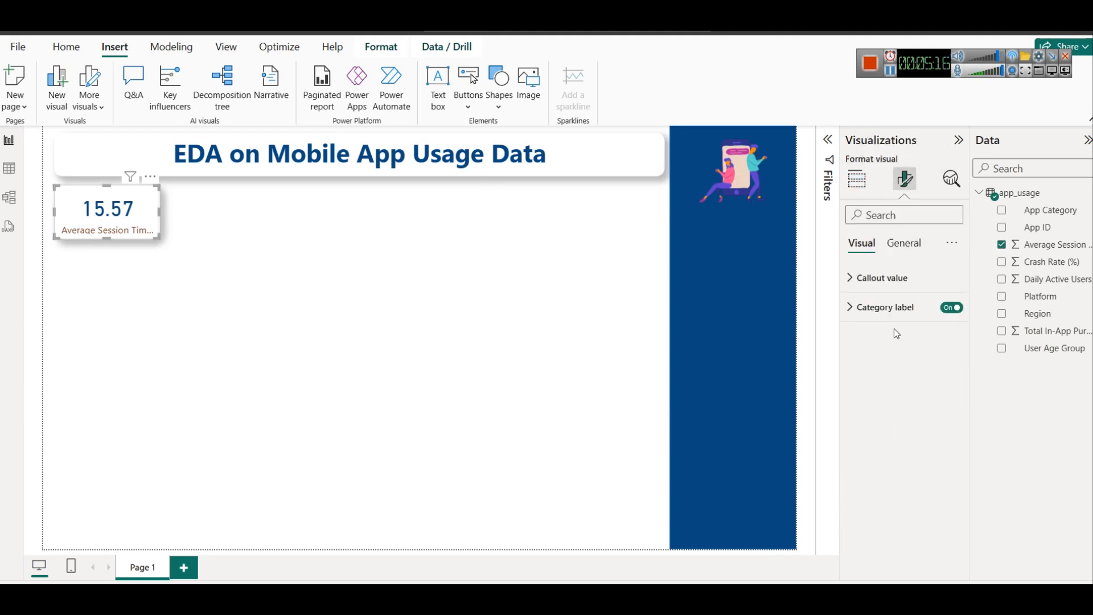
pyautogui.click(885, 307)
pyautogui.click(860, 377)
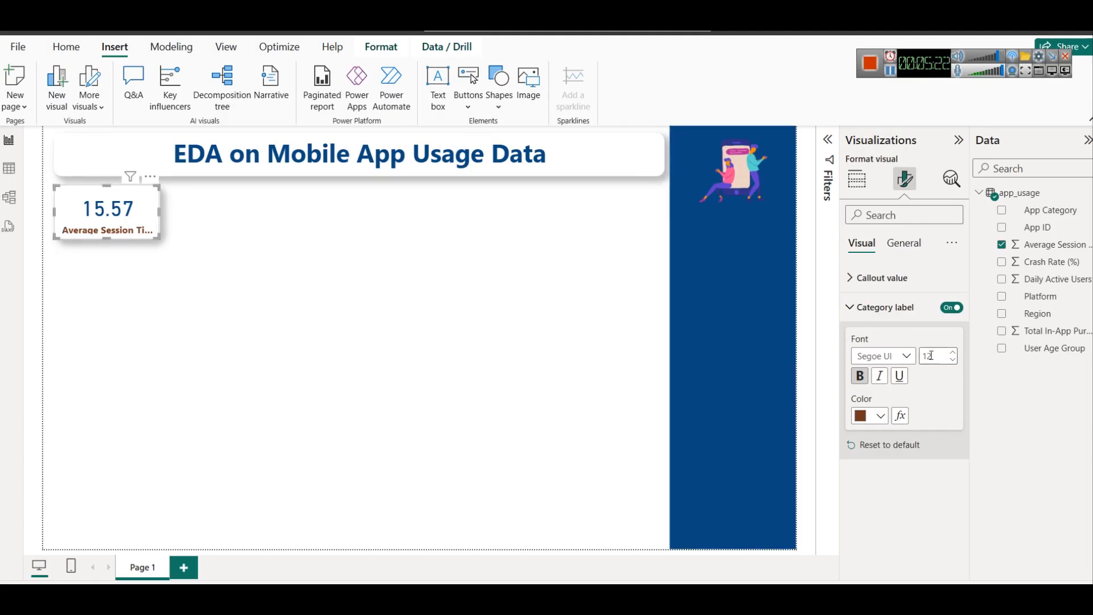
pyautogui.click(953, 360)
pyautogui.click(953, 361)
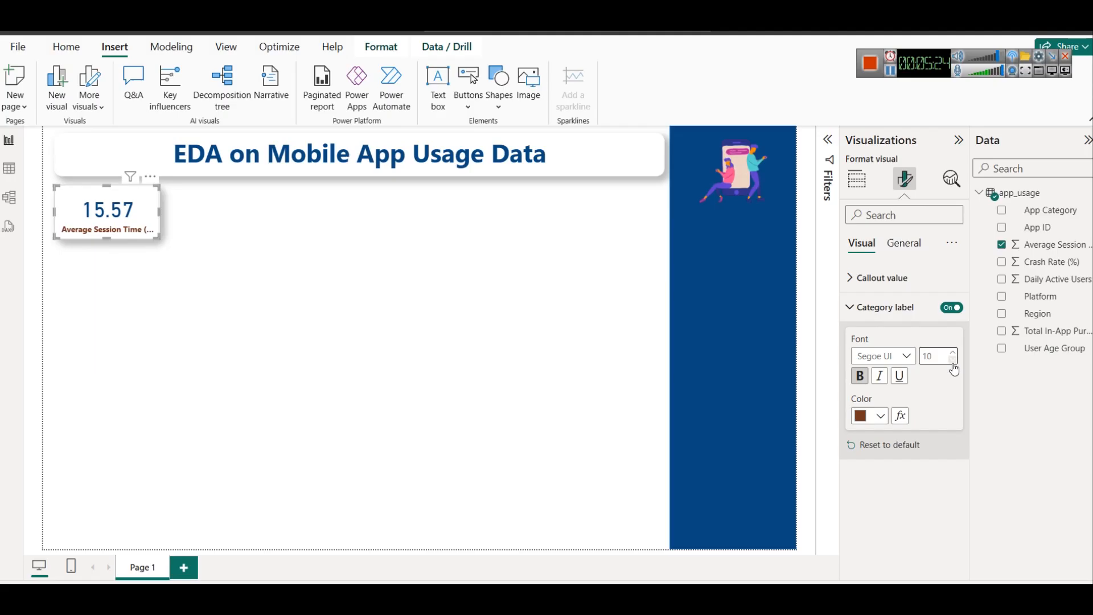
pyautogui.click(953, 360)
pyautogui.click(954, 353)
pyautogui.click(954, 353)
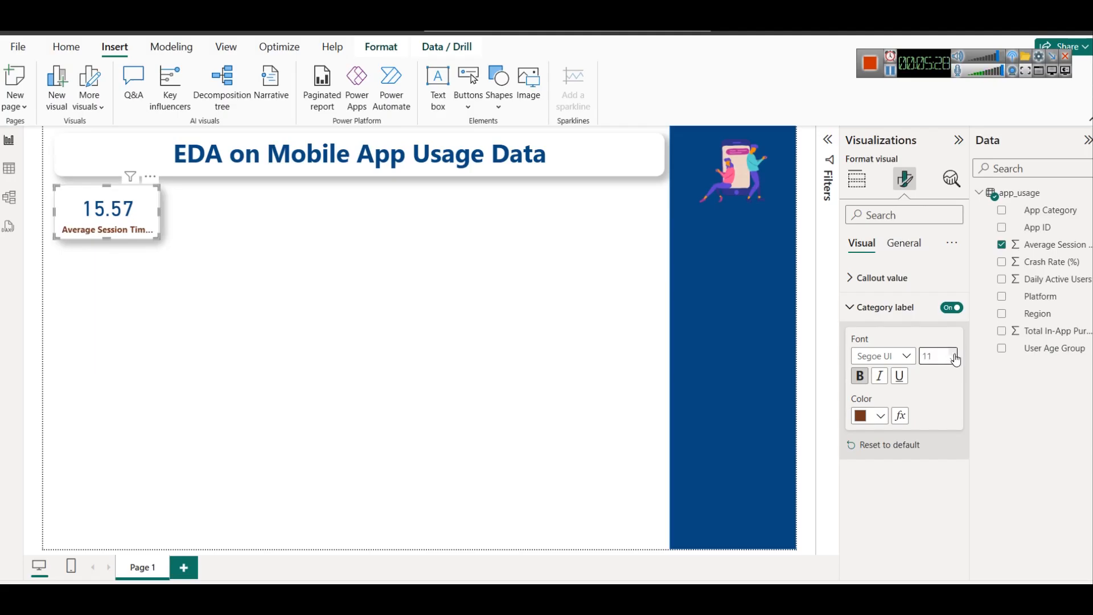
pyautogui.click(955, 362)
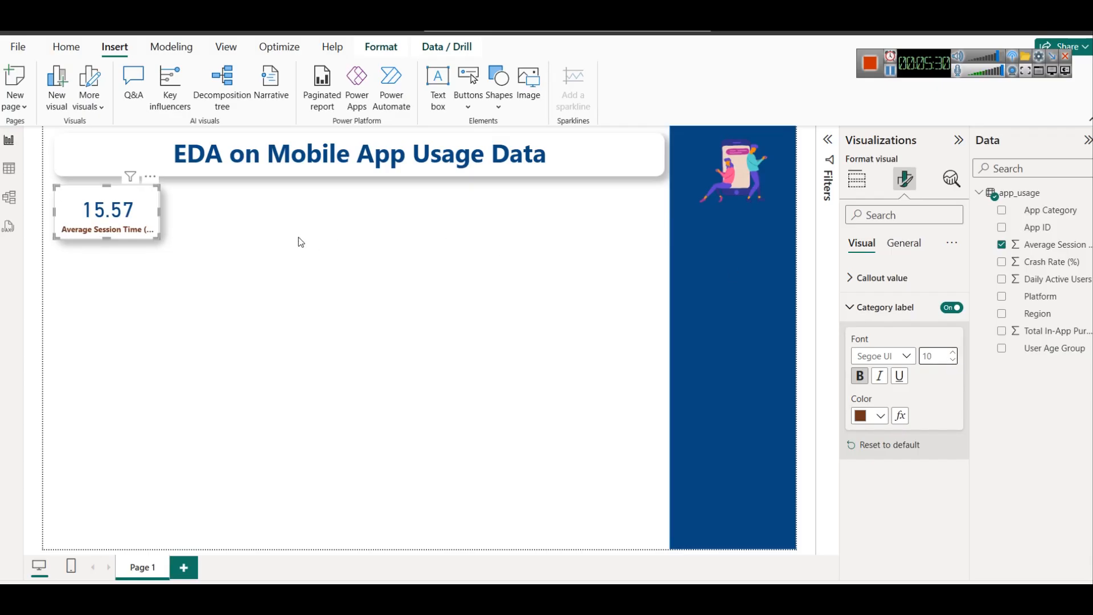
# Step: Duplicate the Average Session Time card, align the copy directly beside the original on the right, and select it
pyautogui.click(192, 212)
pyautogui.click(124, 200)
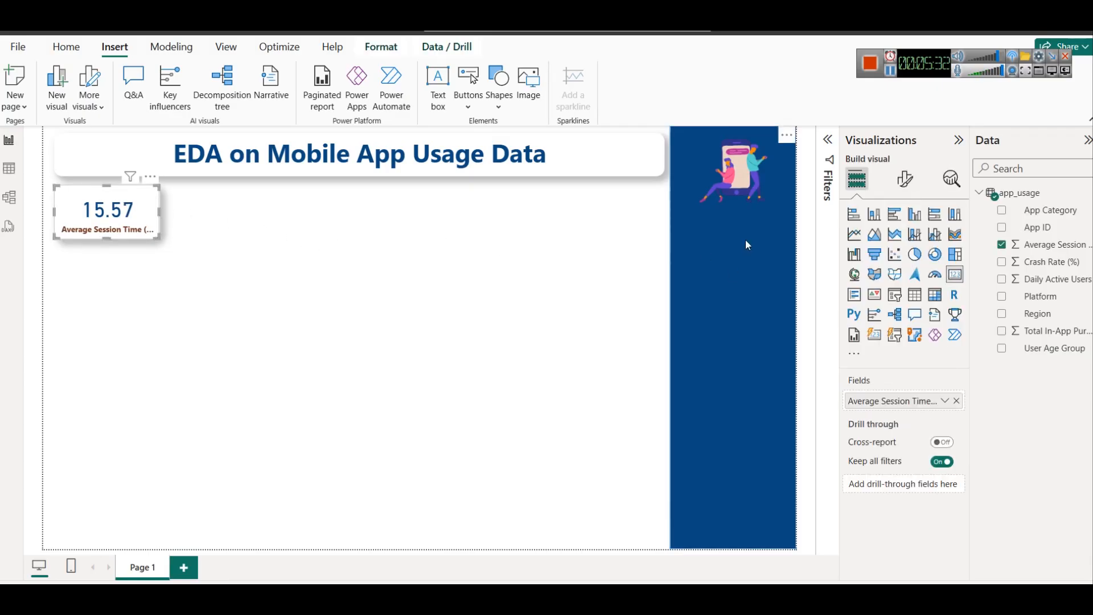
pyautogui.hotkey('ctrl', 'c')
pyautogui.hotkey('ctrl', 'v')
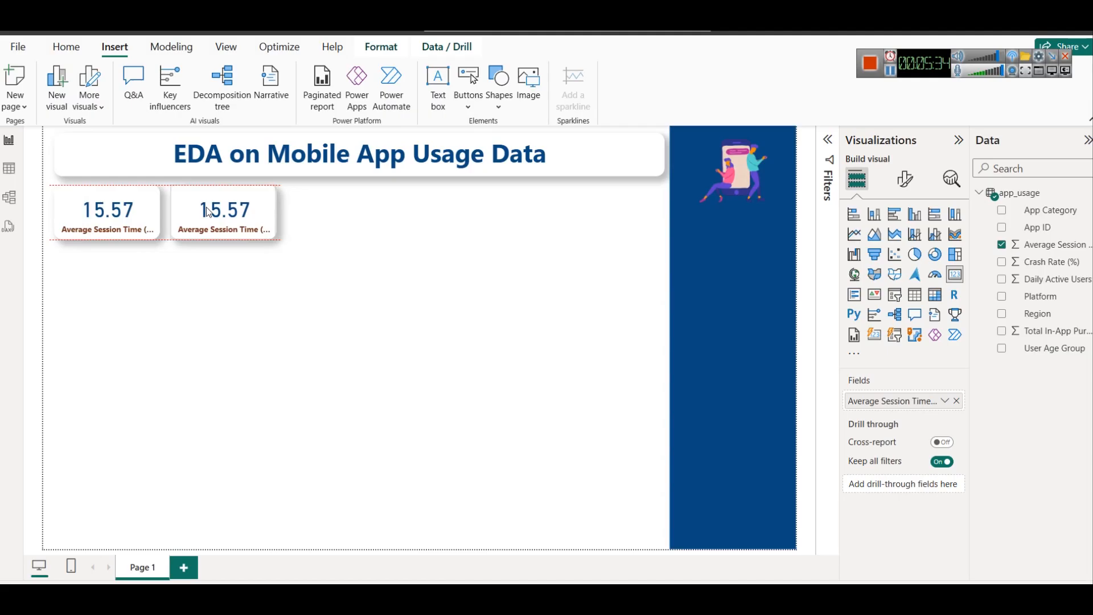
pyautogui.click(399, 308)
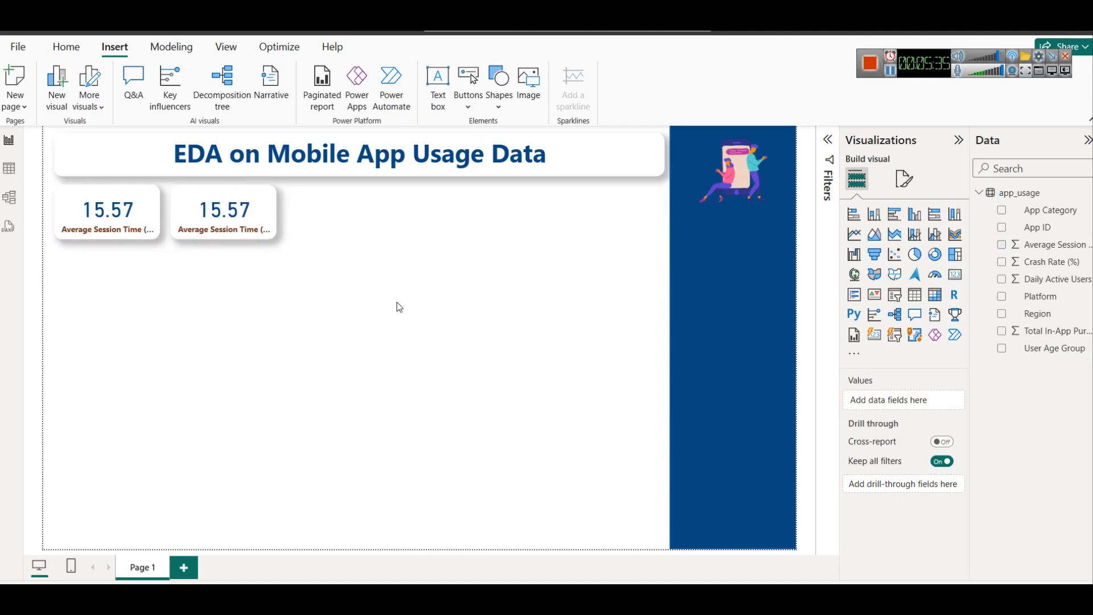
pyautogui.click(248, 227)
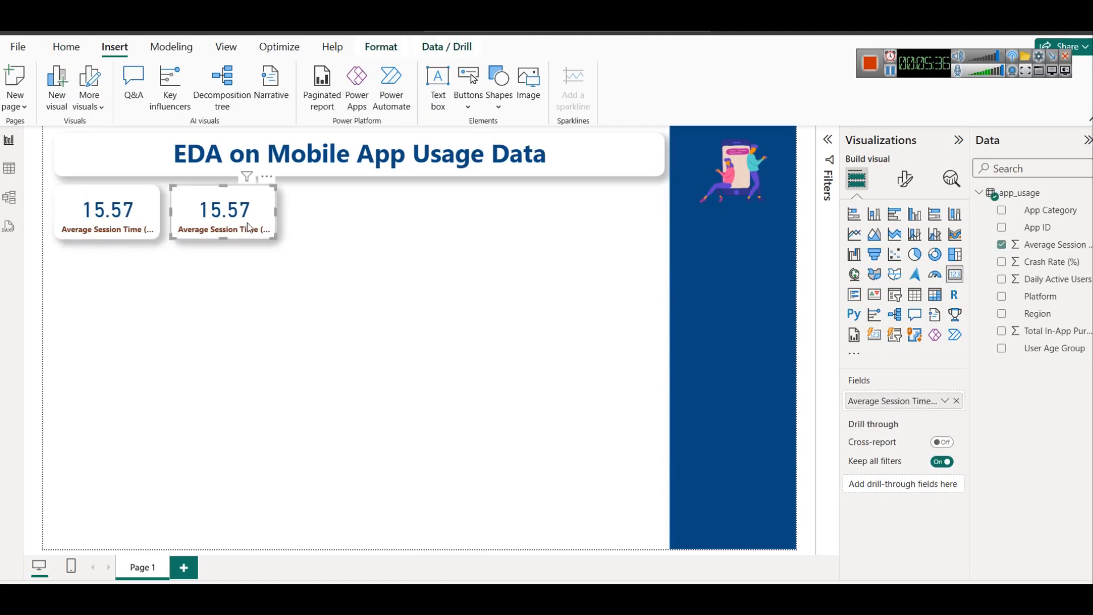
# Step: Replace the copied card's field with Crash Rate (%) from app_usage, aggregated as Average
pyautogui.click(958, 400)
pyautogui.moveTo(1044, 263); pyautogui.dragTo(917, 409)
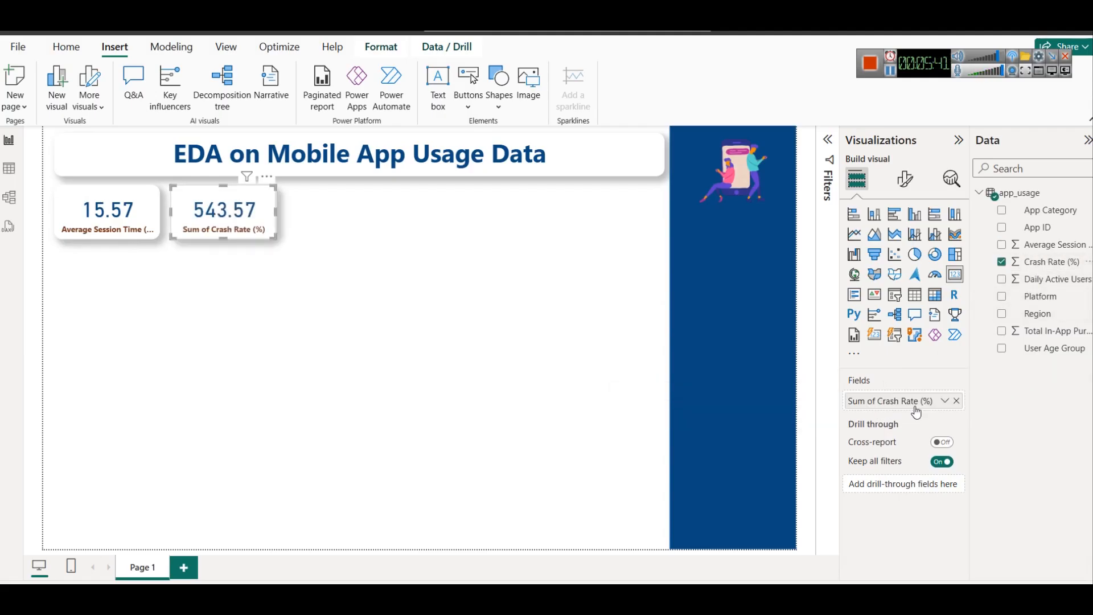
pyautogui.click(944, 401)
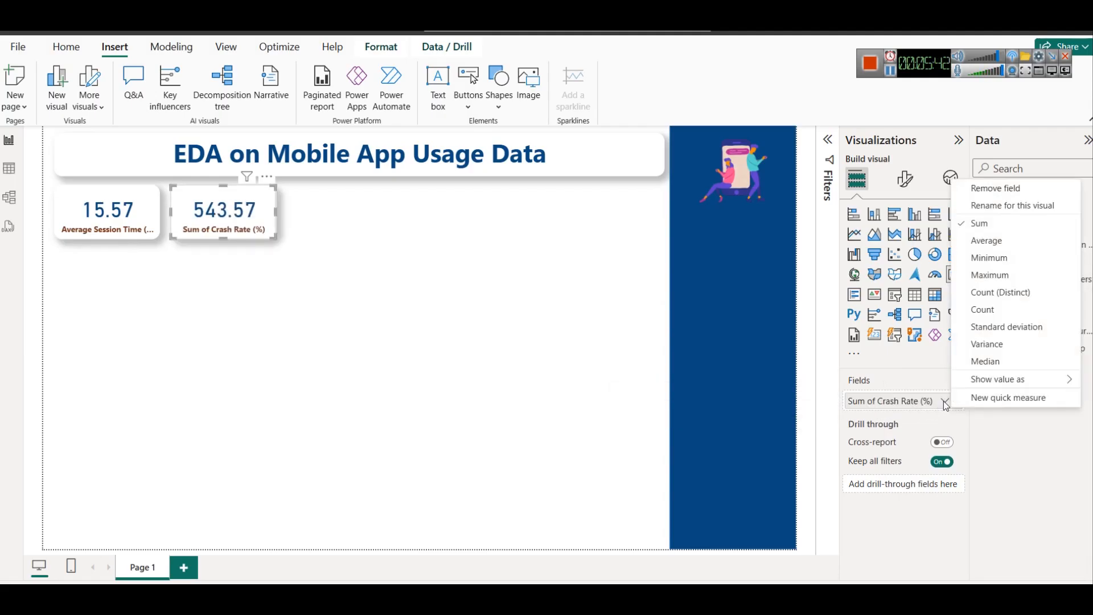
pyautogui.click(991, 240)
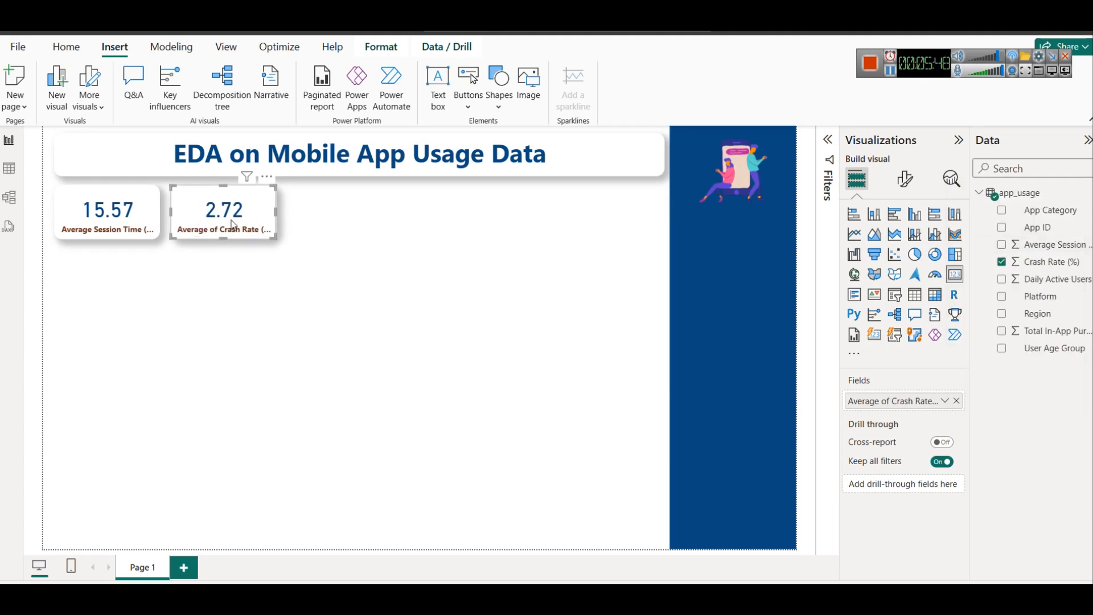
# Step: Rename the crash rate card's field for this visual as Avg Crash Rate (%)
pyautogui.click(948, 402)
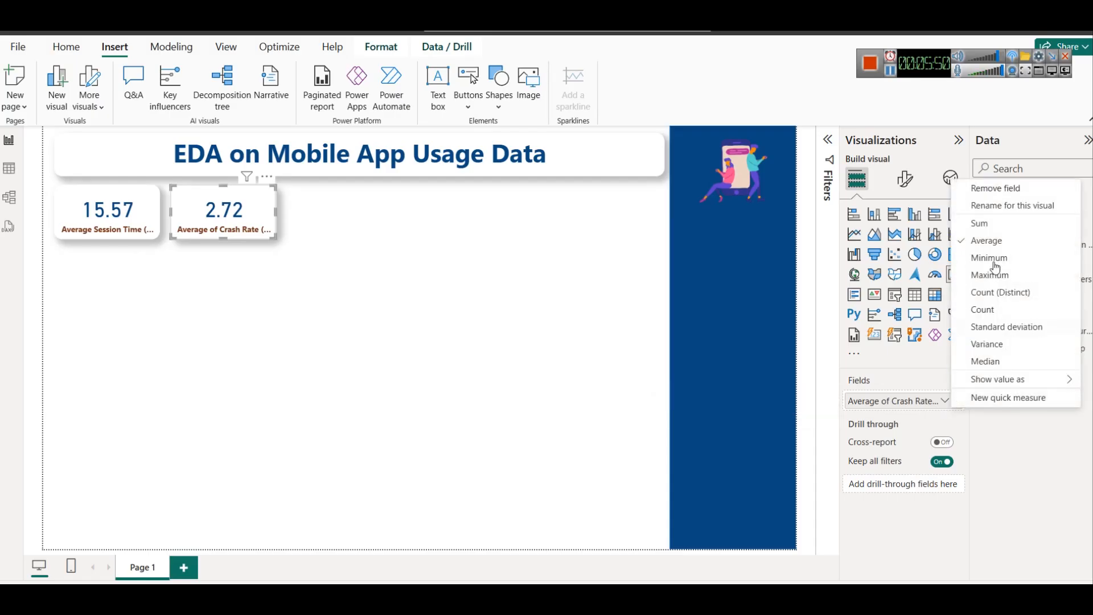
pyautogui.click(997, 206)
pyautogui.press('Left')
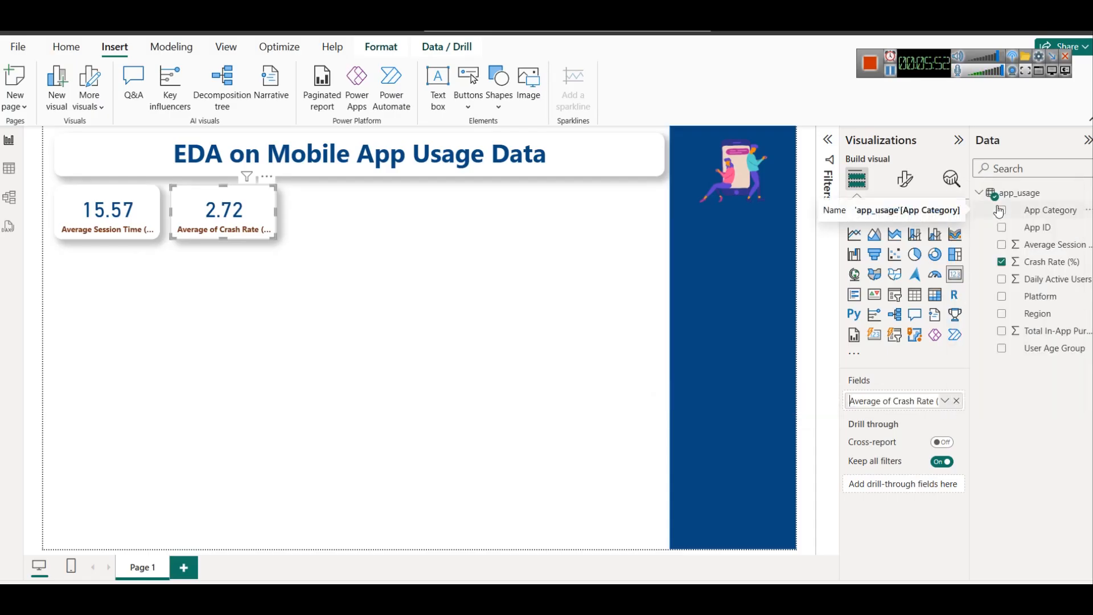
pyautogui.hotkey('shift', 'Right')
pyautogui.hotkey('shift', 'Right')
pyautogui.hotkey('shift', 'Right')
pyautogui.hotkey('shift', 'Right')
pyautogui.hotkey('shift', 'Right')
pyautogui.hotkey('shift', 'Right')
pyautogui.hotkey('shift', 'Right')
pyautogui.hotkey('shift', 'Right')
pyautogui.hotkey('shift', 'Right')
pyautogui.write('Avg')
pyautogui.press('Return')
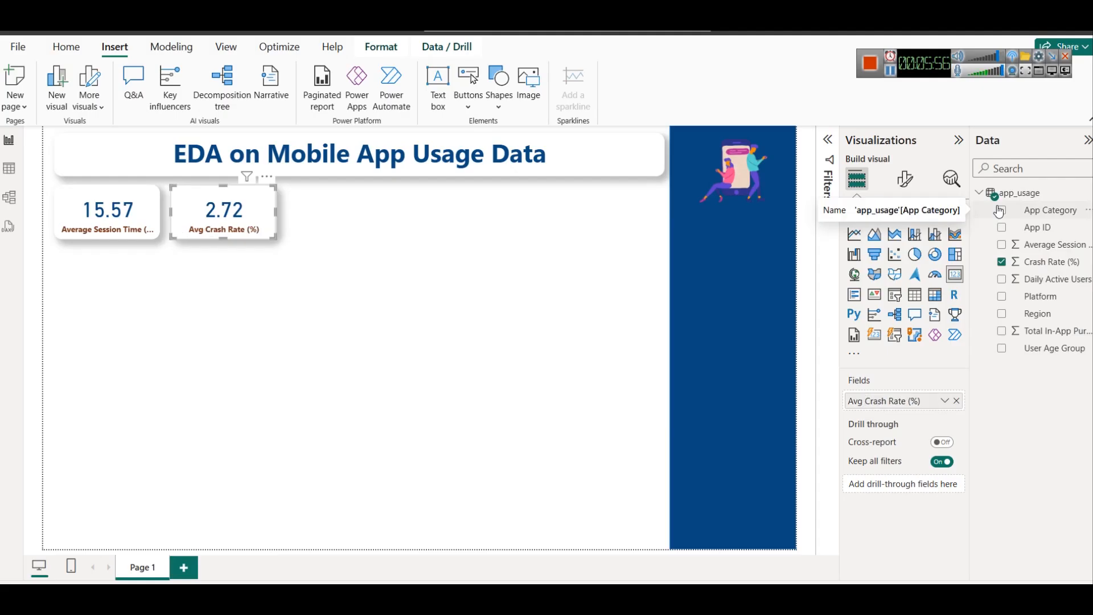
# Step: Rename the session time card's field for this visual as Avg Session Time (mins)
pyautogui.click(126, 209)
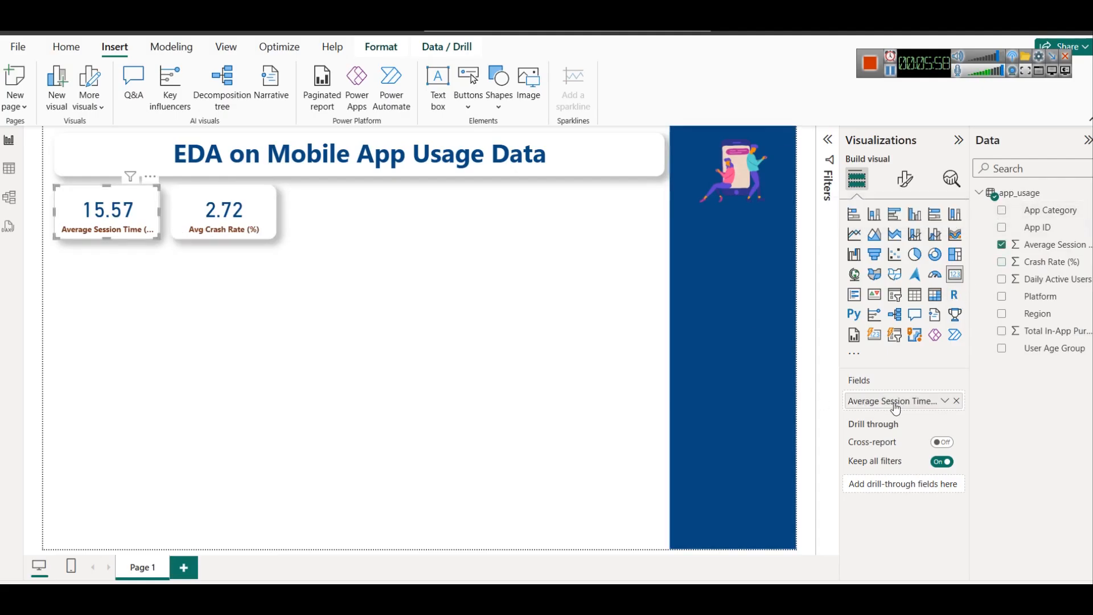
pyautogui.click(944, 401)
pyautogui.click(990, 203)
pyautogui.press('Home')
pyautogui.hotkey('shift', 'Right')
pyautogui.hotkey('shift', 'Right')
pyautogui.hotkey('shift', 'Right')
pyautogui.hotkey('shift', 'Right')
pyautogui.hotkey('shift', 'Right')
pyautogui.hotkey('shift', 'Right')
pyautogui.hotkey('shift', 'Right')
pyautogui.hotkey('shift', 'Right')
pyautogui.write('Avg')
pyautogui.press('Return')
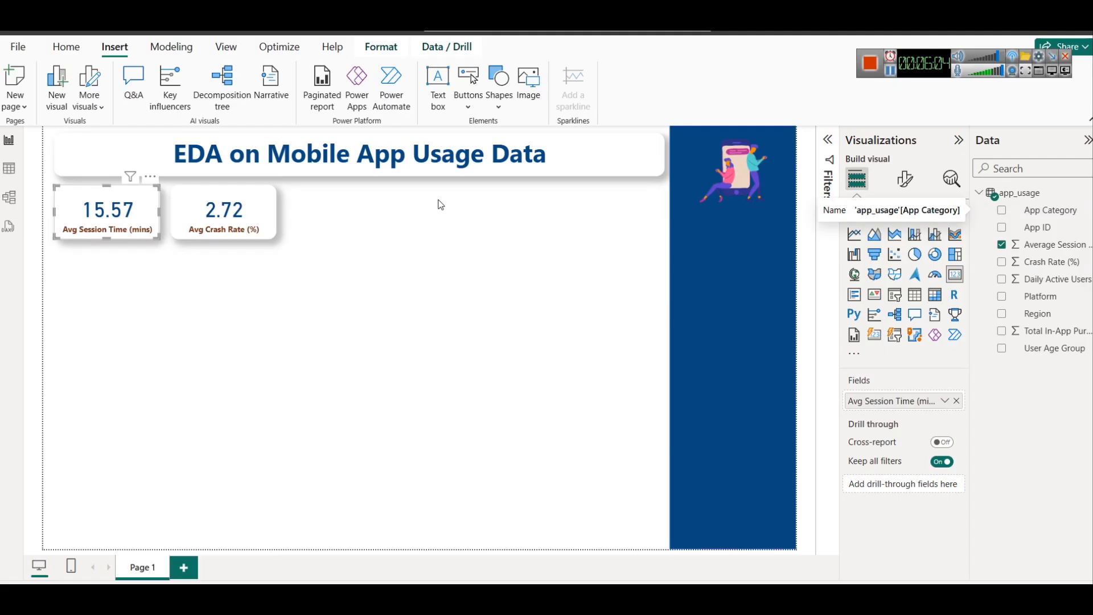
pyautogui.click(257, 281)
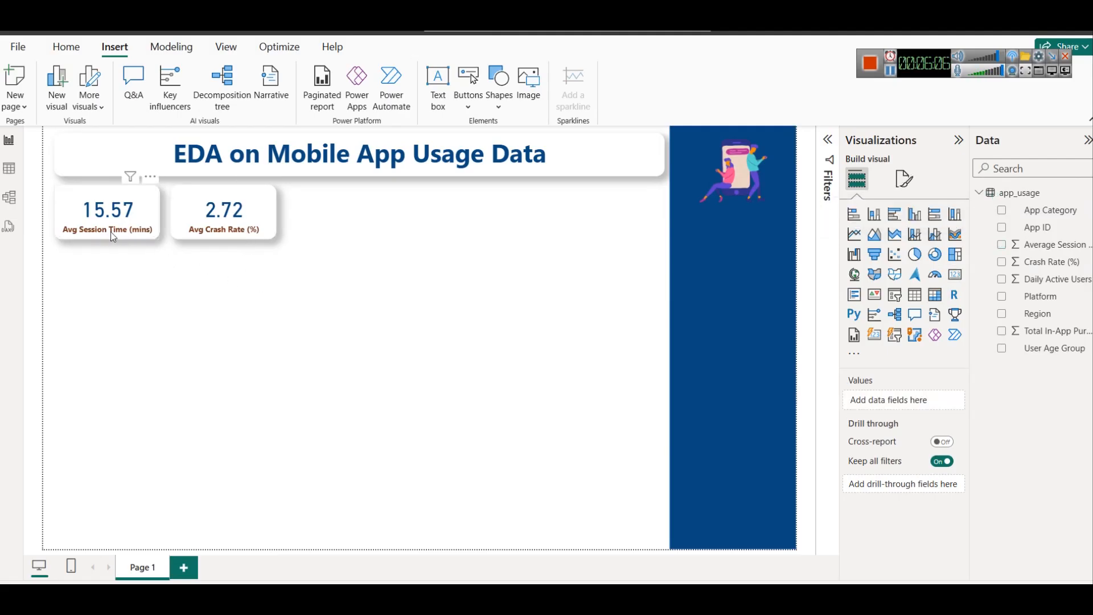
# Step: Duplicate the Avg Crash Rate (%) card directly to its right and replace the copy's field with Daily Active Users
pyautogui.click(242, 217)
pyautogui.moveTo(241, 217); pyautogui.dragTo(358, 217)
pyautogui.click(414, 289)
pyautogui.click(343, 234)
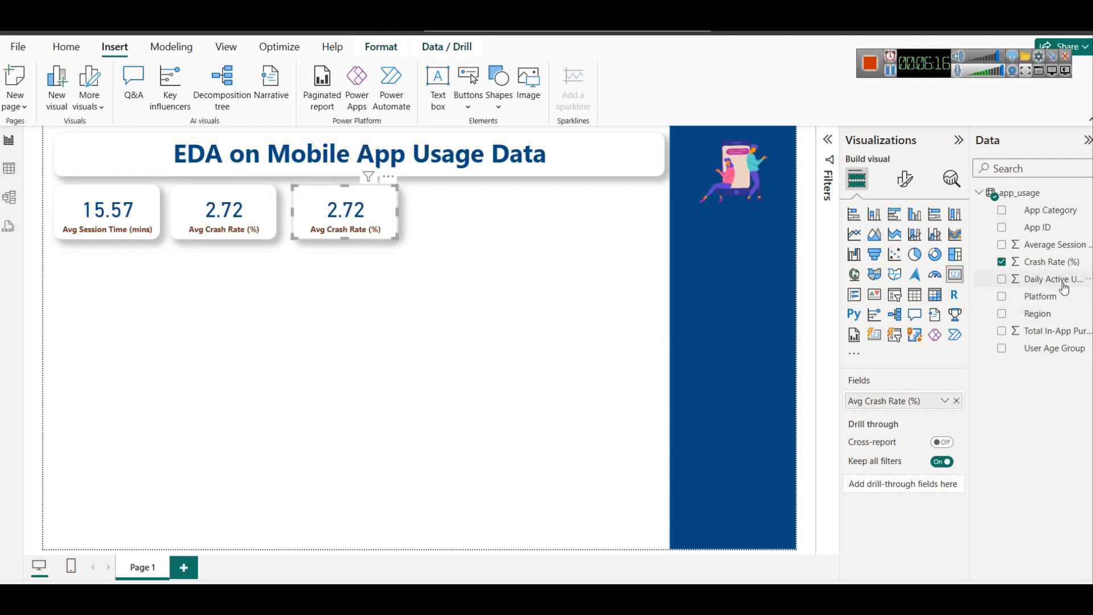
pyautogui.click(956, 401)
pyautogui.moveTo(1047, 279); pyautogui.dragTo(911, 400)
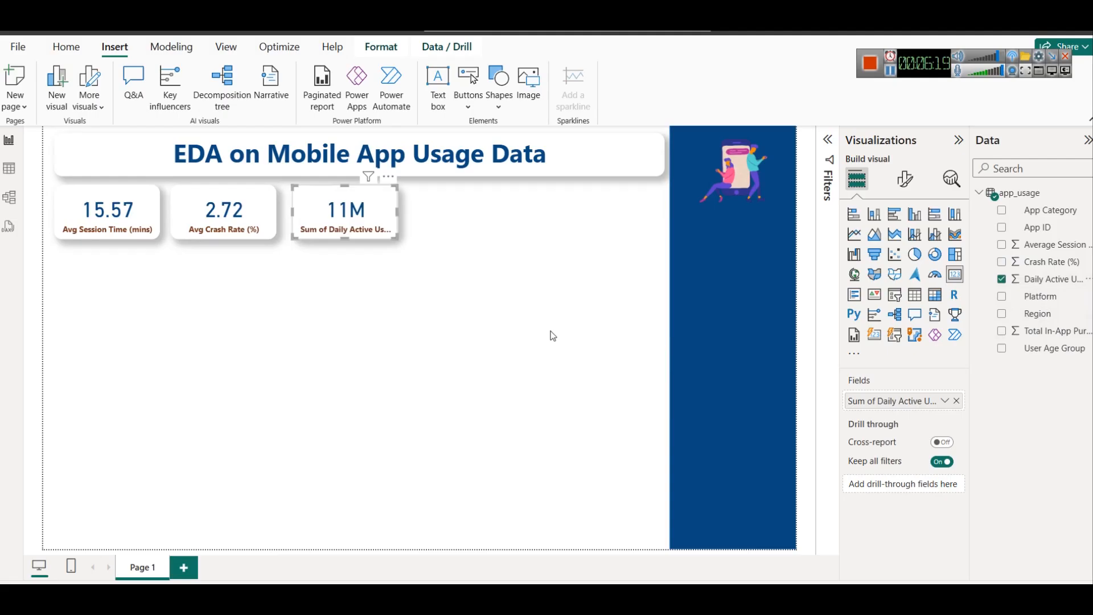
# Step: Shorten the third card's field name for this visual to Daily Active Users
pyautogui.click(944, 400)
pyautogui.click(1021, 205)
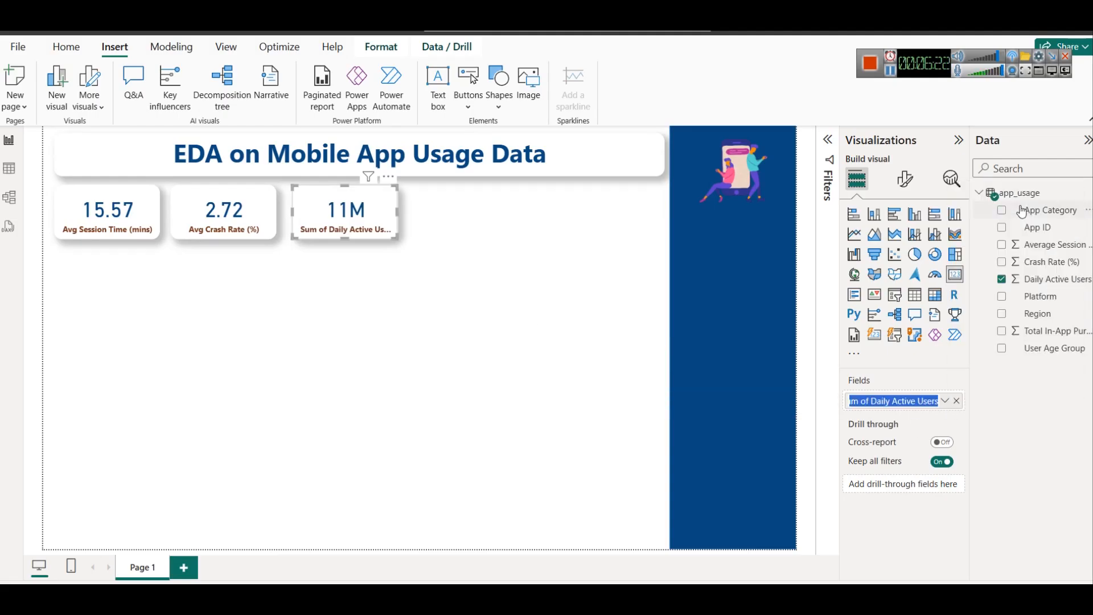
pyautogui.press('Left')
pyautogui.hotkey('shift', 'Right')
pyautogui.hotkey('shift', 'Right')
pyautogui.hotkey('shift', 'Right')
pyautogui.hotkey('shift', 'Right')
pyautogui.hotkey('shift', 'Right')
pyautogui.hotkey('shift', 'Right')
pyautogui.press('BackSpace')
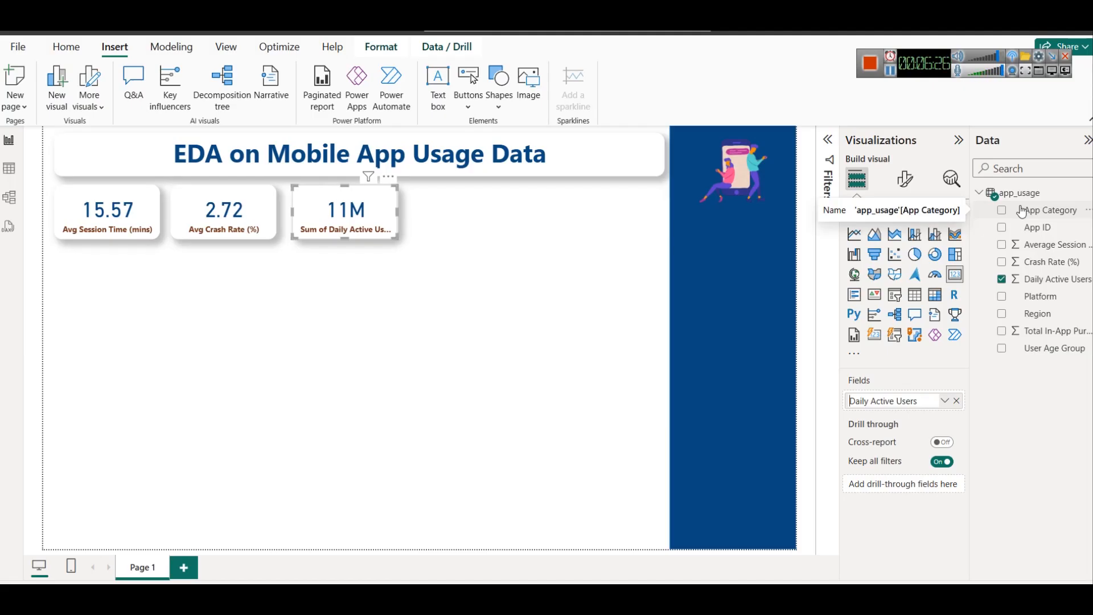
pyautogui.press('Return')
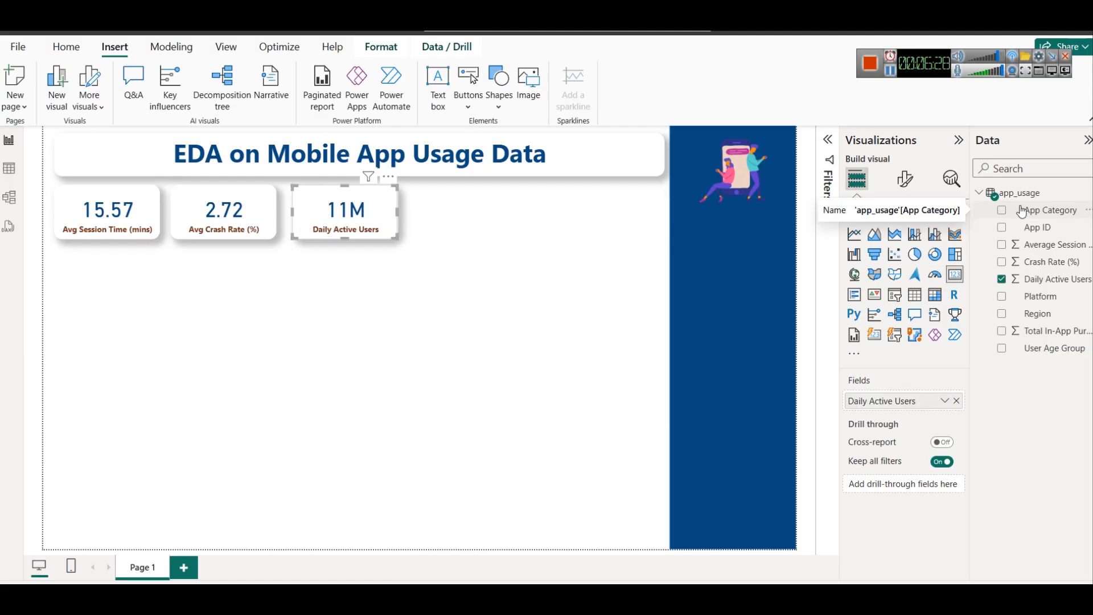
# Step: Rename the third card's field for this visual as Total Active Users
pyautogui.click(939, 402)
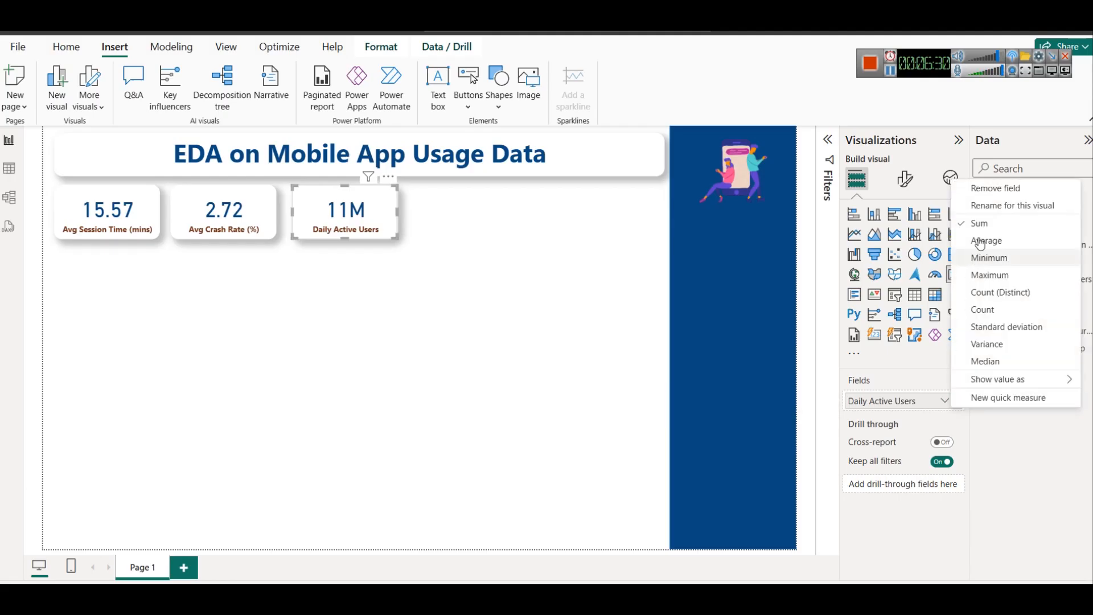
pyautogui.click(988, 208)
pyautogui.press('Left')
pyautogui.hotkey('shift', 'Right')
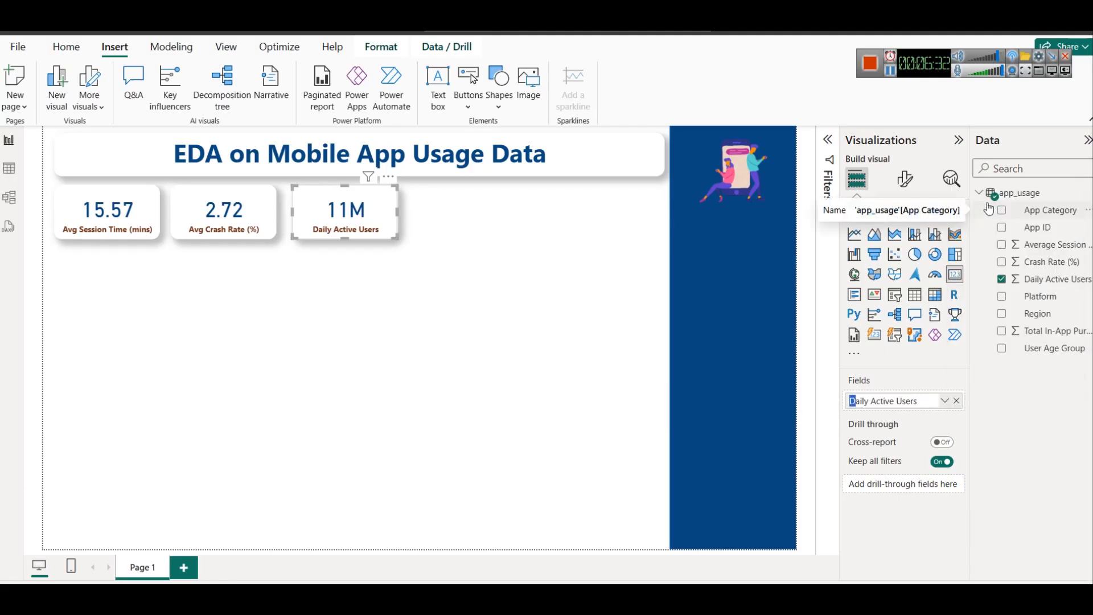
pyautogui.write('Total')
pyautogui.press('Return')
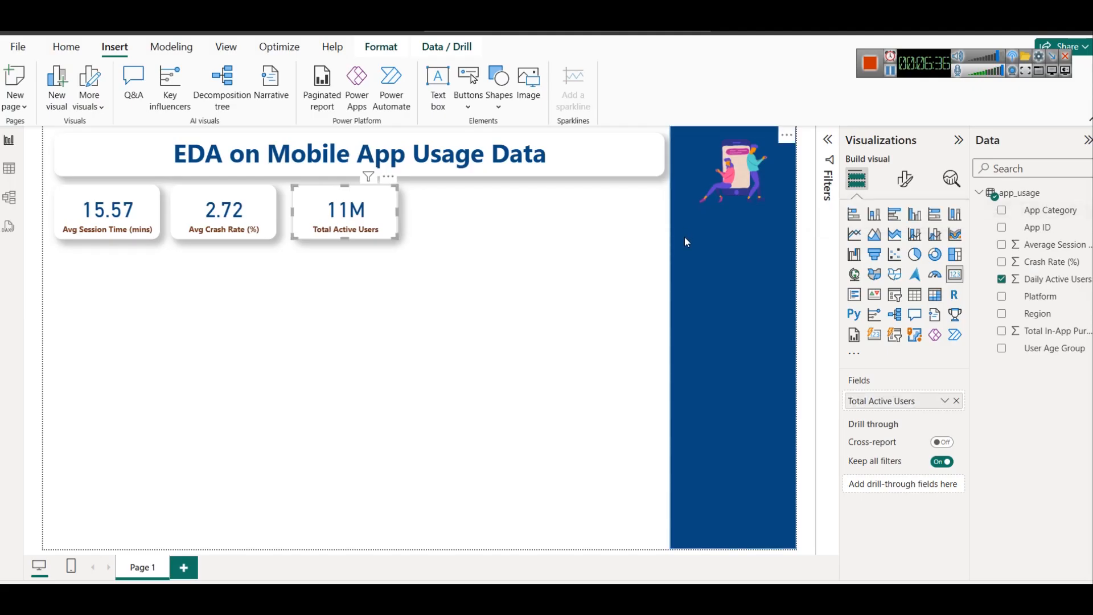
pyautogui.click(558, 223)
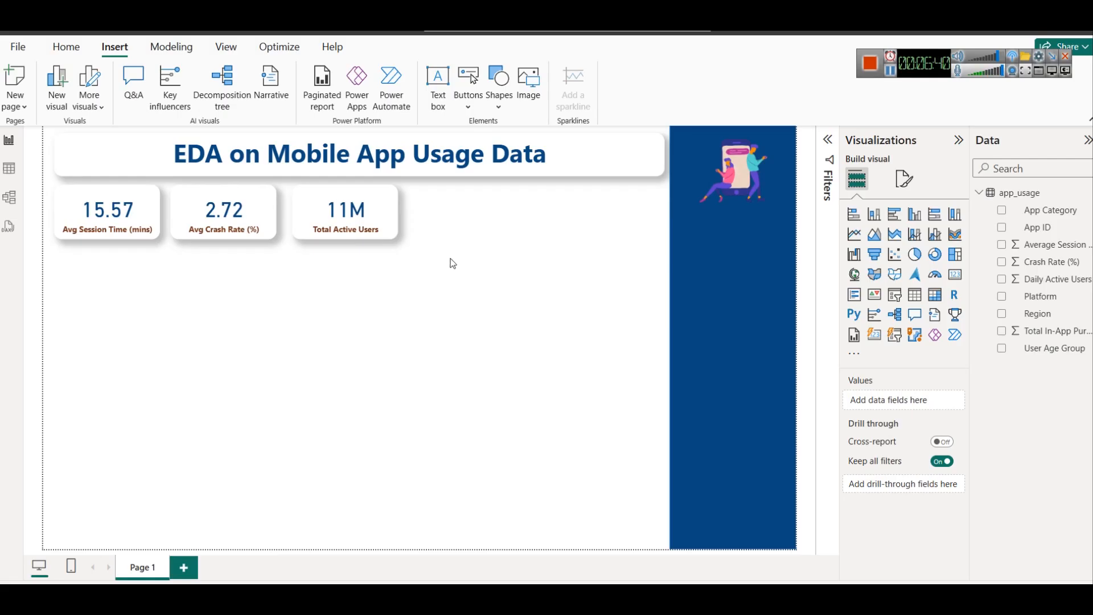
# Step: Duplicate the Total Active Users card and align the copy beside the original on the right
pyautogui.click(358, 228)
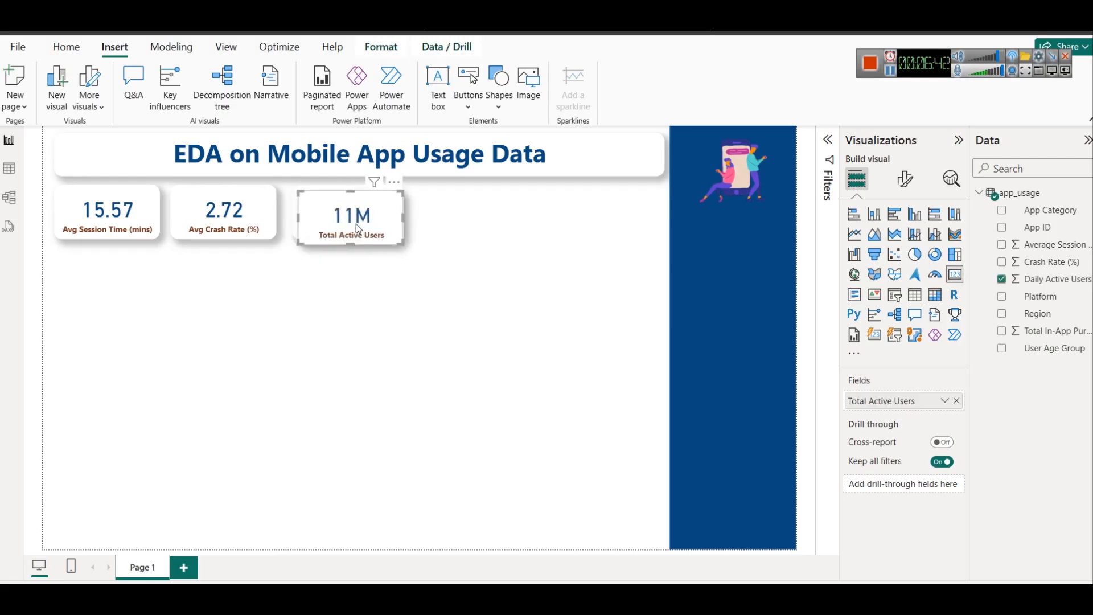
pyautogui.hotkey('ctrl', 'c')
pyautogui.hotkey('ctrl', 'v')
pyautogui.click(493, 376)
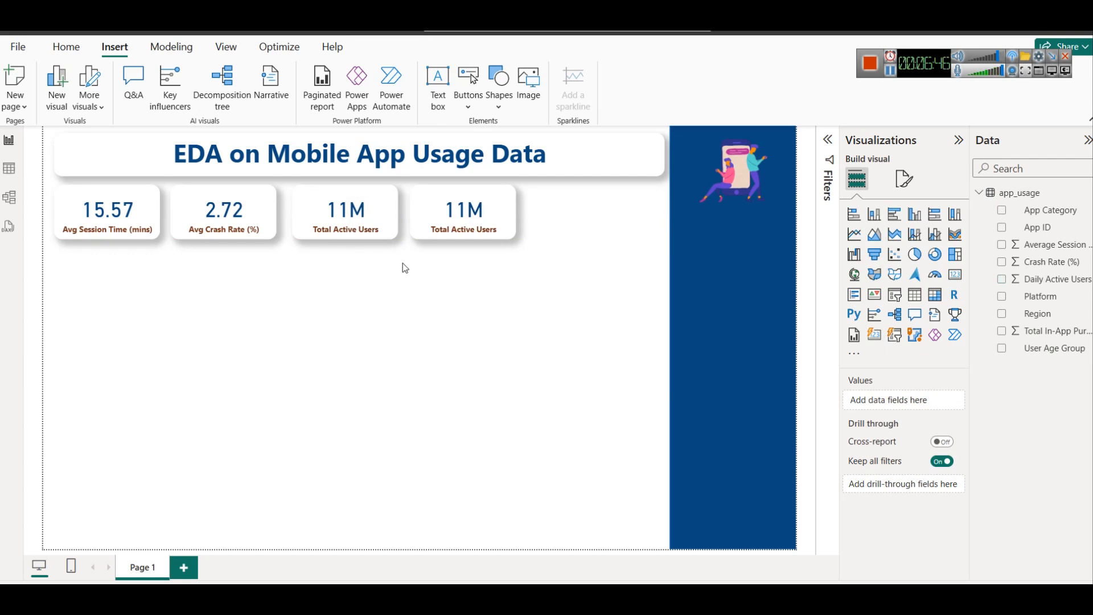
# Step: Change the aggregation of the fourth card's active users field to Average
pyautogui.click(434, 229)
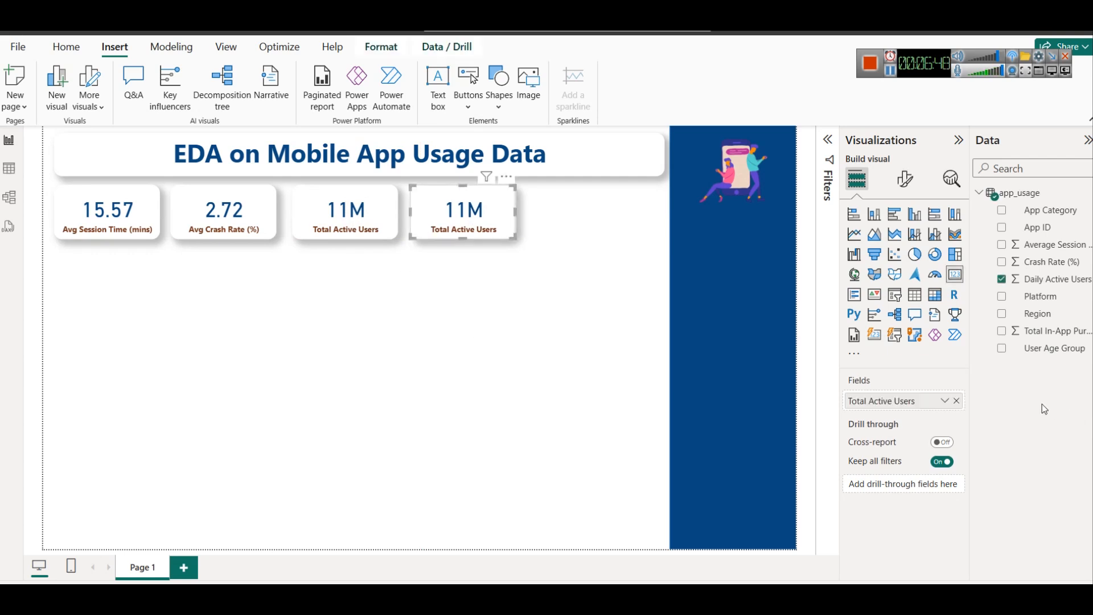
pyautogui.click(954, 402)
pyautogui.click(981, 258)
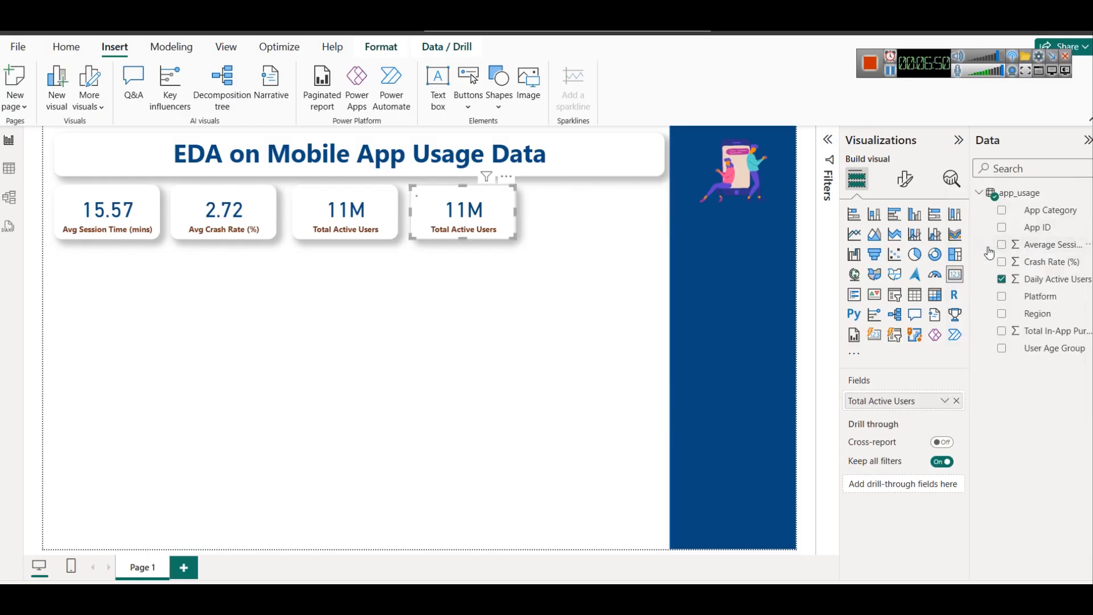
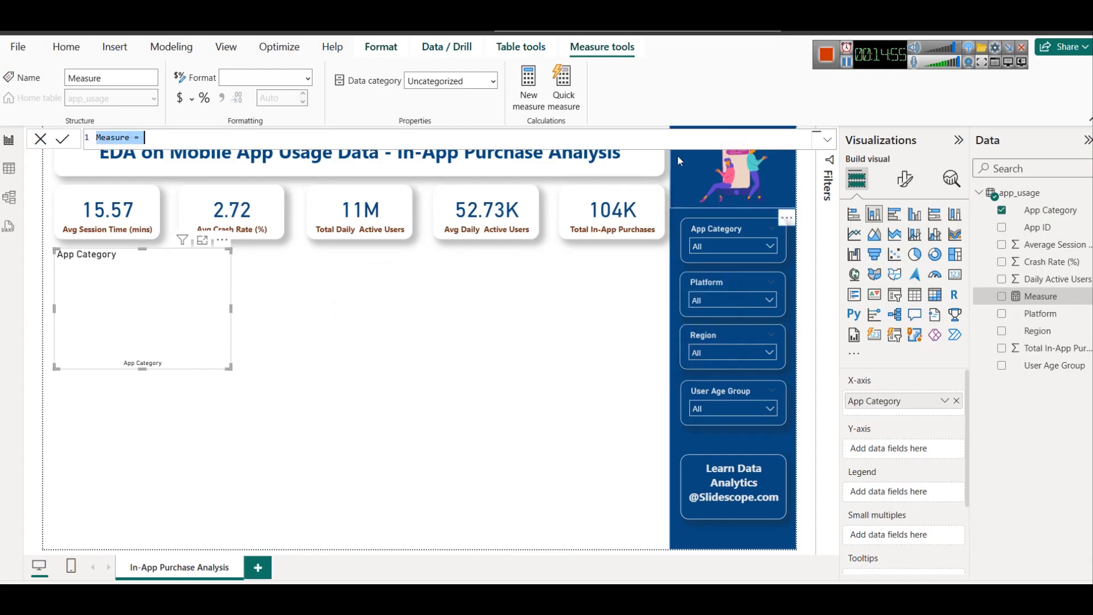
# Step: Name the new measure Total In-App Purchases in its formula
pyautogui.doubleClick(116, 137)
pyautogui.write('Tt')
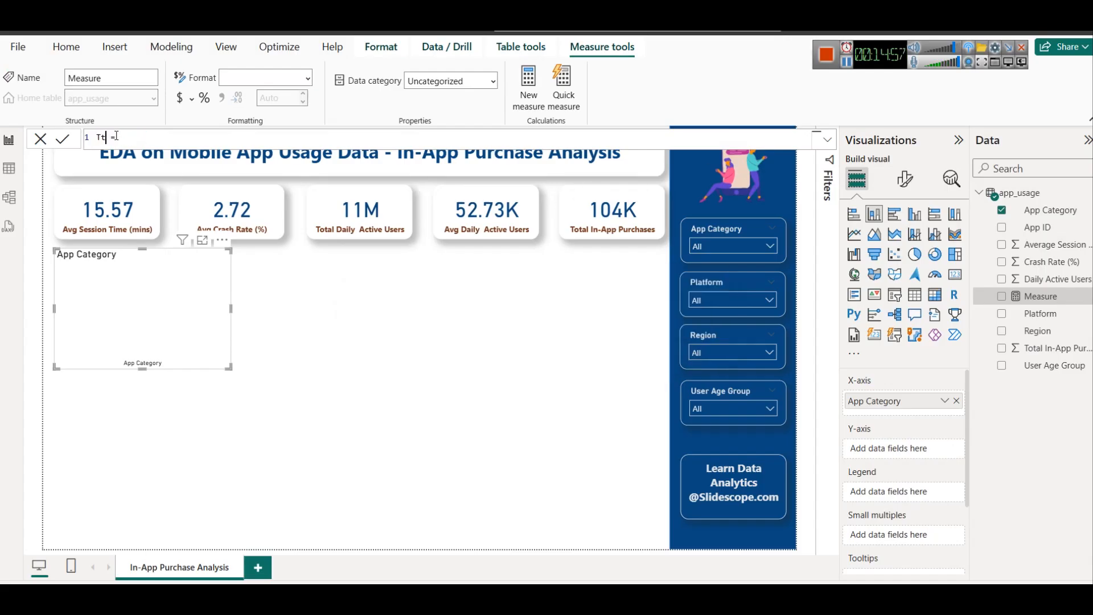
pyautogui.write('otal In-App Purchases')
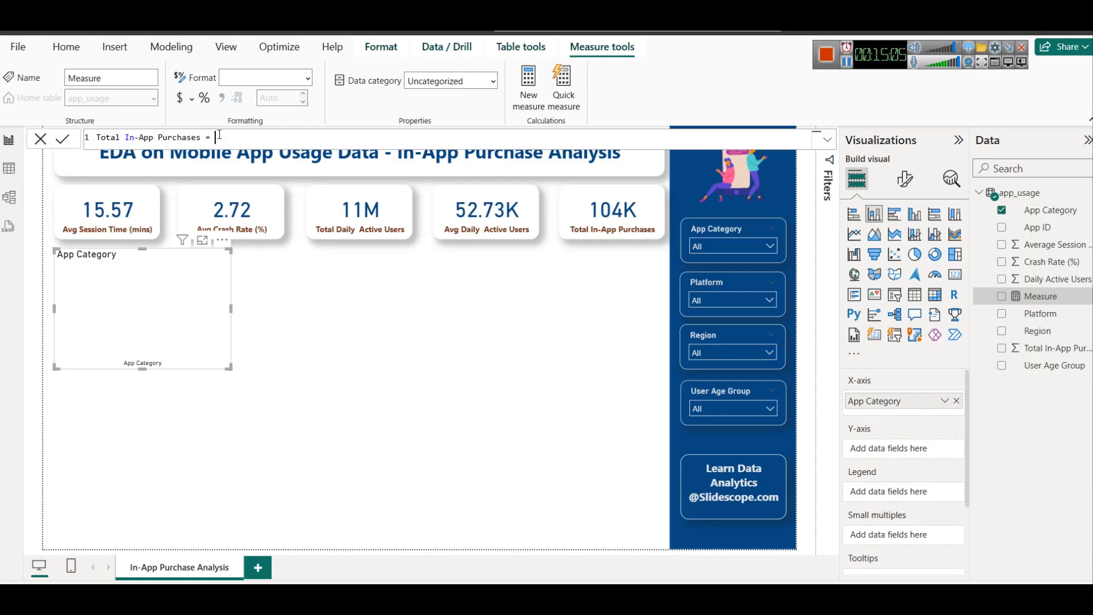
# Step: Define the measure as SUM(app_usage[Total In-App Purchases]) and try to commit it
pyautogui.write('SUM(')
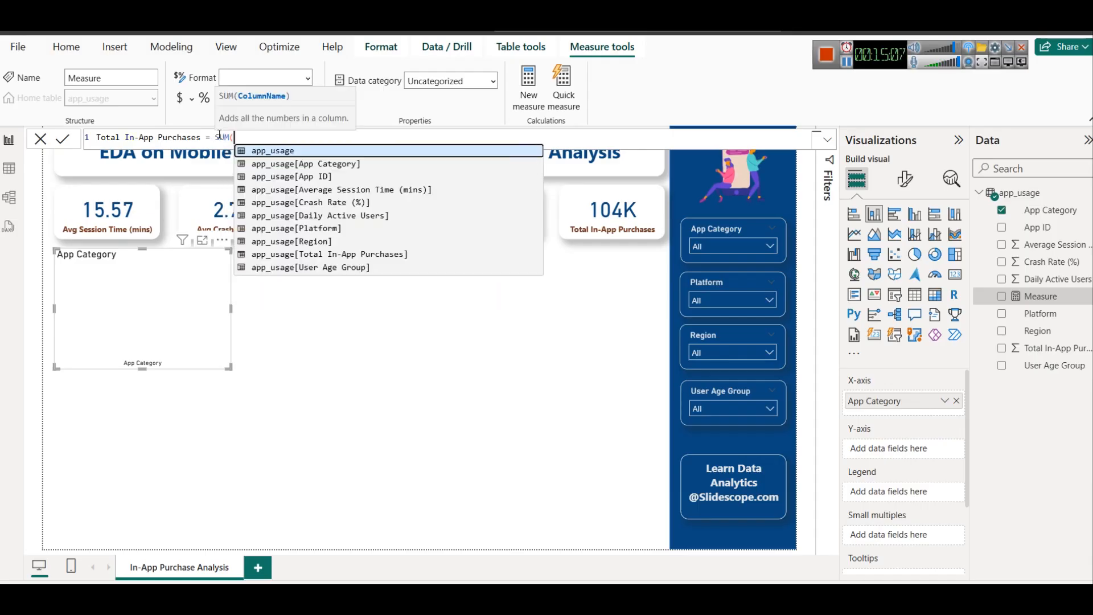
pyautogui.press('Down')
pyautogui.press('Down')
pyautogui.press('Down')
pyautogui.press('Down')
pyautogui.press('Down')
pyautogui.press('Down')
pyautogui.press('Down')
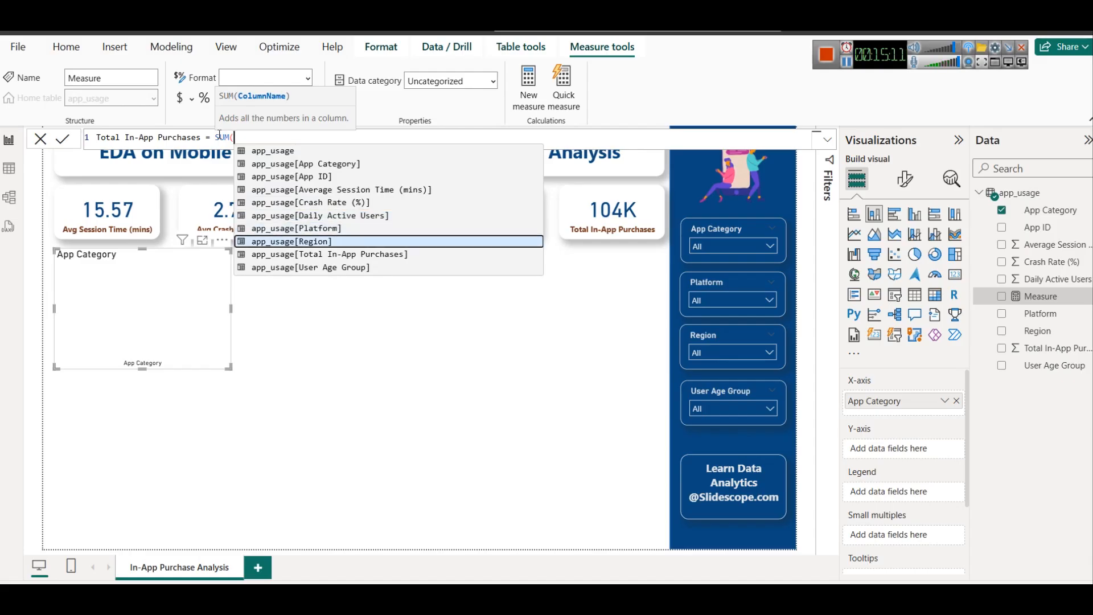
pyautogui.press('Up')
pyautogui.press('Down')
pyautogui.press('Down')
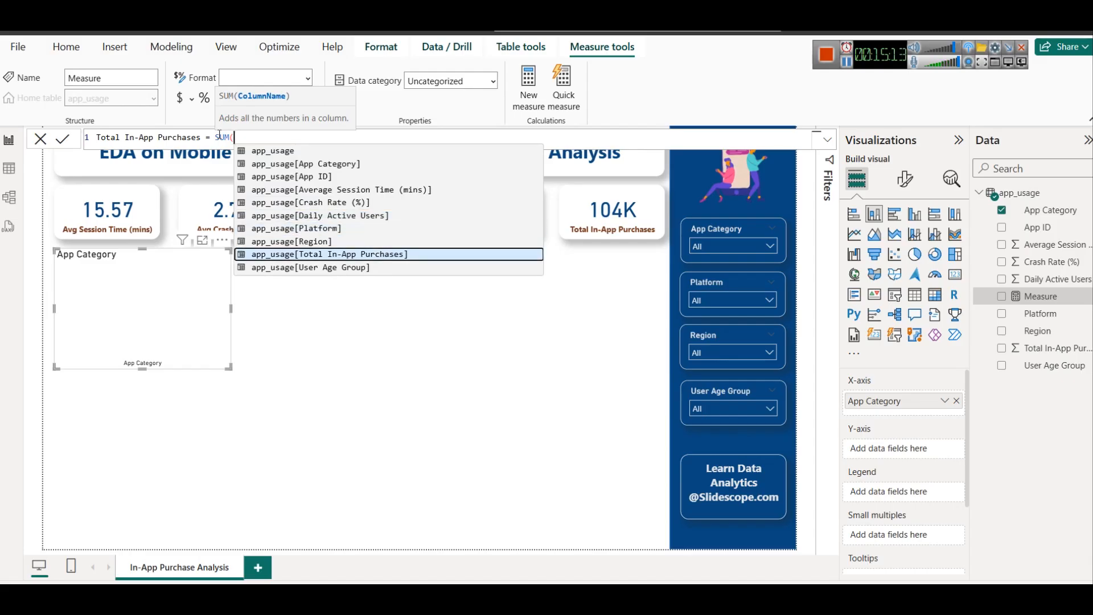
pyautogui.press('Tab')
pyautogui.write(')')
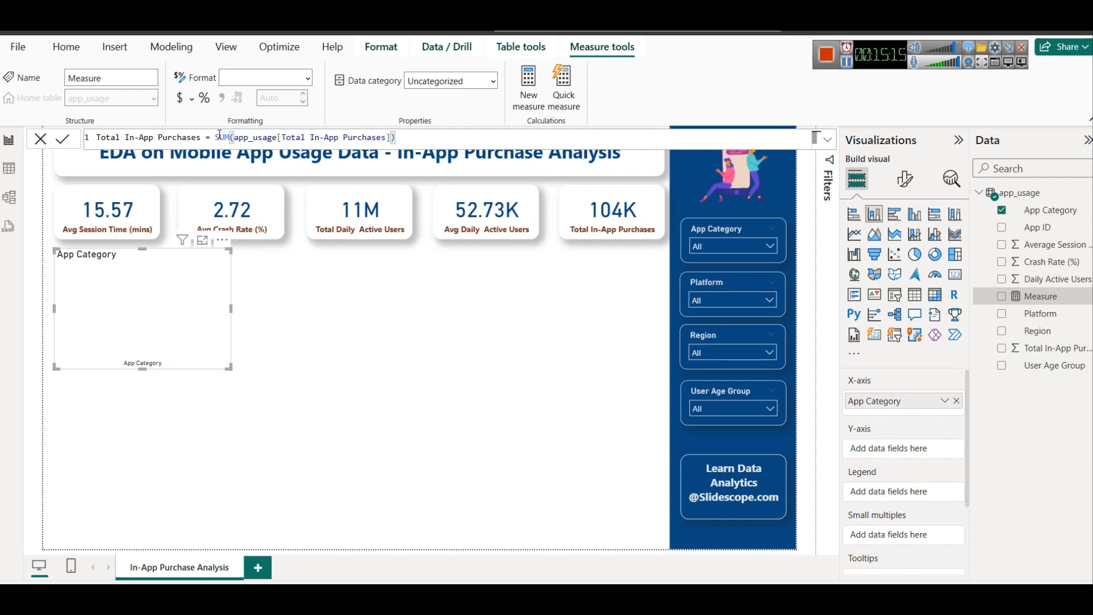
pyautogui.click(59, 141)
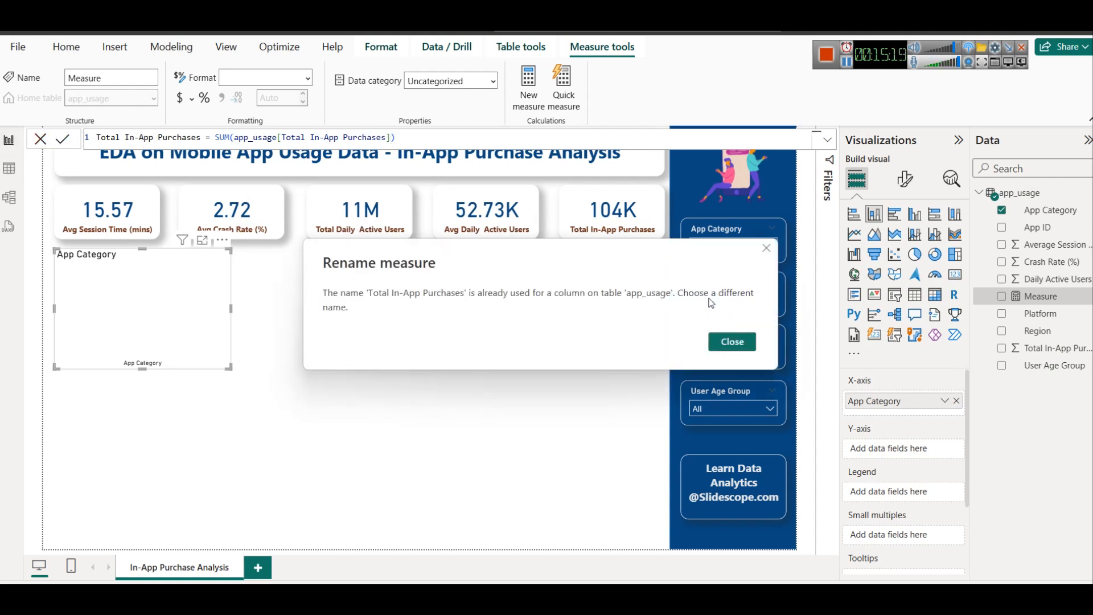
pyautogui.click(726, 340)
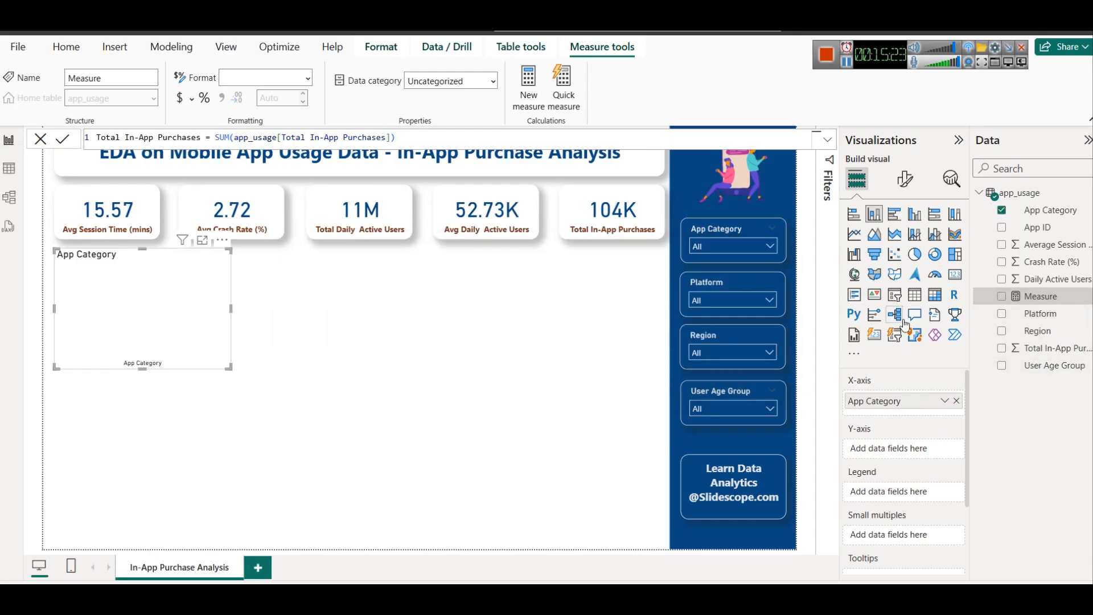
# Step: Rename the measure In-App Purchases, commit it, and use it as the Y-axis of the App Category column chart
pyautogui.click(103, 137)
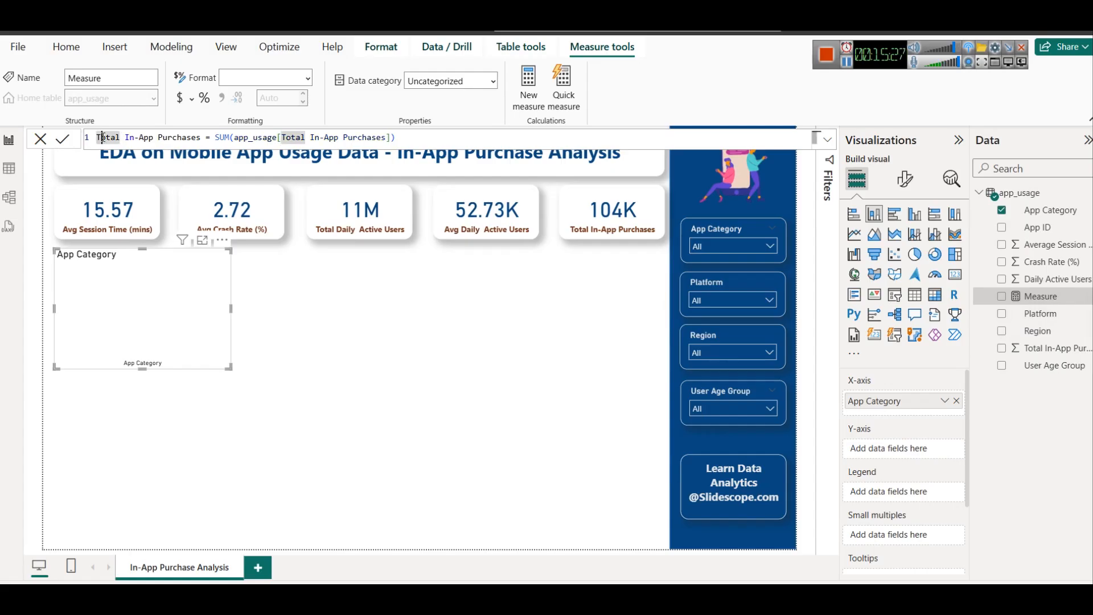
pyautogui.press('BackSpace')
pyautogui.press('BackSpace')
pyautogui.press('BackSpace')
pyautogui.press('BackSpace')
pyautogui.press('BackSpace')
pyautogui.press('Delete')
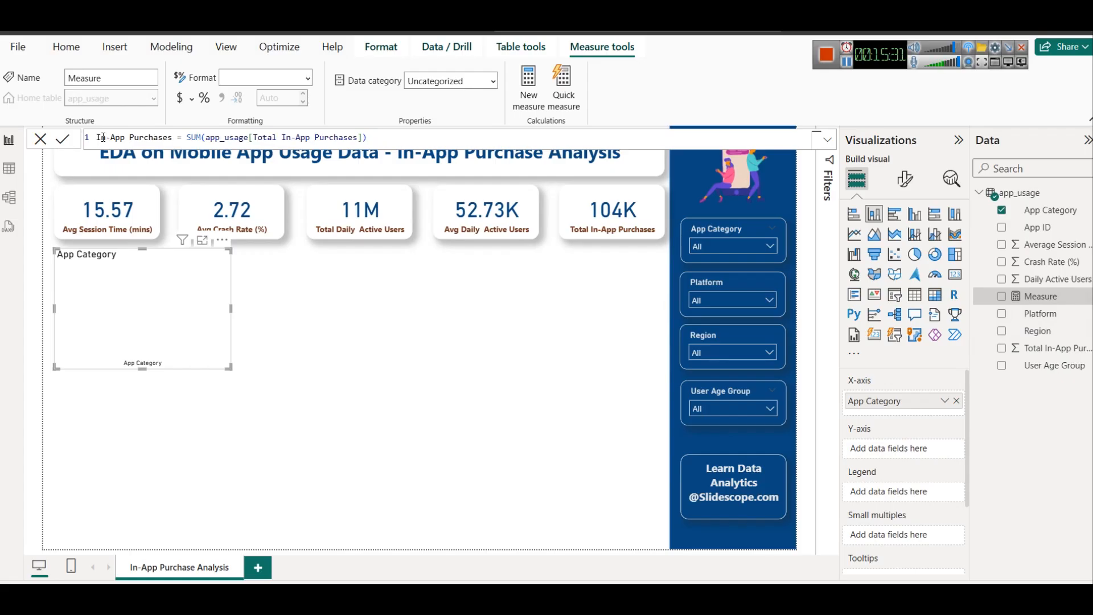
pyautogui.click(65, 140)
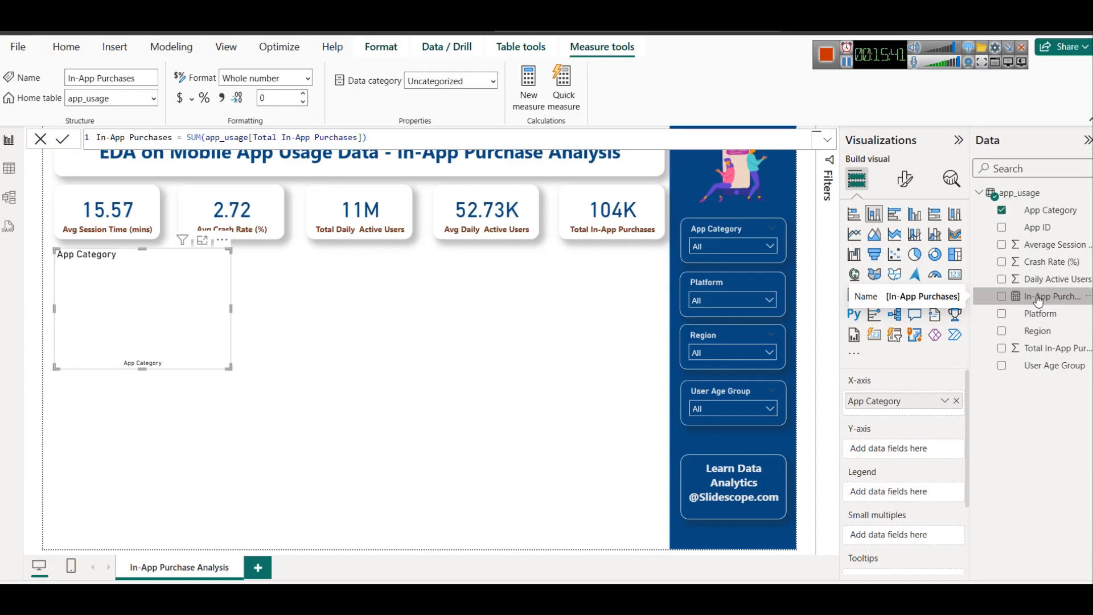
pyautogui.moveTo(1038, 300); pyautogui.dragTo(905, 449)
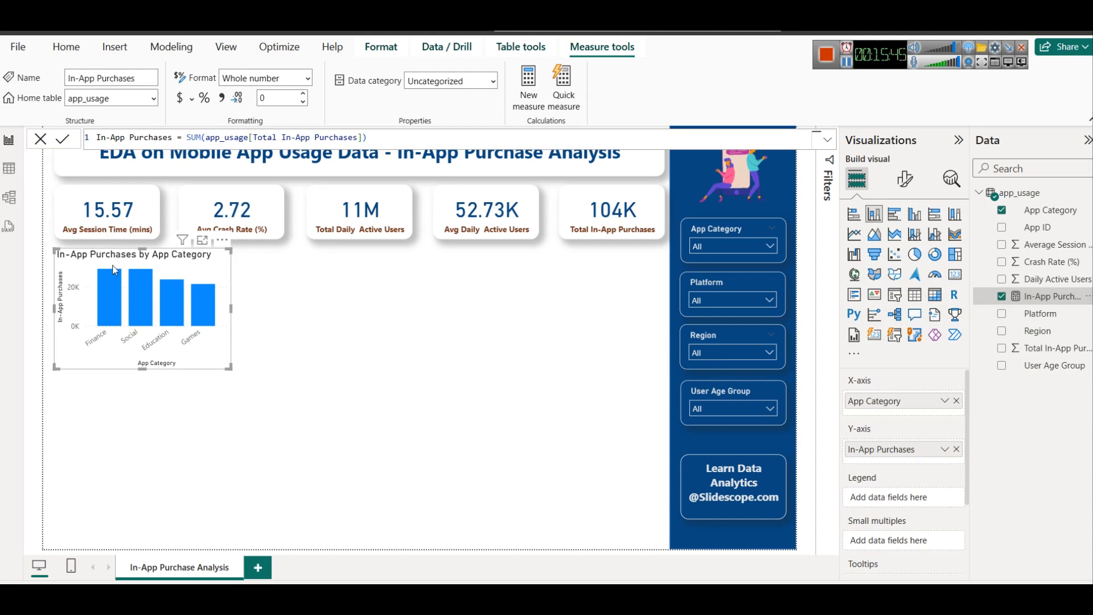
# Step: Centre the App Category chart's title and format it bold, dark brown, at font size 13
pyautogui.click(906, 179)
pyautogui.click(905, 243)
pyautogui.click(903, 307)
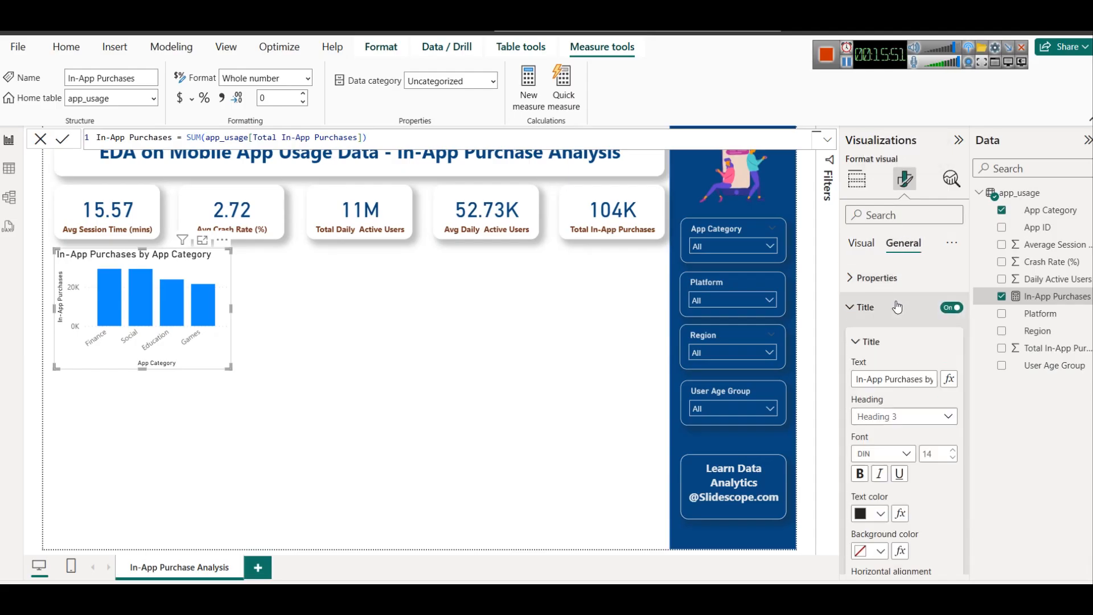
pyautogui.scroll(-1, 912, 408)
pyautogui.click(879, 517)
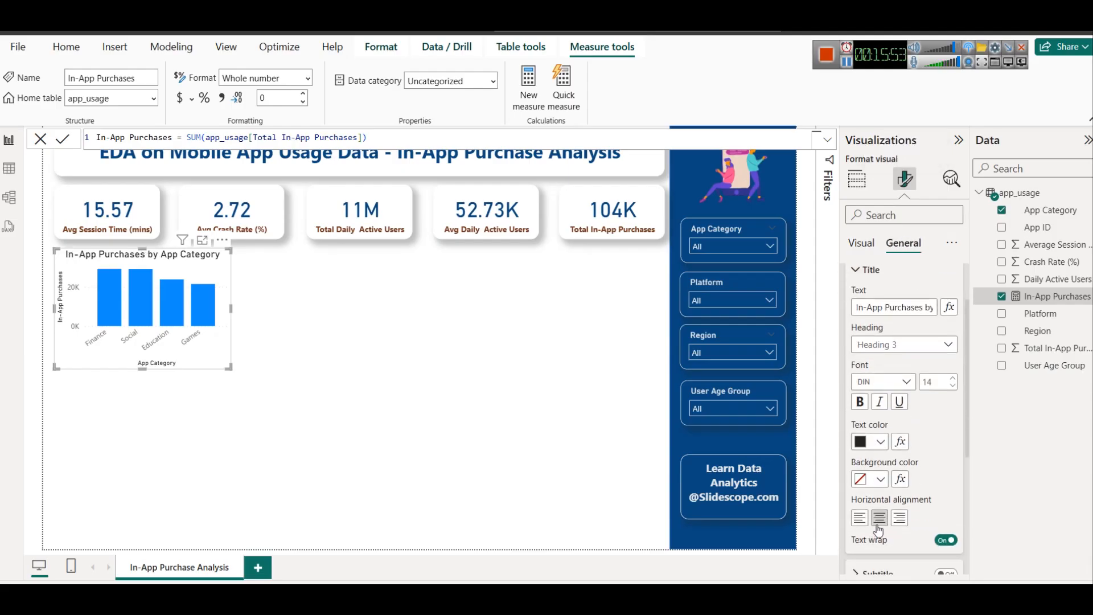
pyautogui.click(876, 443)
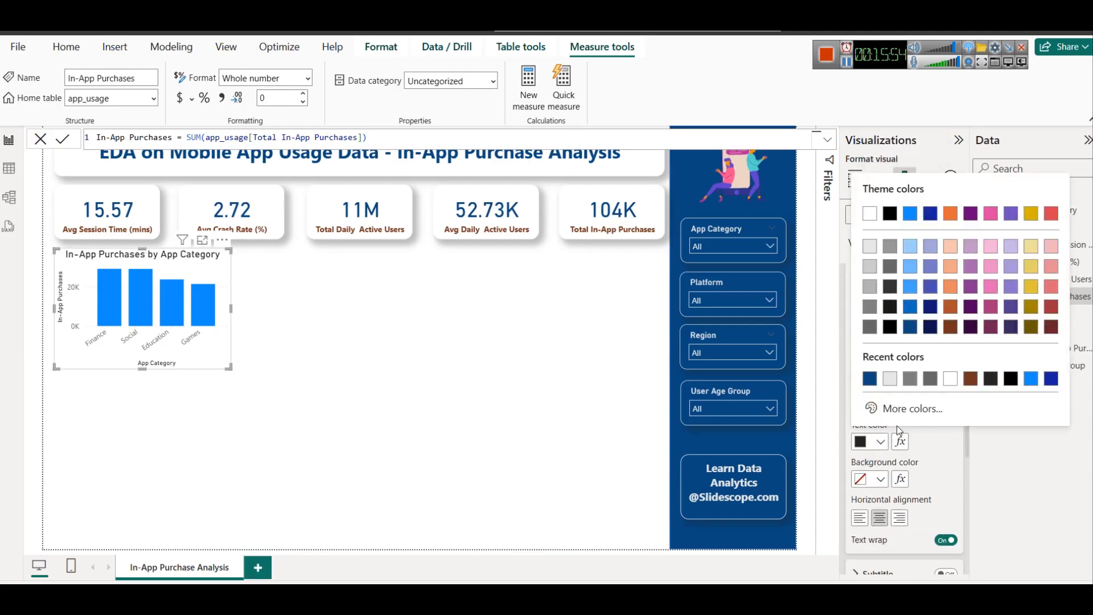
pyautogui.click(949, 327)
pyautogui.click(860, 401)
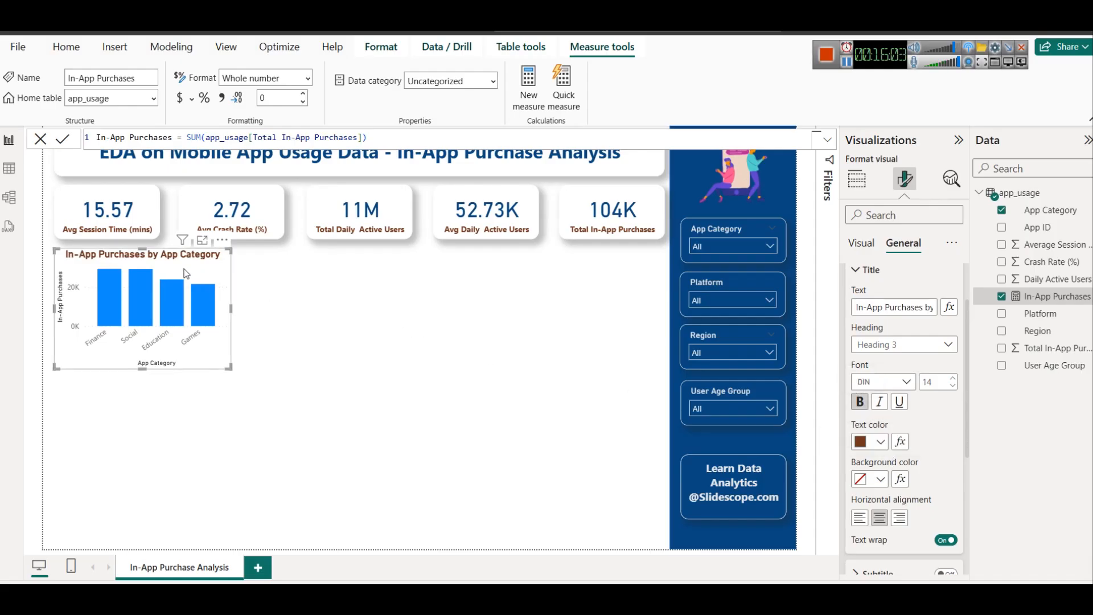
pyautogui.click(954, 385)
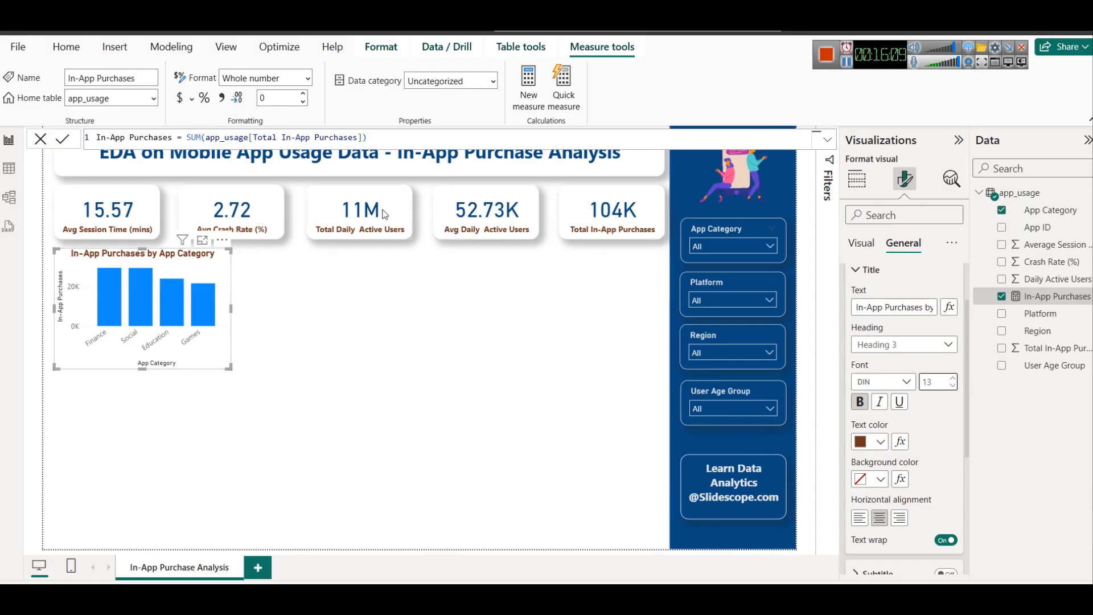
# Step: Turn on the shadow effect for the App Category column chart
pyautogui.scroll(3, 915, 409)
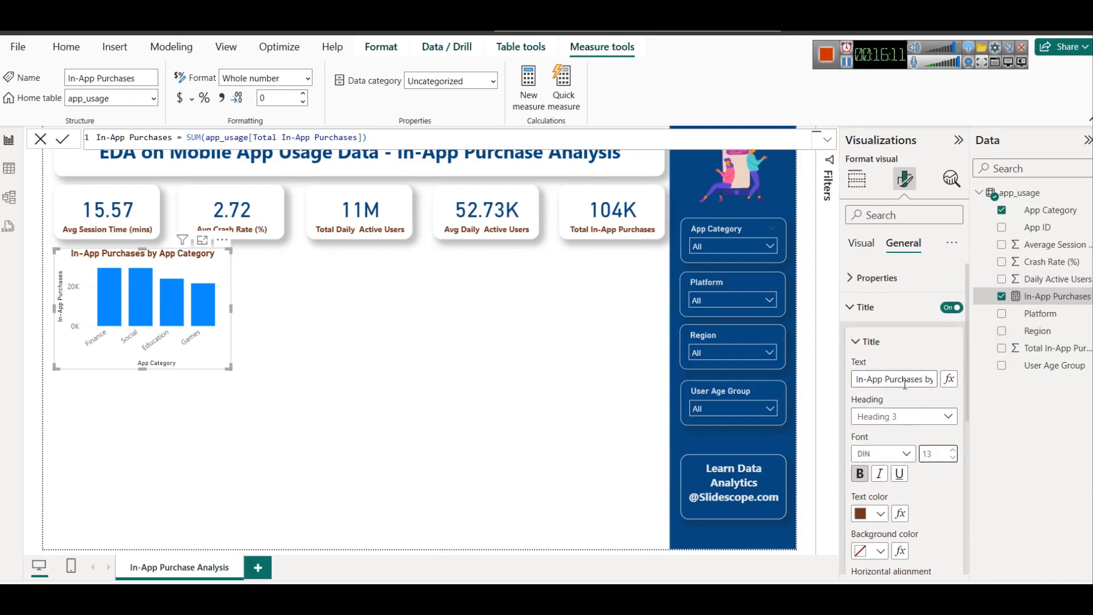
pyautogui.click(868, 308)
pyautogui.click(869, 337)
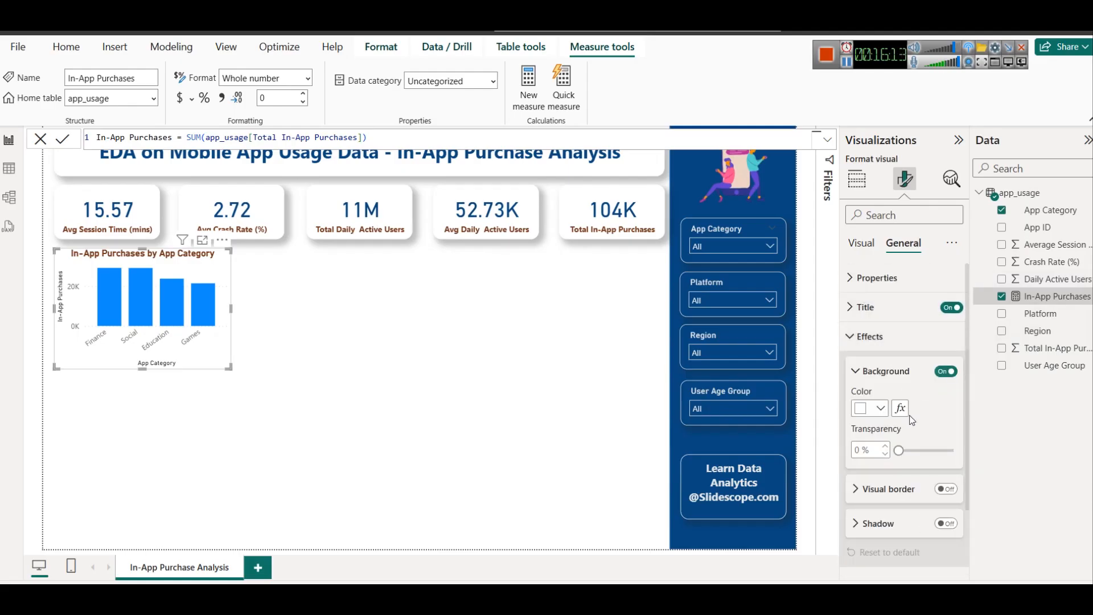
pyautogui.scroll(-2, 932, 433)
pyautogui.click(943, 450)
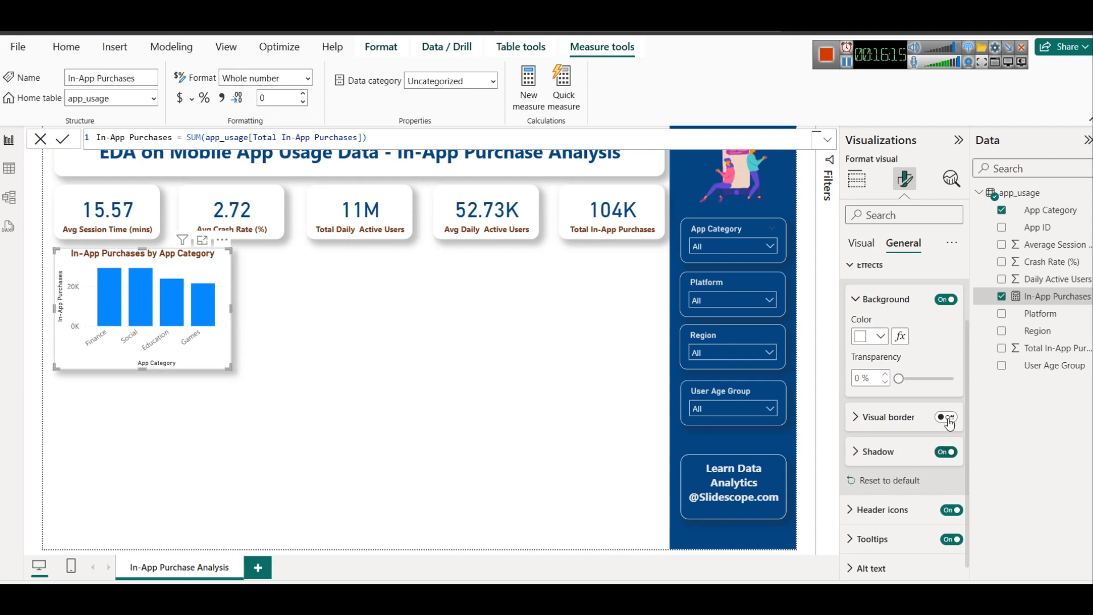
# Step: Give the App Category chart a white visual border with 14 px rounded corners
pyautogui.click(945, 417)
pyautogui.click(888, 417)
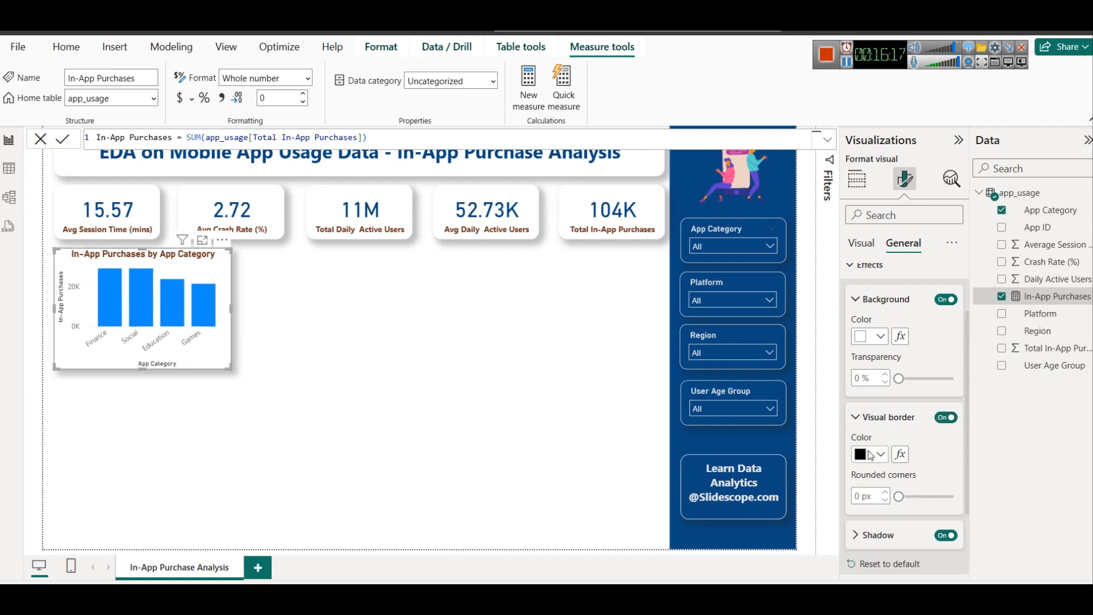
pyautogui.click(869, 455)
pyautogui.click(869, 225)
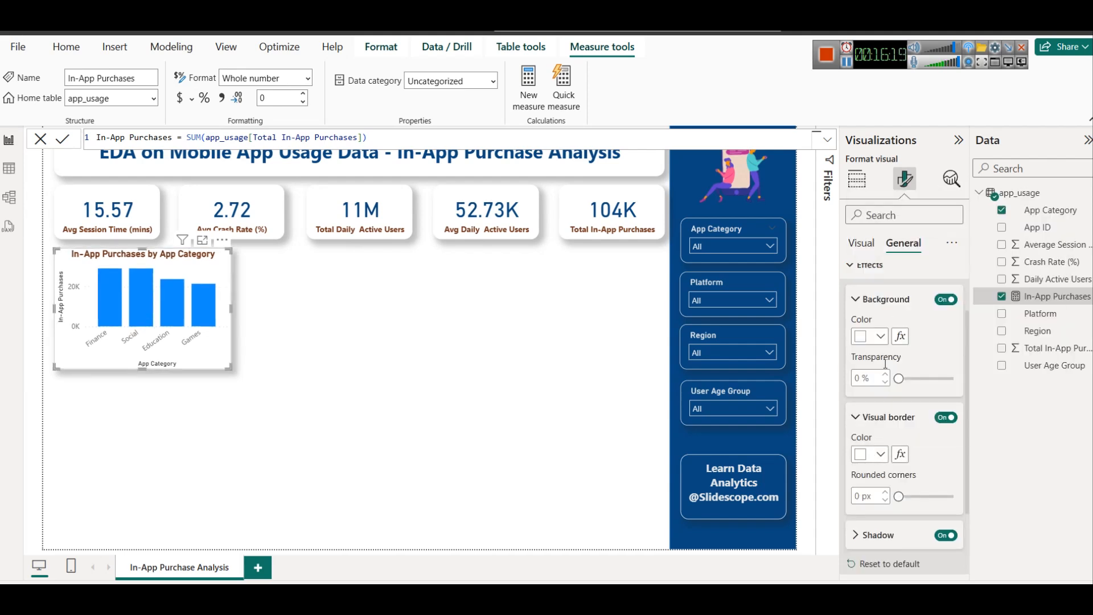
pyautogui.doubleClick(860, 497)
pyautogui.write('14')
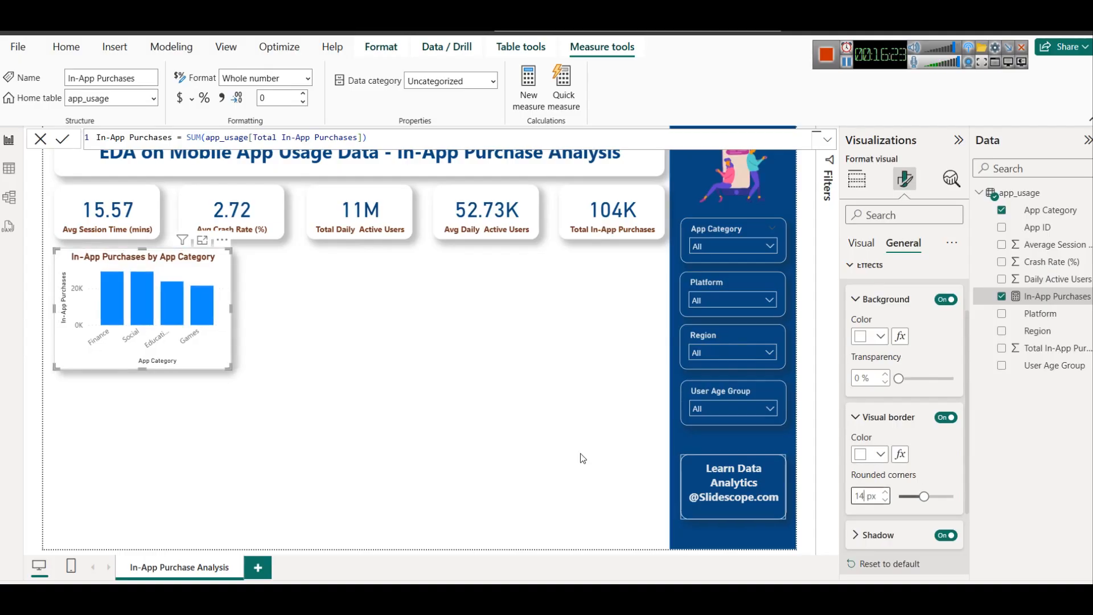
pyautogui.click(279, 378)
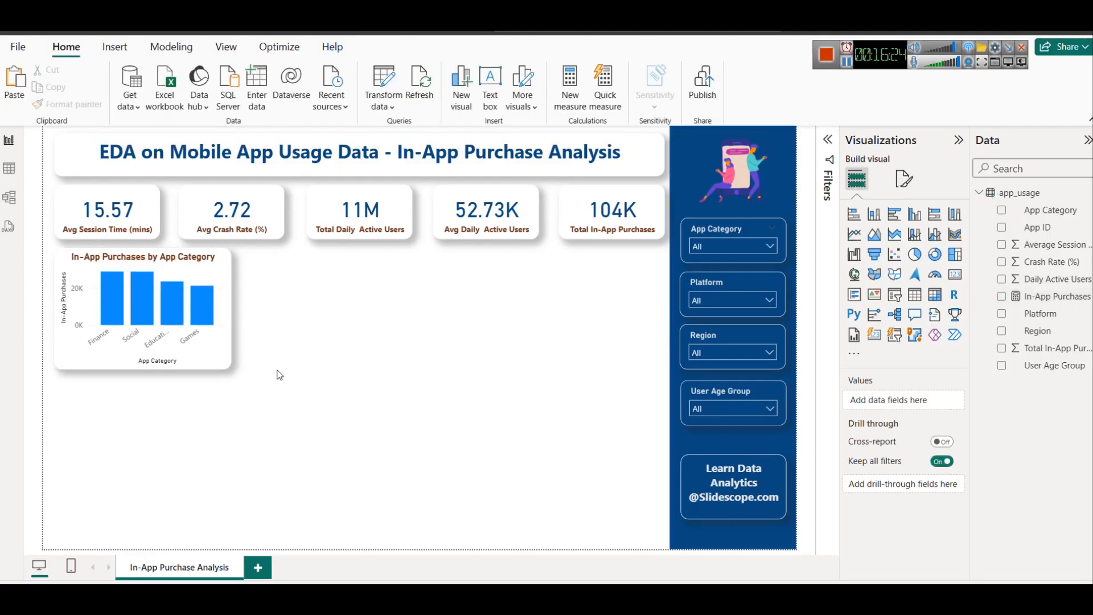
# Step: Change the colour of the App Category chart's columns to the dark blue used by the sidebar
pyautogui.click(227, 286)
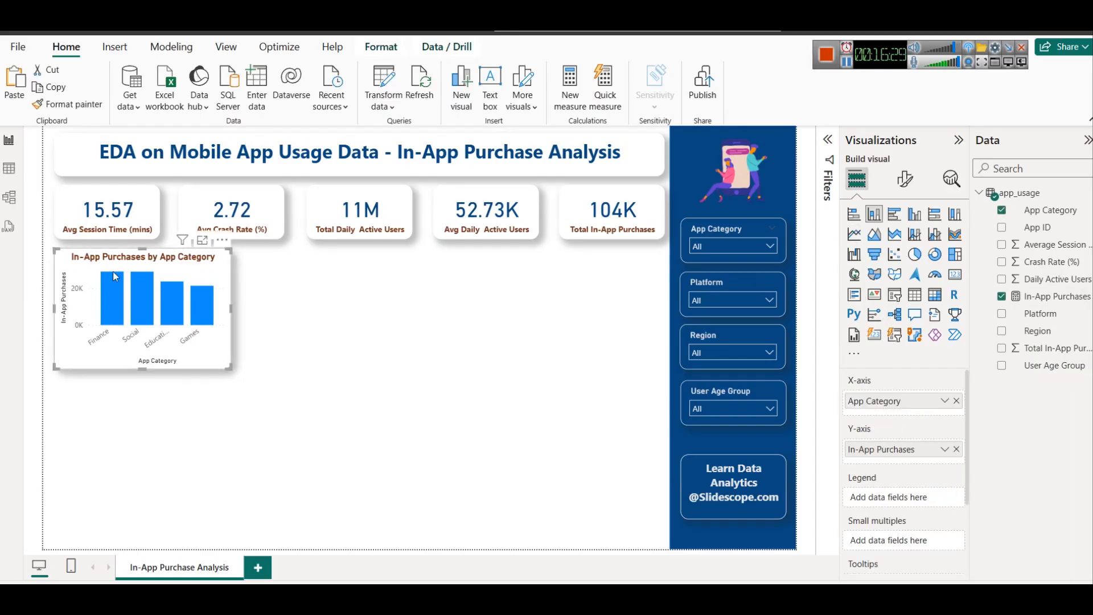
pyautogui.click(905, 180)
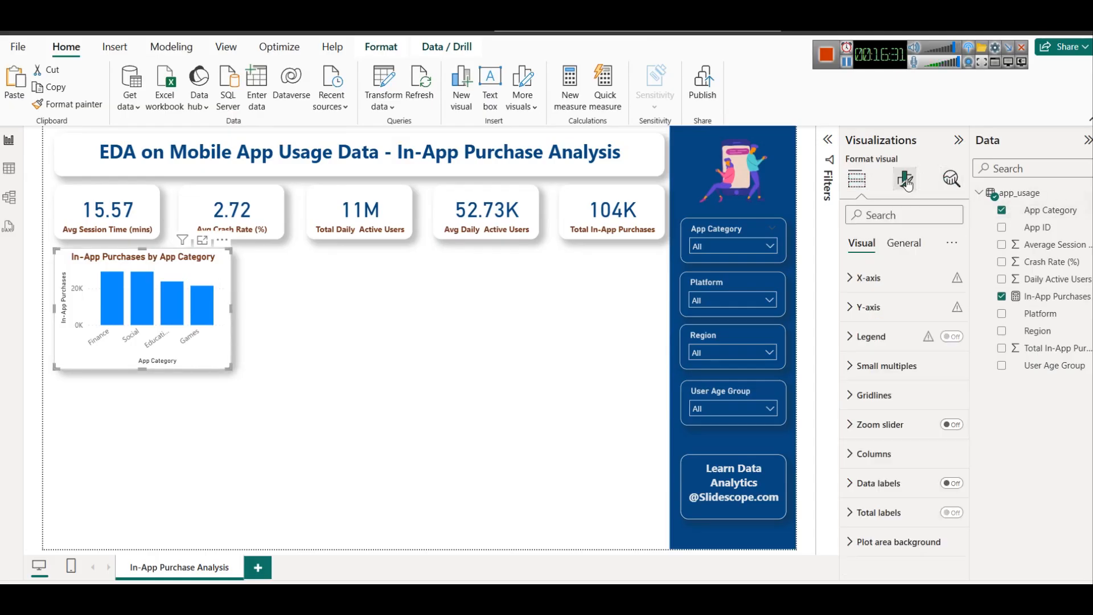
pyautogui.click(902, 453)
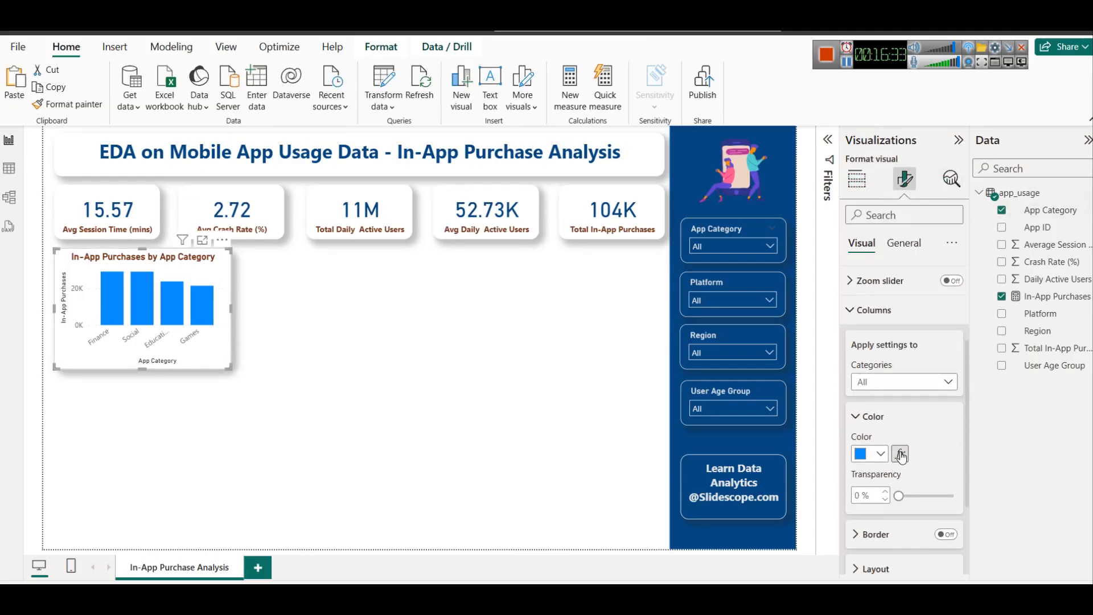
pyautogui.click(876, 454)
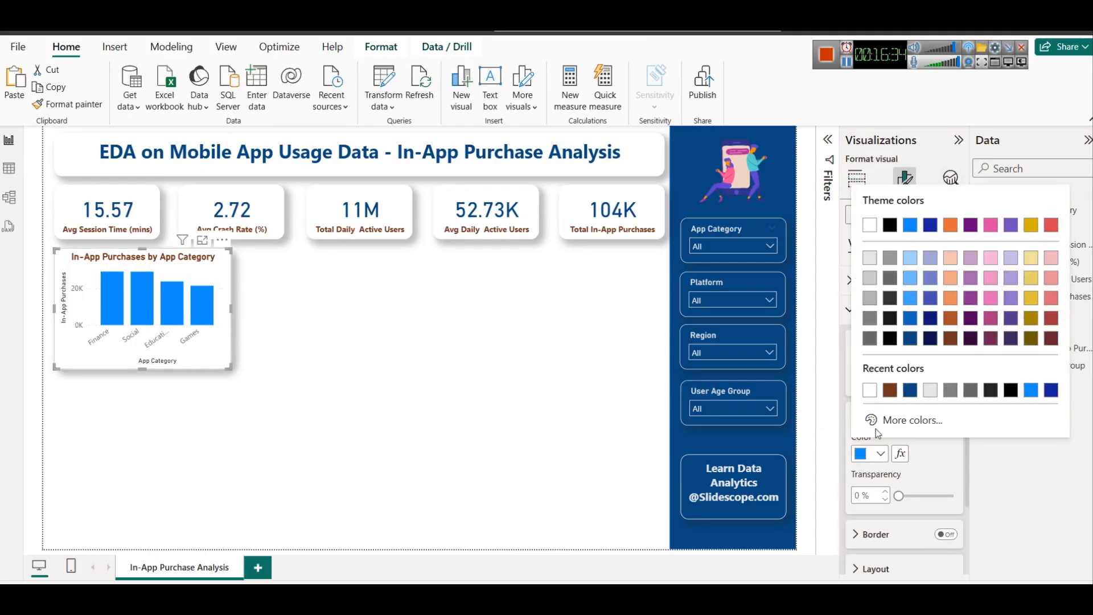
pyautogui.click(910, 342)
pyautogui.click(350, 350)
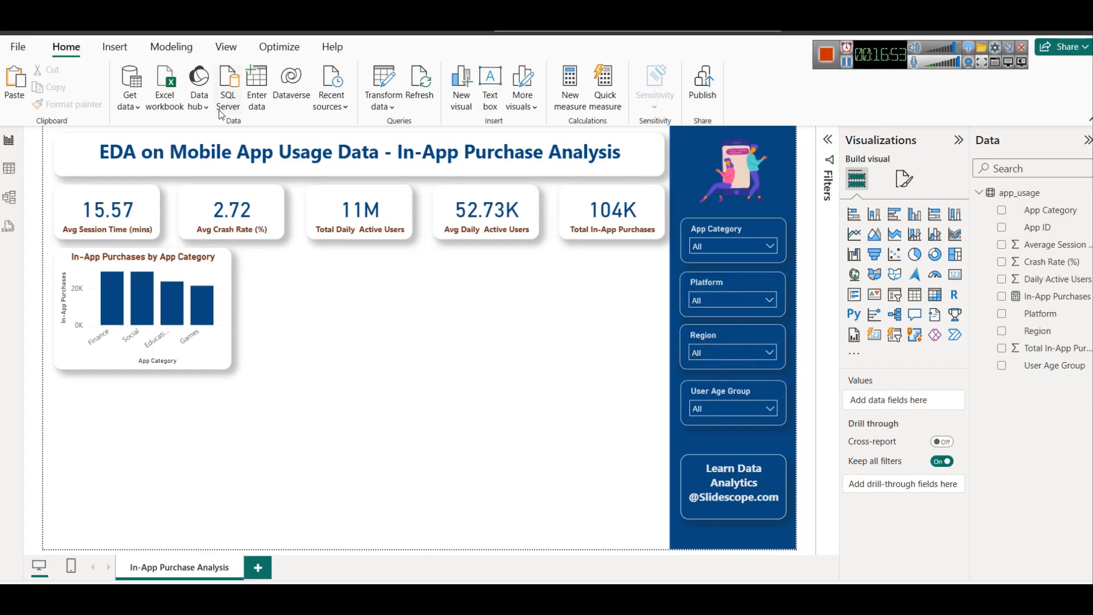
# Step: Try several accessible colour themes on the report, including Accessible Neutral
pyautogui.click(226, 46)
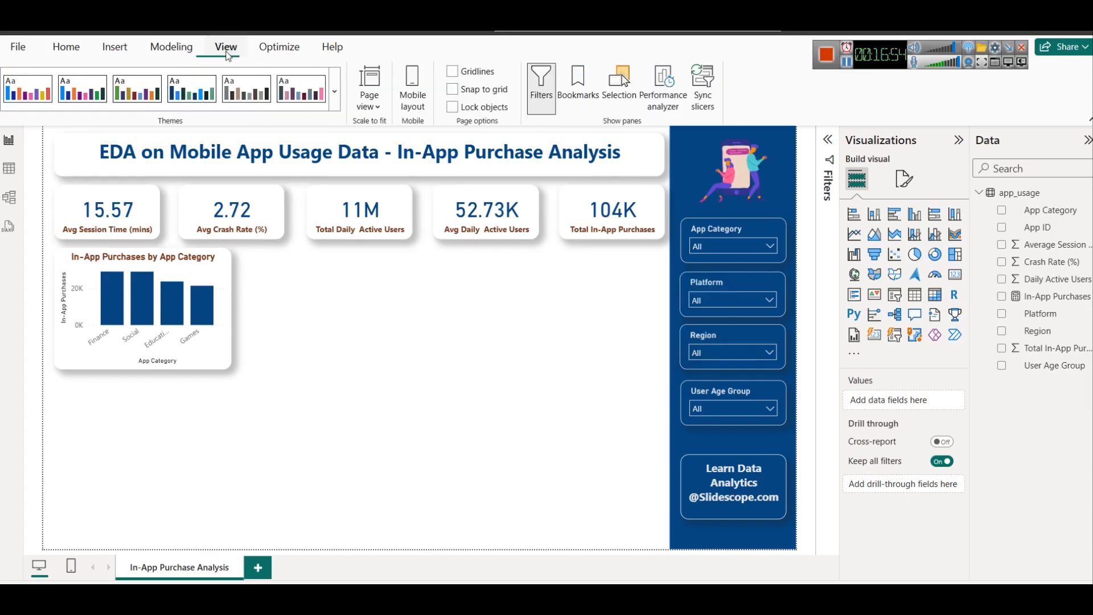
pyautogui.click(332, 89)
pyautogui.click(197, 231)
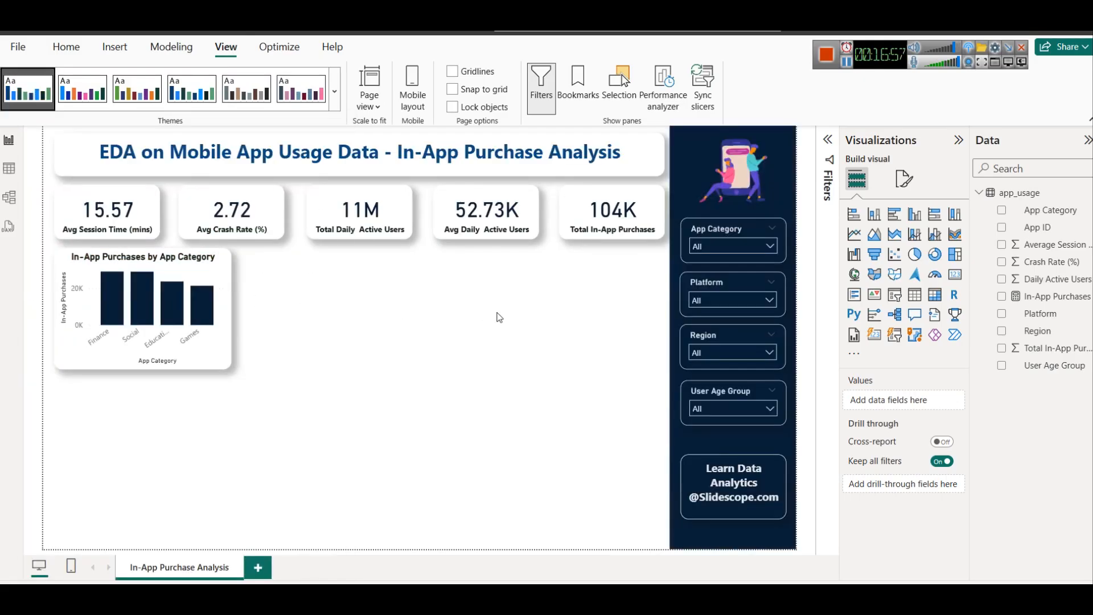
pyautogui.click(287, 103)
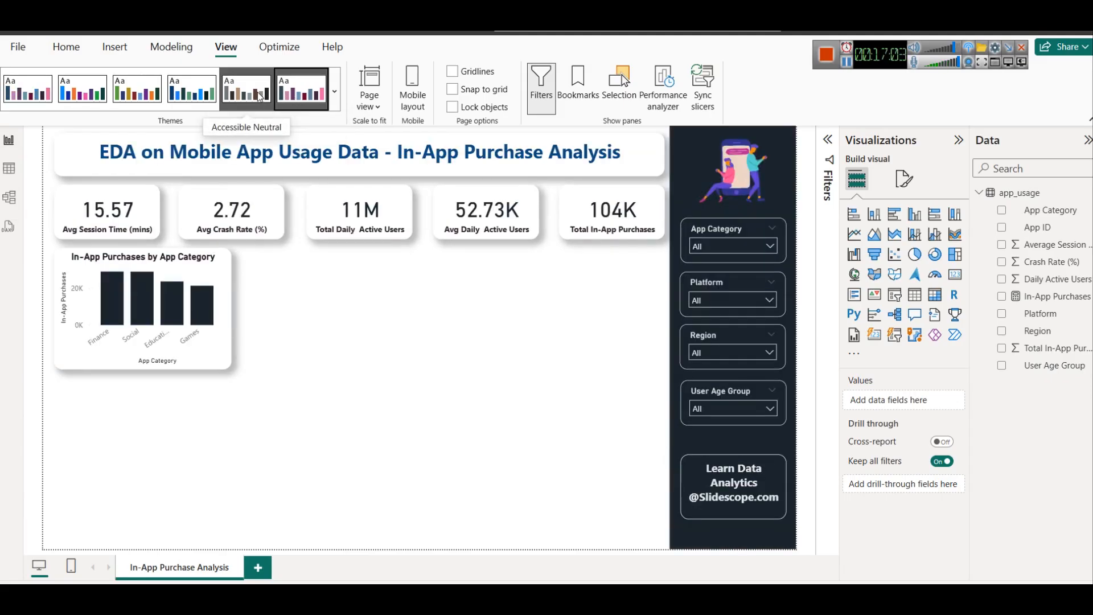
pyautogui.click(259, 97)
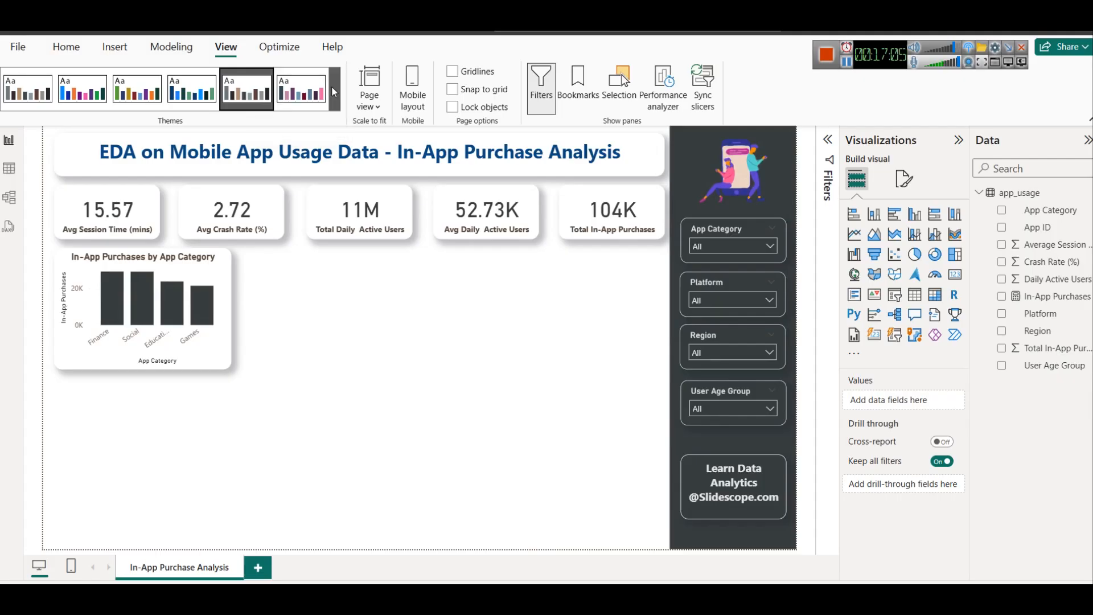
pyautogui.click(202, 101)
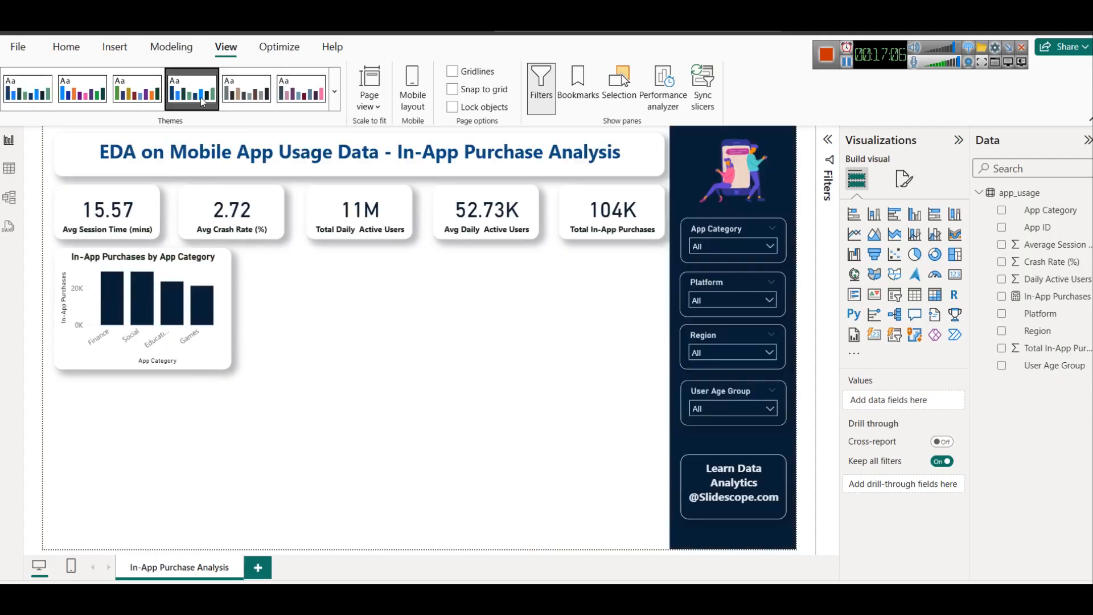
# Step: Try the Bloom theme and the Tidal theme on the report
pyautogui.click(334, 88)
pyautogui.scroll(-1, 168, 311)
pyautogui.click(141, 289)
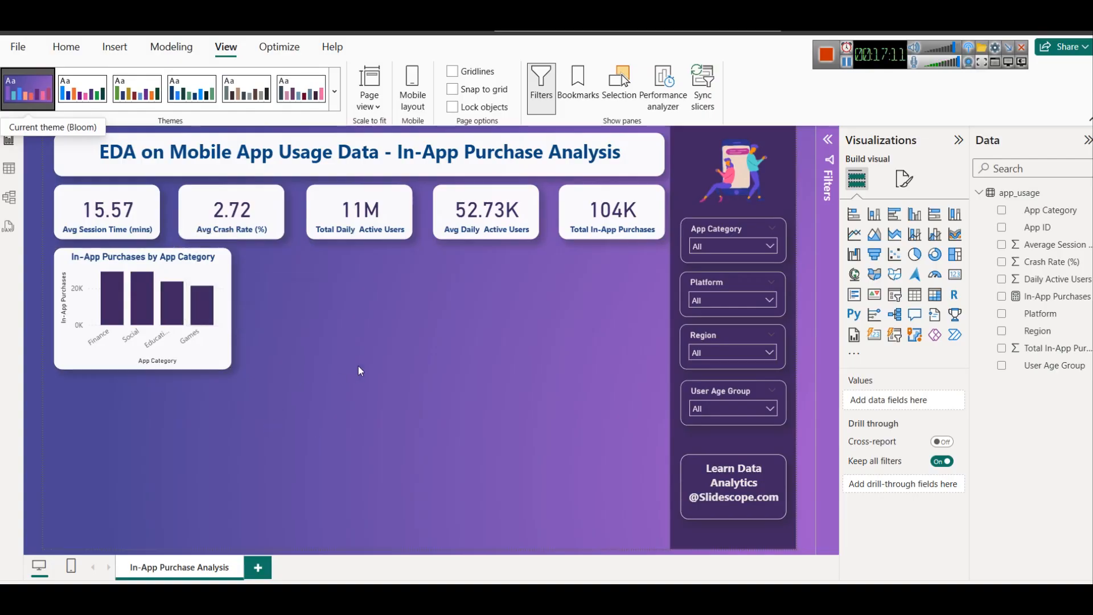
pyautogui.click(338, 101)
pyautogui.click(130, 512)
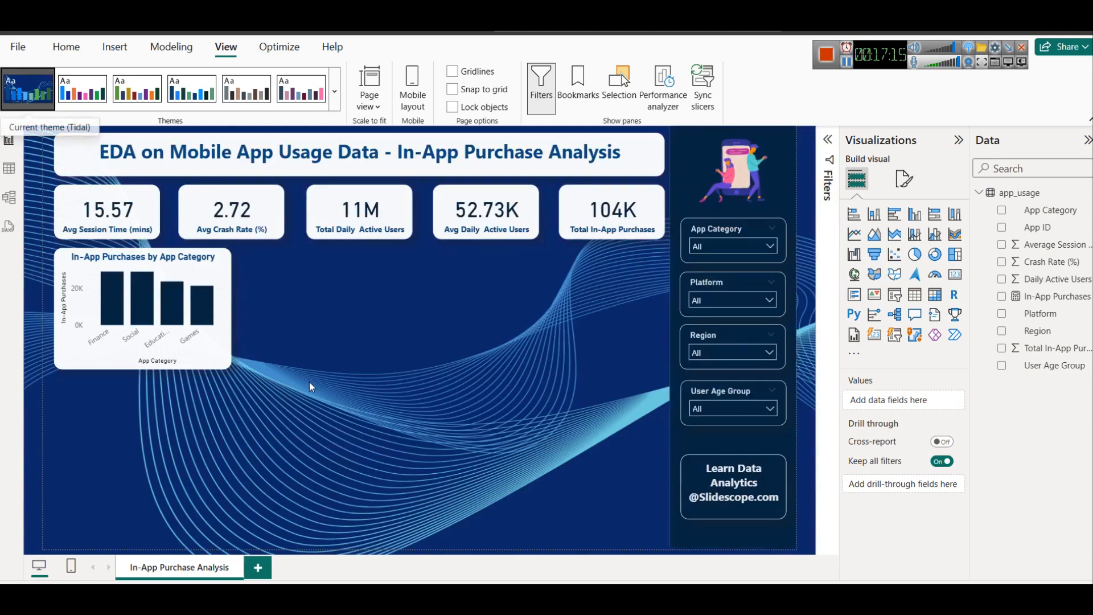
# Step: Try the City park theme and switch the report back to its original blue theme
pyautogui.click(326, 99)
pyautogui.scroll(-2, 281, 292)
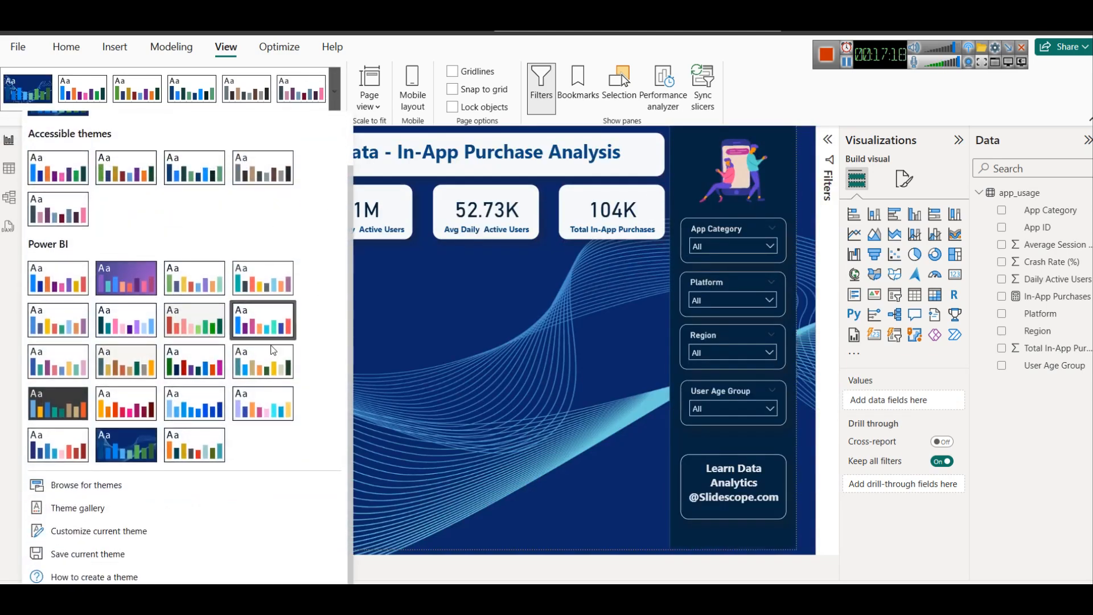
pyautogui.click(207, 285)
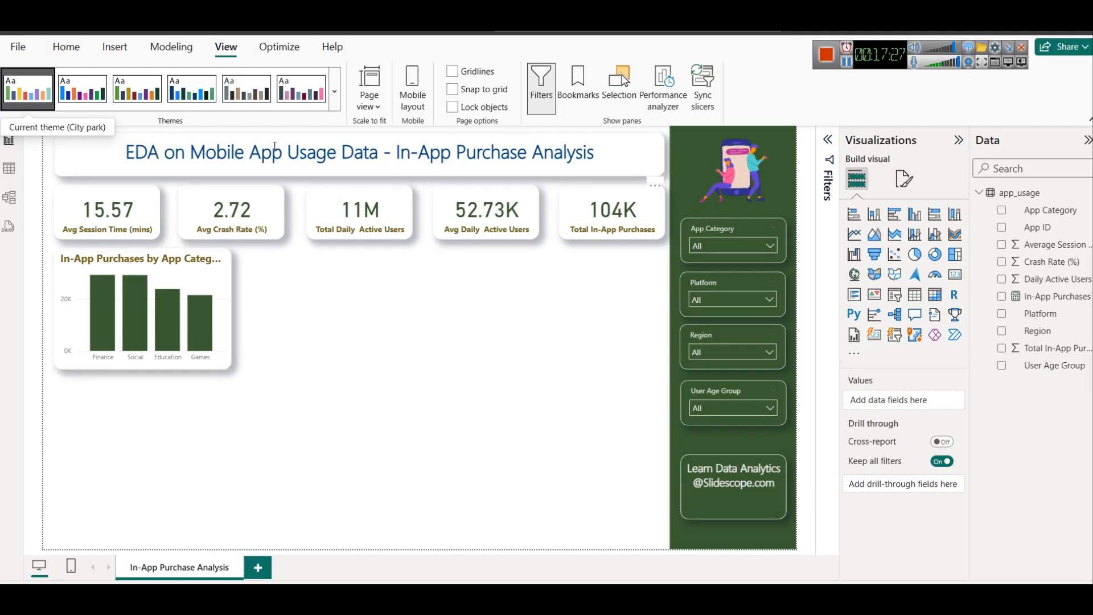
pyautogui.click(334, 92)
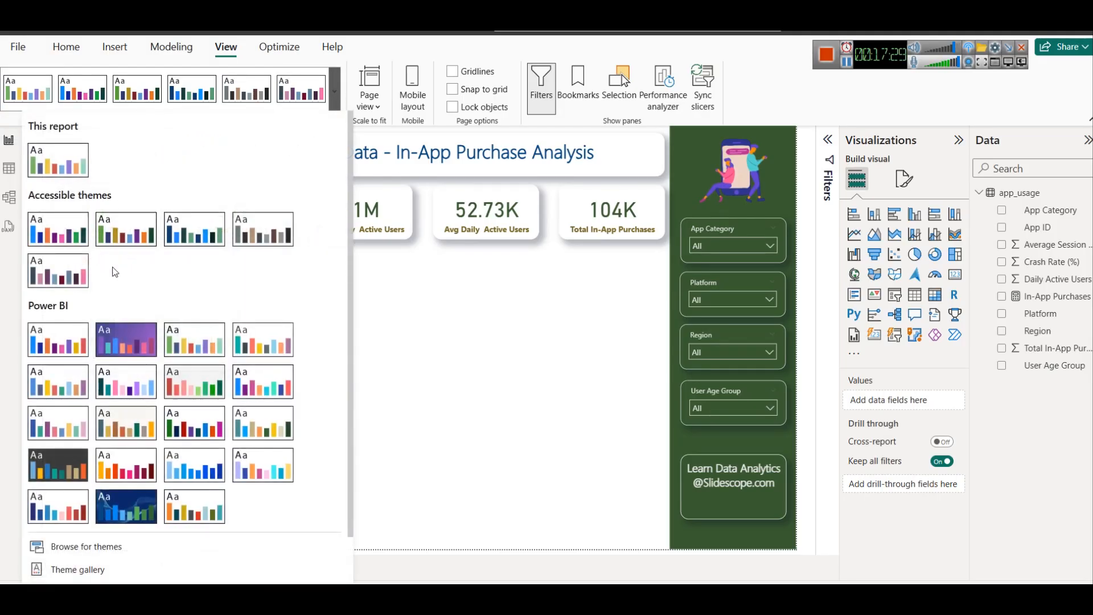
pyautogui.click(77, 264)
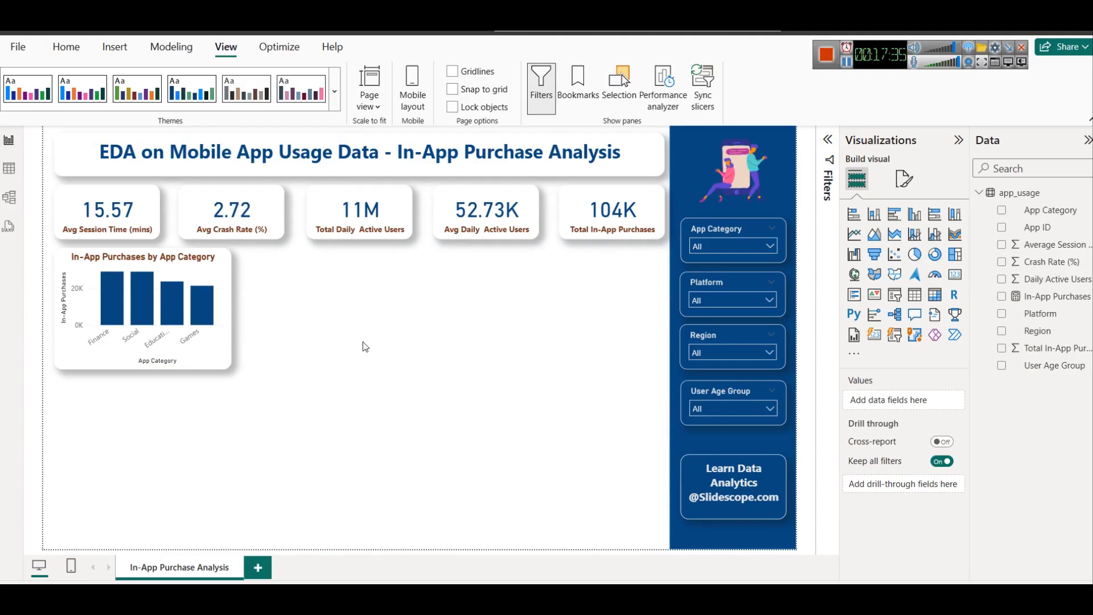
# Step: Turn on data labels for the In-App Purchases by App Category column chart
pyautogui.click(134, 301)
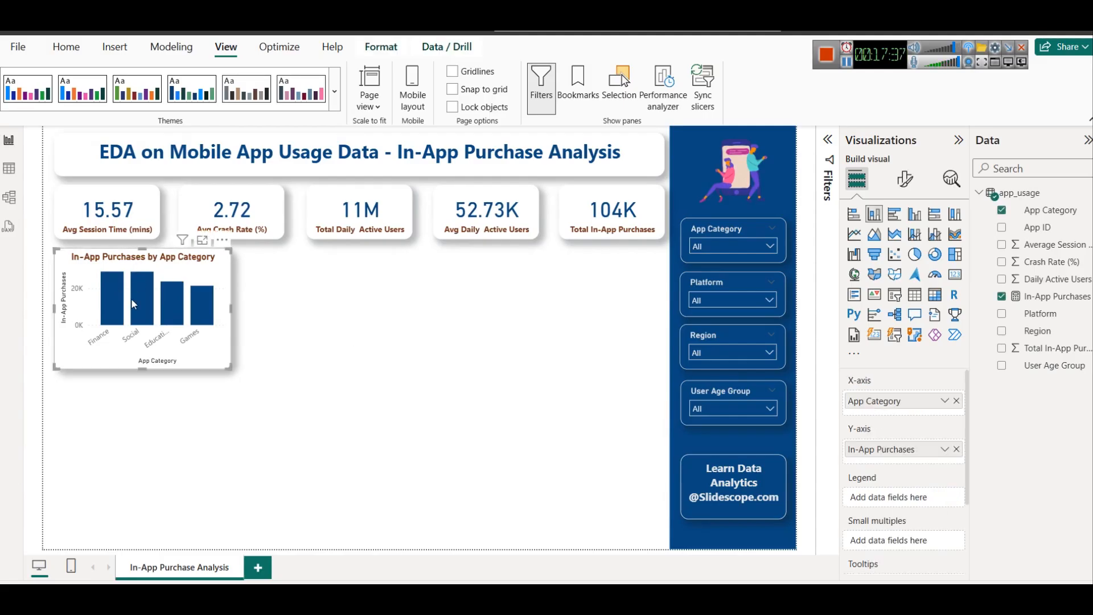
pyautogui.moveTo(153, 286)
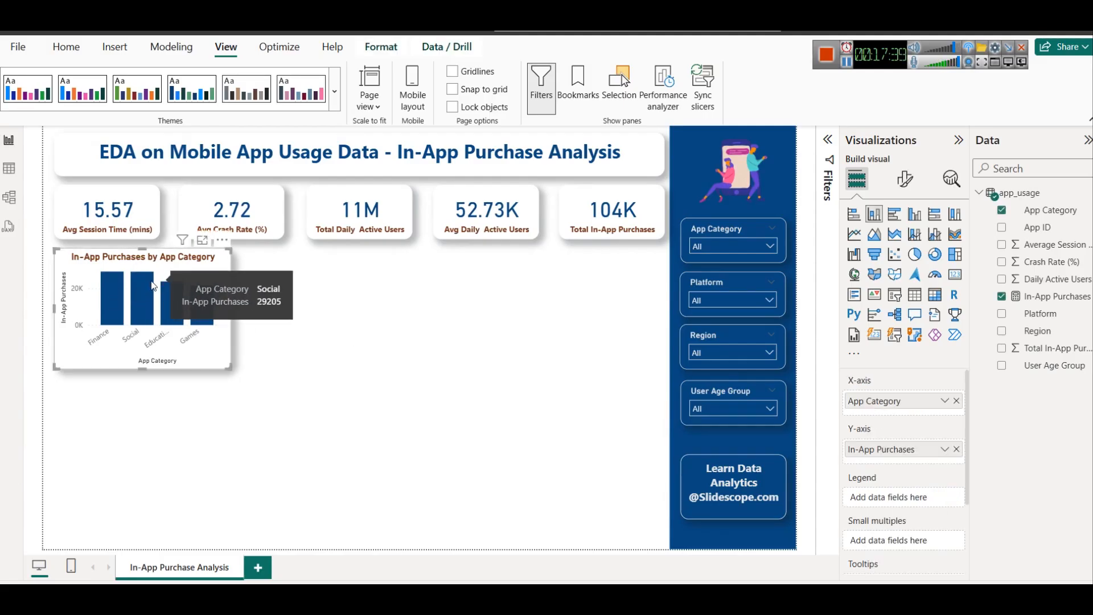
pyautogui.moveTo(118, 295)
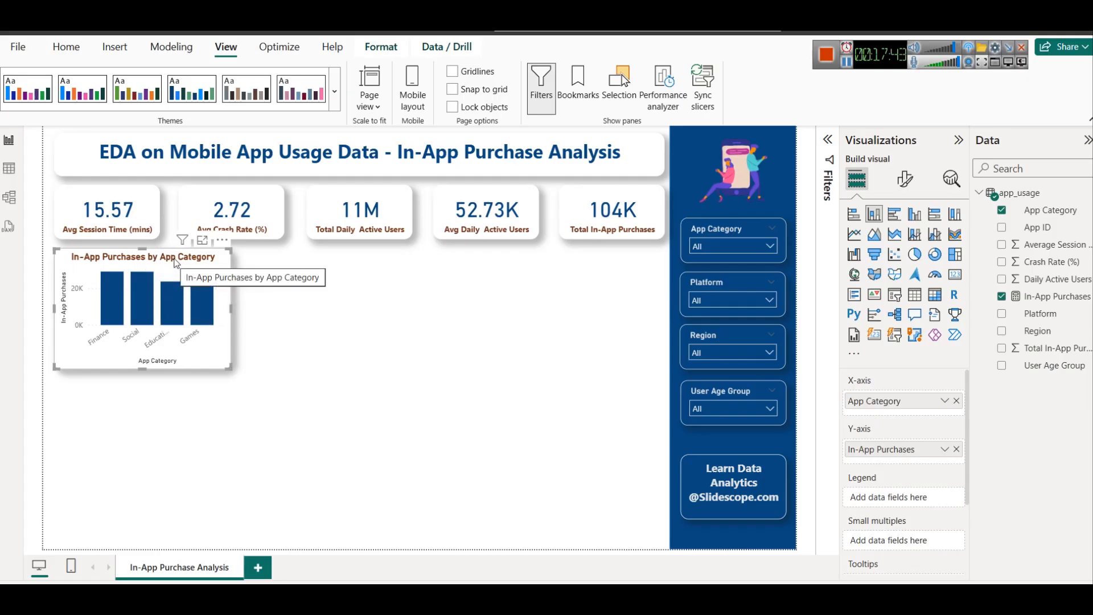
pyautogui.click(910, 181)
pyautogui.click(951, 483)
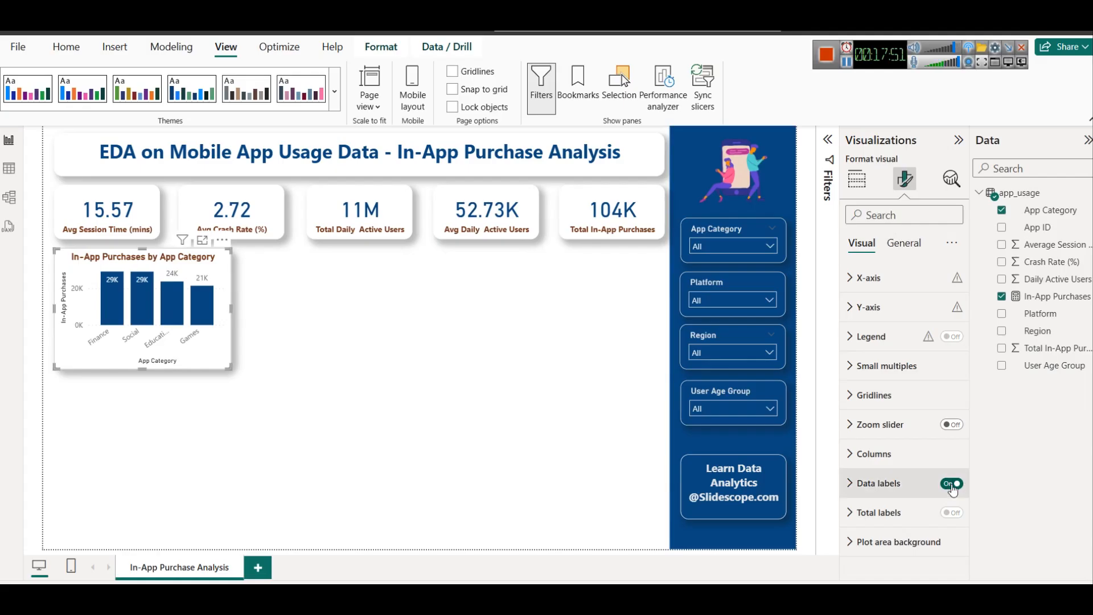
# Step: Set the data label position to Inside end on the In-App Purchases by App Category column chart
pyautogui.click(871, 488)
pyautogui.scroll(-5, 900, 497)
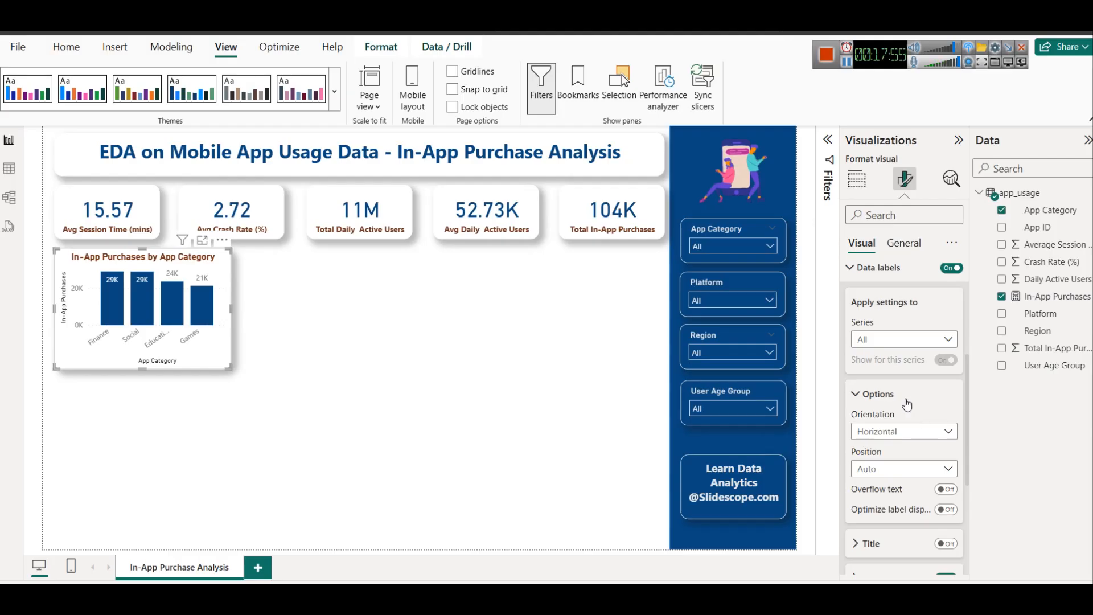
pyautogui.scroll(-3, 922, 468)
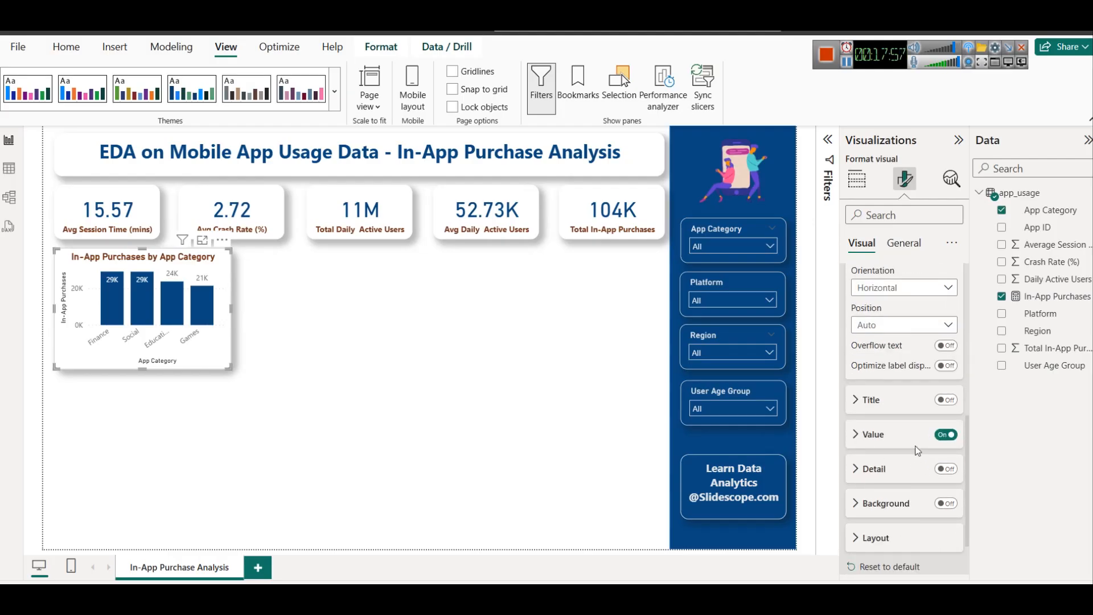
pyautogui.click(890, 328)
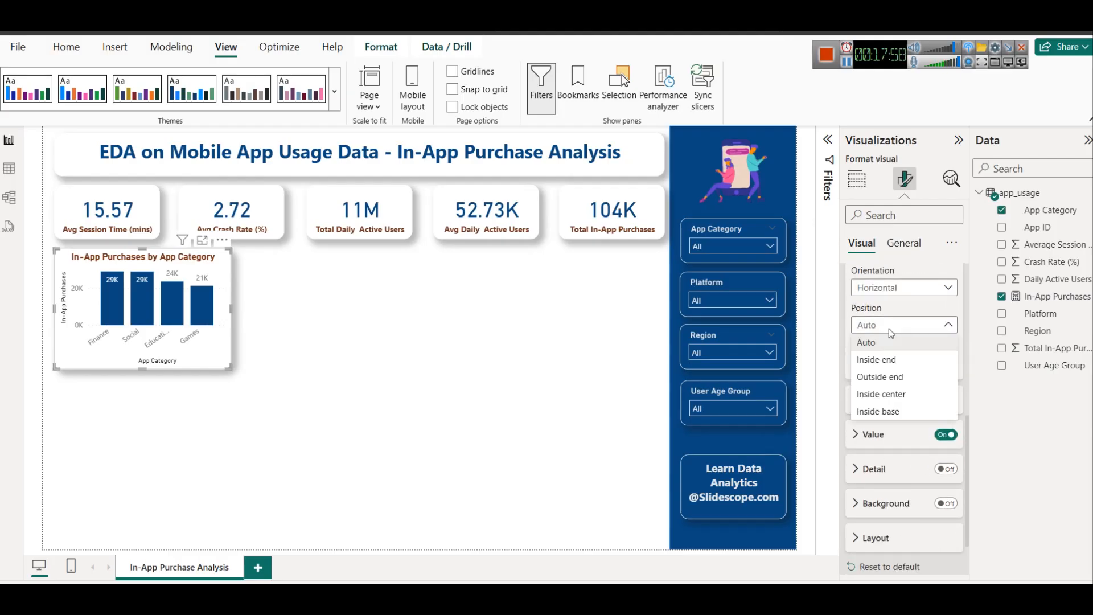
pyautogui.click(887, 359)
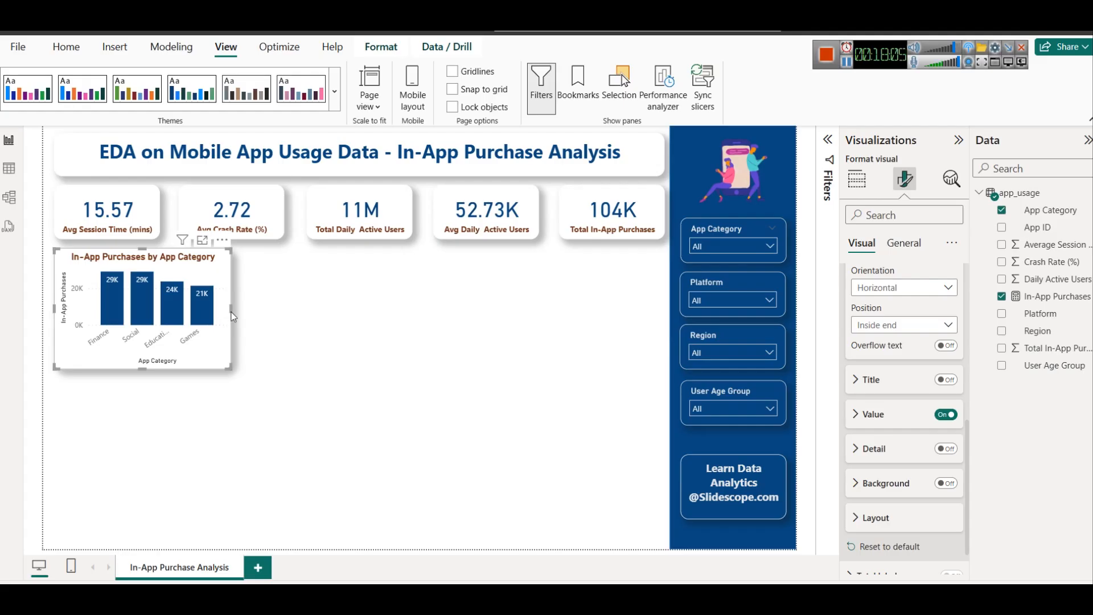
pyautogui.click(302, 324)
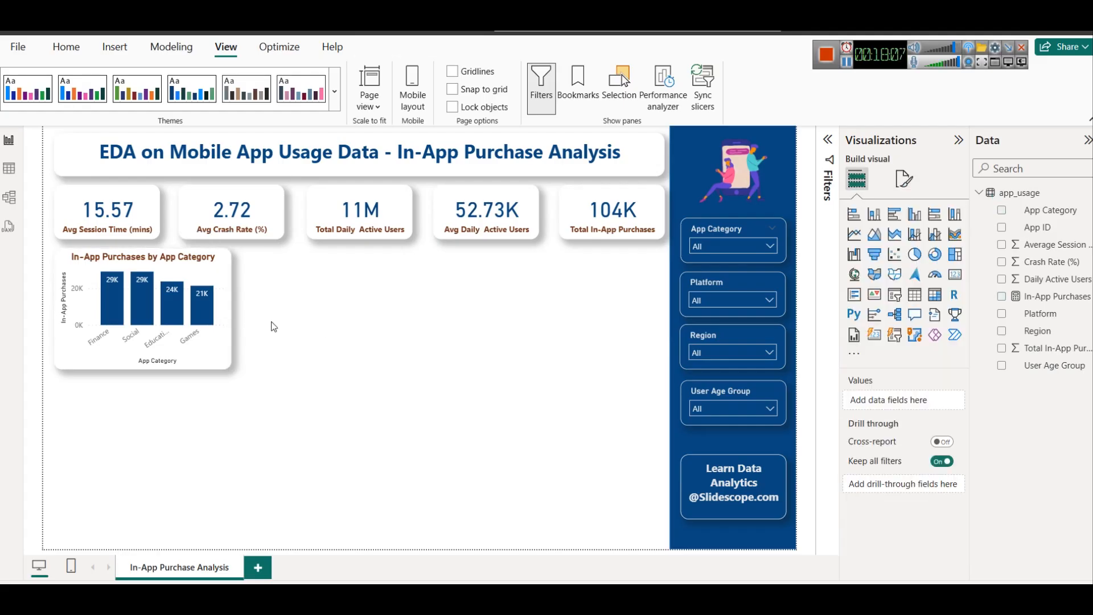
pyautogui.click(182, 261)
pyautogui.hotkey('ctrl', 'c')
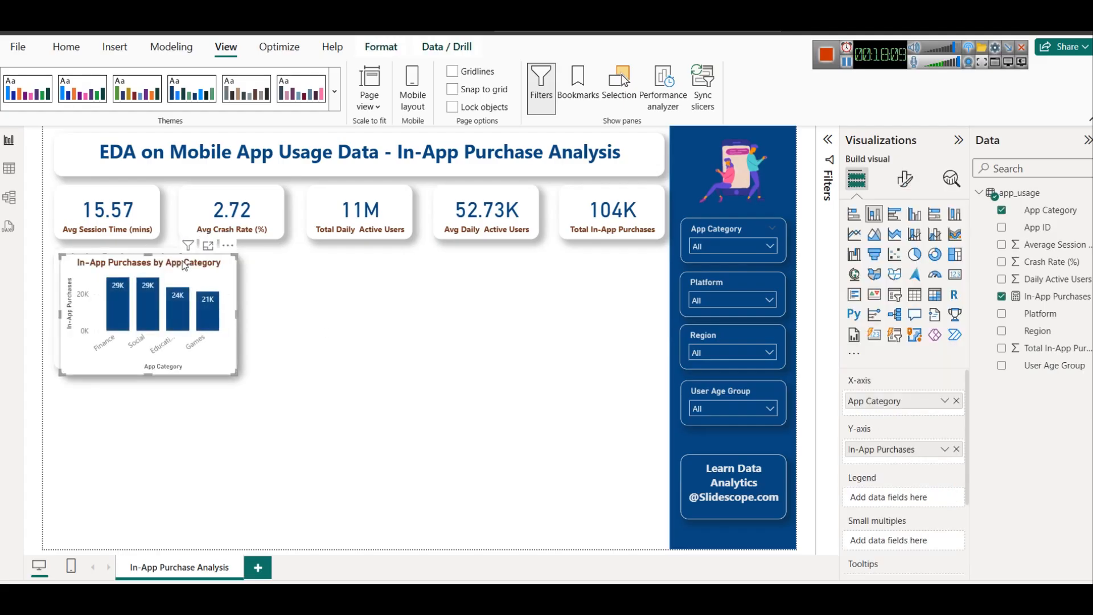
pyautogui.hotkey('ctrl', 'v')
pyautogui.moveTo(393, 267); pyautogui.dragTo(367, 251)
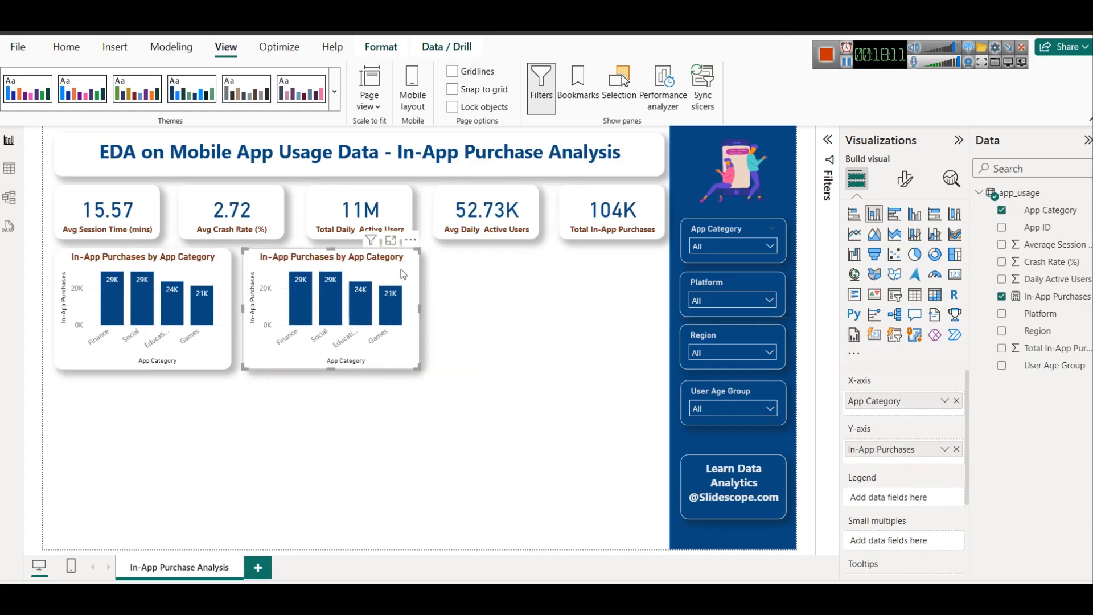
pyautogui.hotkey('ctrl', 'z')
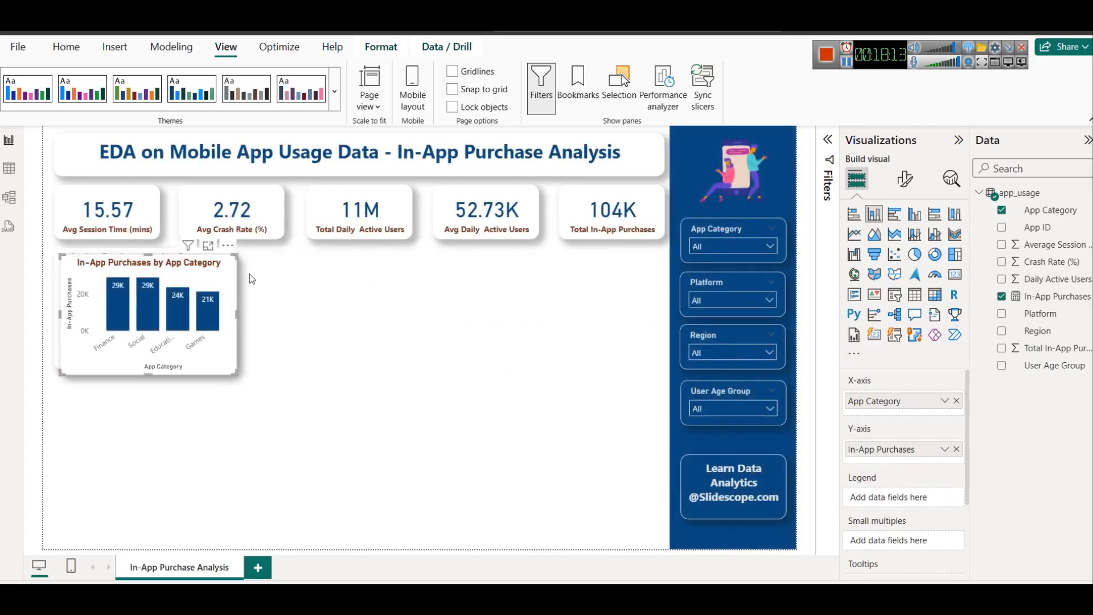
pyautogui.hotkey('ctrl', 'z')
# Step: Duplicate the In-App Purchases by App Category column chart and place the copy directly to its right
pyautogui.click(178, 262)
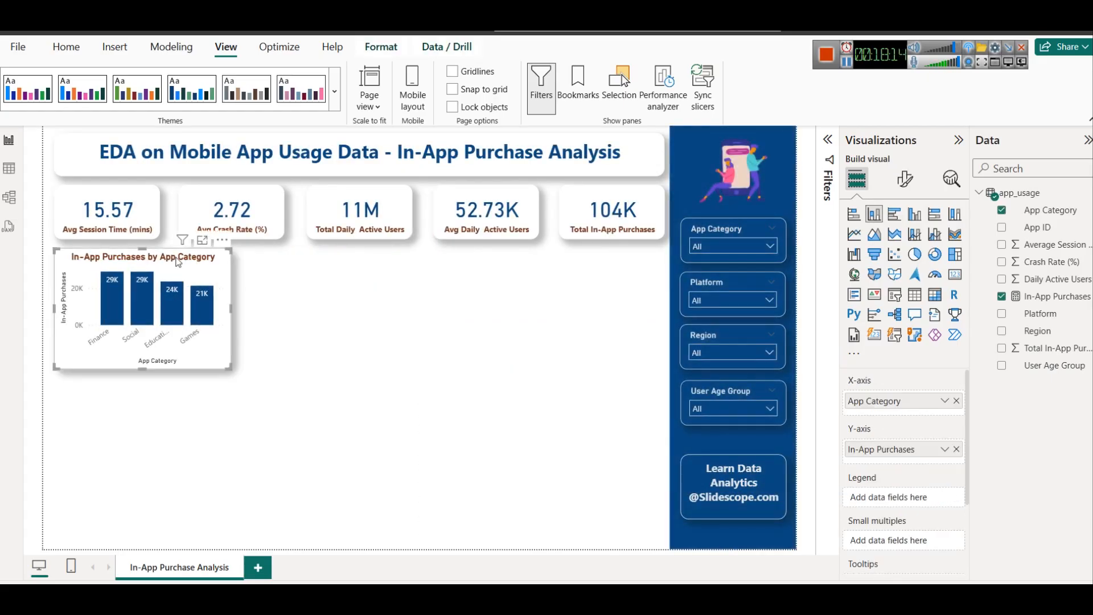
pyautogui.click(66, 48)
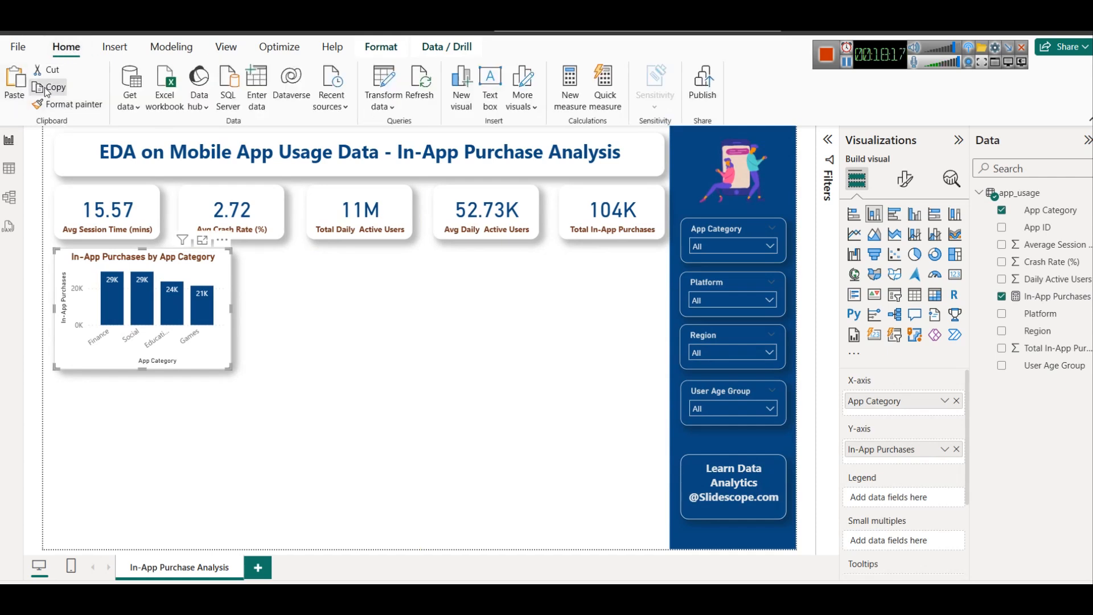
pyautogui.click(312, 339)
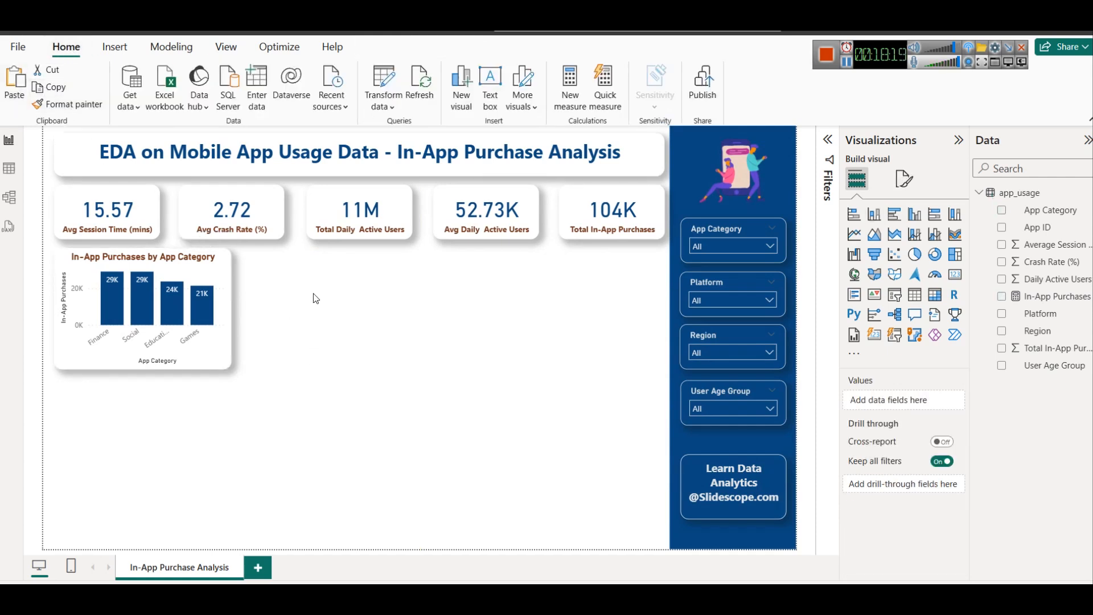
pyautogui.click(14, 80)
pyautogui.moveTo(125, 262); pyautogui.dragTo(309, 258)
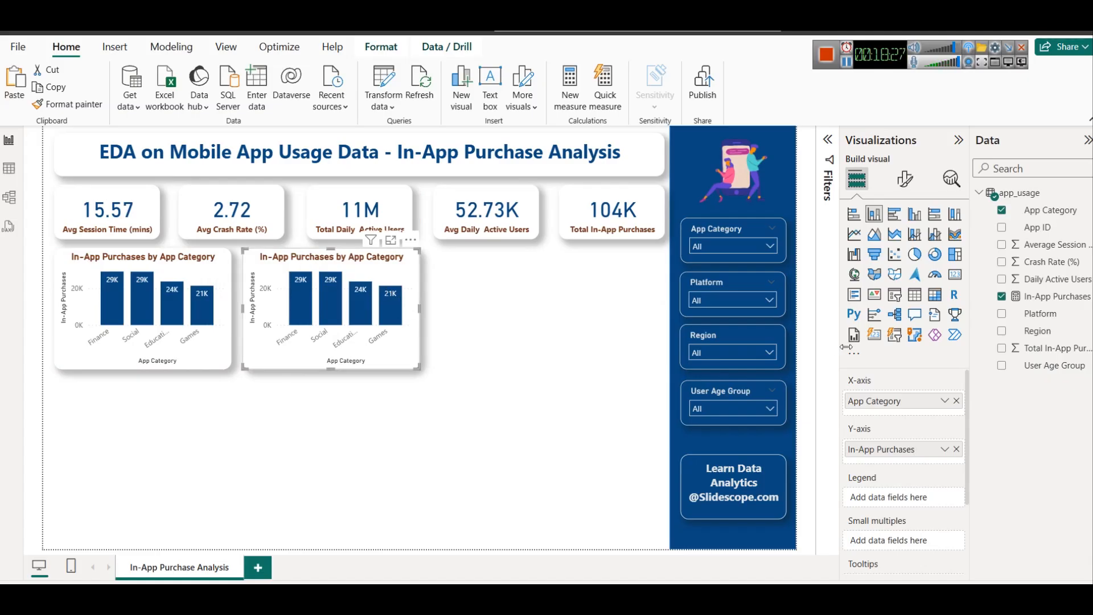
# Step: Replace App Category with Platform on the copied chart's X-axis and convert the chart to a donut chart
pyautogui.click(956, 402)
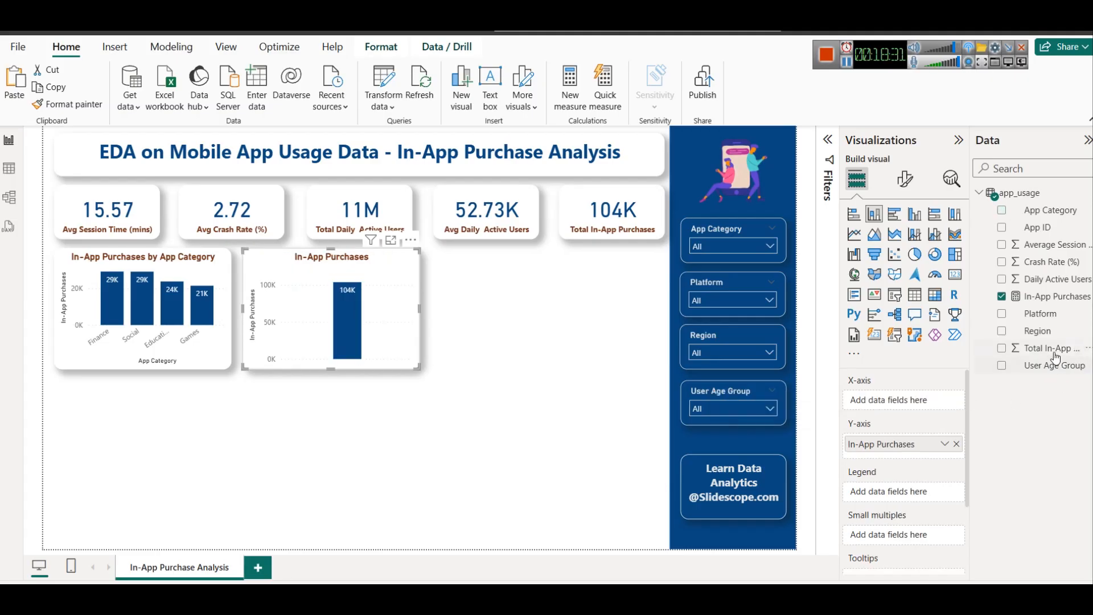
pyautogui.moveTo(1035, 314); pyautogui.dragTo(906, 391)
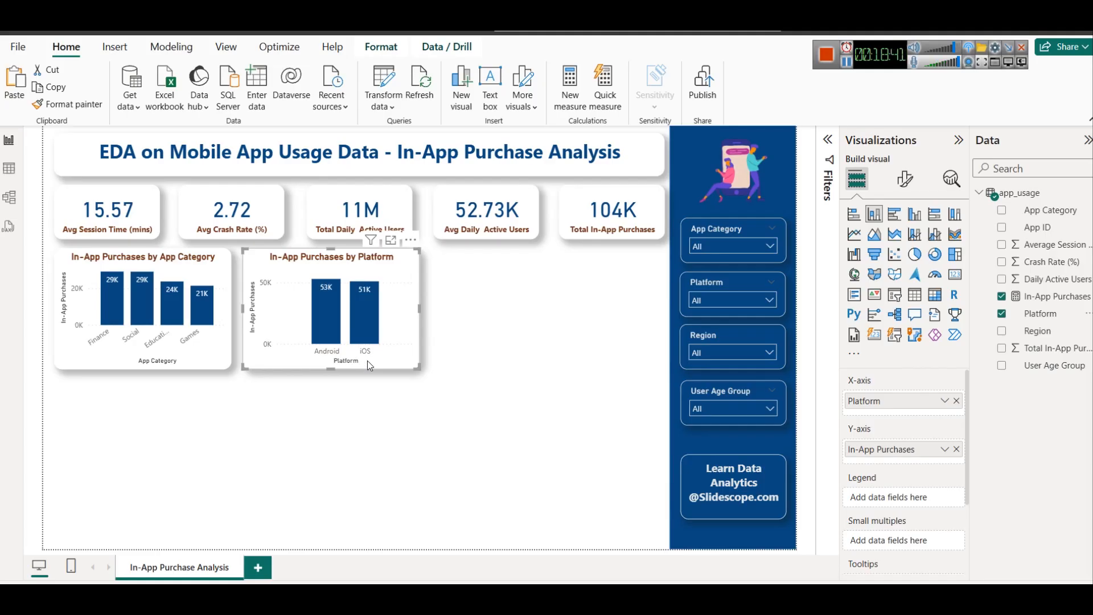
pyautogui.moveTo(361, 307)
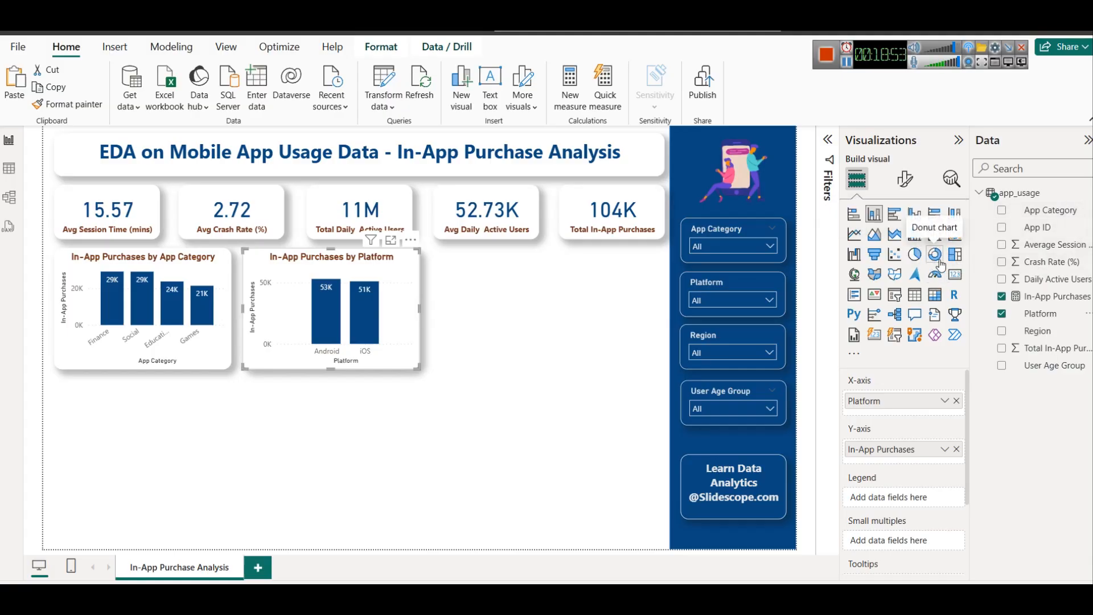
pyautogui.click(934, 255)
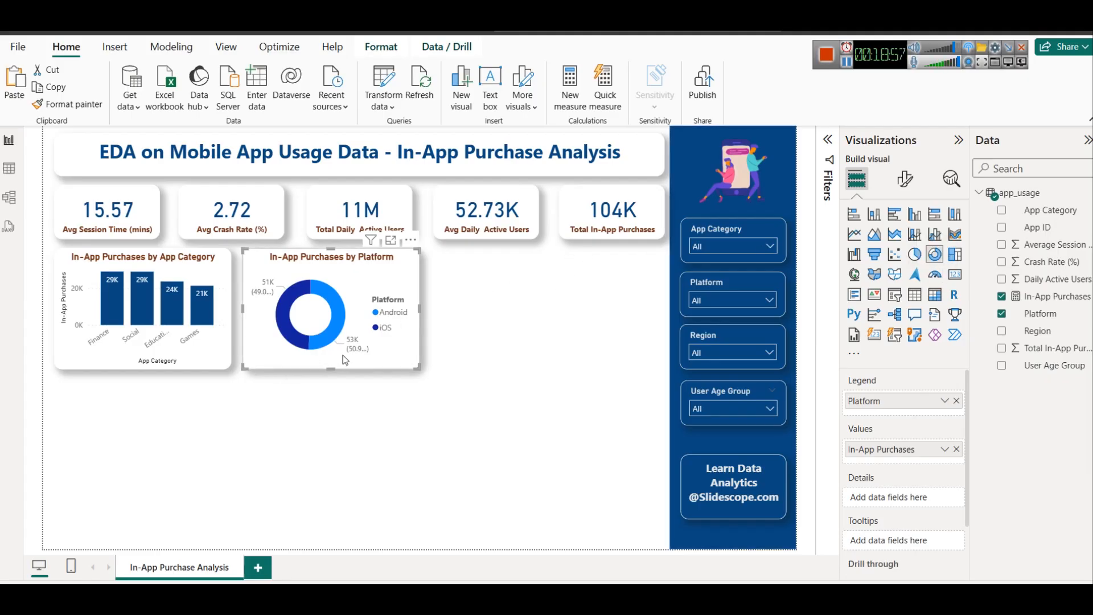
# Step: Set the legend position of the In-App Purchases by Platform donut chart to Bottom center
pyautogui.moveTo(353, 351)
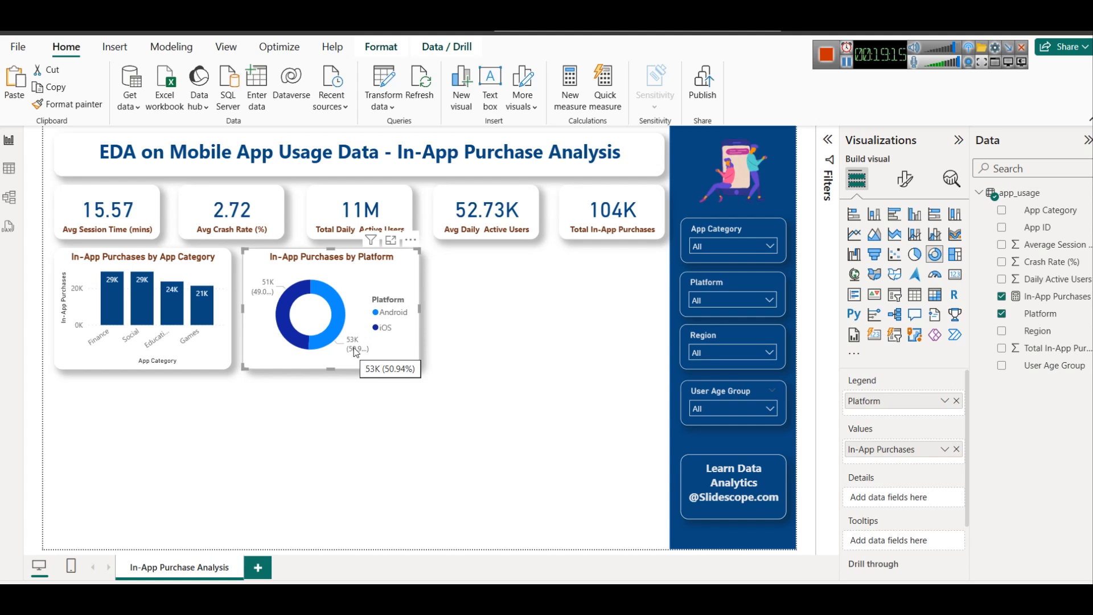
pyautogui.click(905, 181)
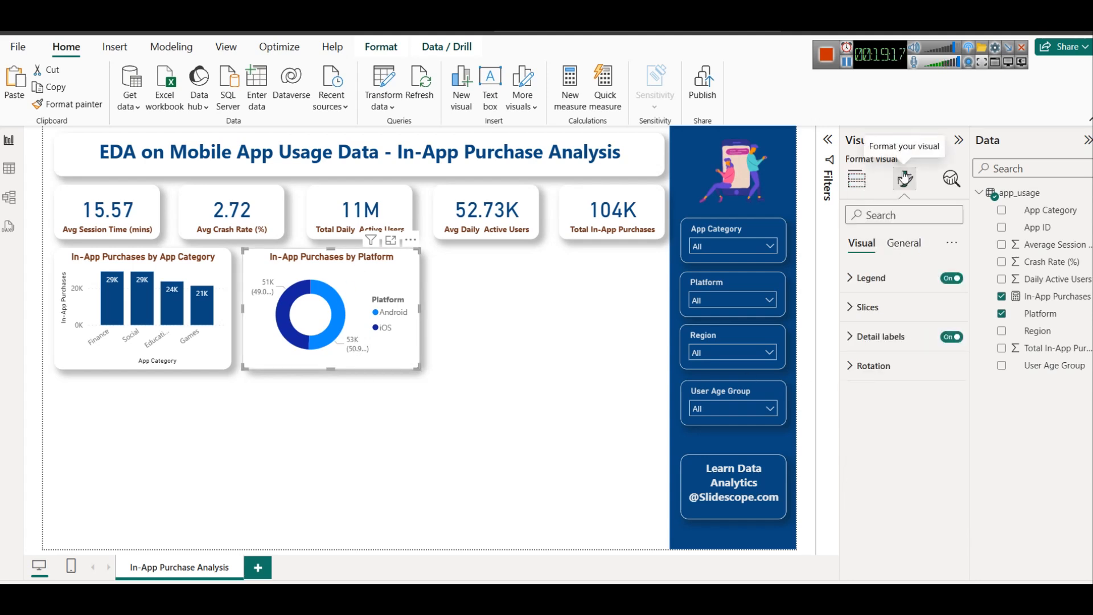
pyautogui.click(911, 287)
pyautogui.click(909, 285)
pyautogui.click(910, 284)
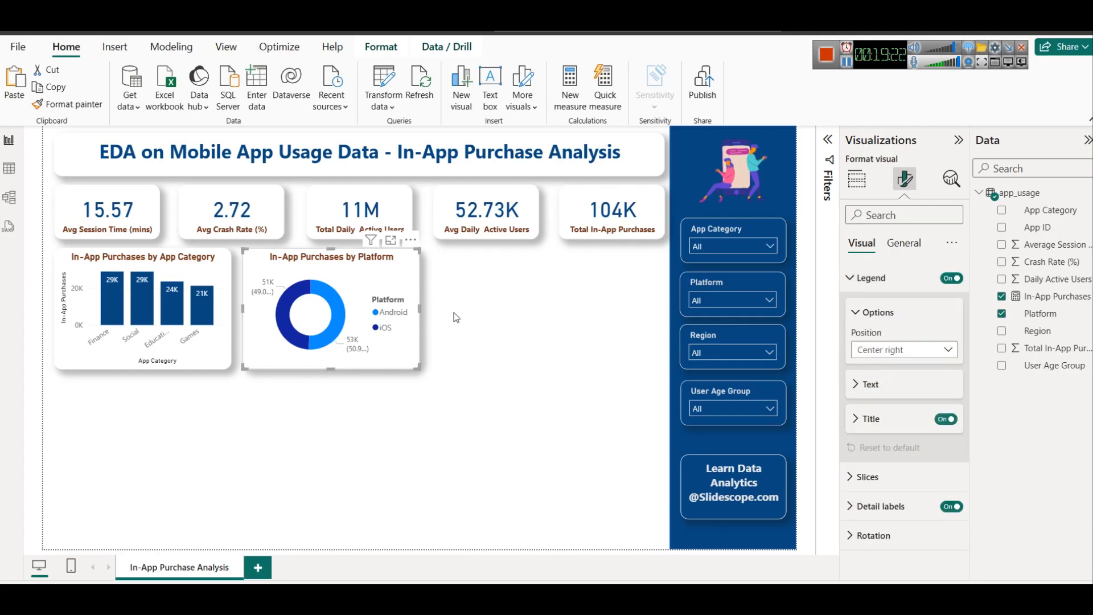
pyautogui.click(860, 349)
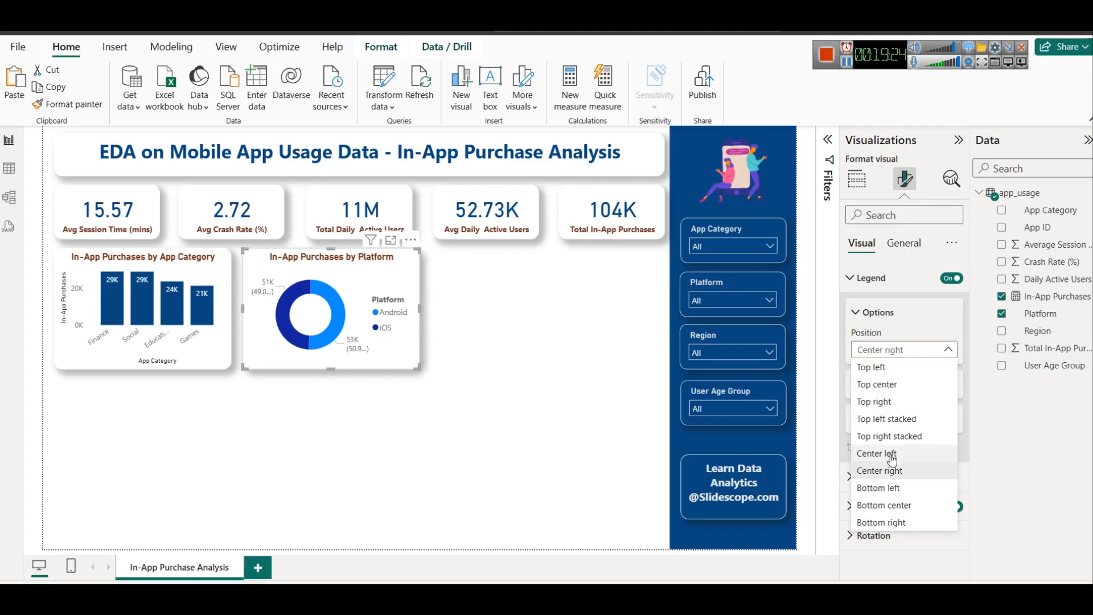
pyautogui.click(892, 506)
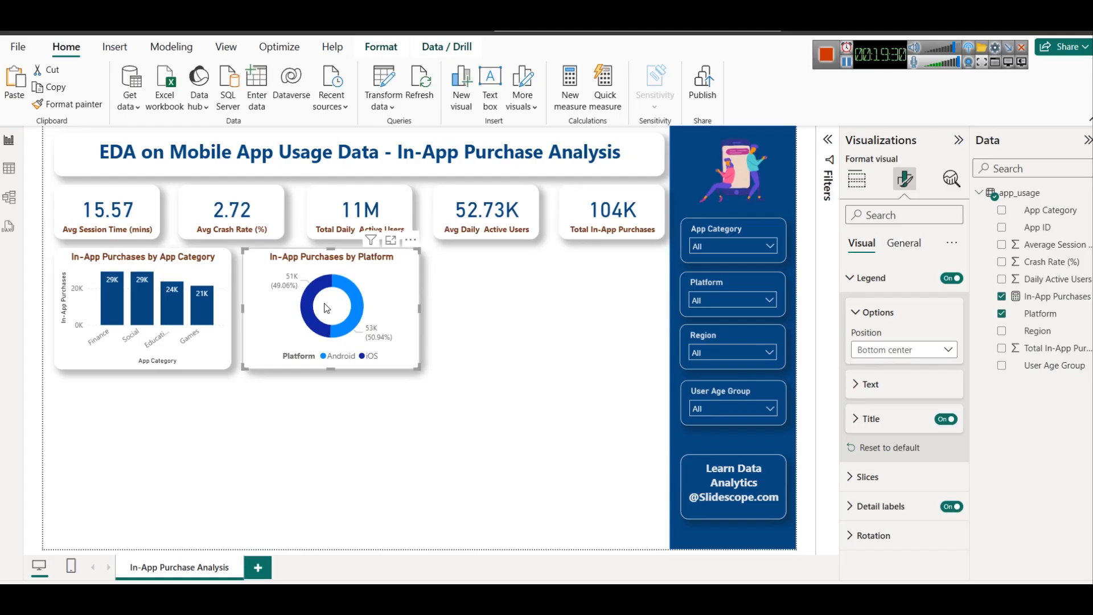
pyautogui.click(484, 306)
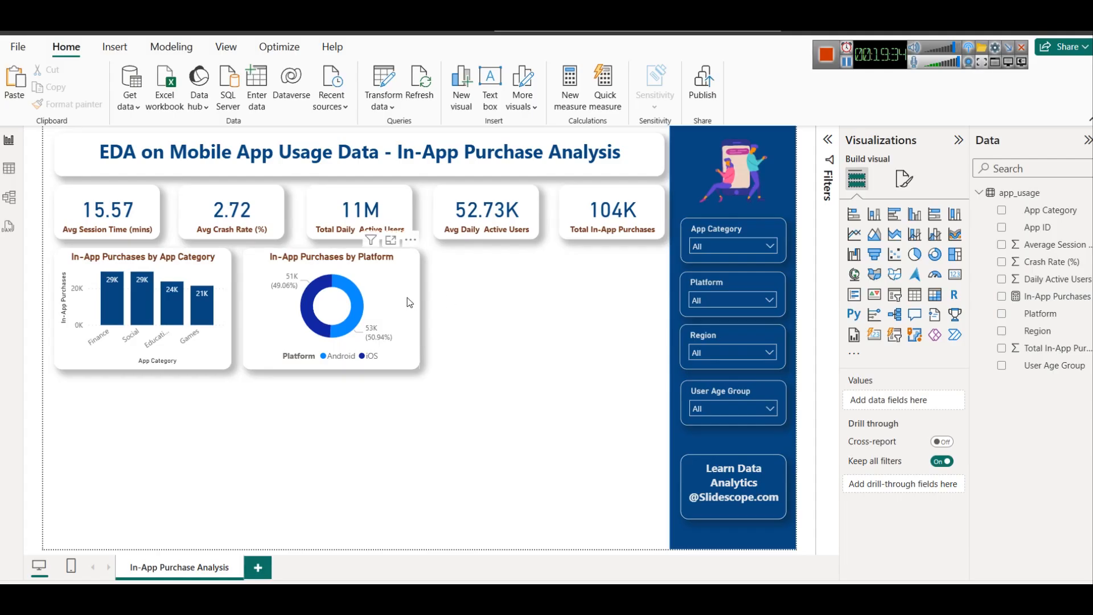
# Step: Shift the Platform donut chart slightly right and widen both it and the App Category column chart, keeping a gap between them
pyautogui.moveTo(403, 289); pyautogui.dragTo(428, 299)
pyautogui.click(227, 308)
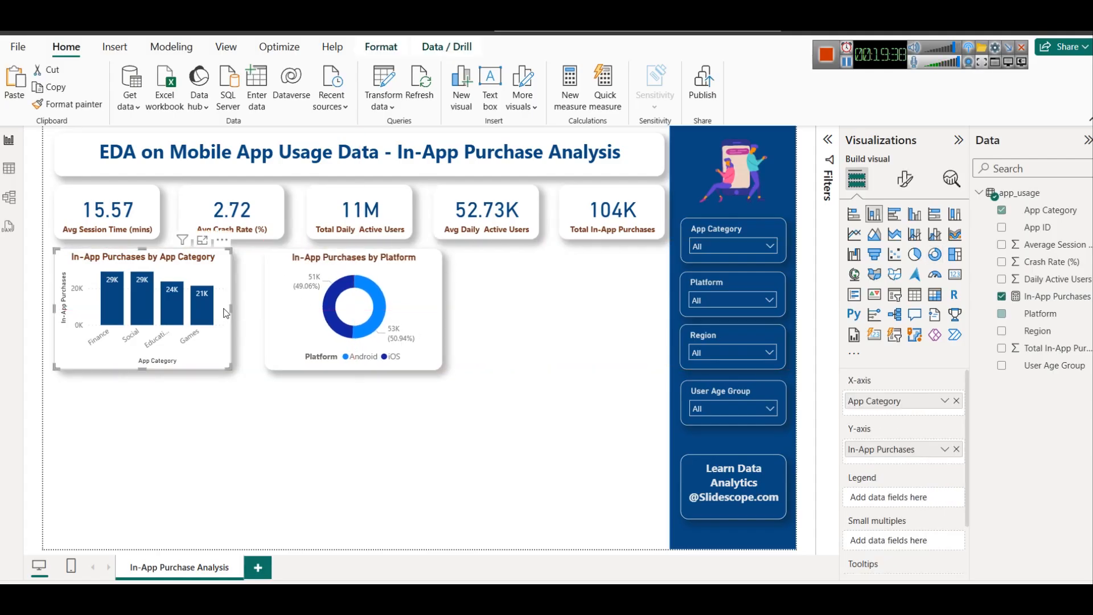
pyautogui.moveTo(230, 308); pyautogui.dragTo(250, 309)
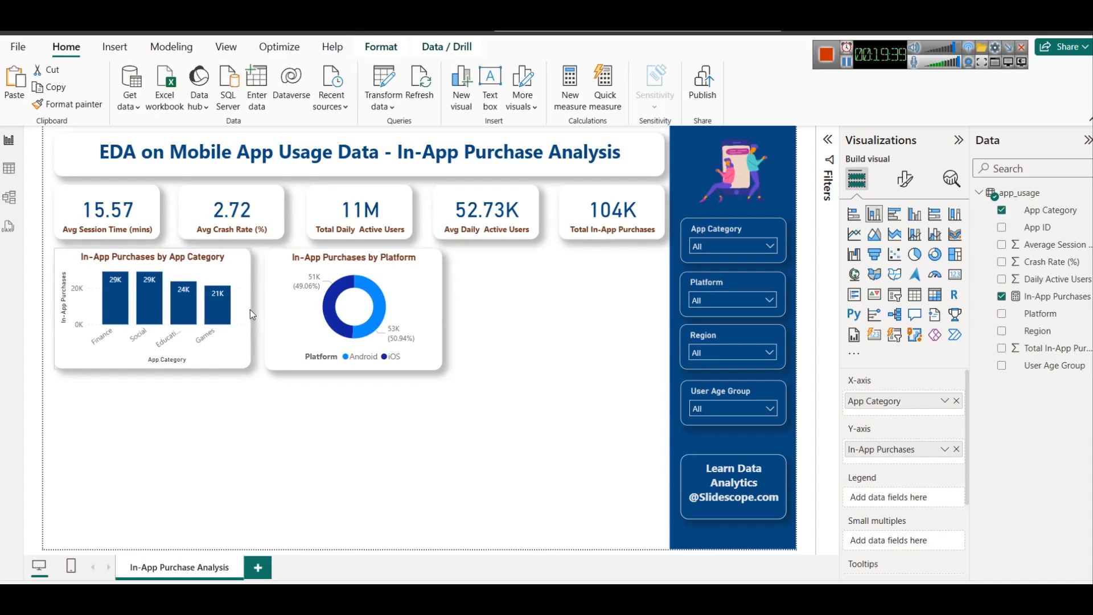
pyautogui.click(439, 309)
pyautogui.moveTo(439, 309); pyautogui.dragTo(459, 309)
pyautogui.click(563, 314)
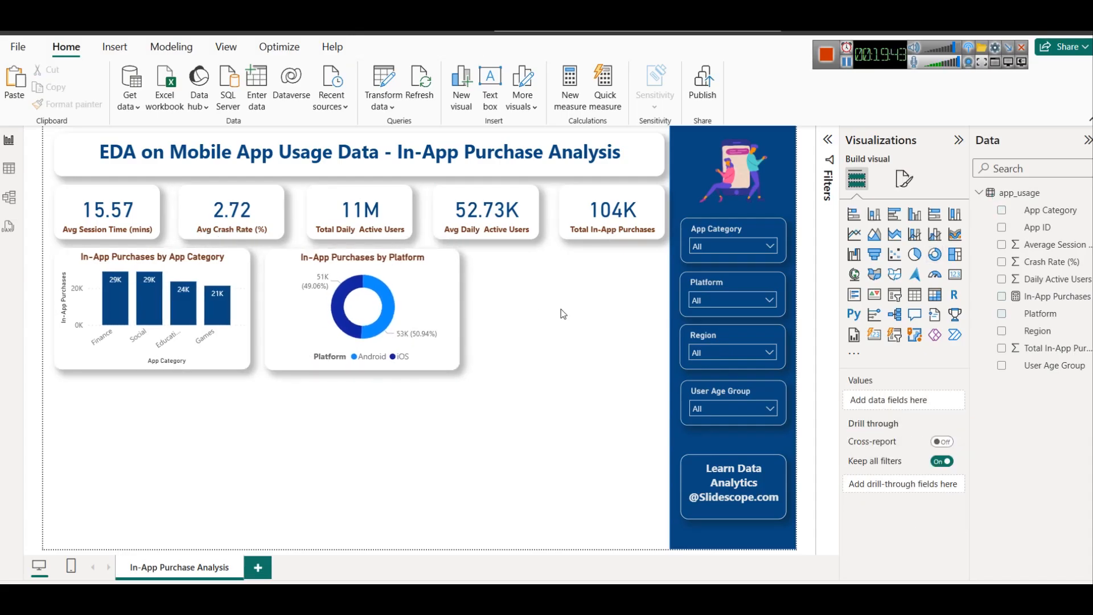
# Step: Duplicate the In-App Purchases by Platform donut chart and place the copy in the empty space beside the sidebar
pyautogui.click(439, 276)
pyautogui.hotkey('ctrl', 'c')
pyautogui.hotkey('ctrl', 'v')
pyautogui.moveTo(439, 276); pyautogui.dragTo(641, 269)
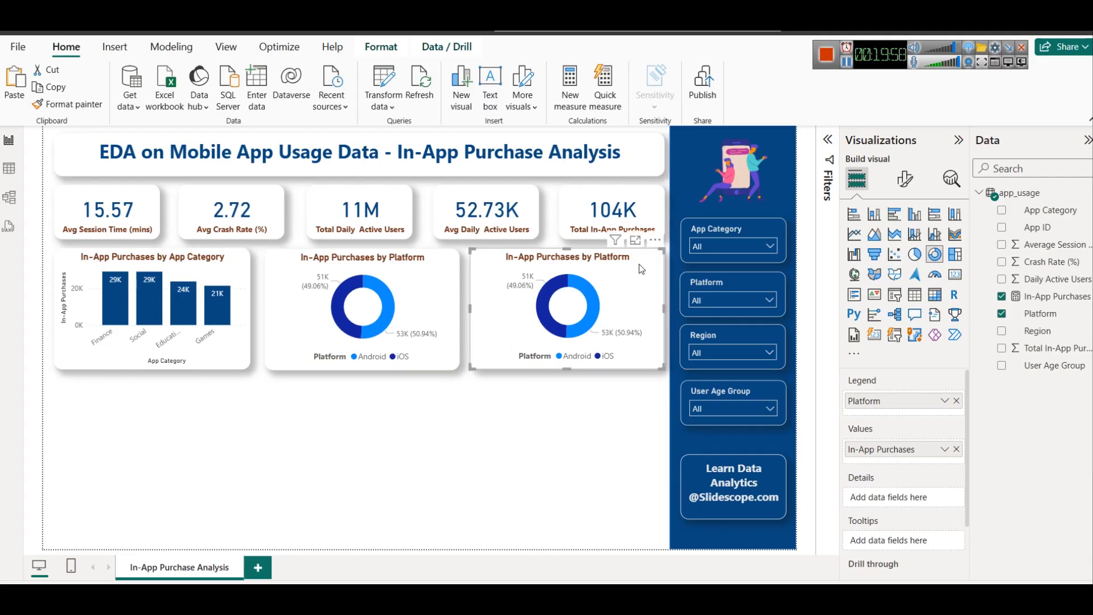
pyautogui.click(538, 446)
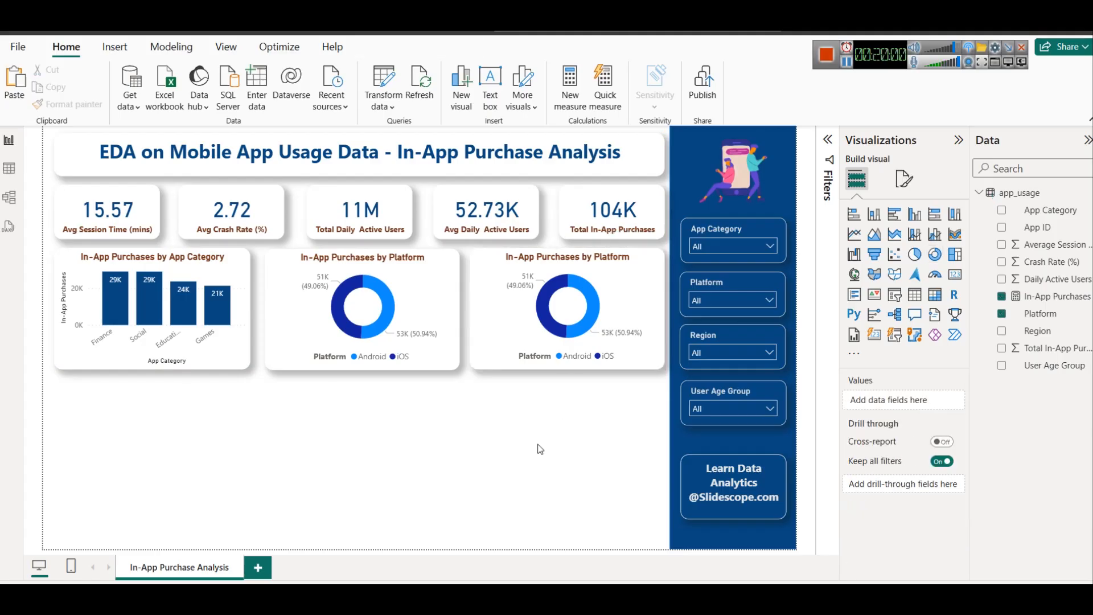
# Step: Replace Platform with Region in the copied donut chart and convert it to a stacked bar chart
pyautogui.click(612, 272)
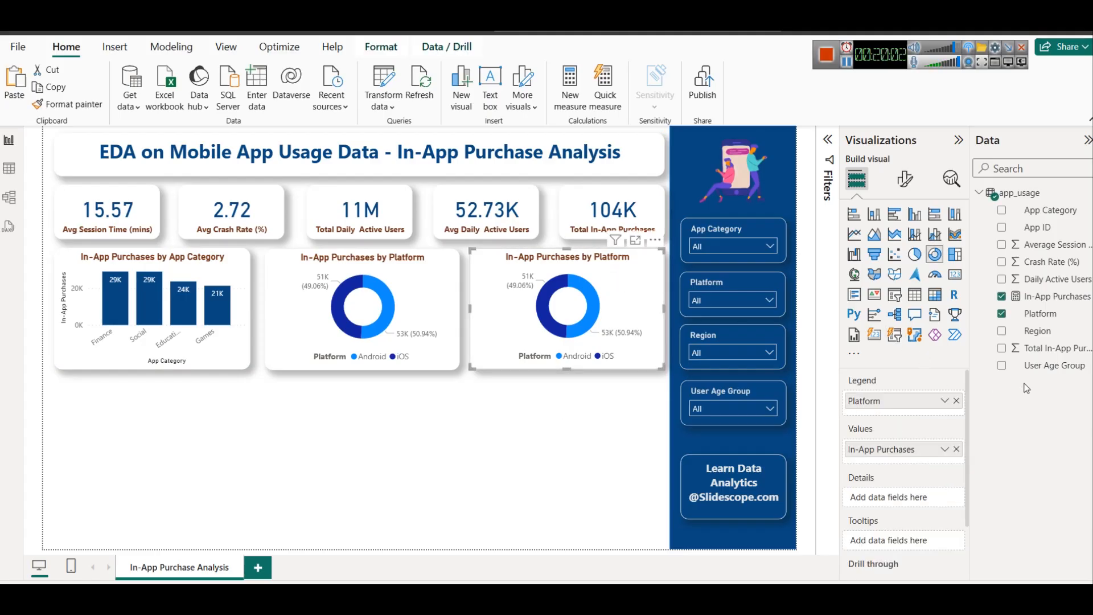
pyautogui.click(956, 400)
pyautogui.moveTo(1033, 331); pyautogui.dragTo(854, 400)
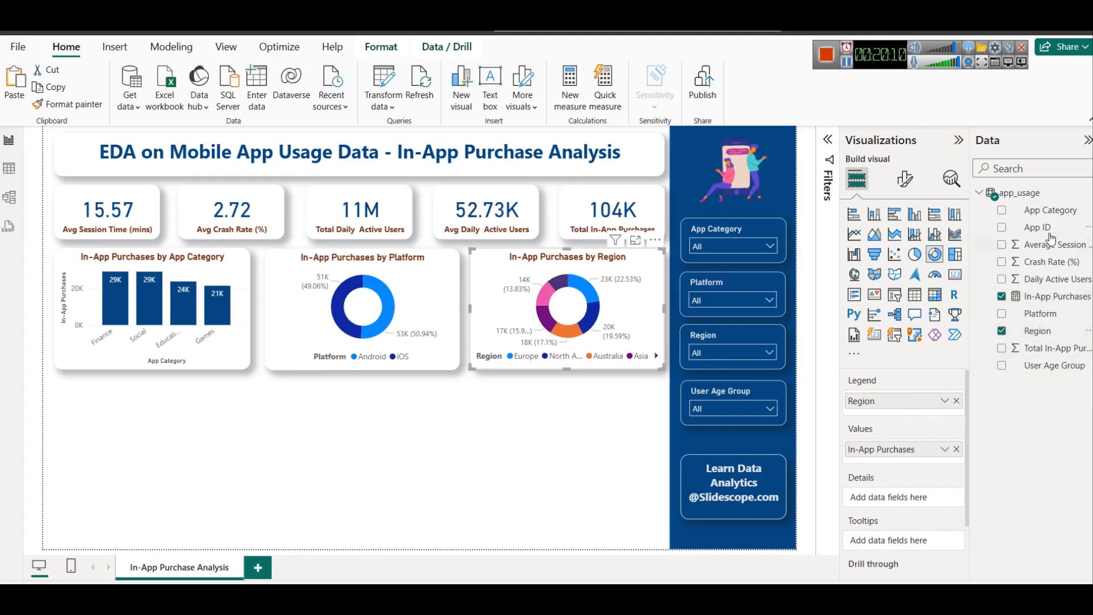
pyautogui.click(854, 216)
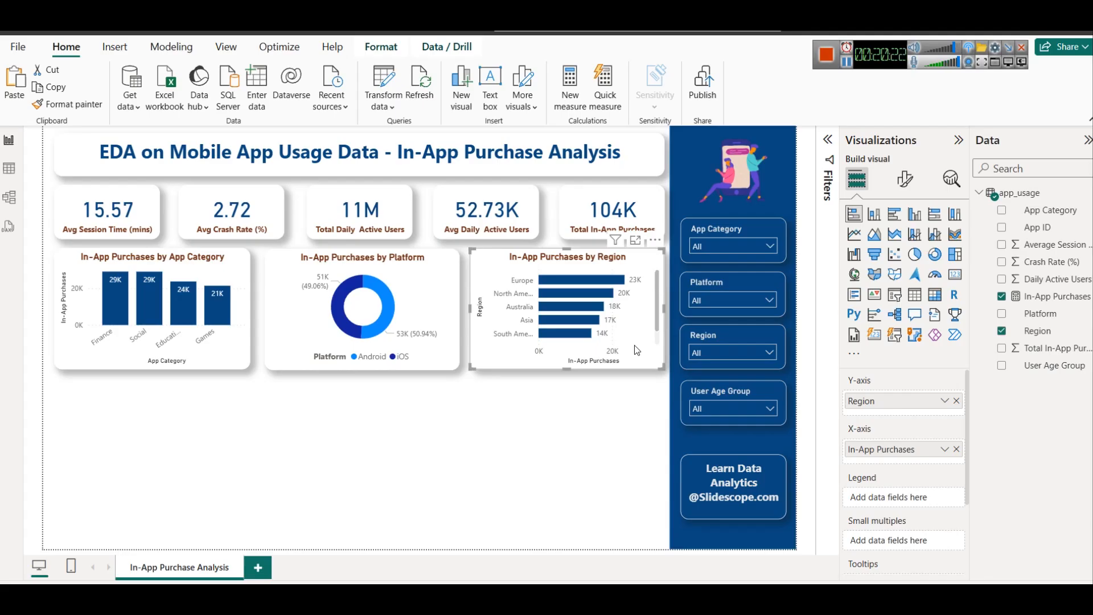
pyautogui.scroll(-1, 630, 311)
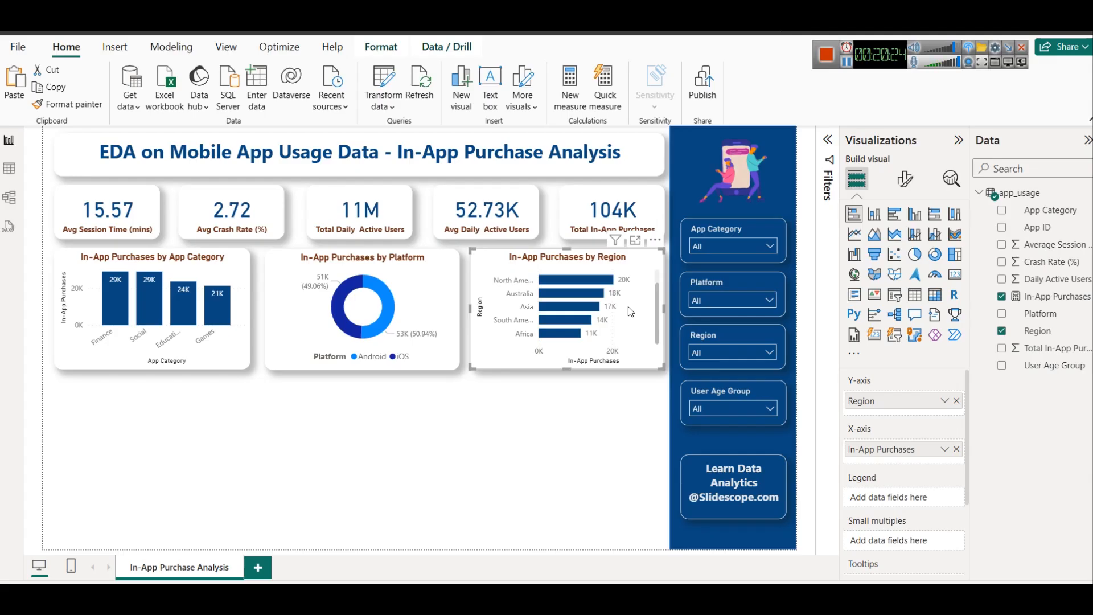
pyautogui.scroll(1, 627, 306)
pyautogui.click(603, 393)
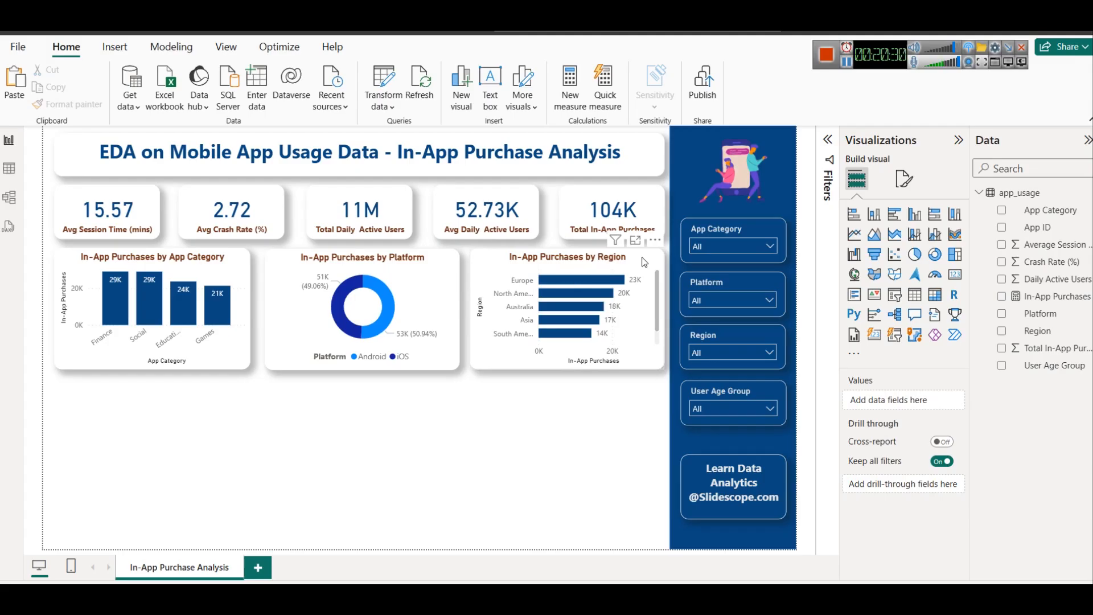
# Step: Base the bar color of the In-App Purchases by Region chart on a gradient of the In-App Purchases field
pyautogui.click(658, 272)
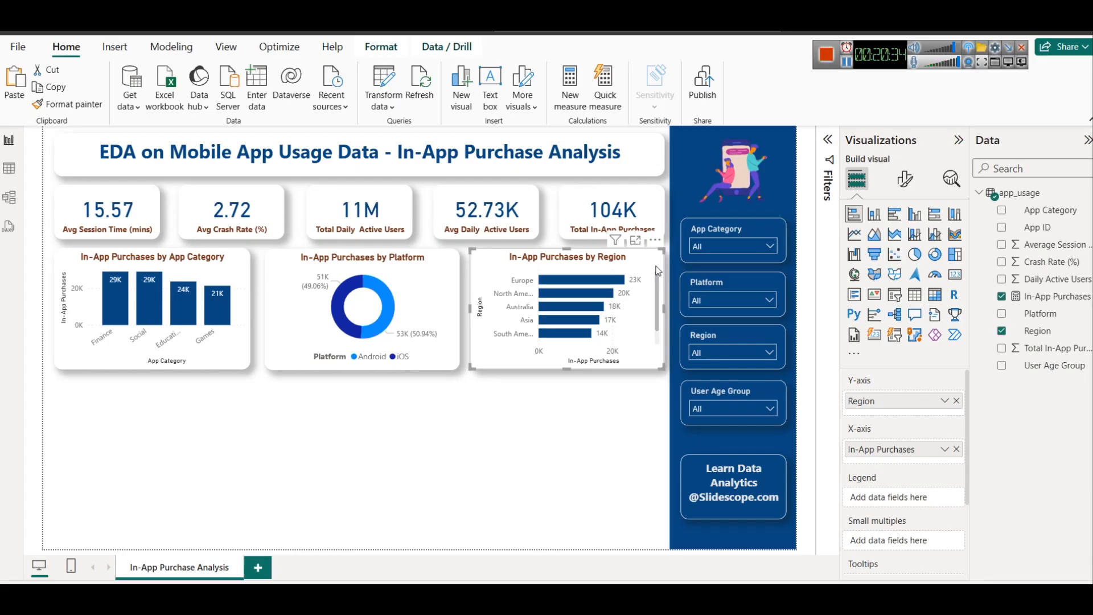
pyautogui.click(904, 181)
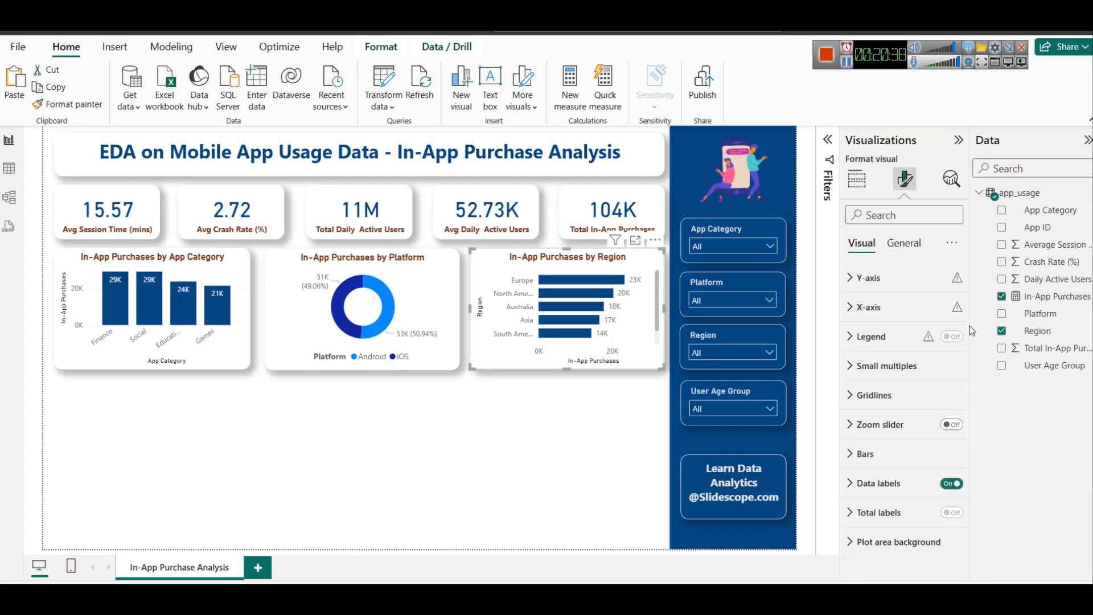
pyautogui.click(881, 447)
pyautogui.scroll(-3, 893, 428)
pyautogui.click(893, 428)
pyautogui.scroll(-1, 893, 428)
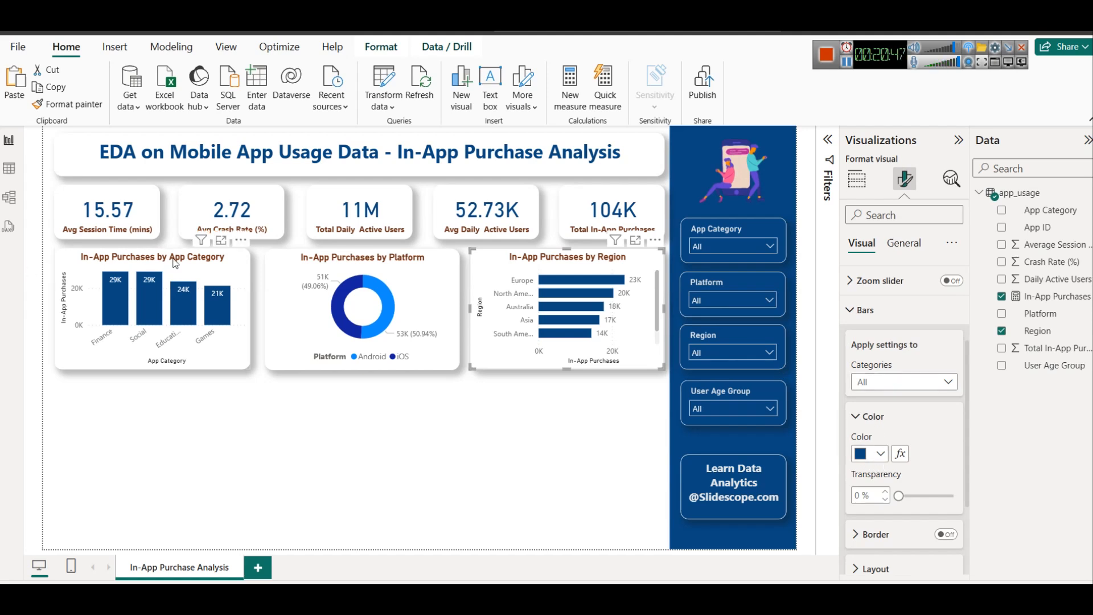
pyautogui.click(218, 281)
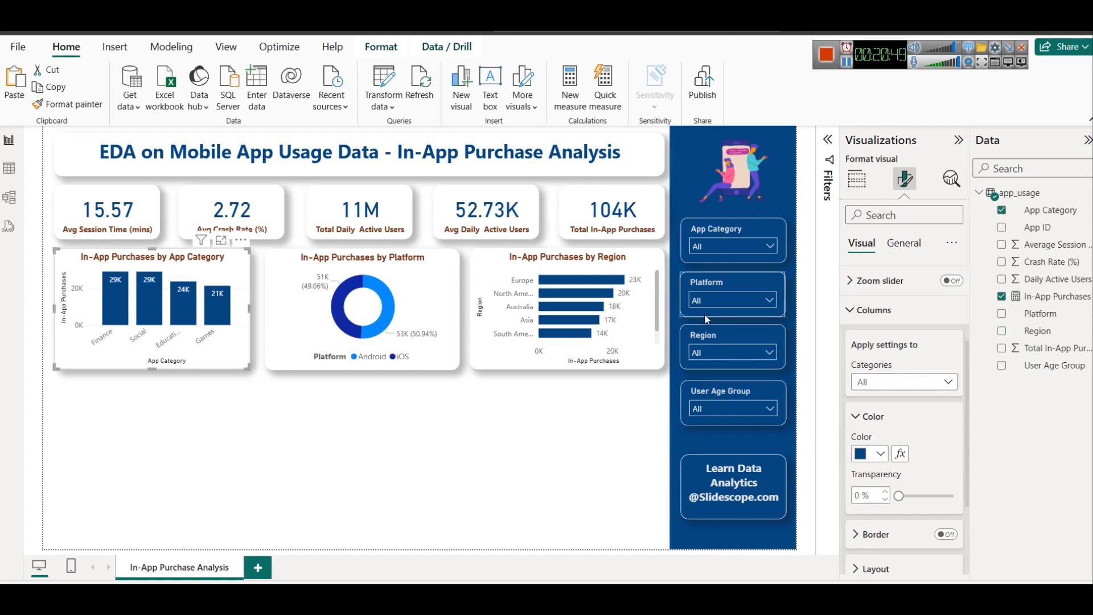
pyautogui.click(630, 265)
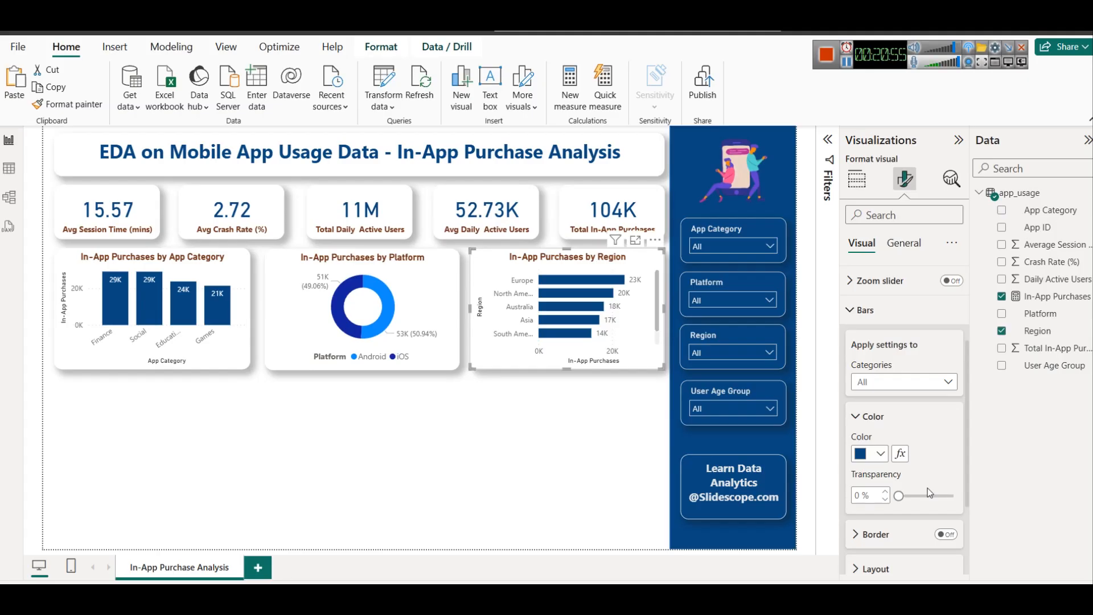
pyautogui.click(900, 455)
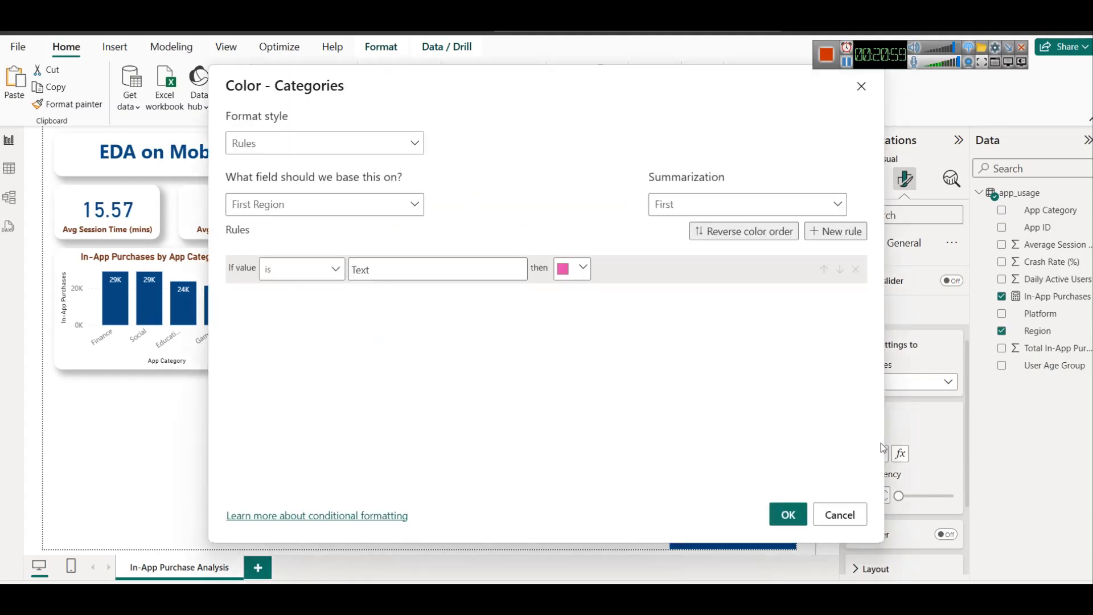
pyautogui.click(323, 138)
pyautogui.click(292, 172)
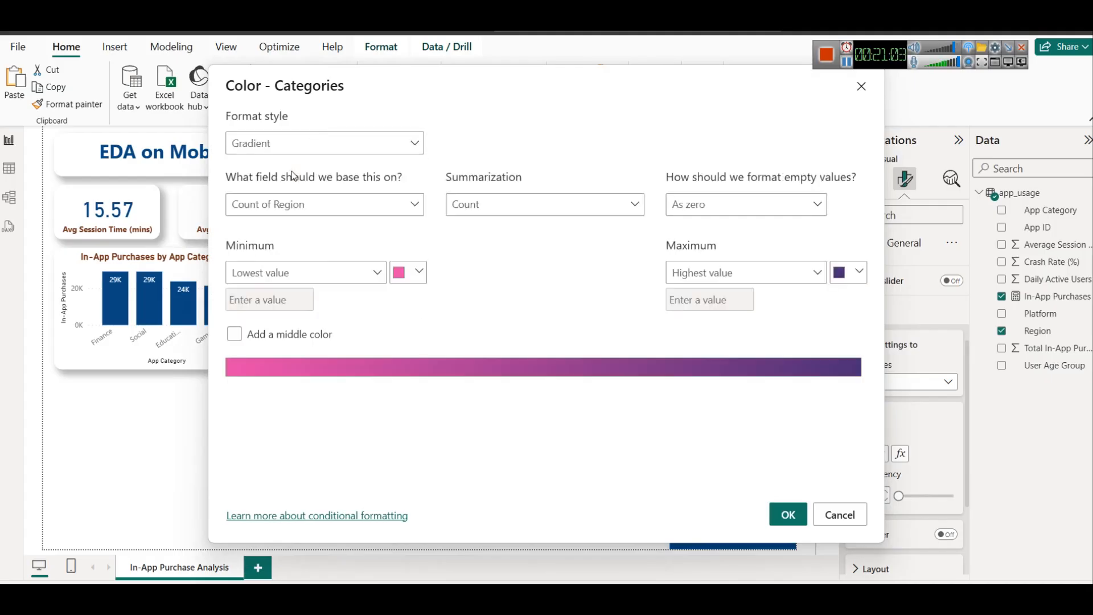
pyautogui.click(305, 205)
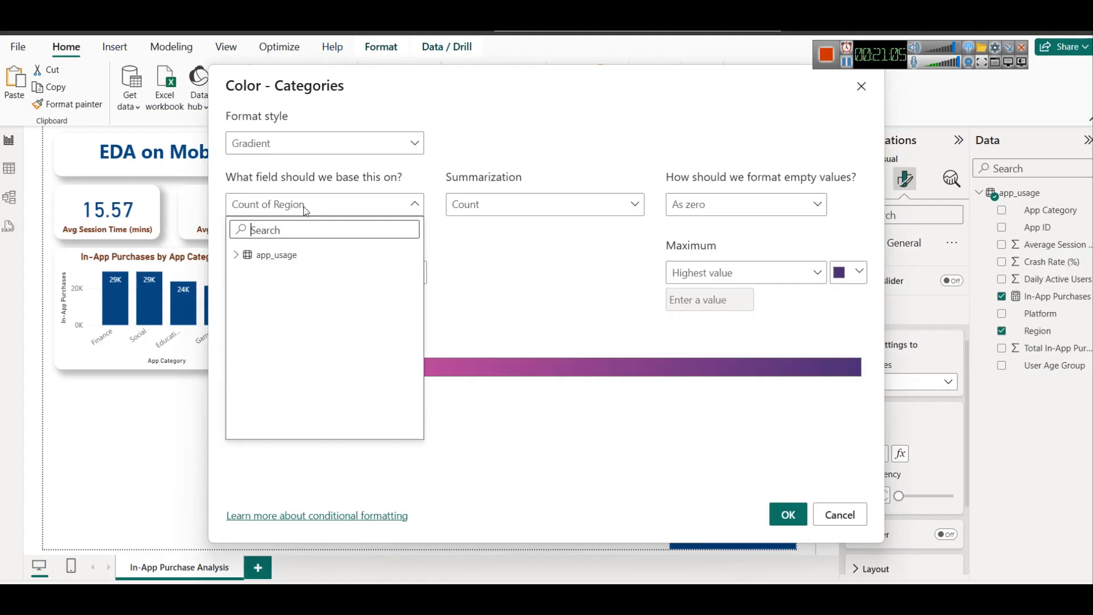
pyautogui.click(234, 256)
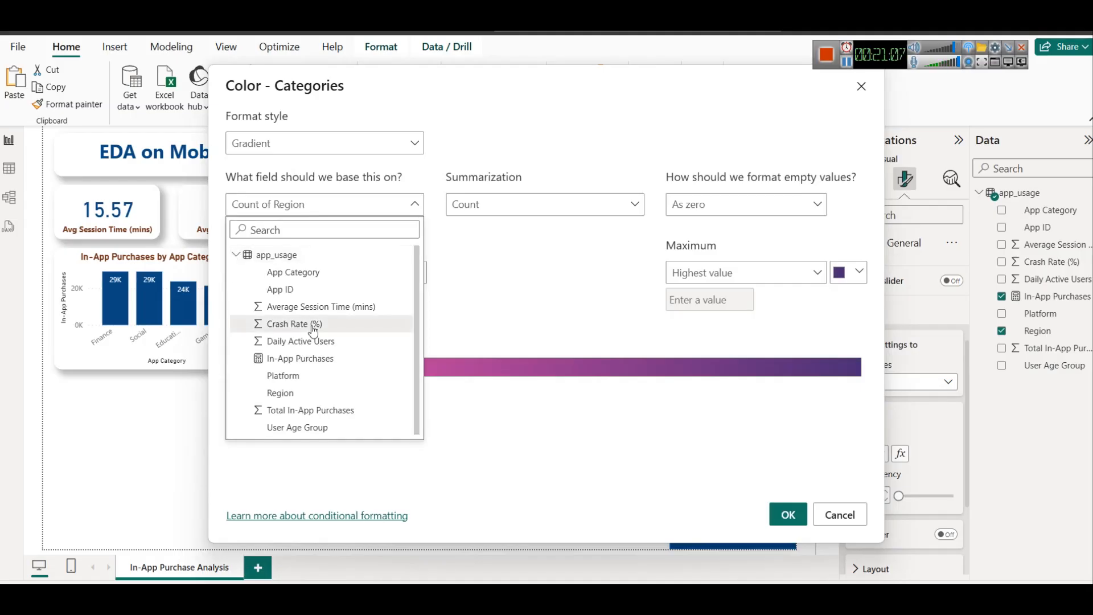
pyautogui.click(295, 358)
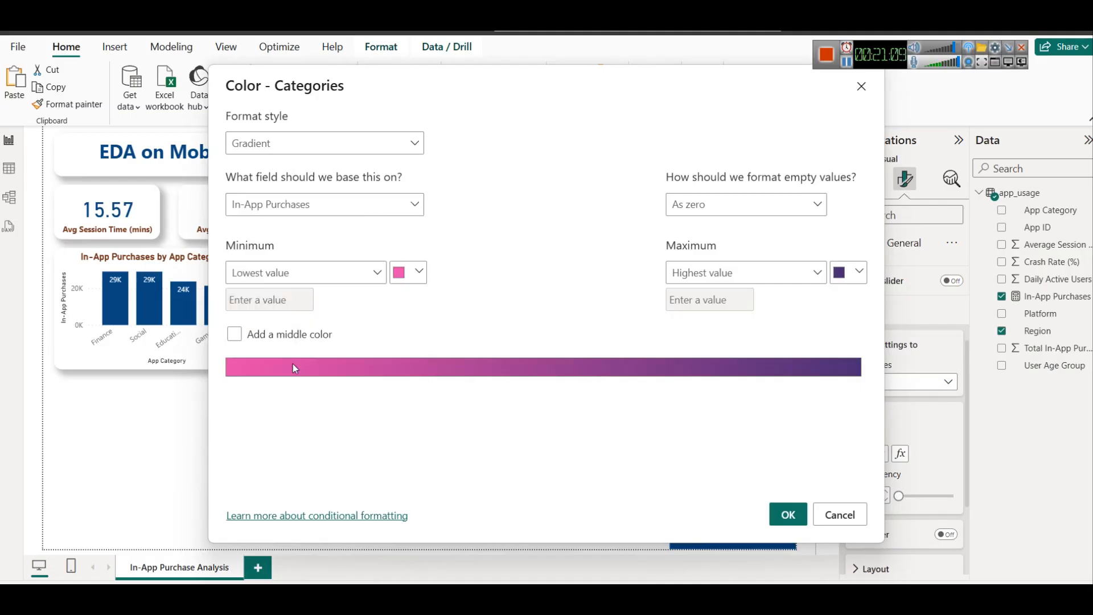
# Step: Set the gradient's lowest value to light blue and its highest value to dark blue, and apply it to the Region bars
pyautogui.click(414, 278)
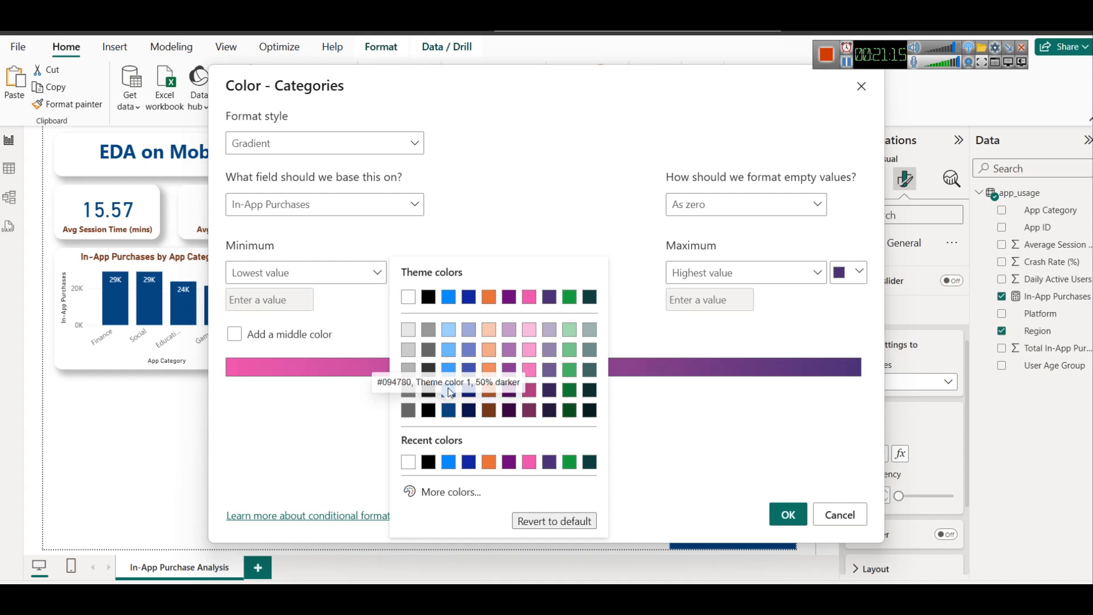
pyautogui.click(455, 335)
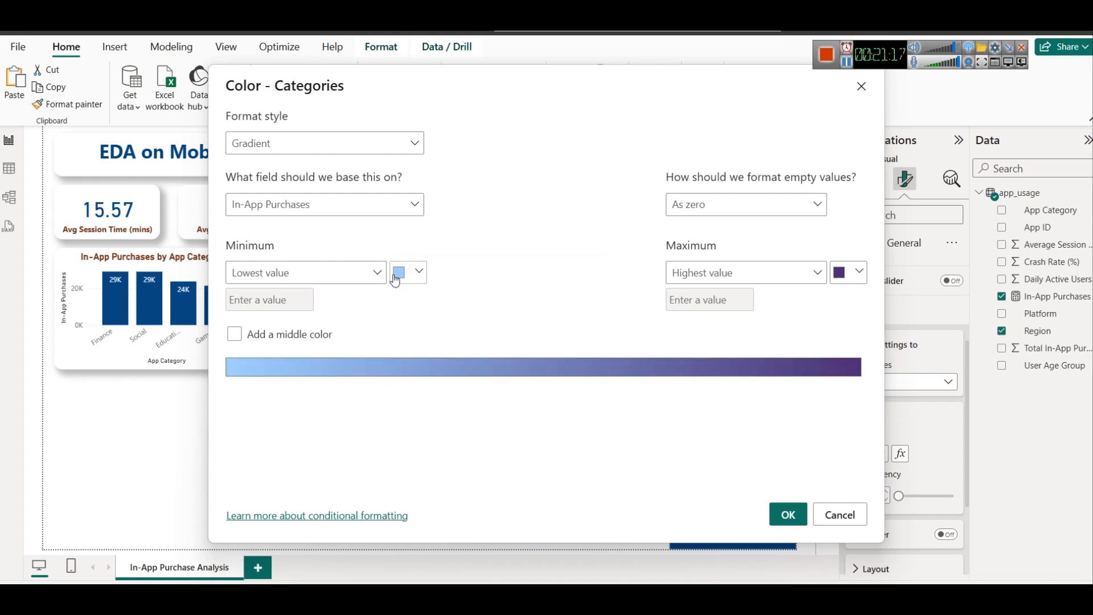
pyautogui.click(855, 272)
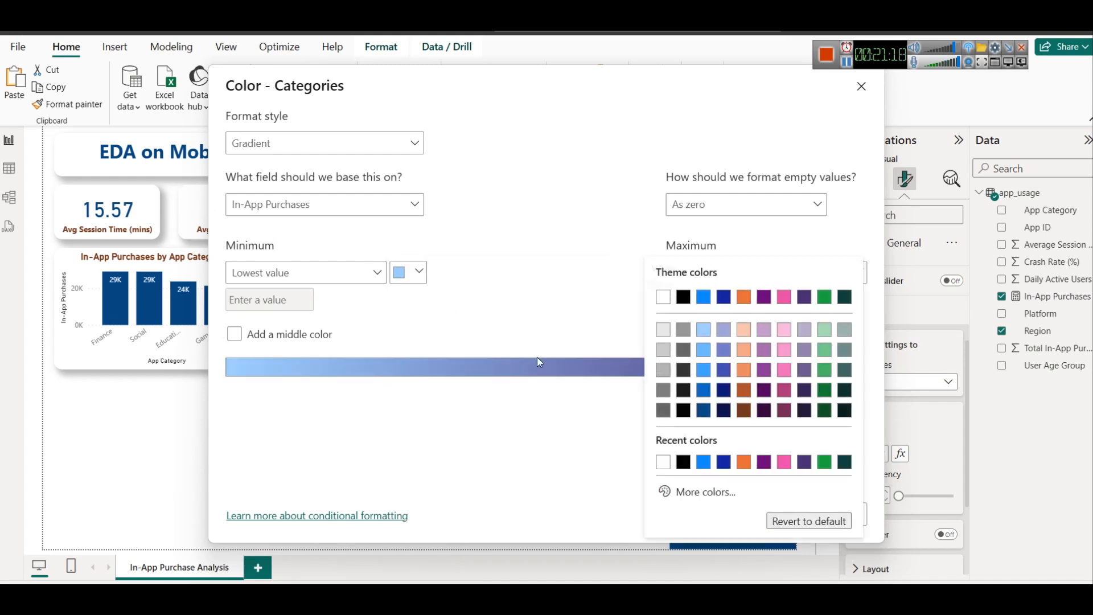
pyautogui.click(705, 418)
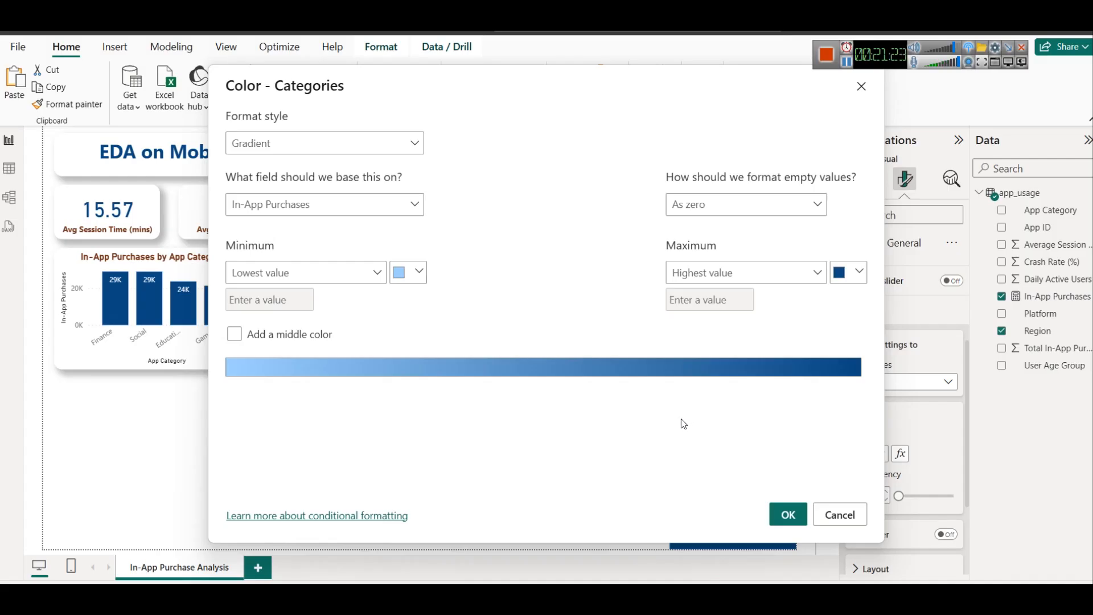
pyautogui.click(786, 514)
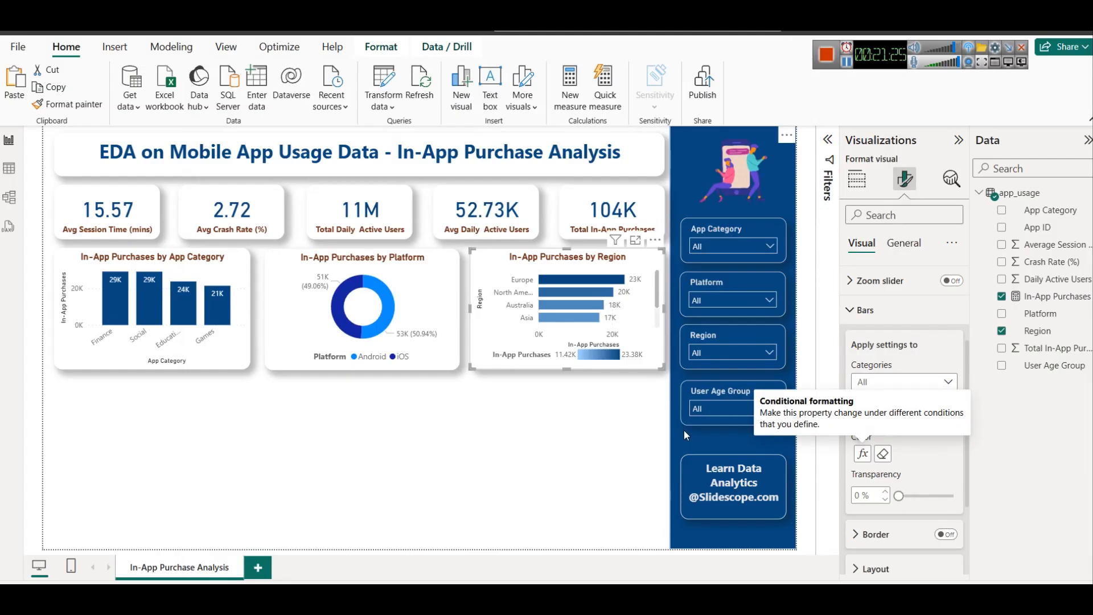
pyautogui.scroll(-2, 613, 303)
pyautogui.scroll(2, 613, 303)
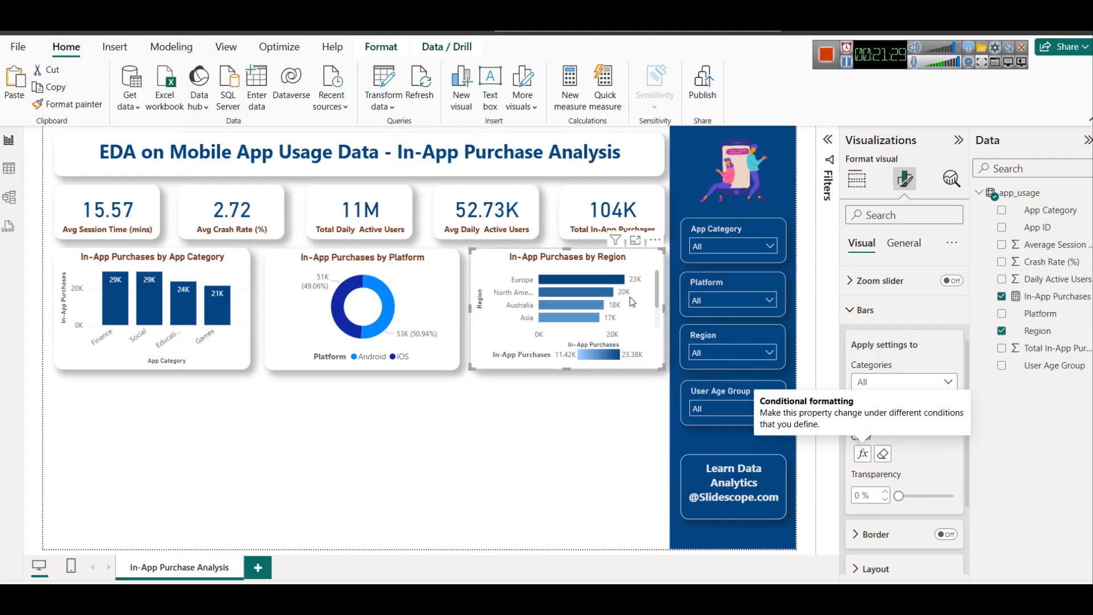
# Step: Convert the Region chart to a stacked column chart and the App Category chart to a clustered bar chart
pyautogui.click(856, 178)
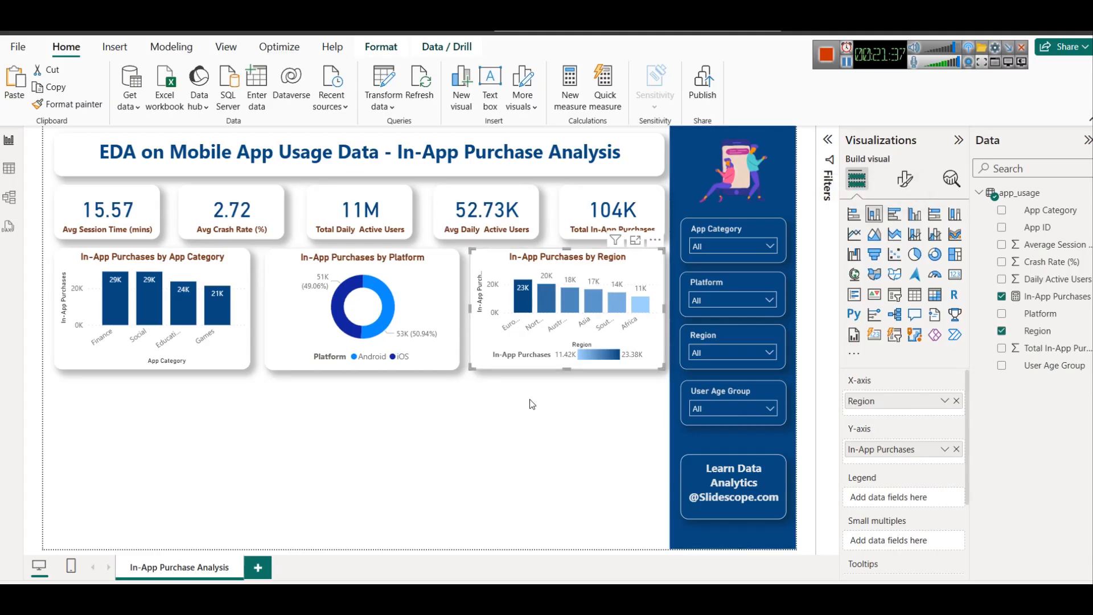
pyautogui.click(533, 434)
pyautogui.click(207, 260)
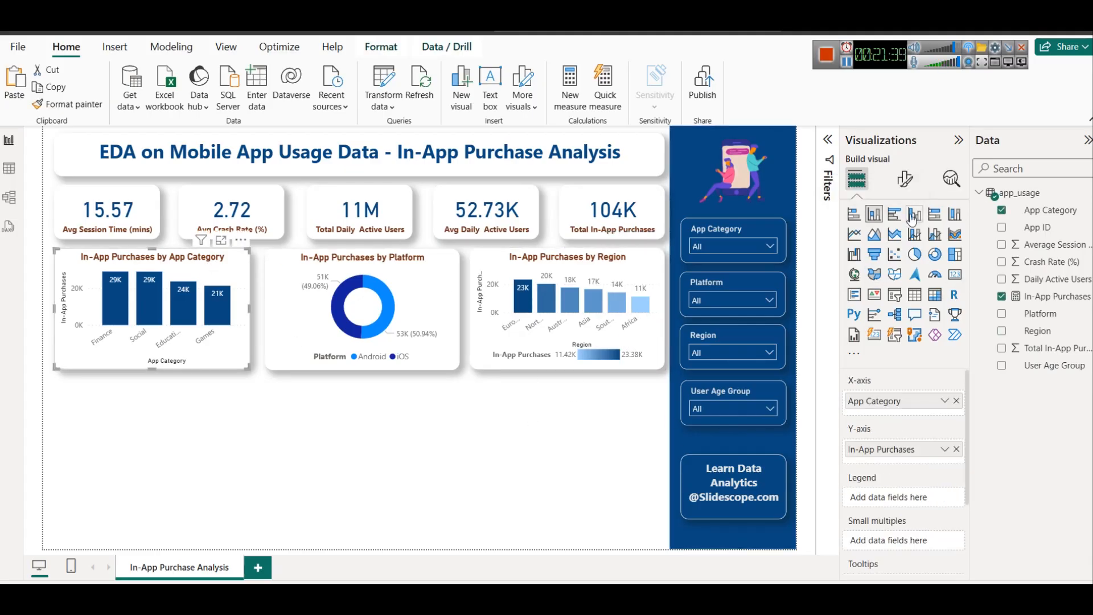
pyautogui.click(894, 214)
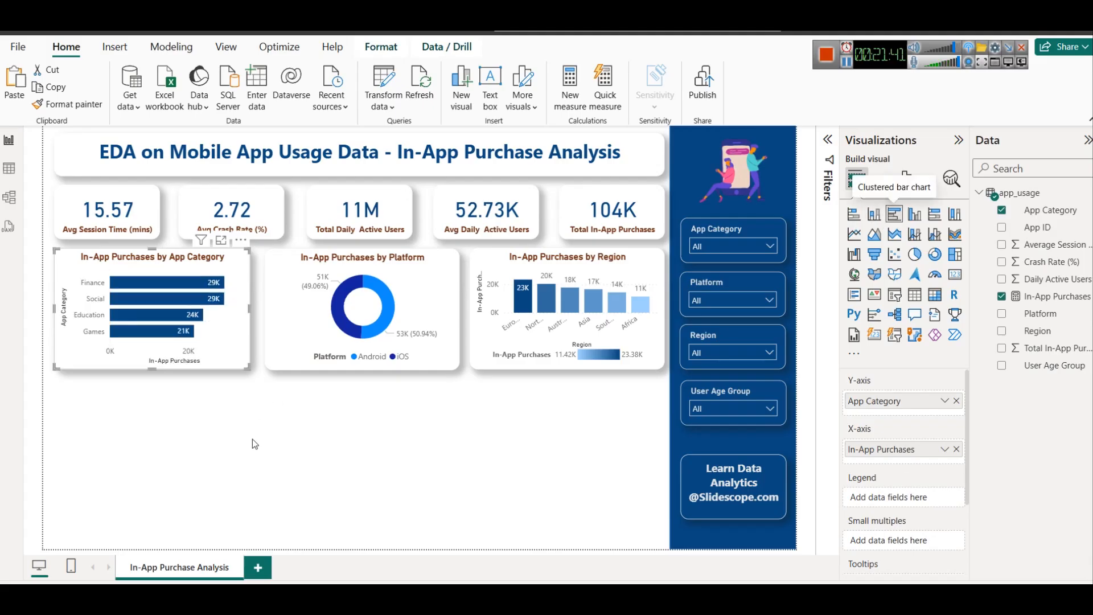
pyautogui.click(276, 455)
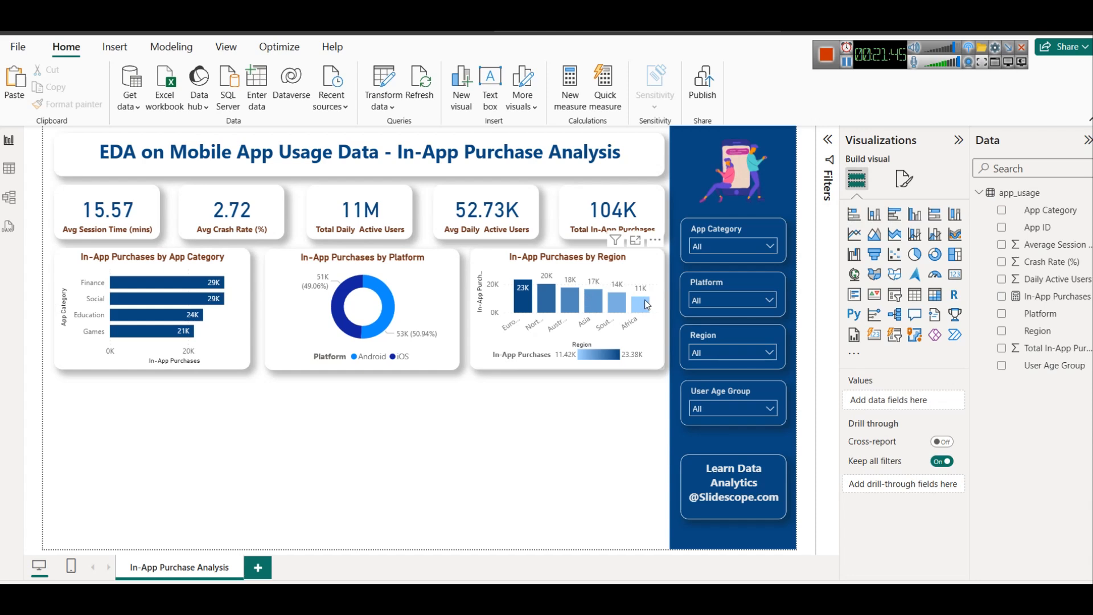
# Step: Turn off the legend of the In-App Purchases by Region column chart
pyautogui.moveTo(643, 299)
pyautogui.click(641, 255)
pyautogui.click(903, 179)
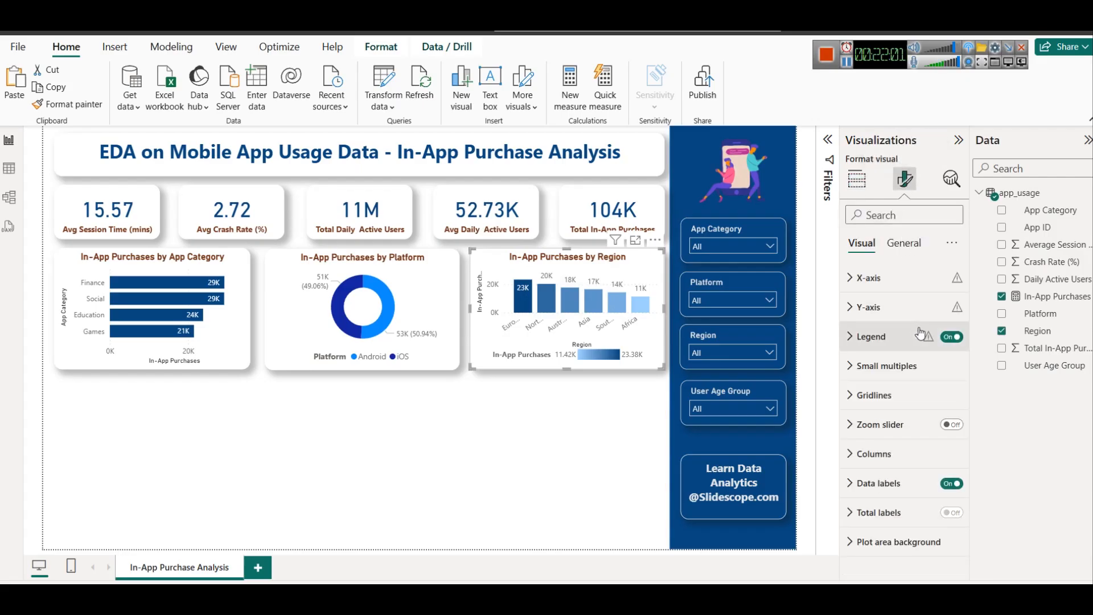
pyautogui.click(951, 336)
pyautogui.click(541, 418)
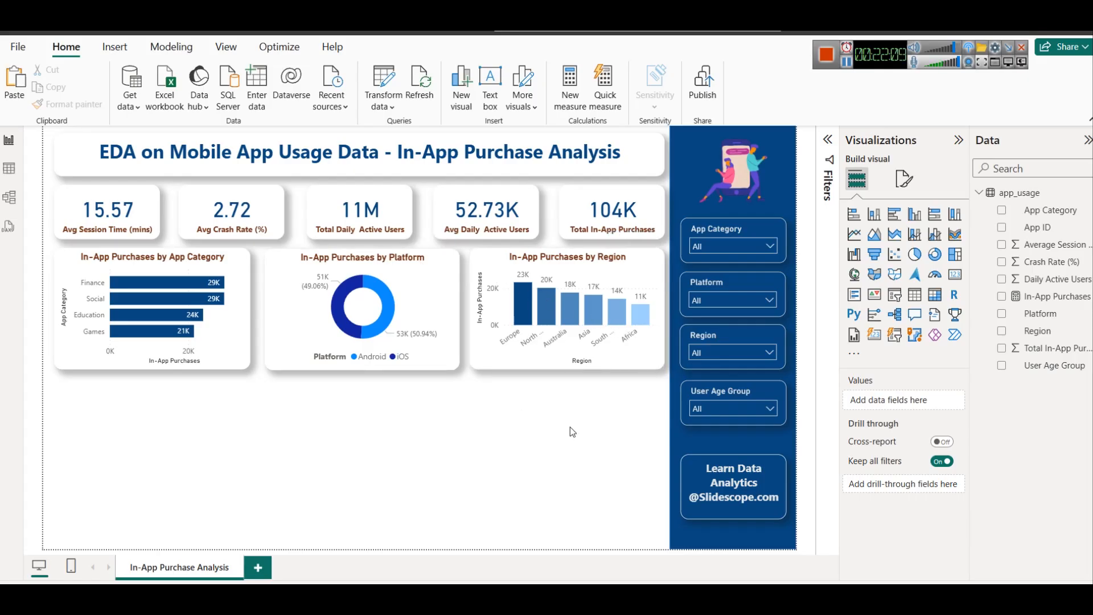
pyautogui.click(847, 63)
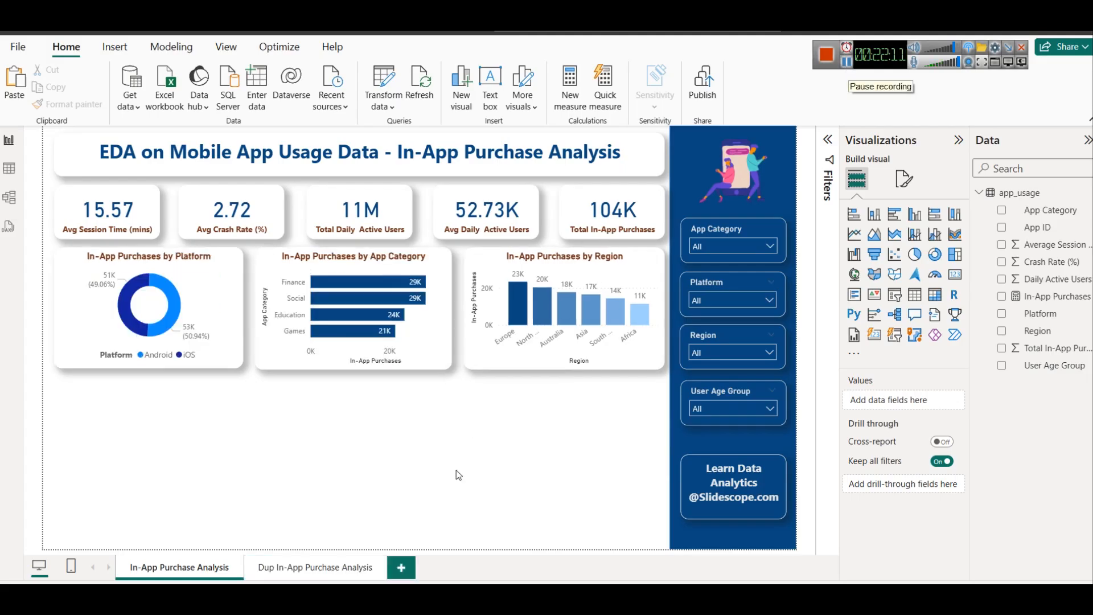
# Step: On the Dup In-App Purchase Analysis page, move the phone image across to the sidebar and nudge the App Category chart slightly left
pyautogui.click(296, 568)
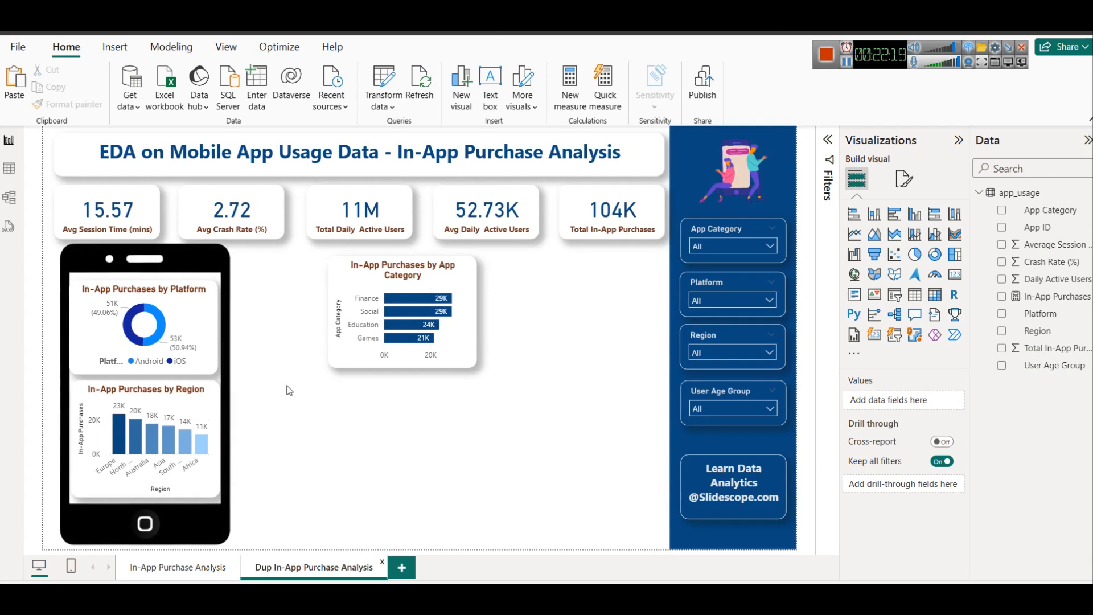
pyautogui.click(169, 280)
pyautogui.moveTo(168, 280); pyautogui.dragTo(629, 283)
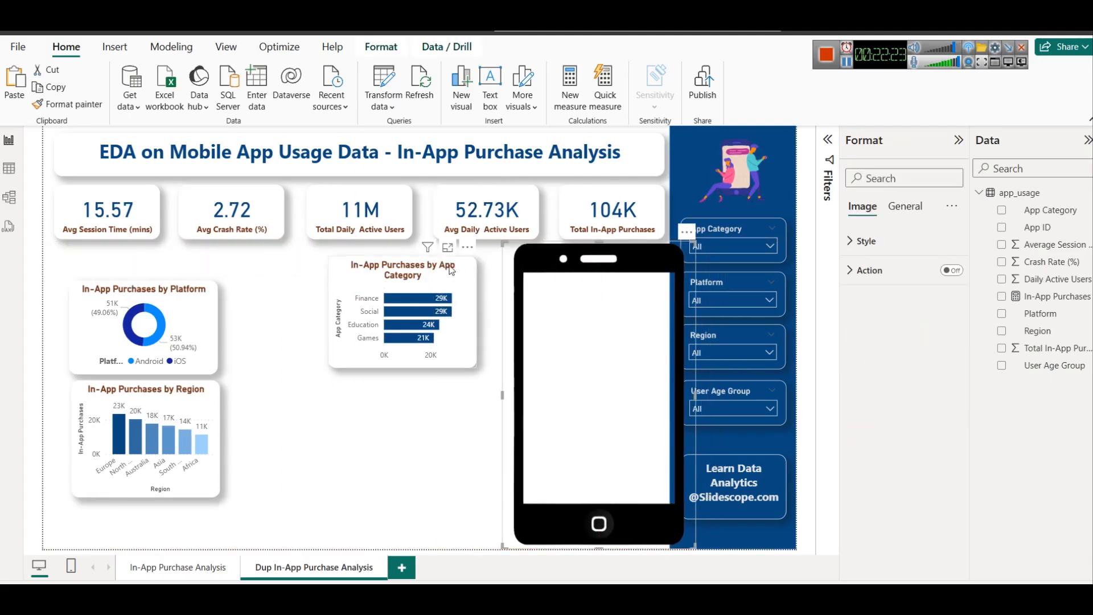
pyautogui.moveTo(451, 272); pyautogui.dragTo(440, 274)
pyautogui.moveTo(596, 273); pyautogui.dragTo(570, 272)
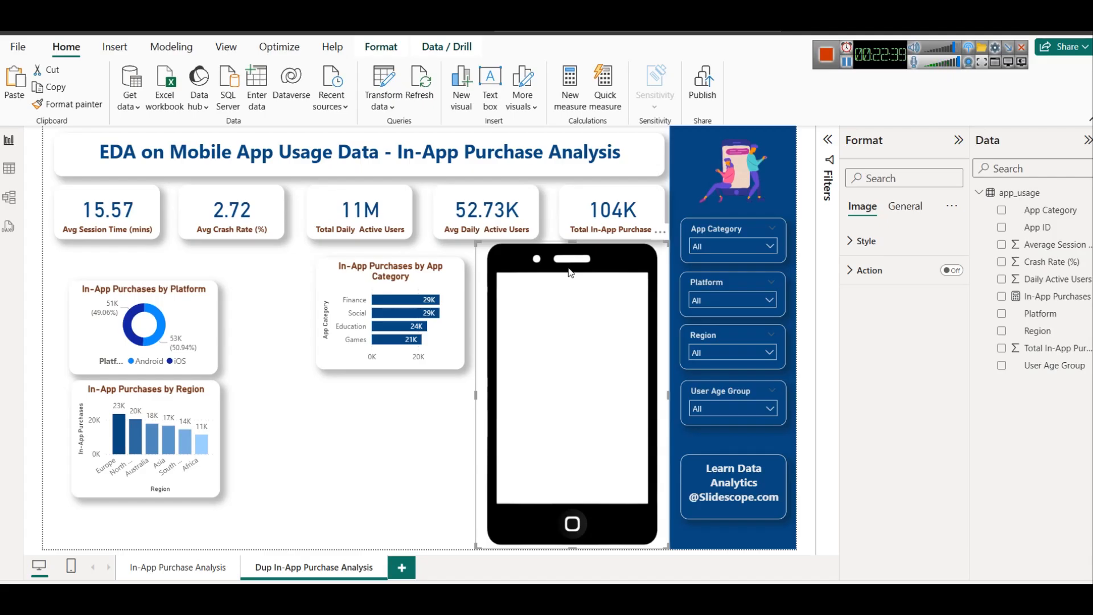
pyautogui.moveTo(571, 272); pyautogui.dragTo(389, 268)
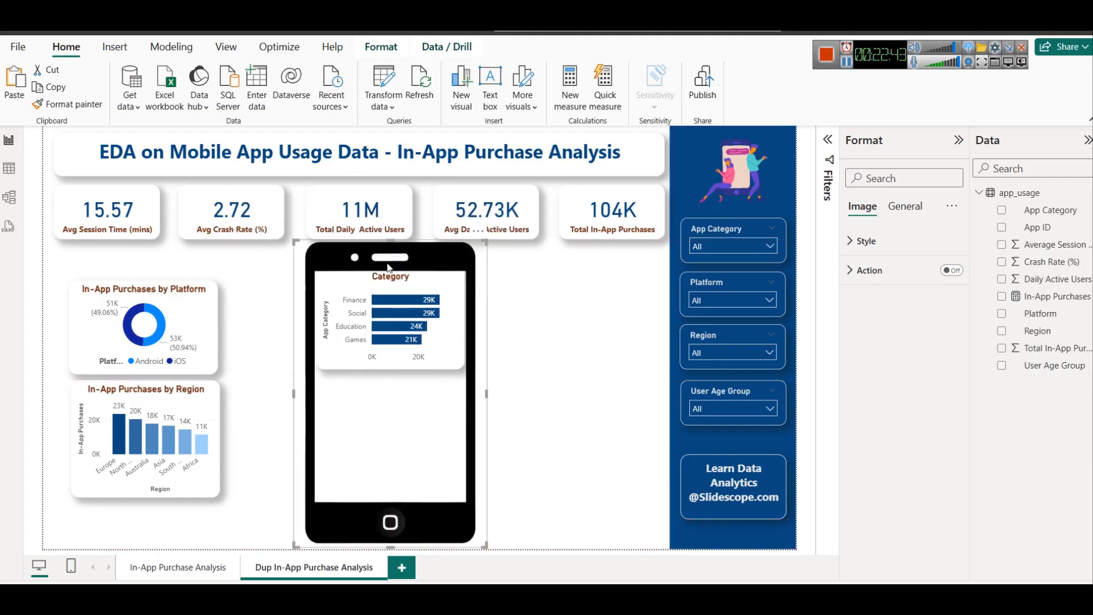
pyautogui.hotkey('ctrl', 'z')
pyautogui.hotkey('ctrl', 'z')
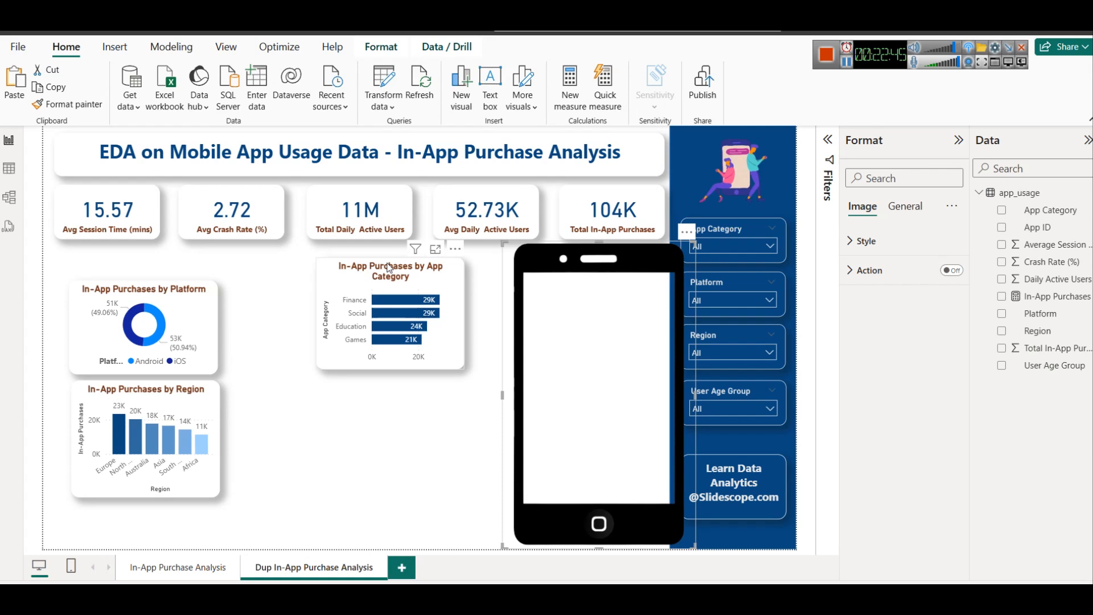
# Step: Shift the phone image clear of the sidebar and place the Platform donut above the Region column chart inside its screen
pyautogui.moveTo(554, 267); pyautogui.dragTo(537, 272)
pyautogui.moveTo(118, 306); pyautogui.dragTo(547, 300)
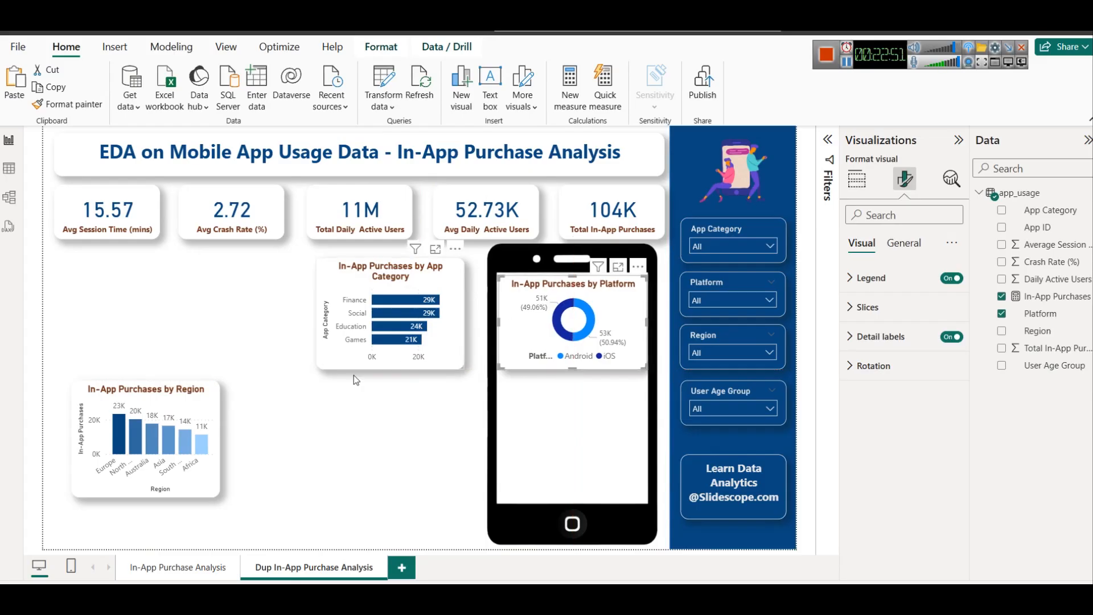
pyautogui.moveTo(156, 397); pyautogui.dragTo(568, 388)
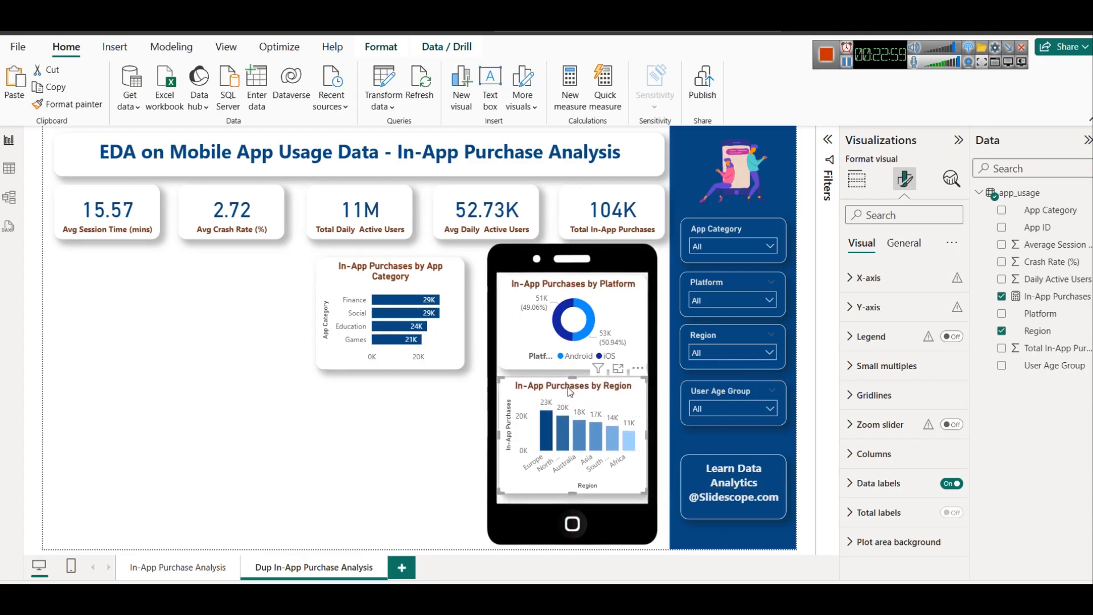
pyautogui.click(438, 411)
# Step: Make the Region chart in the phone slightly shorter from its upper edge and extend the Platform chart slightly downward
pyautogui.click(568, 386)
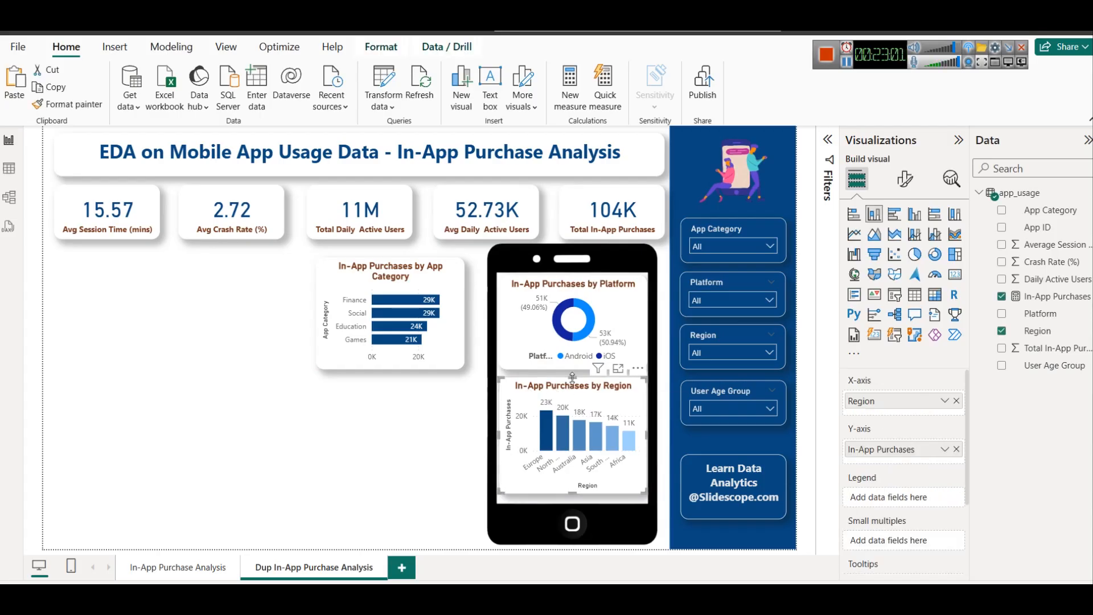
pyautogui.moveTo(572, 379); pyautogui.dragTo(571, 371)
pyautogui.click(570, 369)
pyautogui.click(452, 415)
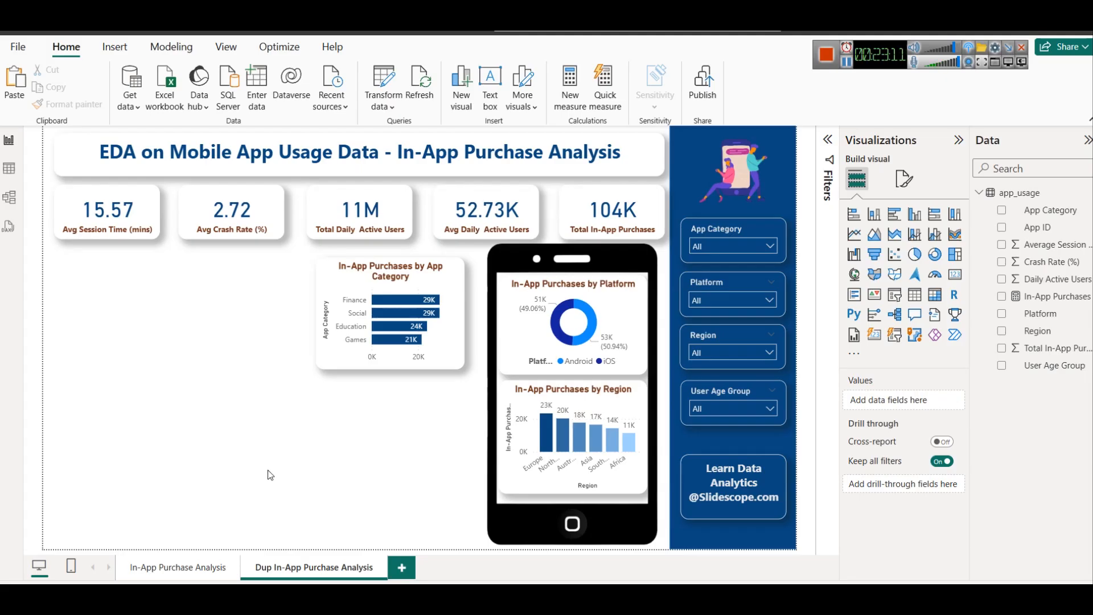
# Step: On the In-App Purchase Analysis page, narrow the Region chart slightly from its left edge and widen the App Category chart slightly to the right
pyautogui.click(186, 573)
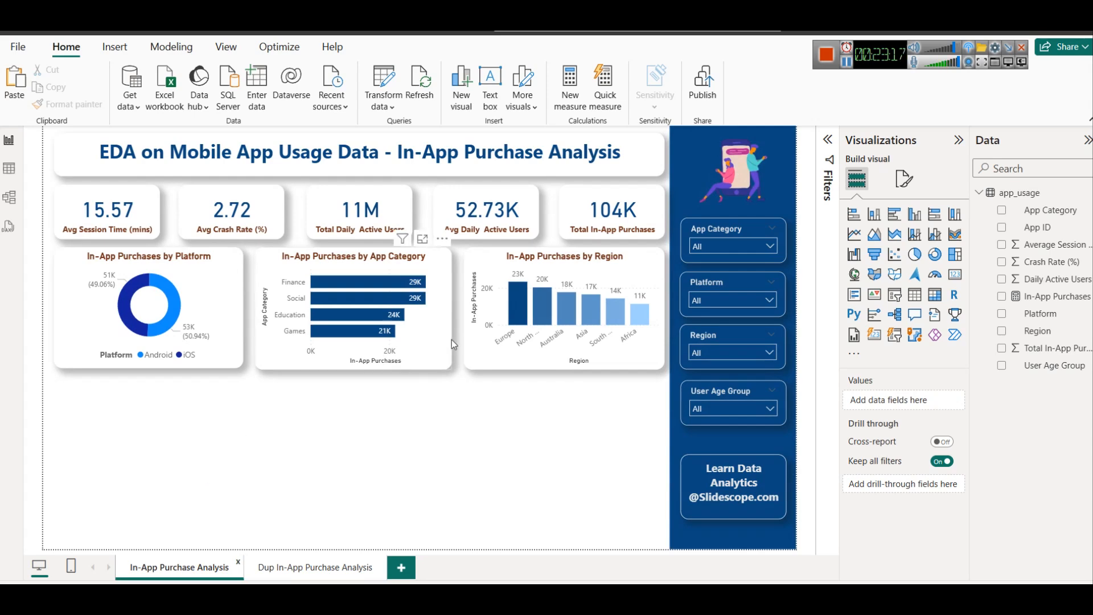
pyautogui.click(469, 312)
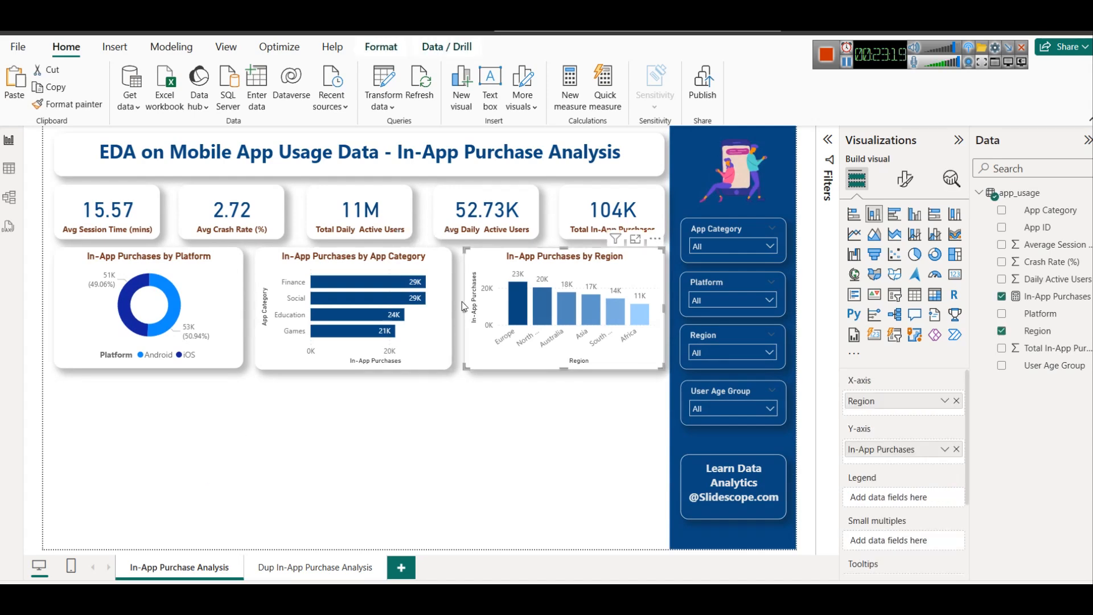
pyautogui.moveTo(463, 308); pyautogui.dragTo(466, 312)
pyautogui.click(451, 303)
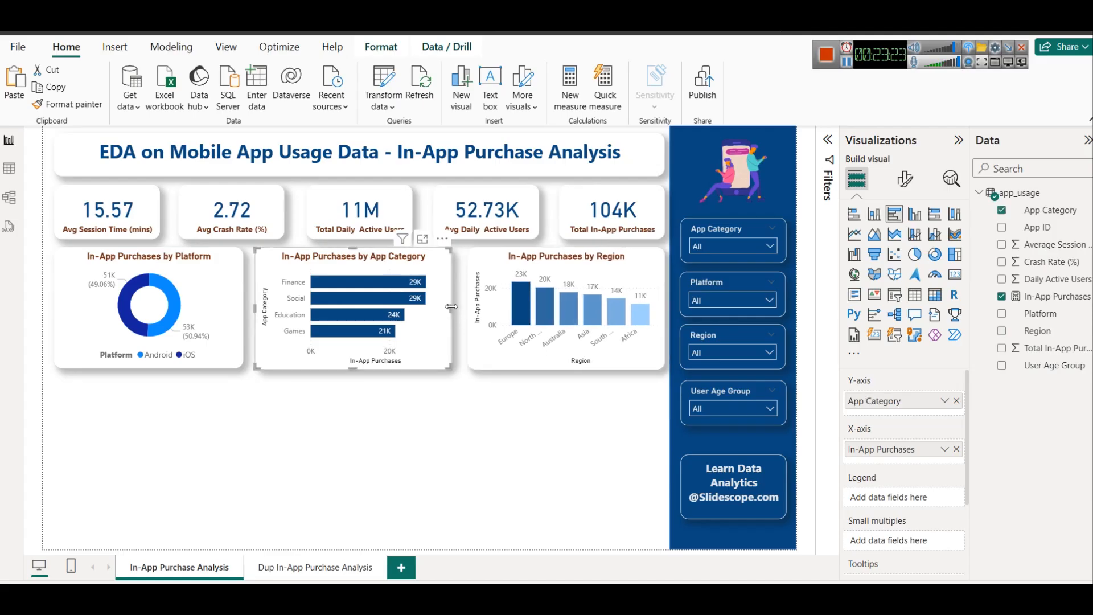
pyautogui.moveTo(455, 306); pyautogui.dragTo(457, 307)
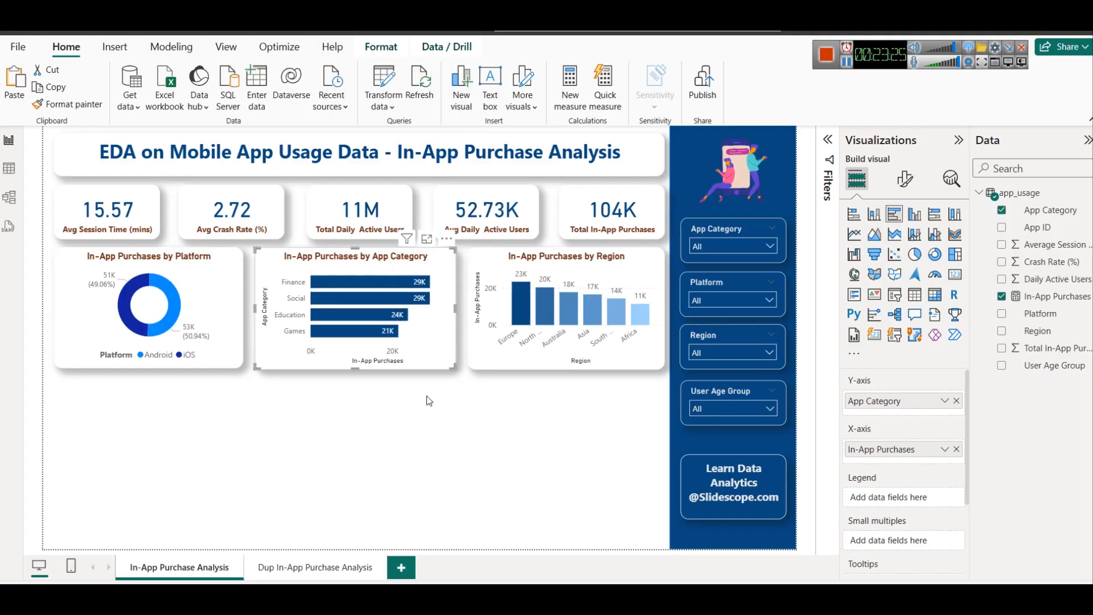
pyautogui.click(429, 399)
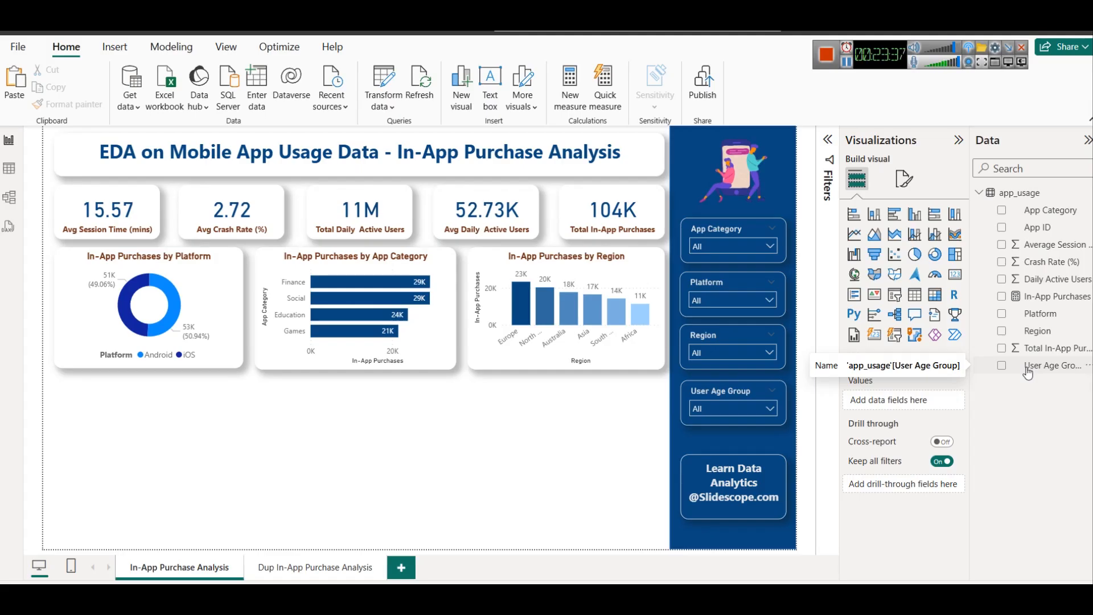
# Step: Duplicate the In-App Purchases by Platform donut chart and place the copy below the original, aligned with its sides
pyautogui.click(196, 285)
pyautogui.hotkey('ctrl', 'c')
pyautogui.hotkey('ctrl', 'v')
pyautogui.moveTo(196, 285); pyautogui.dragTo(190, 453)
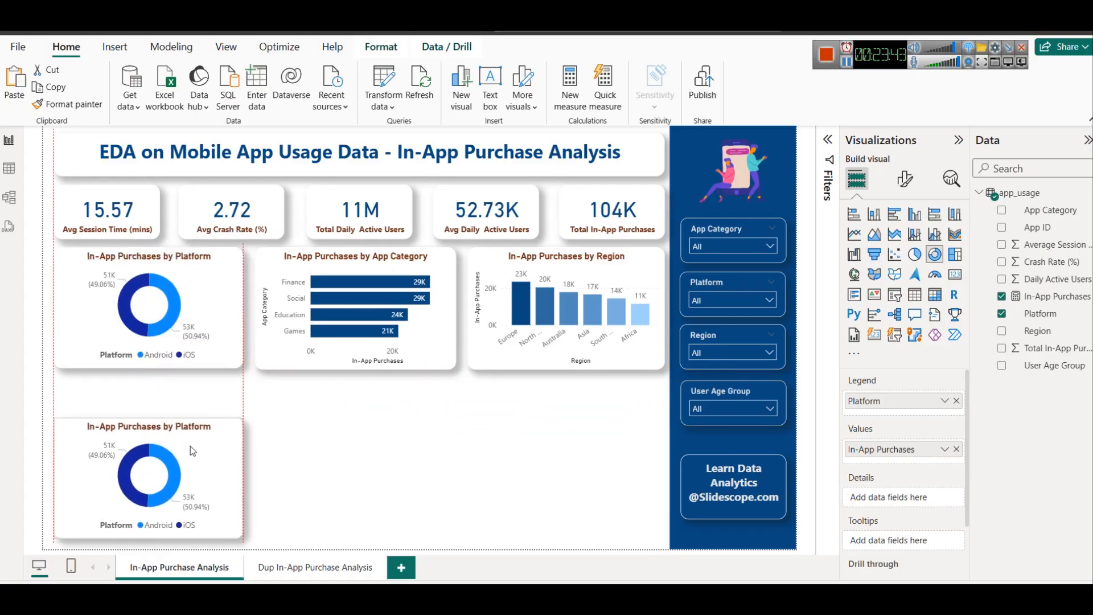
# Step: Extend the original Platform donut downward and the copied donut upward, leaving only a narrow gap between them
pyautogui.click(151, 357)
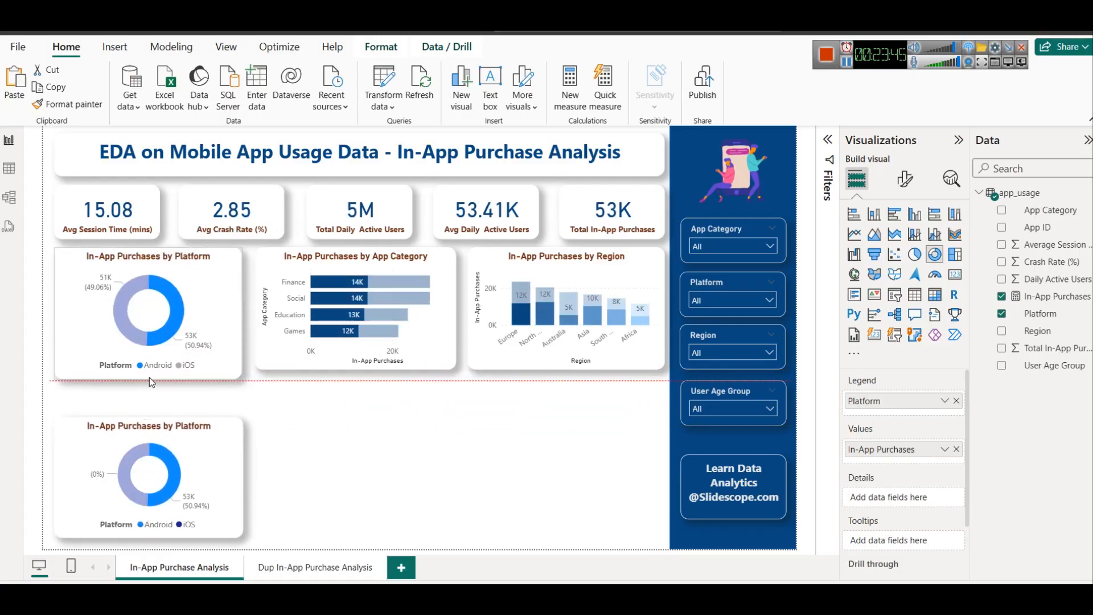
pyautogui.moveTo(154, 422); pyautogui.dragTo(148, 388)
pyautogui.click(141, 373)
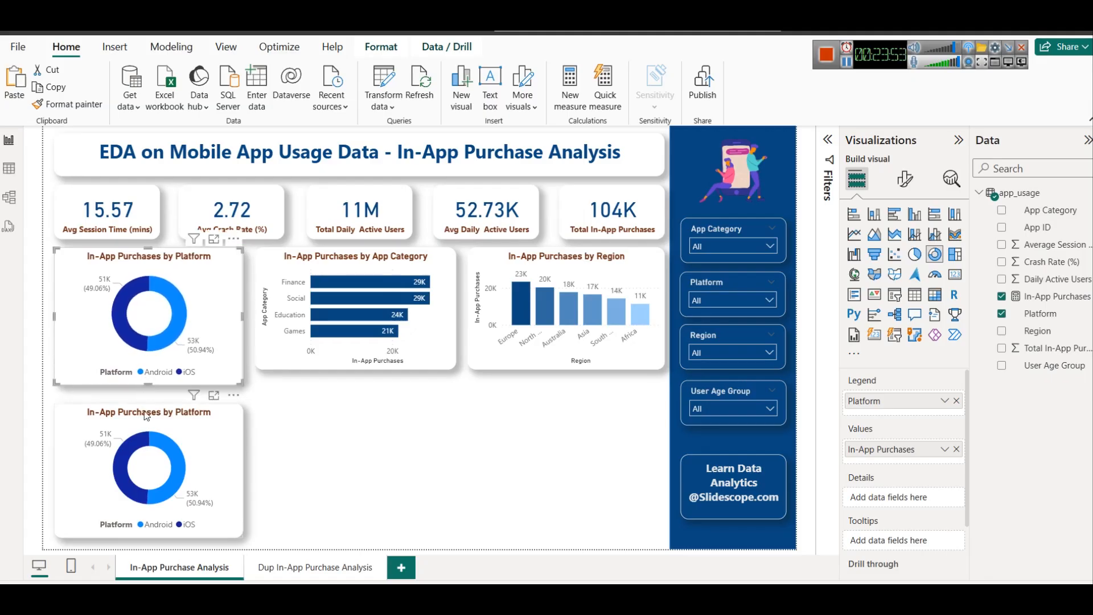
pyautogui.click(151, 405)
pyautogui.moveTo(148, 403); pyautogui.dragTo(147, 396)
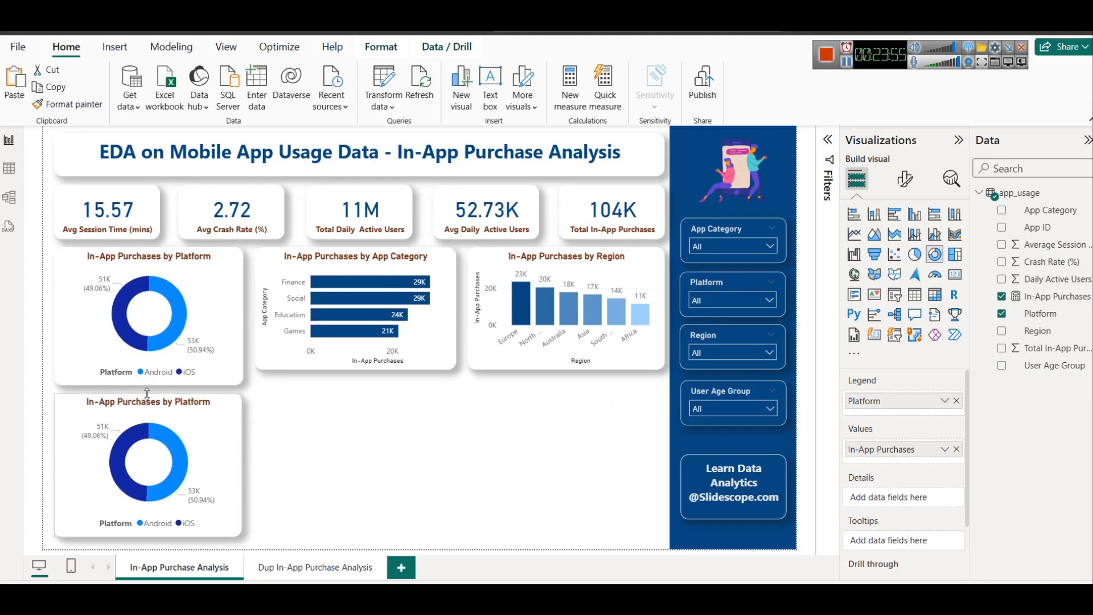
pyautogui.click(274, 410)
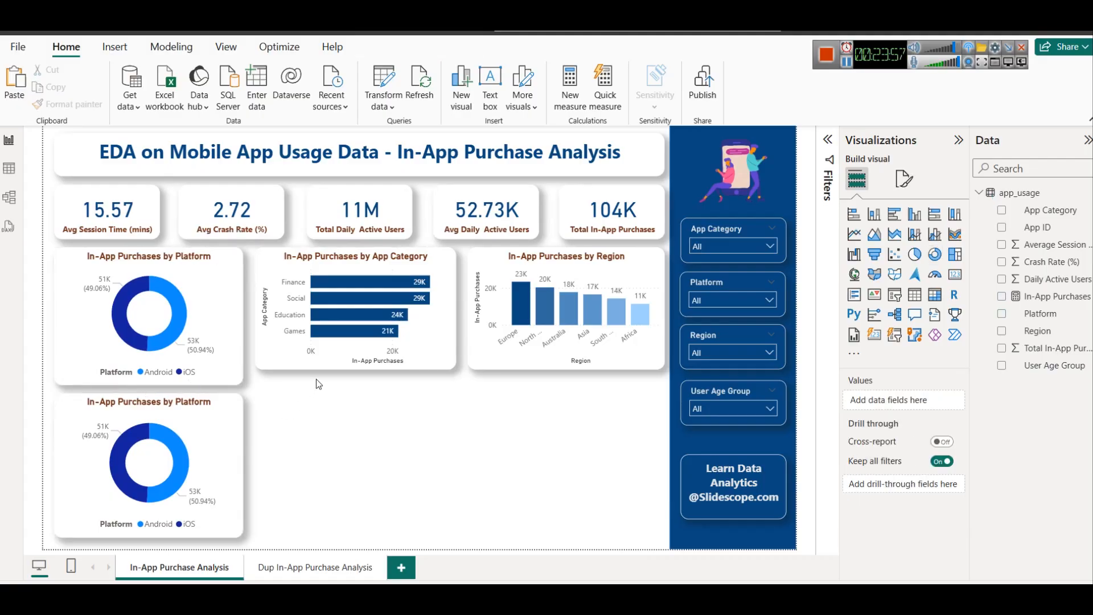
# Step: Extend the App Category and Region charts downward to align with the lower edge of the original Platform donut
pyautogui.click(347, 362)
pyautogui.moveTo(357, 370); pyautogui.dragTo(357, 388)
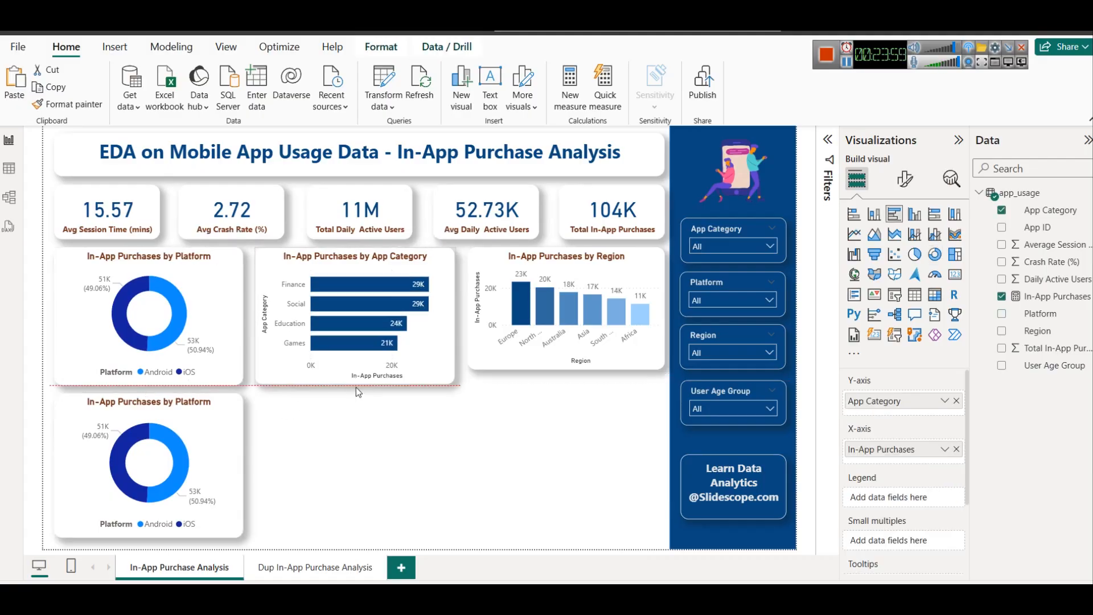
pyautogui.click(551, 364)
pyautogui.moveTo(564, 370); pyautogui.dragTo(566, 383)
pyautogui.click(487, 485)
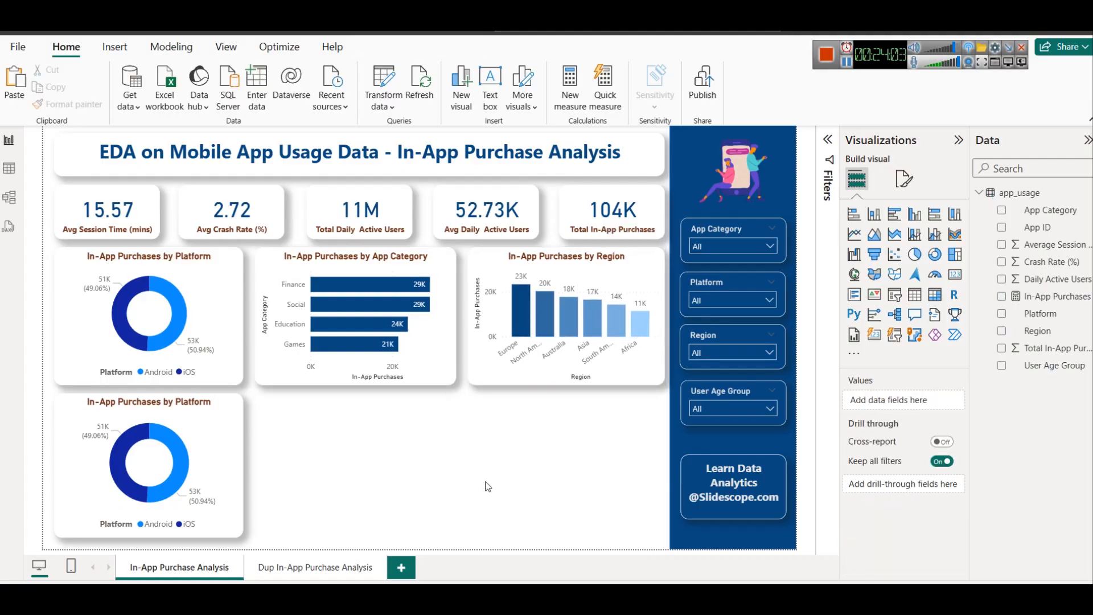
# Step: Replace Platform with User Age Group as the copied donut's legend field and convert the visual to a pie chart
pyautogui.click(205, 424)
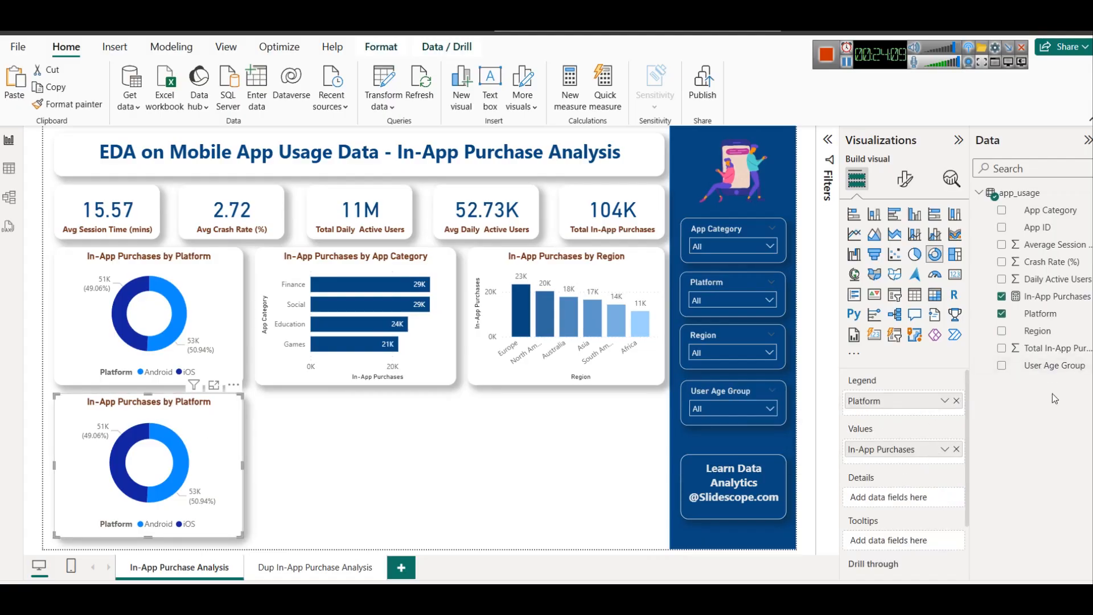
pyautogui.moveTo(1047, 366); pyautogui.dragTo(942, 405)
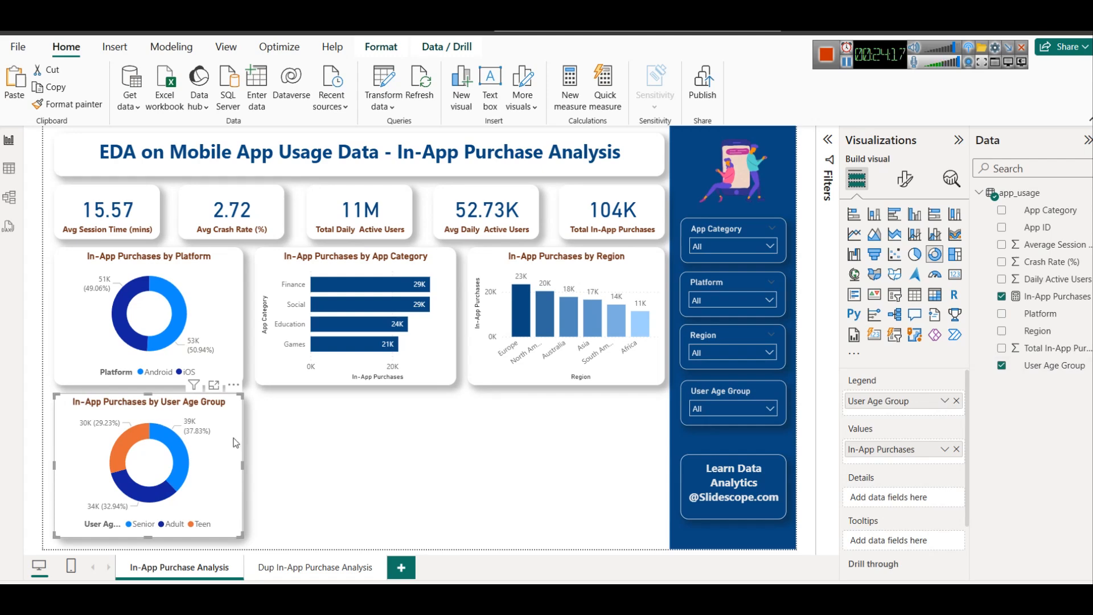
pyautogui.moveTo(179, 444)
pyautogui.click(914, 254)
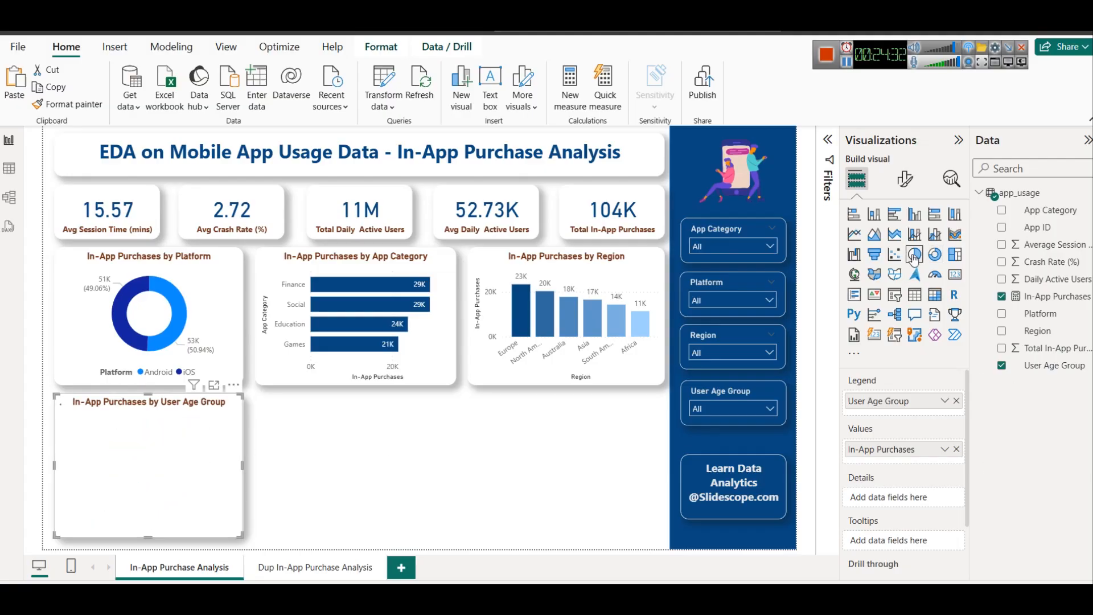
pyautogui.click(352, 433)
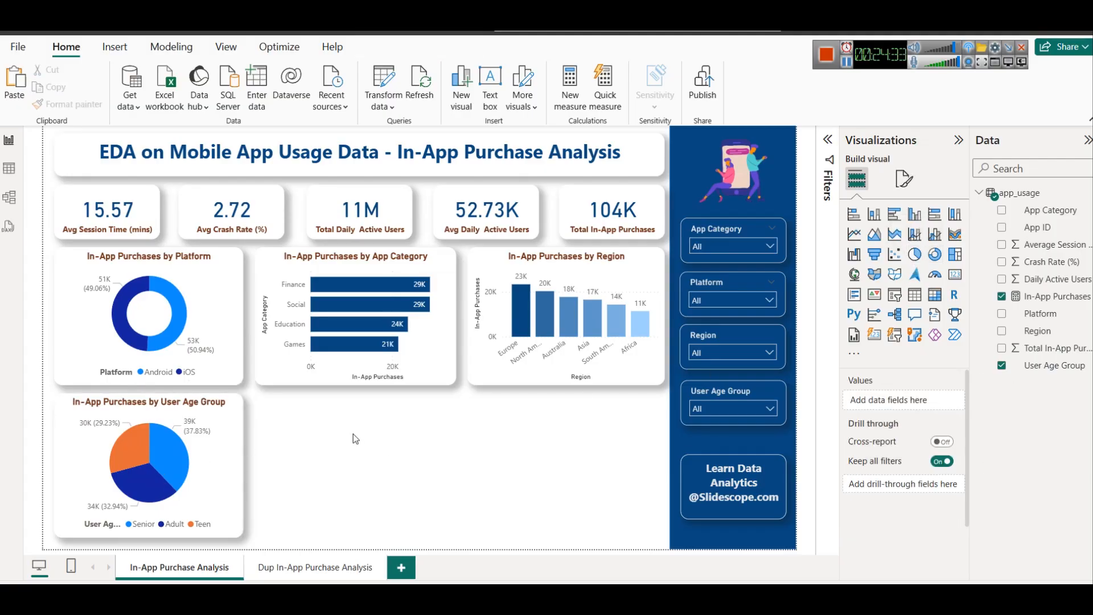
# Step: On the Dup In-App Purchase Analysis page, move the App Category chart to the far left and place a second phone image left of the first
pyautogui.click(227, 424)
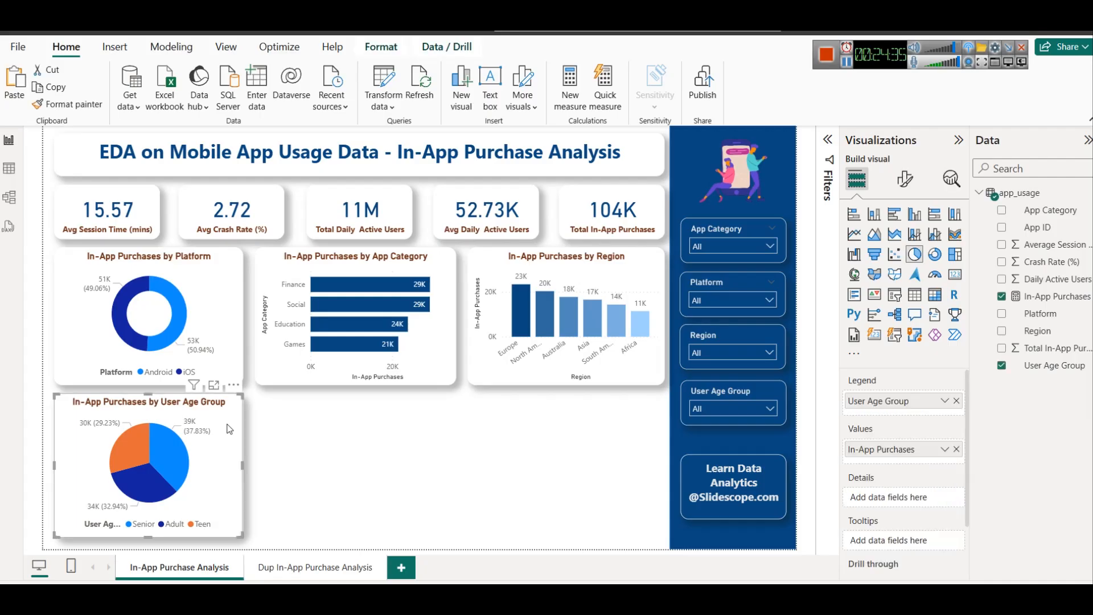
pyautogui.click(351, 571)
pyautogui.moveTo(405, 271); pyautogui.dragTo(186, 274)
pyautogui.click(558, 257)
pyautogui.moveTo(558, 258); pyautogui.dragTo(339, 268)
pyautogui.click(482, 267)
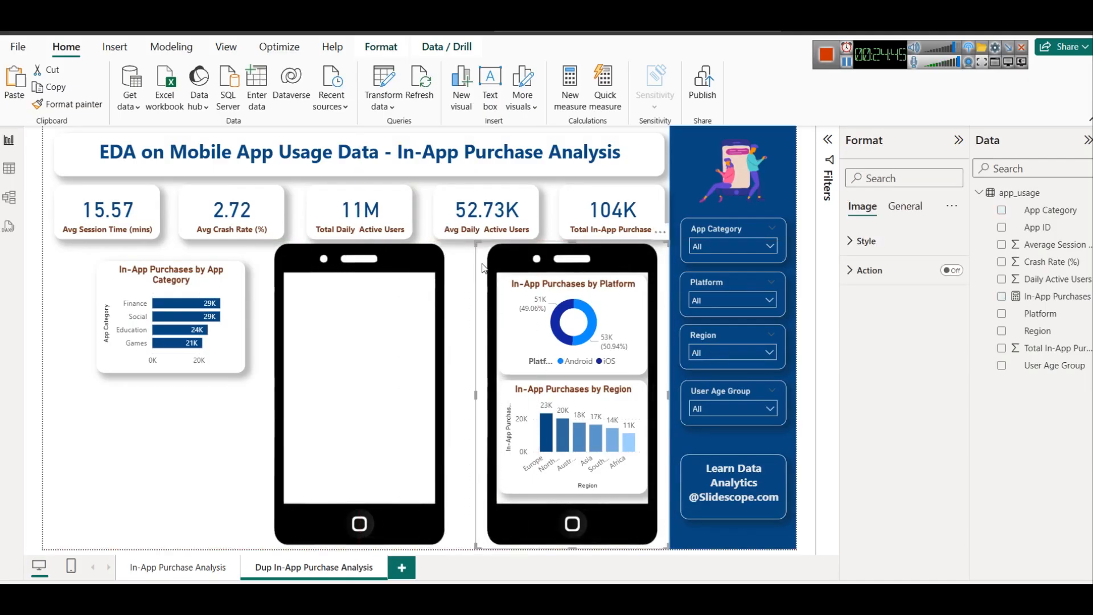
# Step: Move the App Category chart onto the middle phone and place a third phone image at the left side of the page
pyautogui.moveTo(210, 285); pyautogui.dragTo(376, 387)
pyautogui.click(323, 267)
pyautogui.moveTo(323, 267); pyautogui.dragTo(114, 268)
# Step: Send the middle phone image to the back so it sits behind the App Category chart
pyautogui.click(360, 375)
pyautogui.moveTo(359, 374); pyautogui.dragTo(404, 330)
pyautogui.moveTo(405, 323); pyautogui.dragTo(405, 323)
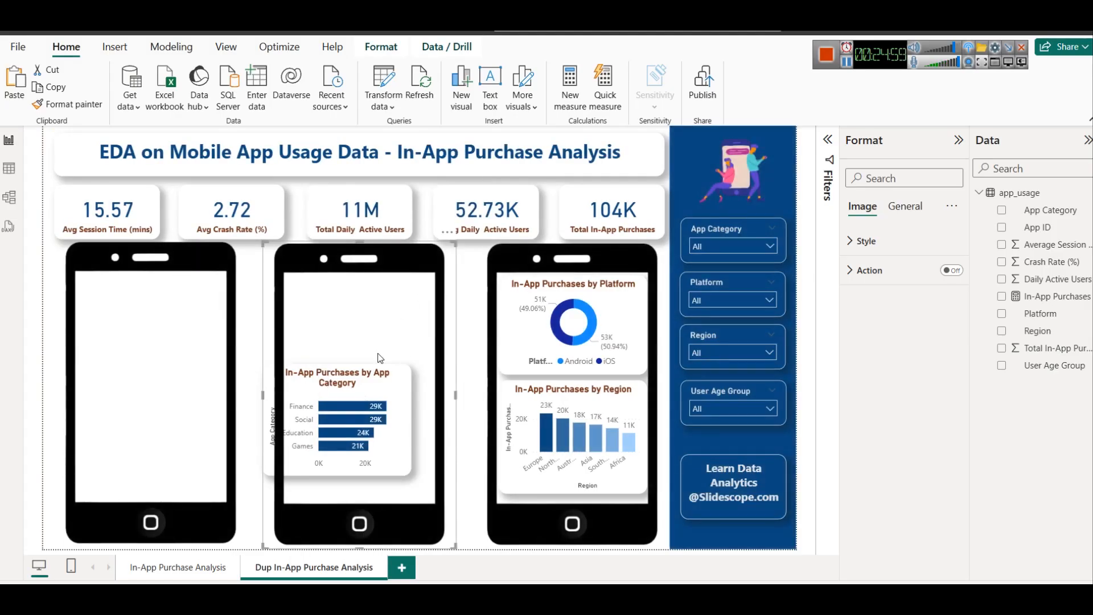
pyautogui.moveTo(342, 389)
pyautogui.mouseDown()
pyautogui.moveTo(369, 392)
pyautogui.moveTo(356, 392)
pyautogui.mouseUp()
pyautogui.rightClick(357, 319)
pyautogui.click(381, 46)
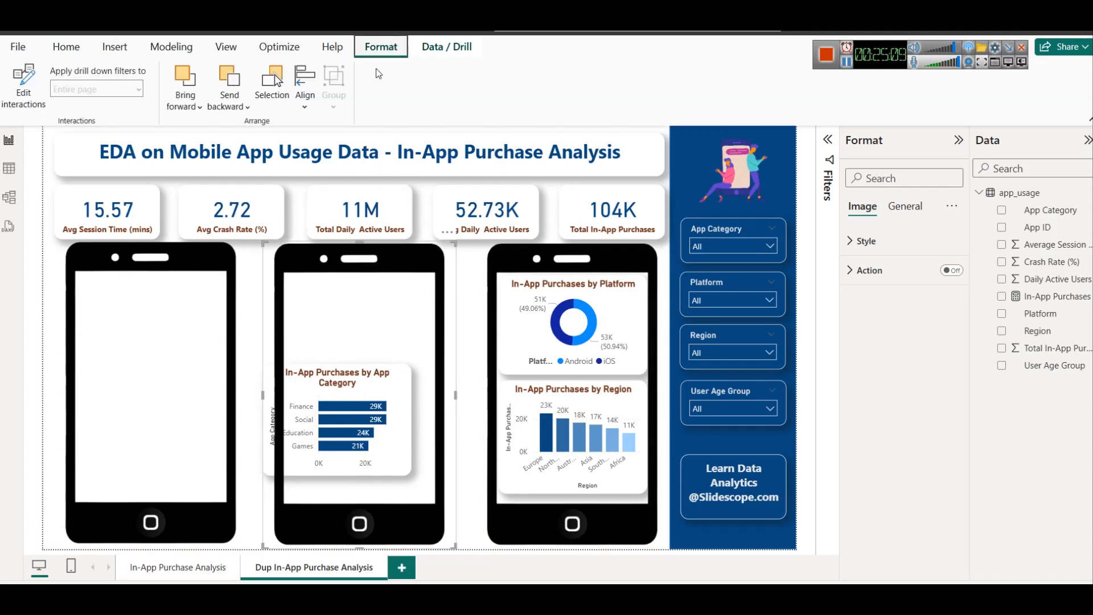
pyautogui.click(239, 109)
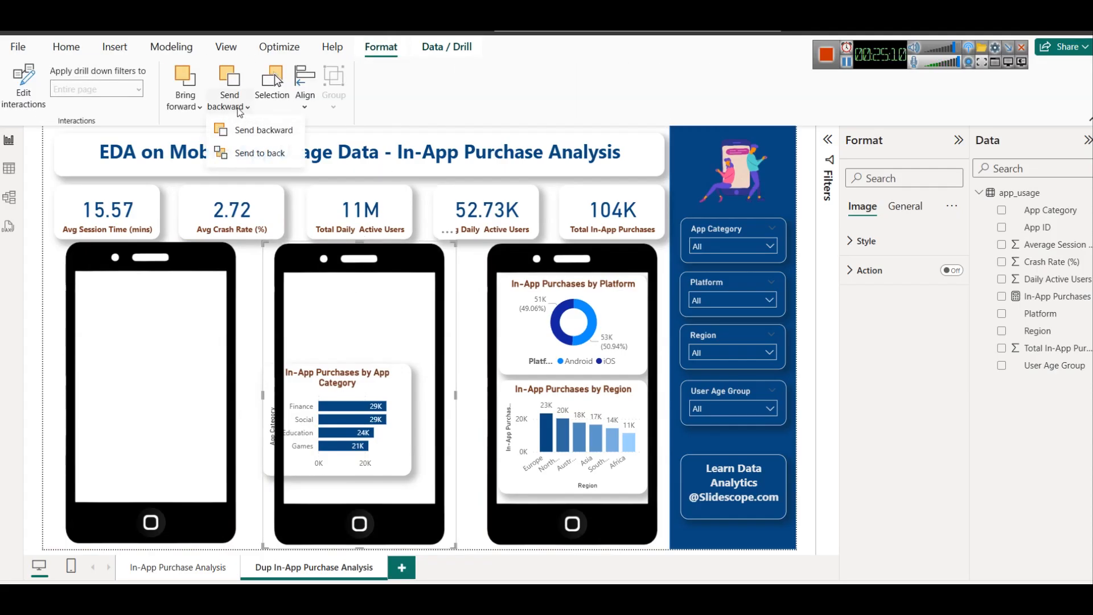
pyautogui.click(255, 146)
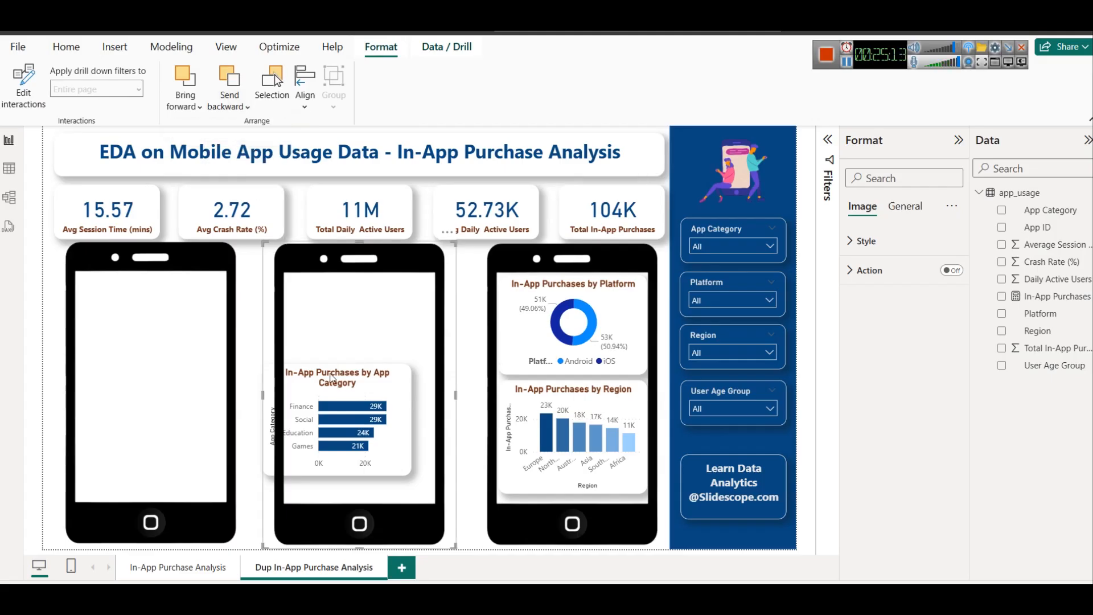
pyautogui.click(240, 108)
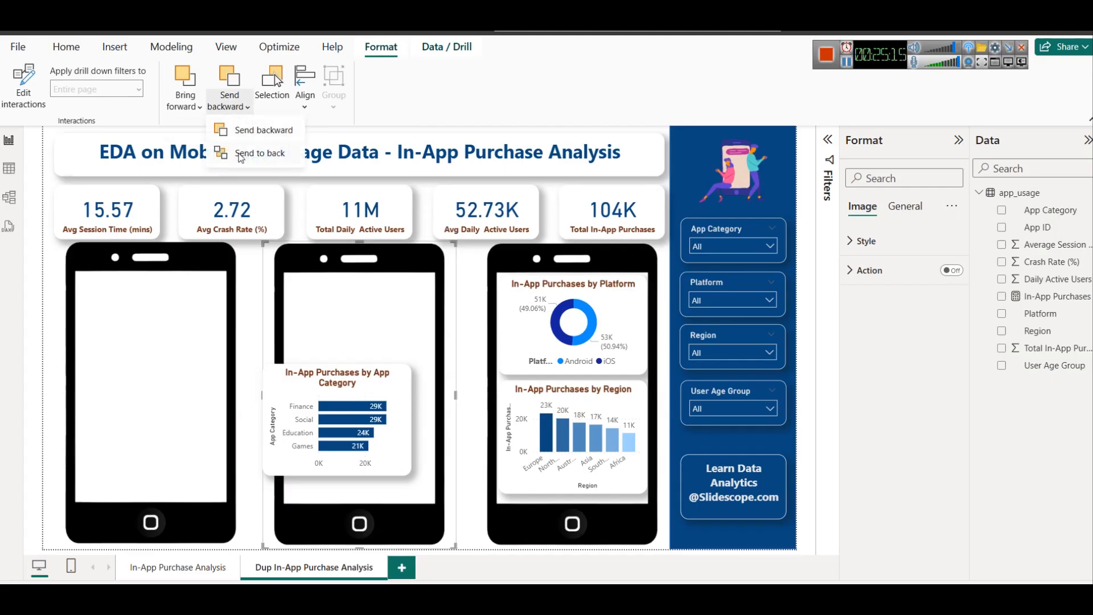
pyautogui.click(240, 151)
# Step: Place the App Category chart at the top of the middle phone's screen
pyautogui.click(206, 316)
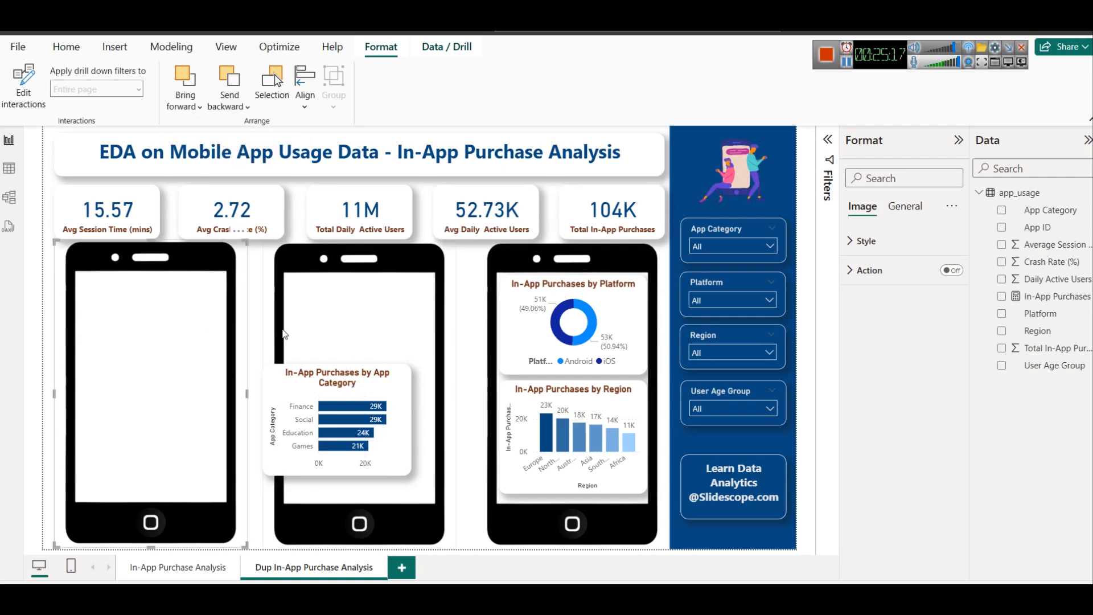
pyautogui.click(289, 386)
pyautogui.moveTo(289, 385); pyautogui.dragTo(312, 291)
pyautogui.click(463, 327)
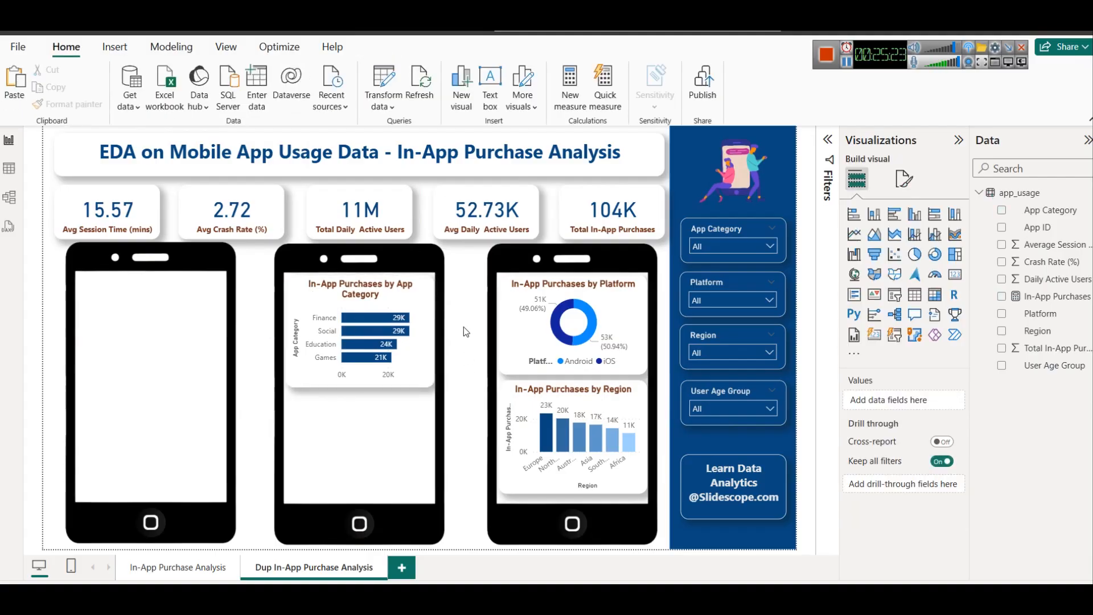
# Step: Rename the App Category chart's X-axis field to Purchases and fine-tune the chart's height from its lower edge
pyautogui.click(349, 381)
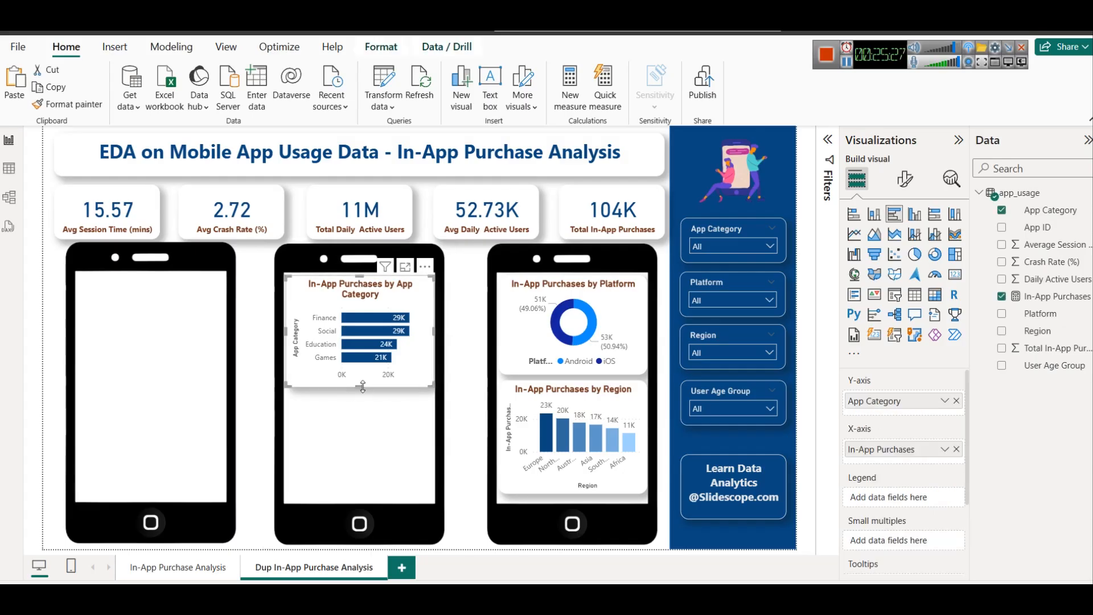
pyautogui.moveTo(361, 387)
pyautogui.mouseDown()
pyautogui.moveTo(363, 372)
pyautogui.moveTo(362, 391)
pyautogui.mouseUp()
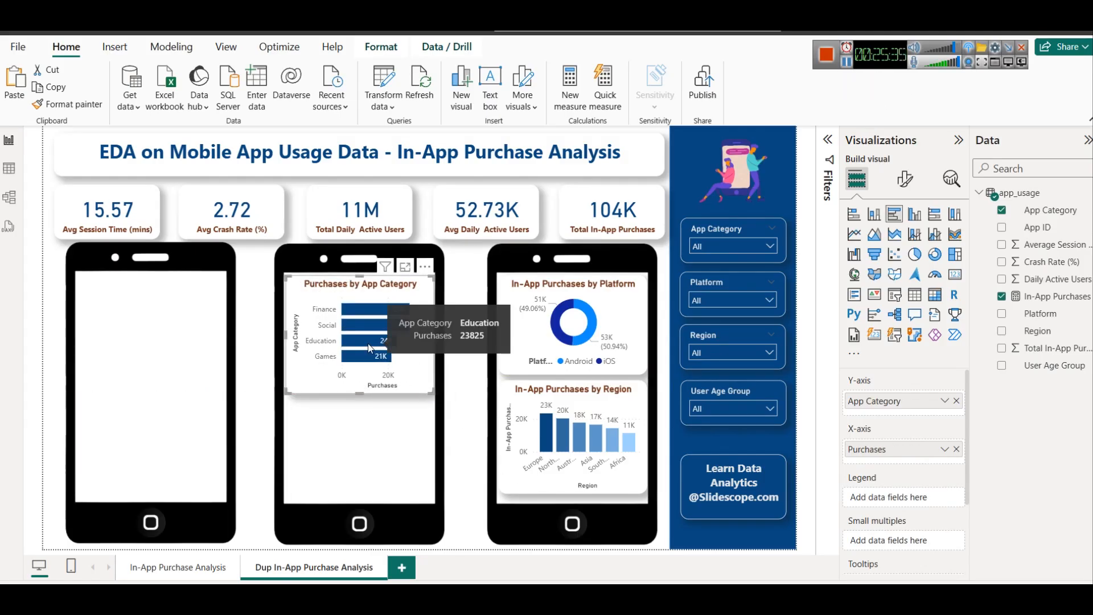
pyautogui.moveTo(360, 307)
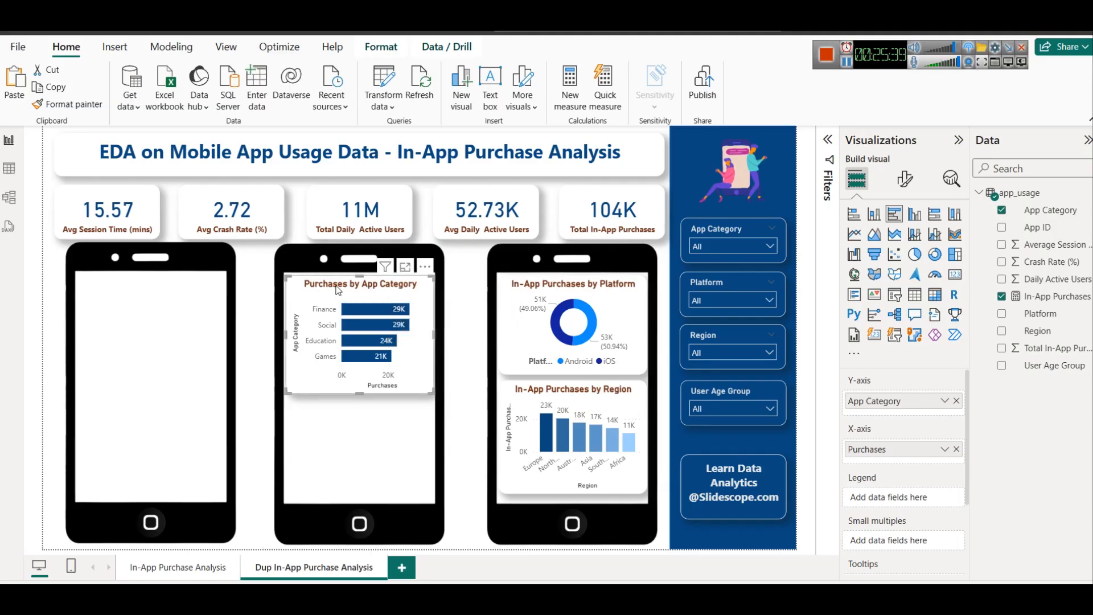
pyautogui.click(468, 320)
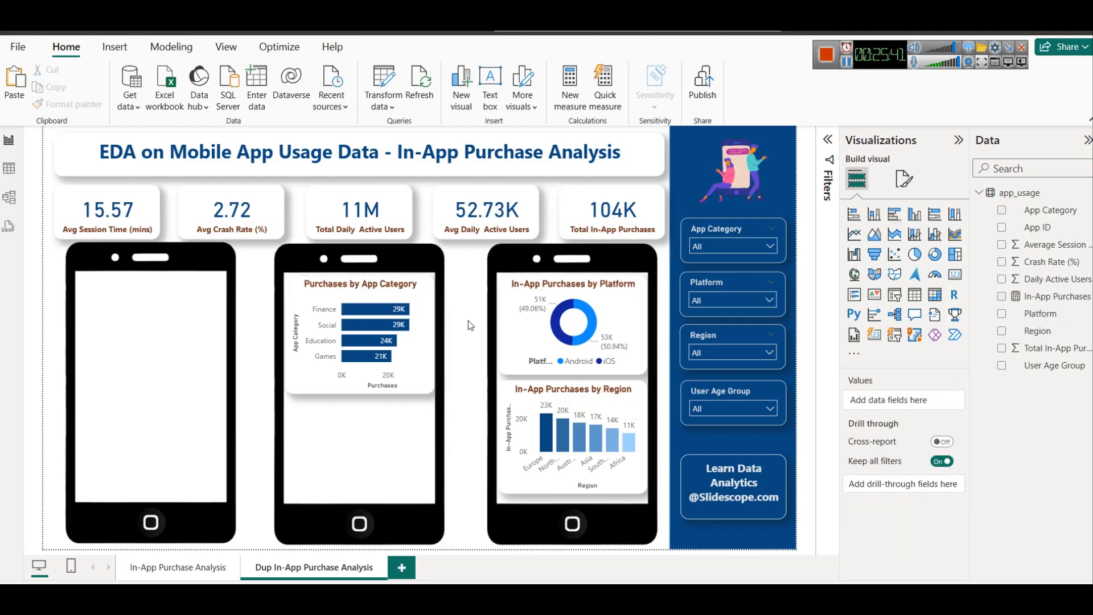
pyautogui.click(349, 394)
pyautogui.moveTo(350, 394); pyautogui.dragTo(354, 387)
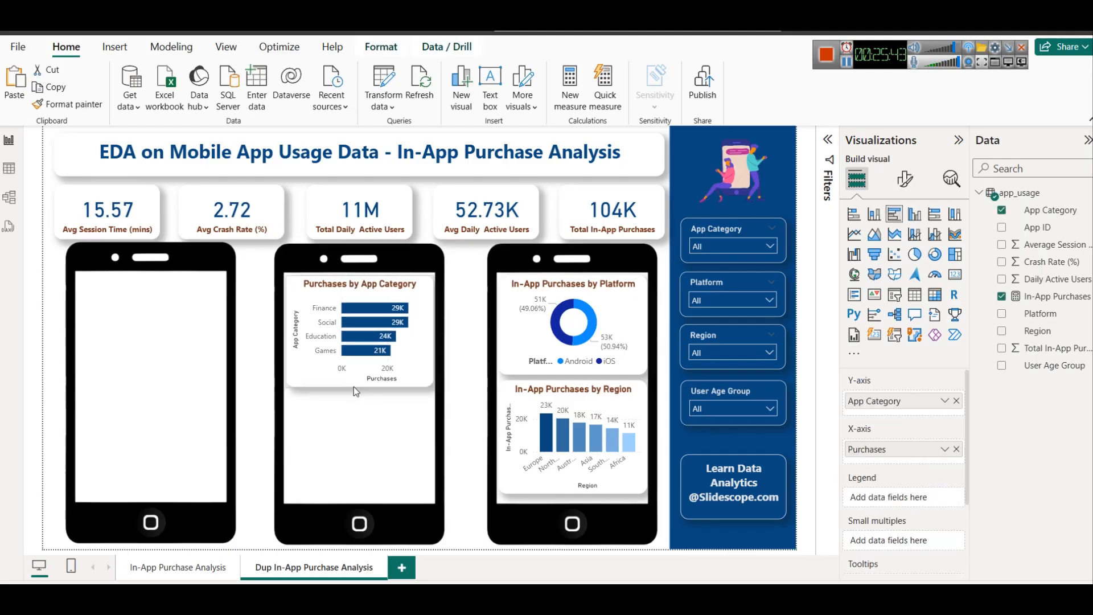
pyautogui.rightClick(451, 308)
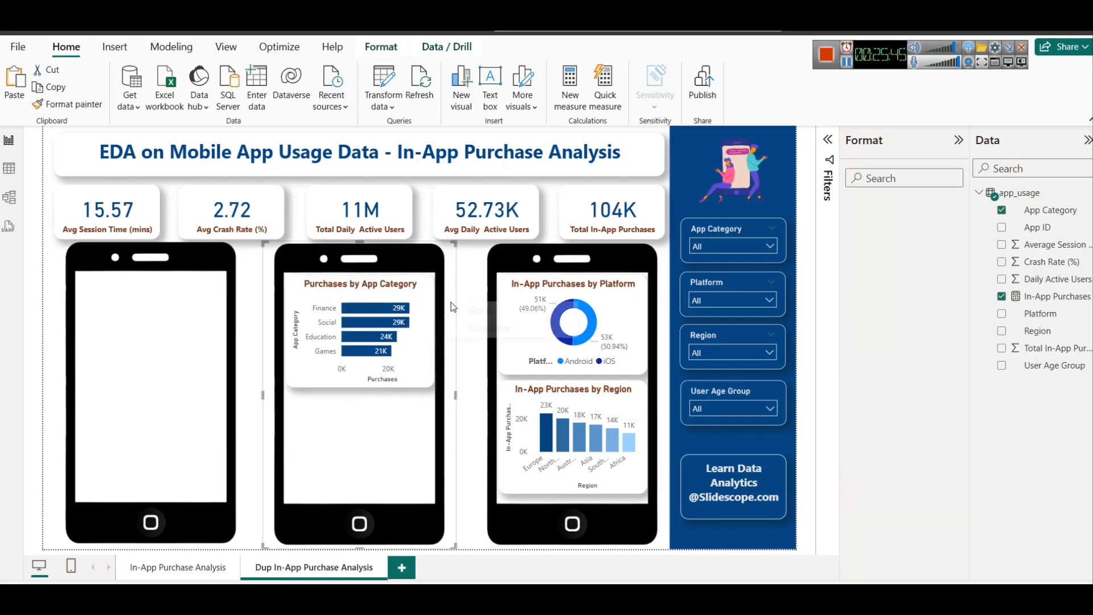
pyautogui.click(352, 322)
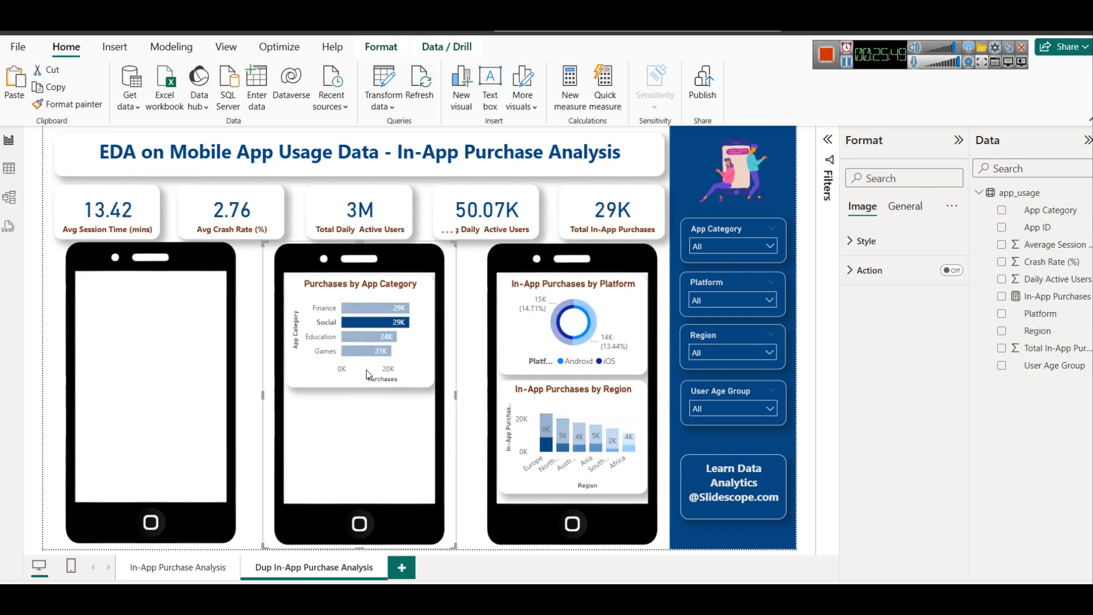
pyautogui.click(382, 324)
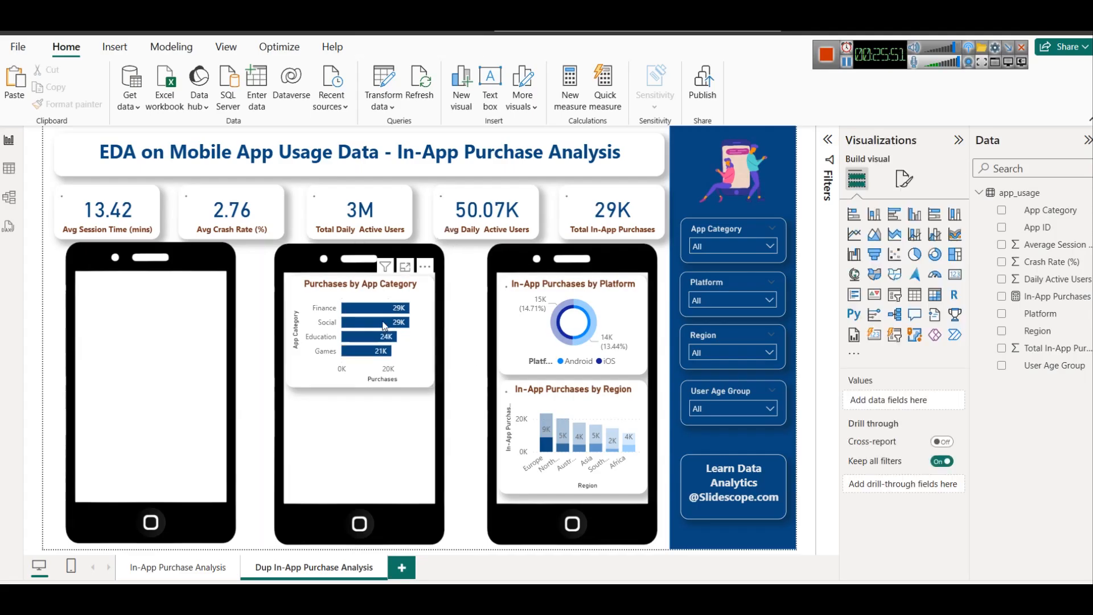
# Step: Copy the User Age Group pie chart from the In-App Purchase Analysis page to the duplicate page and move it over the middle phone
pyautogui.click(184, 557)
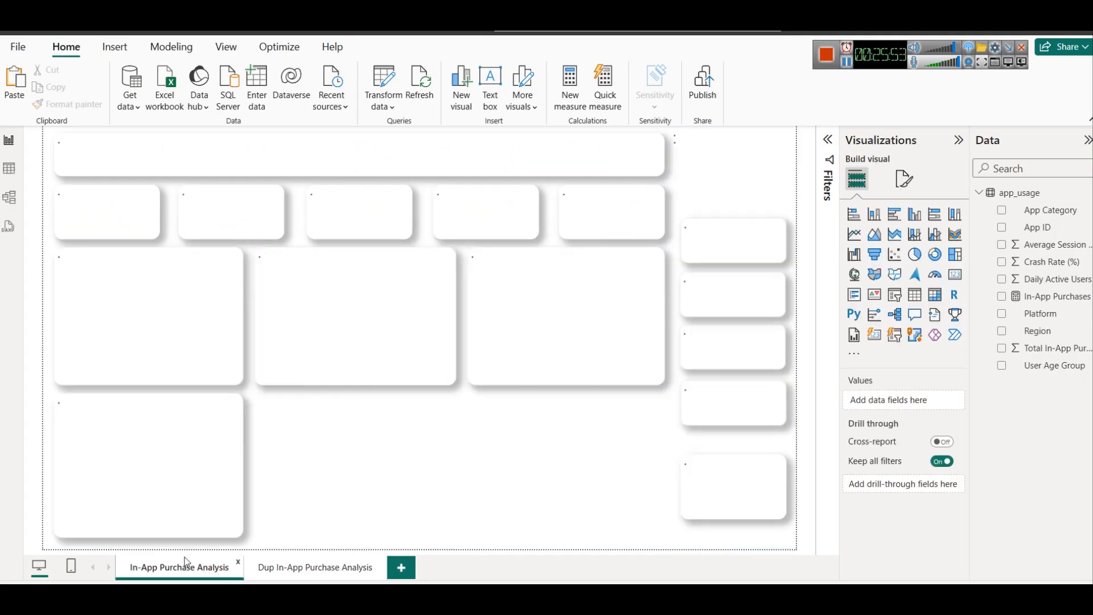
pyautogui.click(155, 446)
pyautogui.click(236, 453)
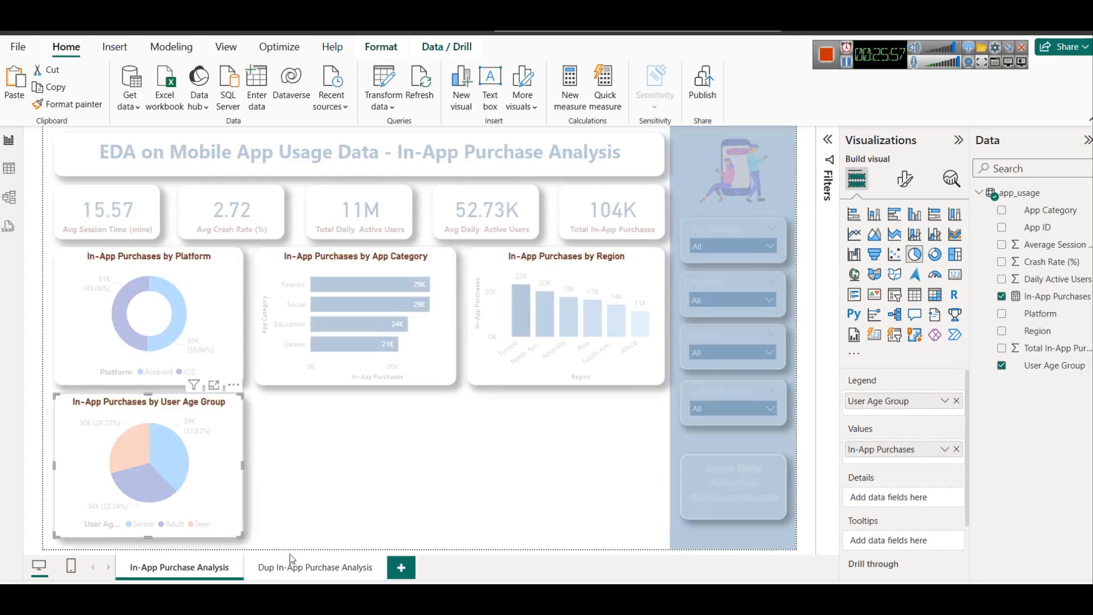
pyautogui.click(300, 567)
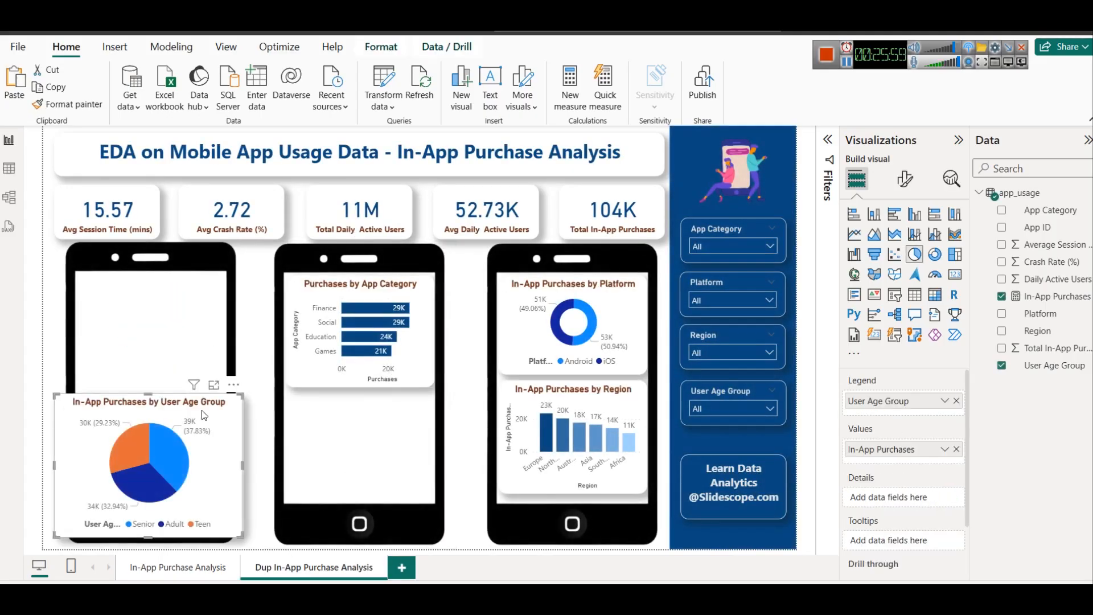
pyautogui.moveTo(401, 409); pyautogui.dragTo(357, 412)
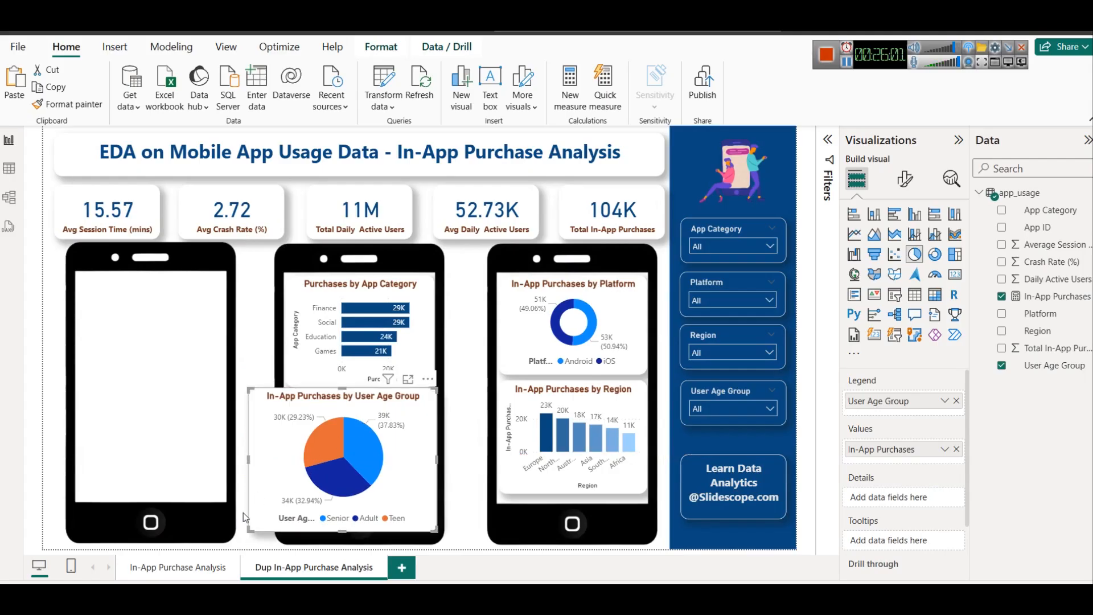
# Step: Resize the User Age Group pie chart to fit the lower half of the middle phone's screen and nudge it into alignment below the App Category chart
pyautogui.moveTo(252, 525); pyautogui.dragTo(288, 501)
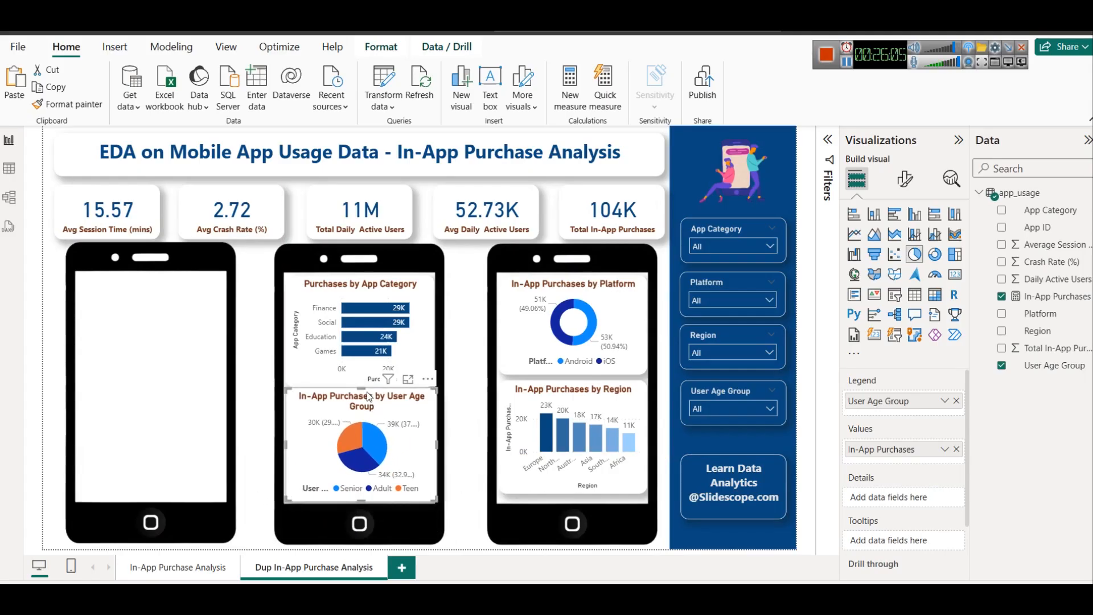
pyautogui.moveTo(365, 387); pyautogui.dragTo(365, 394)
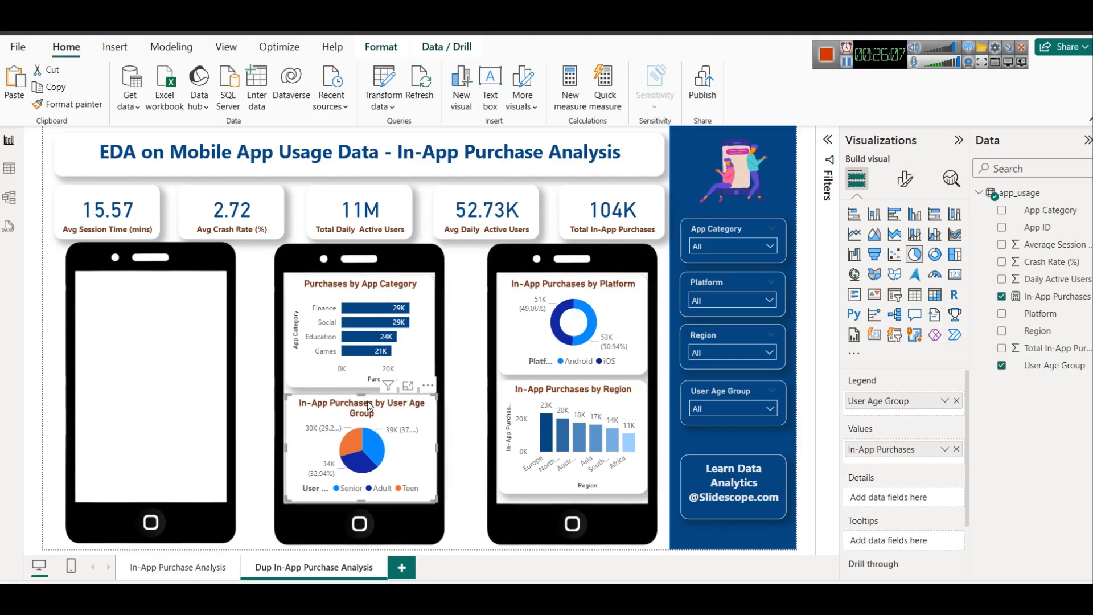
pyautogui.press('Up')
pyautogui.press('Up')
pyautogui.press('Up')
pyautogui.press('Up')
pyautogui.press('Up')
pyautogui.press('Up')
pyautogui.press('Left')
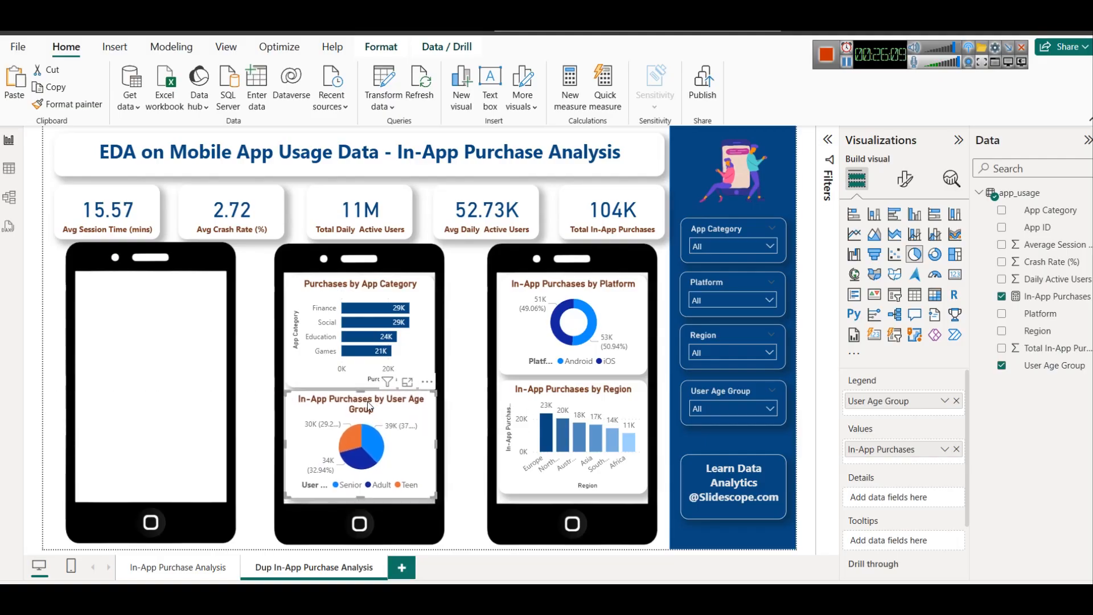
pyautogui.press('Down')
pyautogui.moveTo(434, 442); pyautogui.dragTo(431, 447)
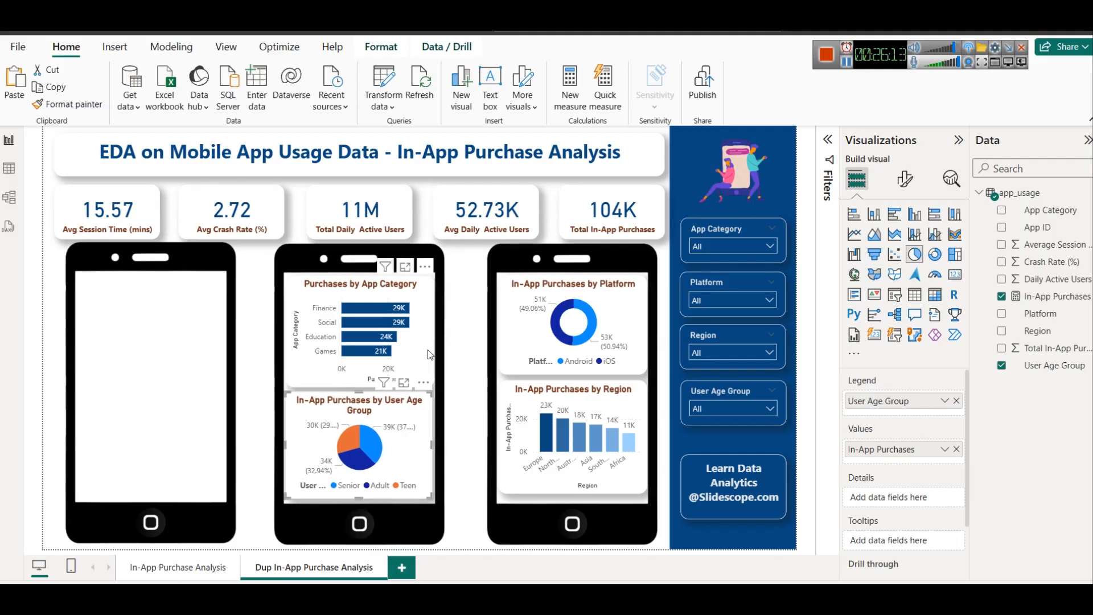
pyautogui.click(462, 351)
pyautogui.click(415, 409)
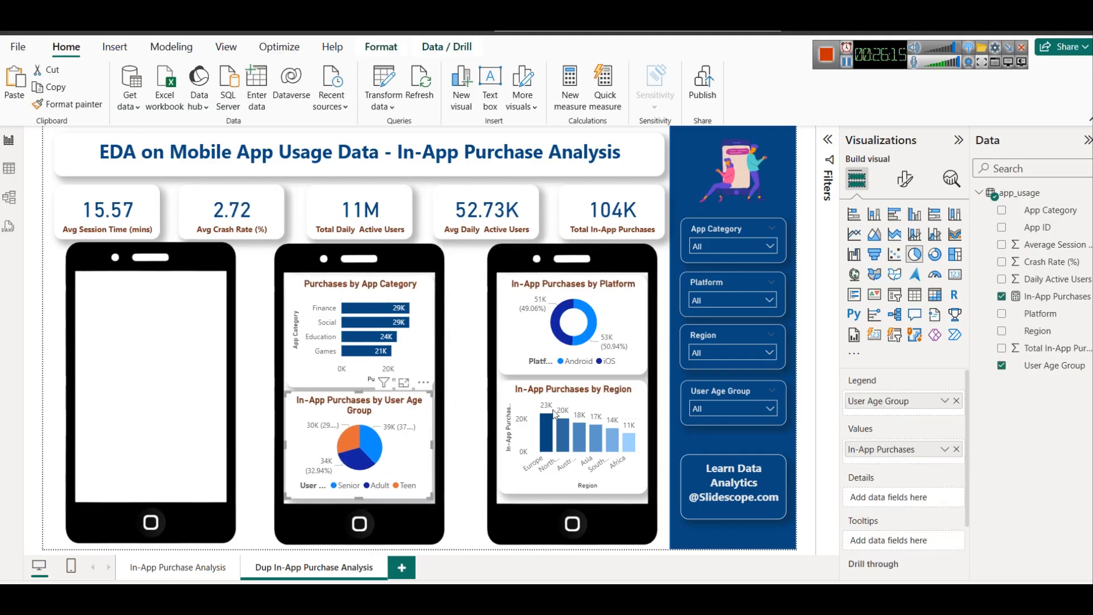
pyautogui.click(846, 61)
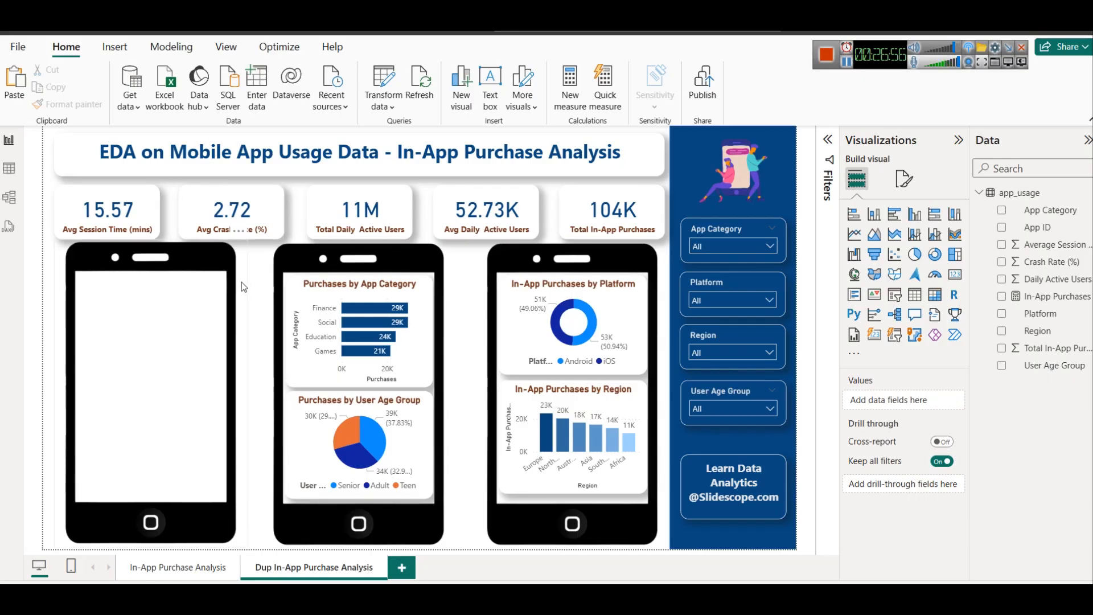
# Step: Compare the two report pages and examine the columns of the app_usage table, ending on the In-App Purchase Analysis page
pyautogui.click(166, 259)
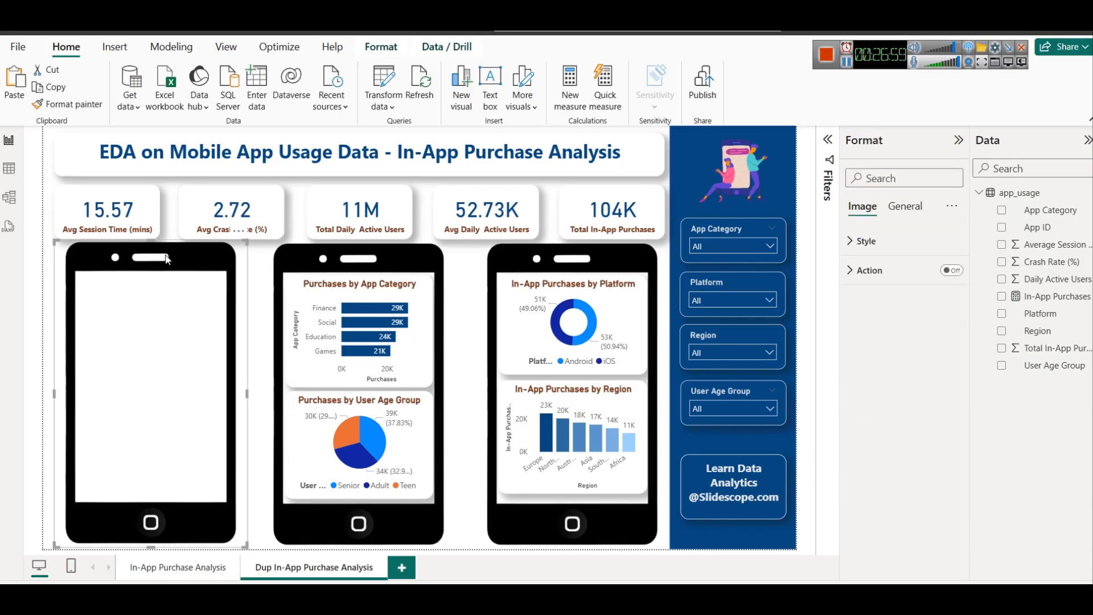
pyautogui.click(196, 556)
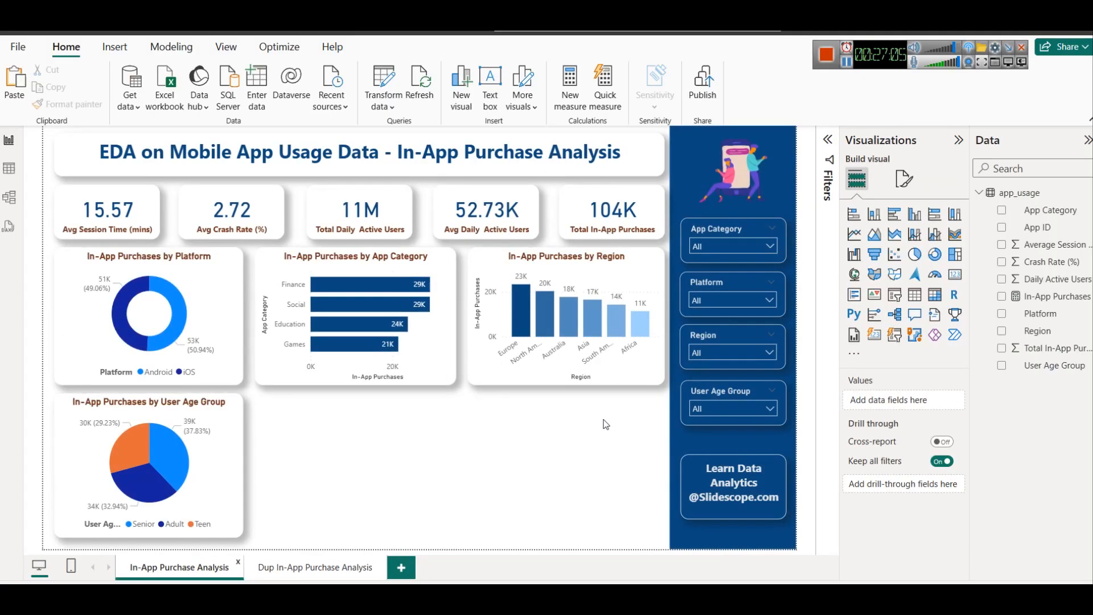
pyautogui.click(281, 572)
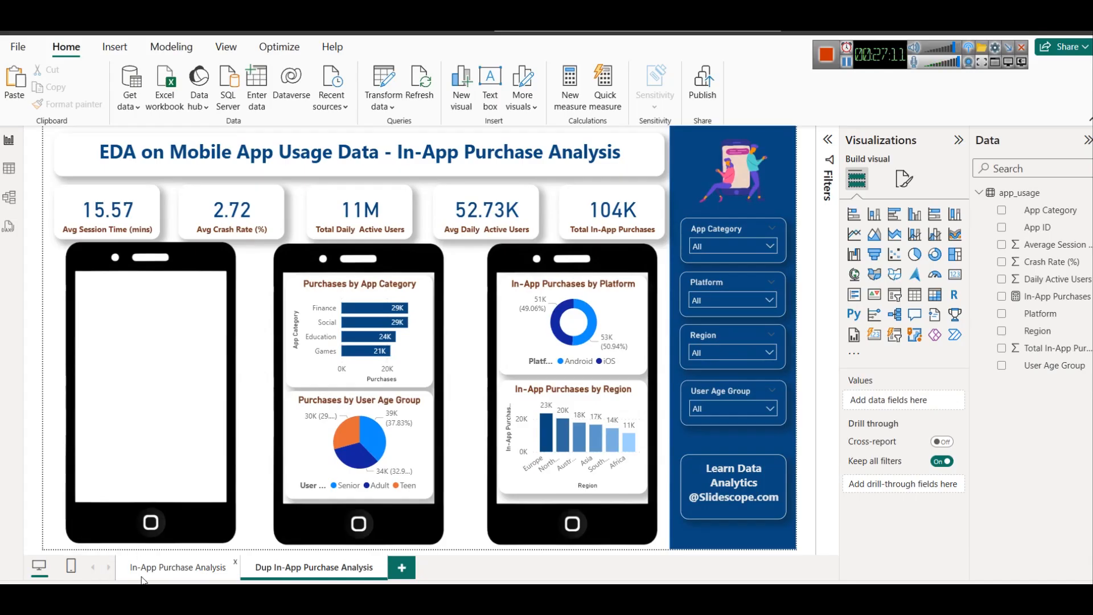
pyautogui.click(178, 567)
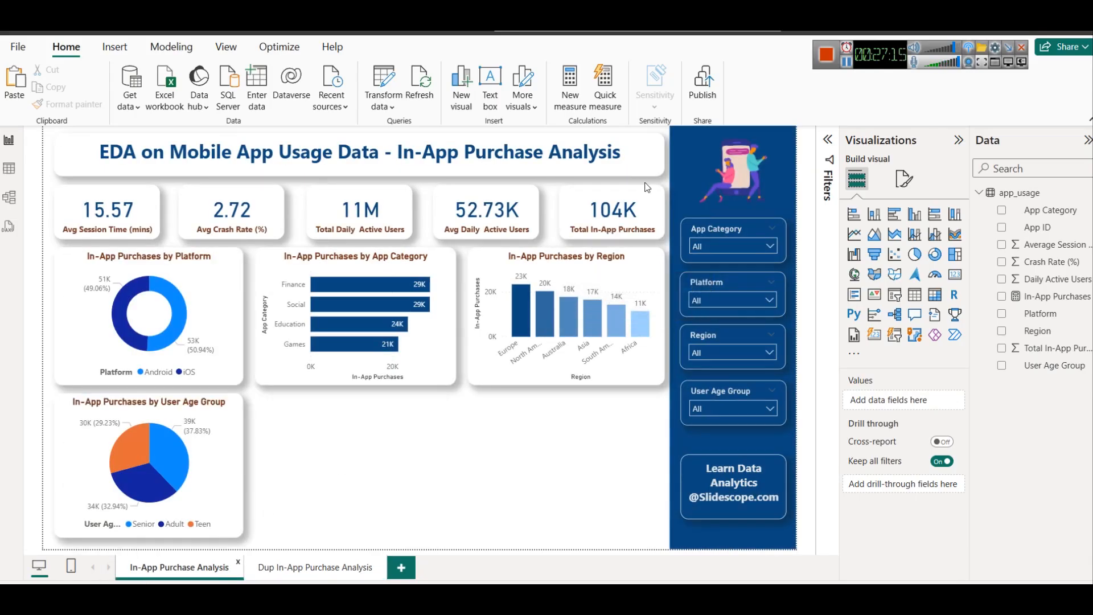
pyautogui.click(18, 172)
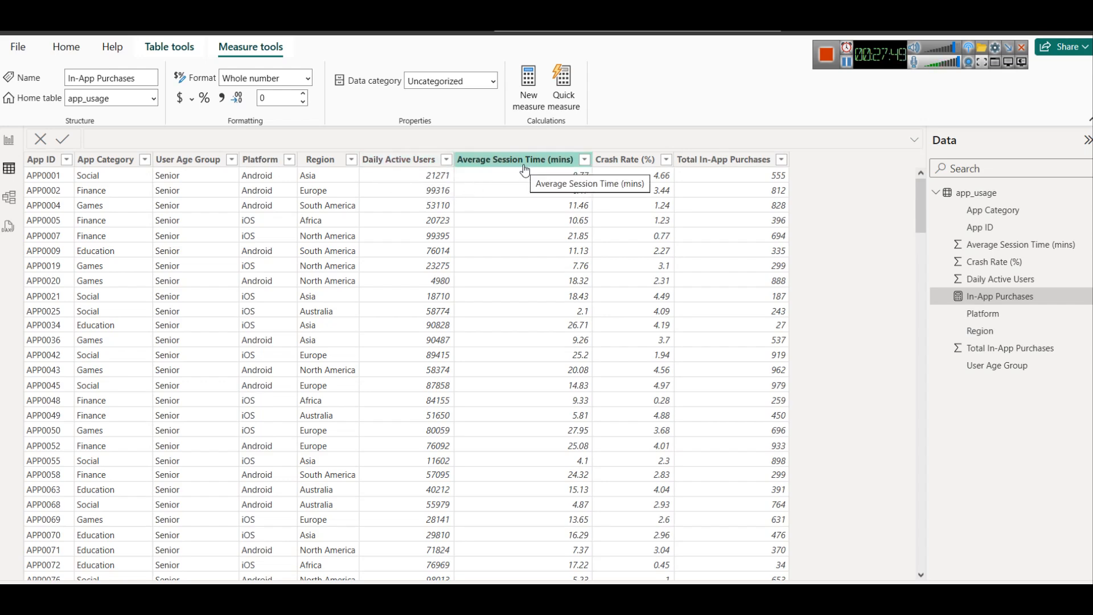
pyautogui.click(7, 141)
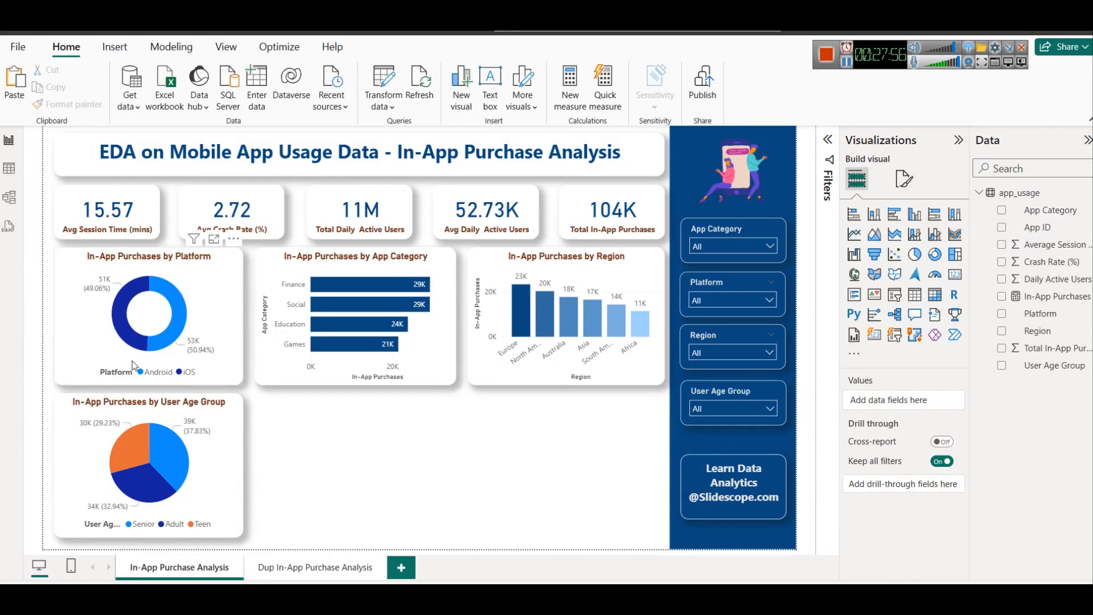
# Step: Duplicate the User Age Group pie chart, place the copy below the App Category chart and widen it to match that chart
pyautogui.click(119, 410)
pyautogui.hotkey('ctrl', 'c')
pyautogui.hotkey('ctrl', 'v')
pyautogui.moveTo(119, 409); pyautogui.dragTo(313, 402)
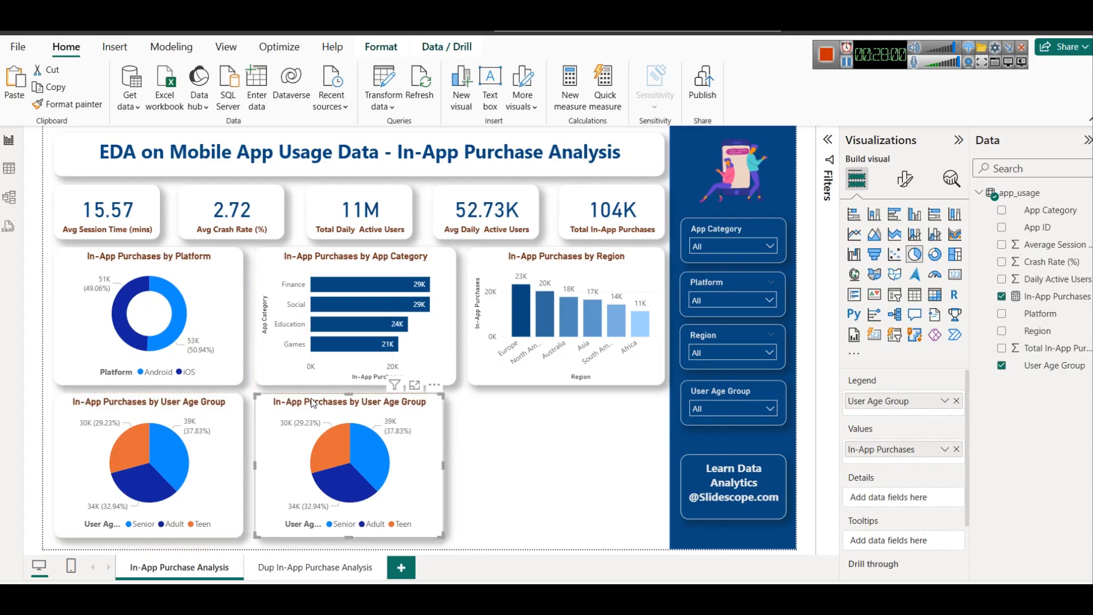
pyautogui.moveTo(443, 461); pyautogui.dragTo(453, 464)
pyautogui.click(532, 479)
pyautogui.click(402, 404)
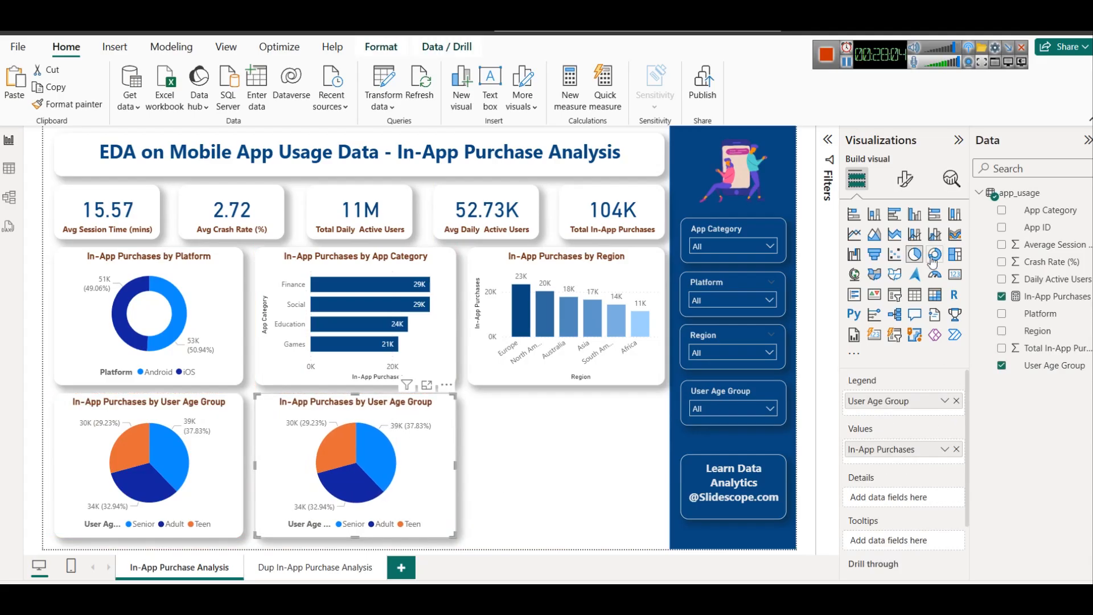
# Step: Convert the copied pie chart to a ribbon chart and replace User Age Group with App Category on its X-axis
pyautogui.click(955, 235)
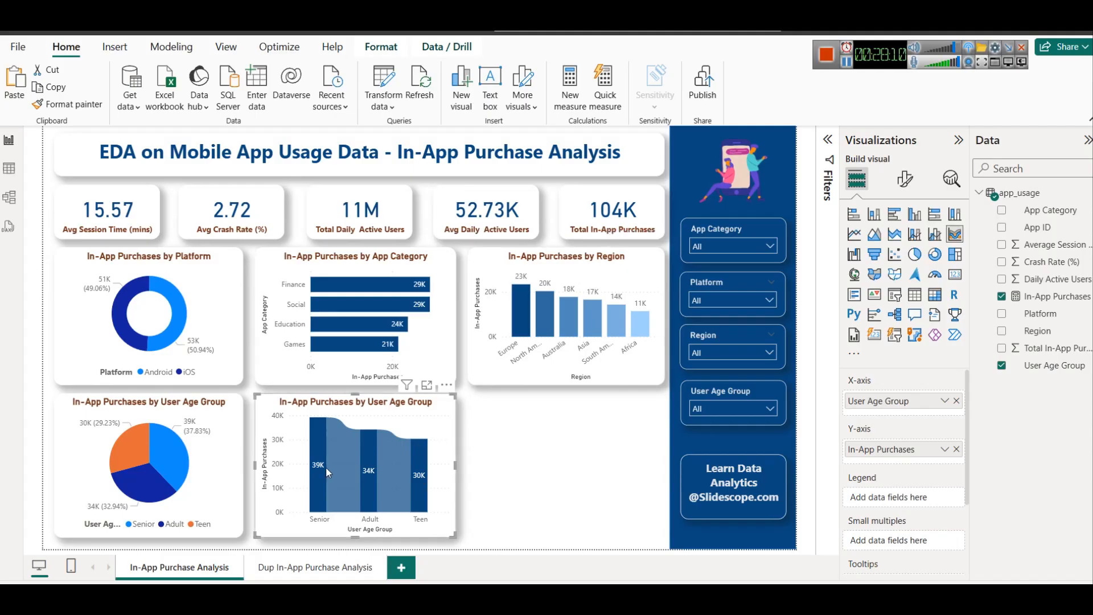
pyautogui.moveTo(315, 456)
pyautogui.click(955, 401)
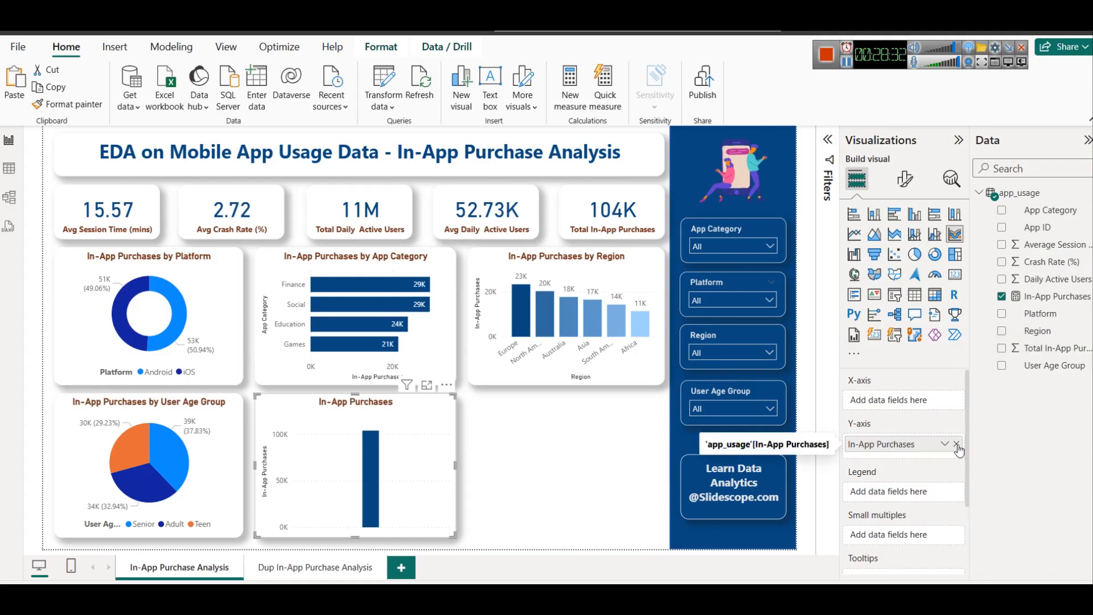
pyautogui.moveTo(1039, 213); pyautogui.dragTo(875, 399)
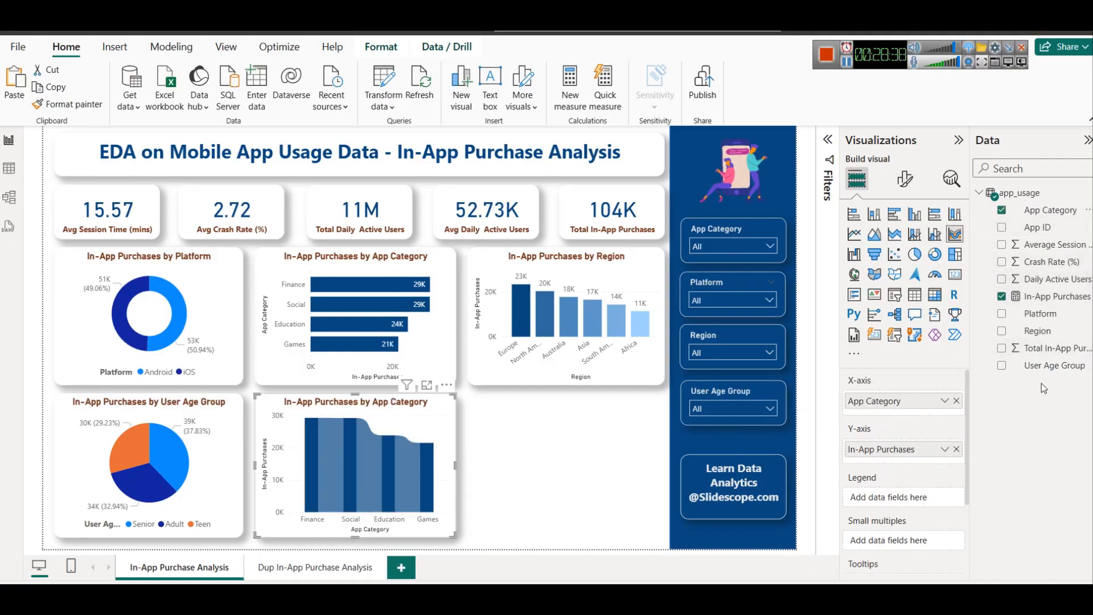
# Step: Add the Region field as the ribbon chart's legend
pyautogui.rightClick(1028, 336)
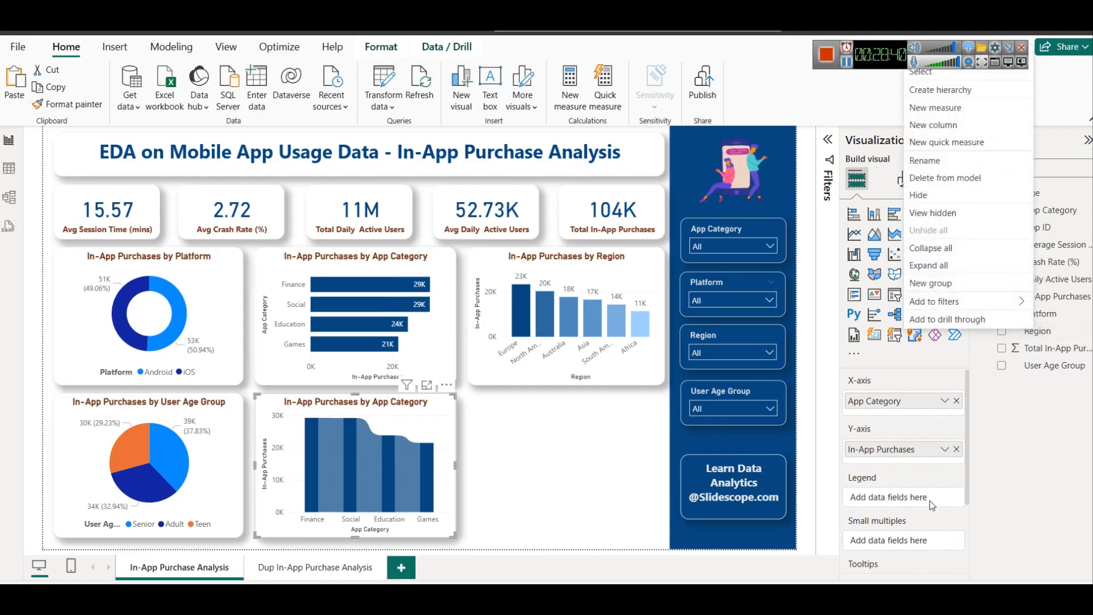
pyautogui.click(1036, 423)
pyautogui.moveTo(1037, 331); pyautogui.dragTo(885, 502)
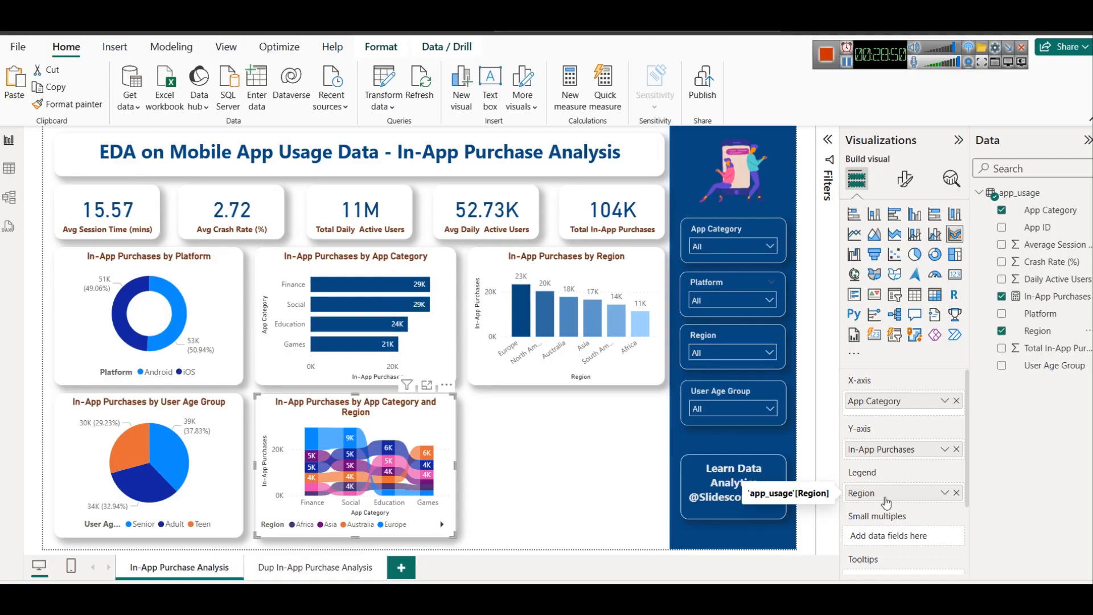
# Step: Rename the ribbon chart's Y-axis field to Purchases for this visual
pyautogui.click(943, 449)
pyautogui.click(976, 470)
pyautogui.press('Home')
pyautogui.hotkey('shift', 'Right')
pyautogui.hotkey('shift', 'Right')
pyautogui.hotkey('shift', 'Right')
pyautogui.hotkey('shift', 'Right')
pyautogui.hotkey('shift', 'Right')
pyautogui.hotkey('shift', 'Right')
pyautogui.hotkey('shift', 'Right')
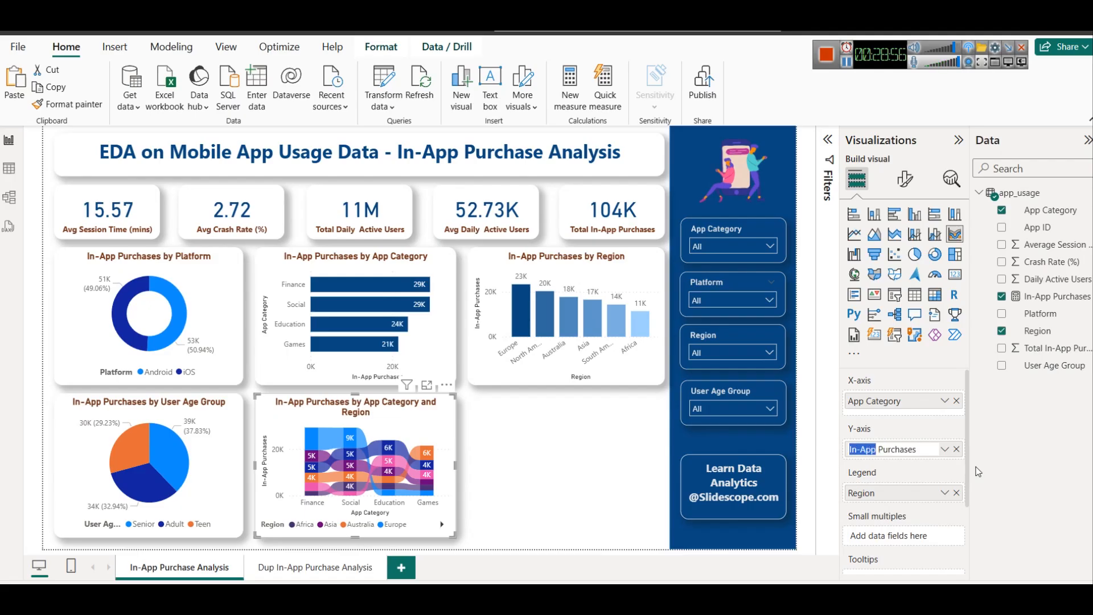
pyautogui.press('Delete')
pyautogui.press('Return')
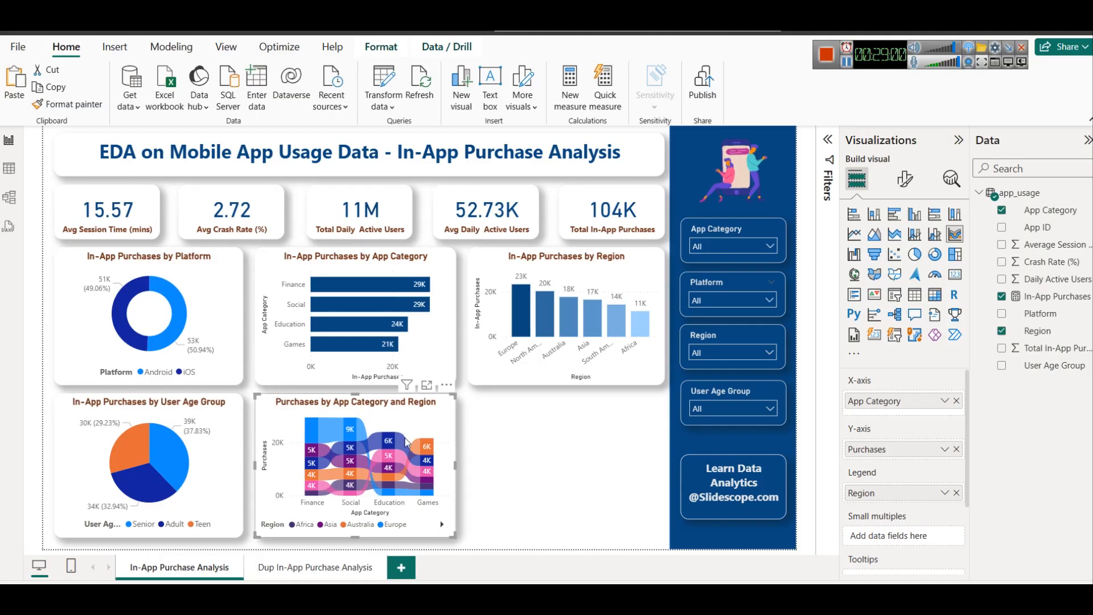
pyautogui.click(514, 439)
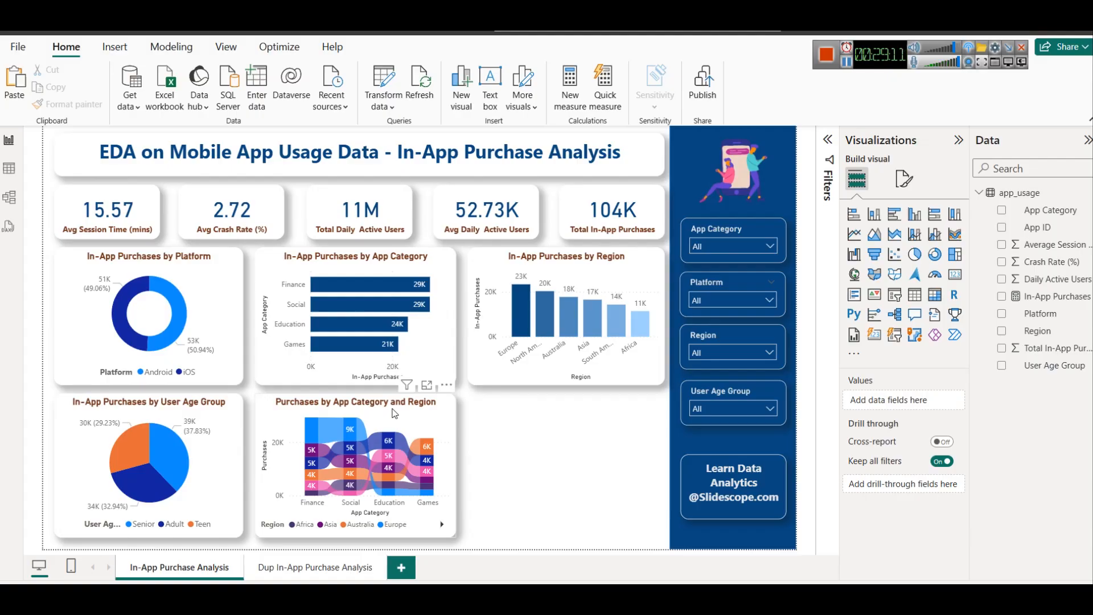
# Step: Examine the ribbon chart in focus mode, comparing regional purchases across the app categories, and return to the report
pyautogui.click(426, 384)
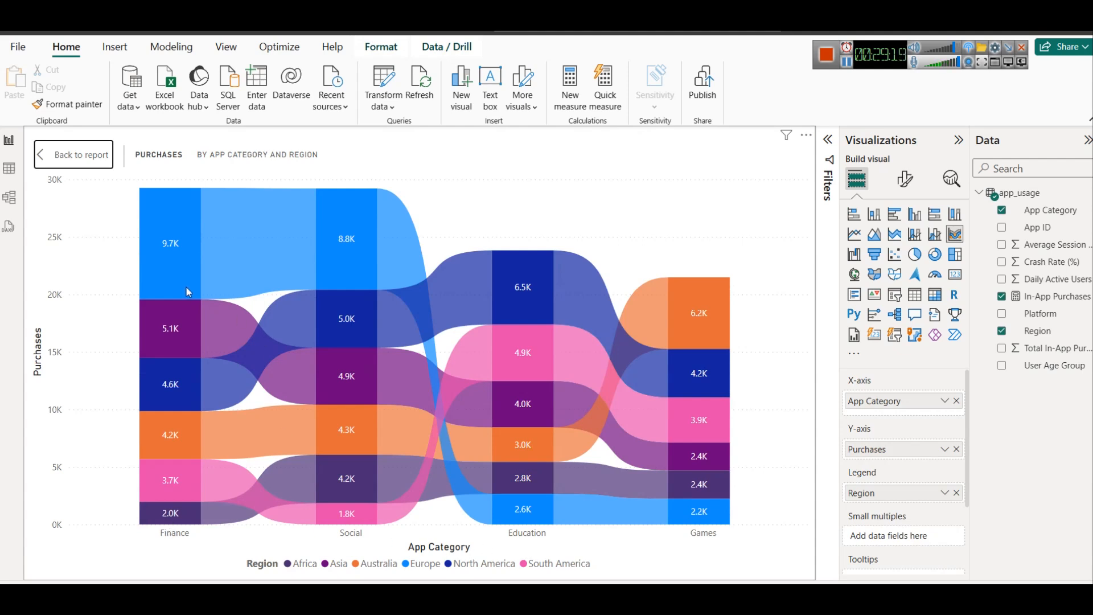
pyautogui.moveTo(185, 290)
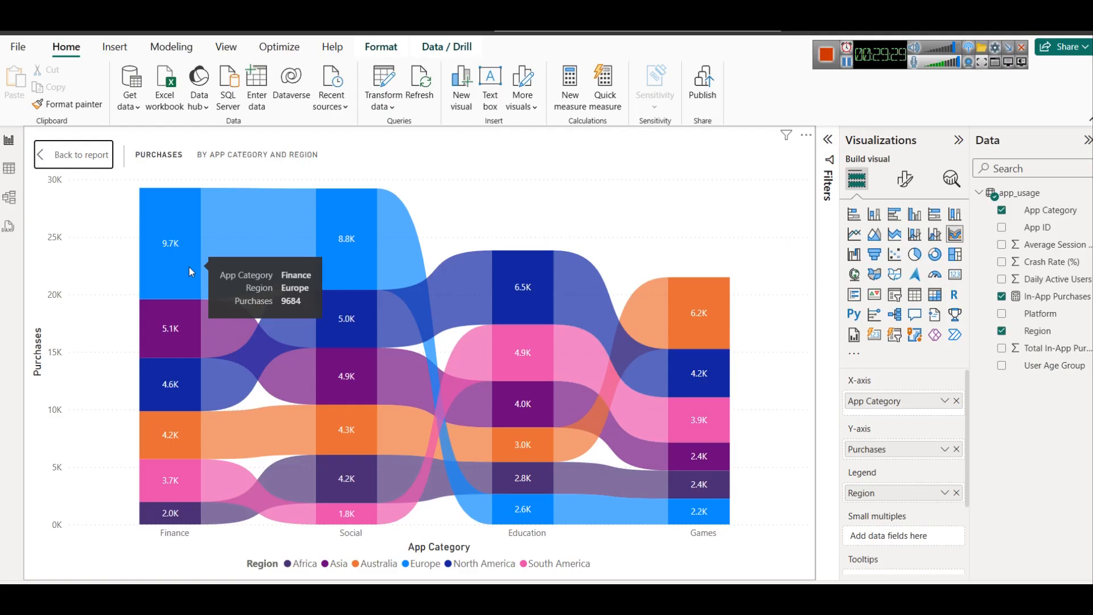
pyautogui.moveTo(310, 251)
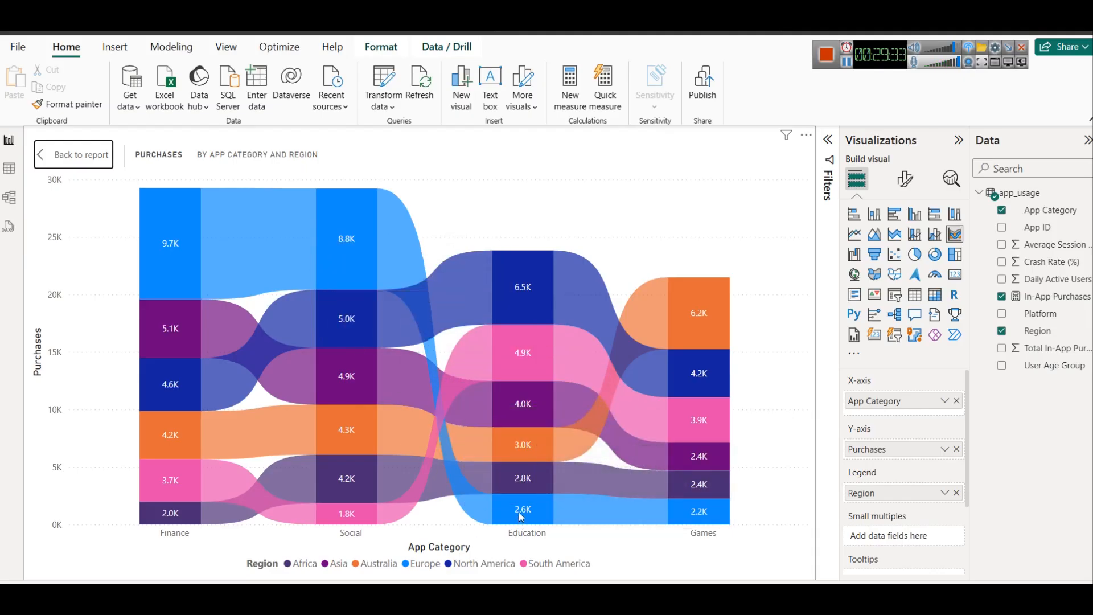
pyautogui.moveTo(531, 518)
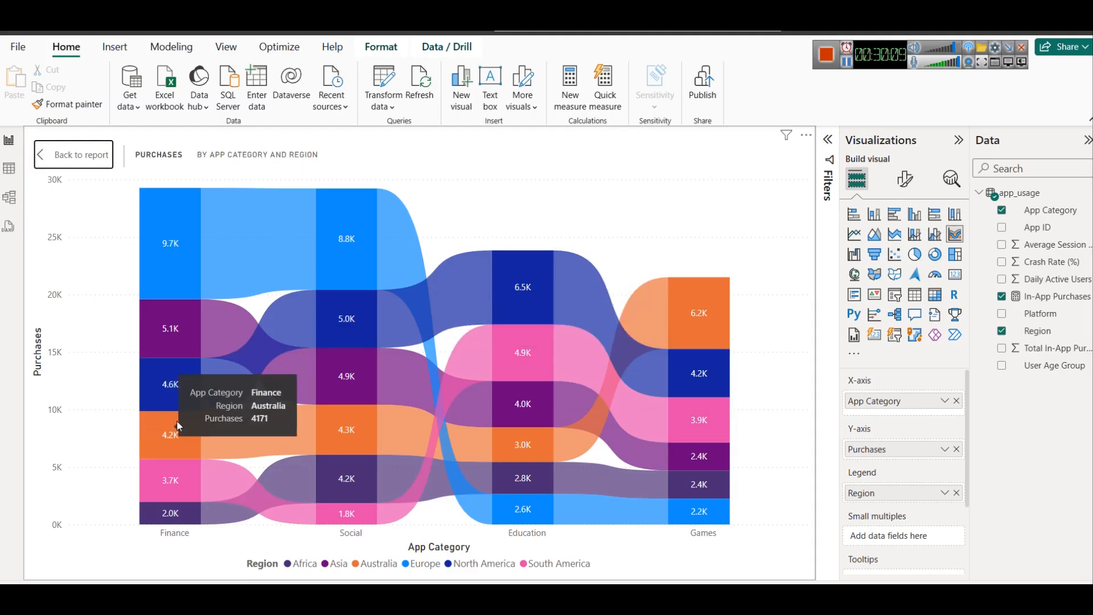
pyautogui.click(74, 155)
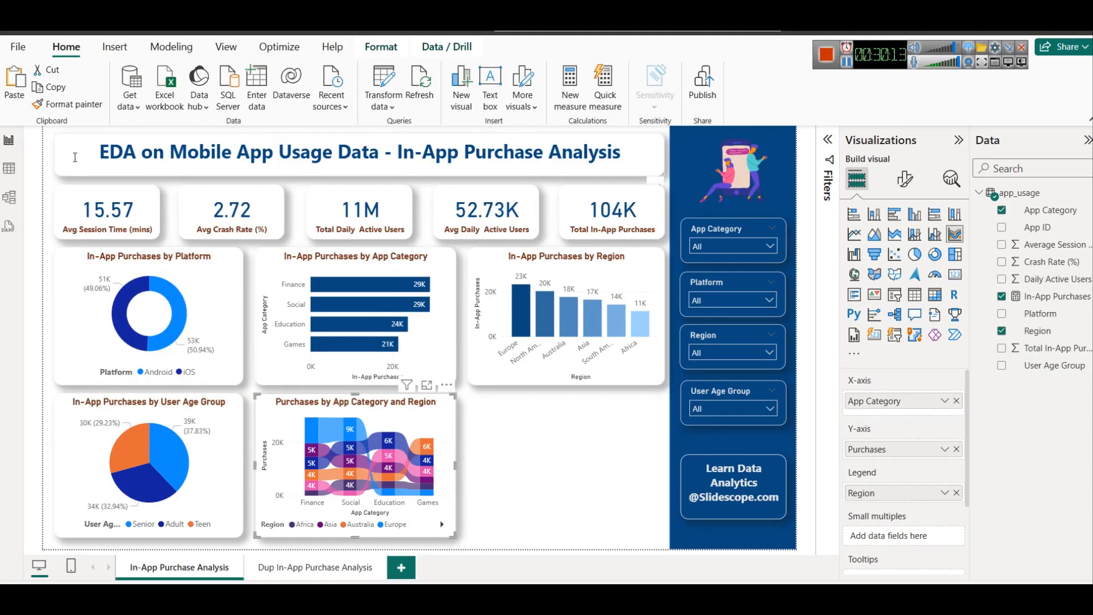
# Step: Create a bin group on the Average Session Time (mins) field using Number of bins with a bin count of 9
pyautogui.click(512, 463)
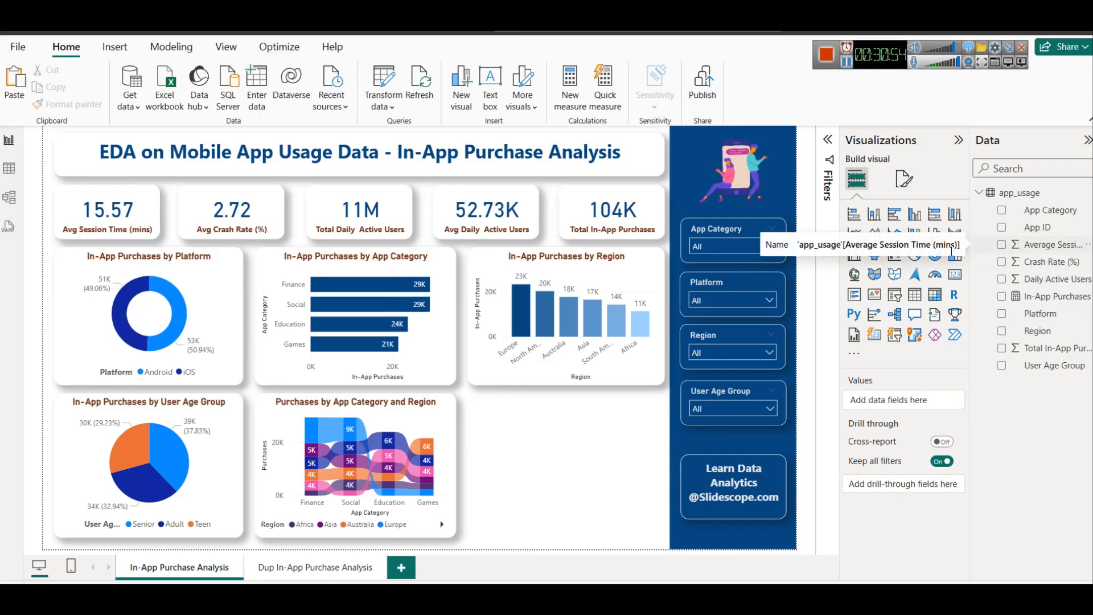
pyautogui.click(1087, 249)
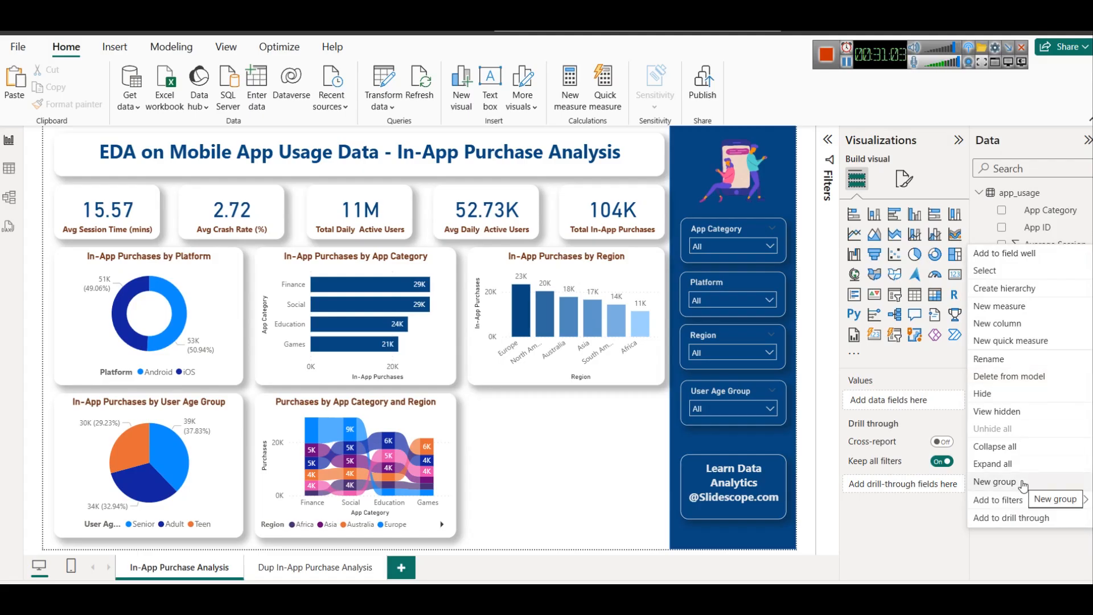
pyautogui.click(1064, 245)
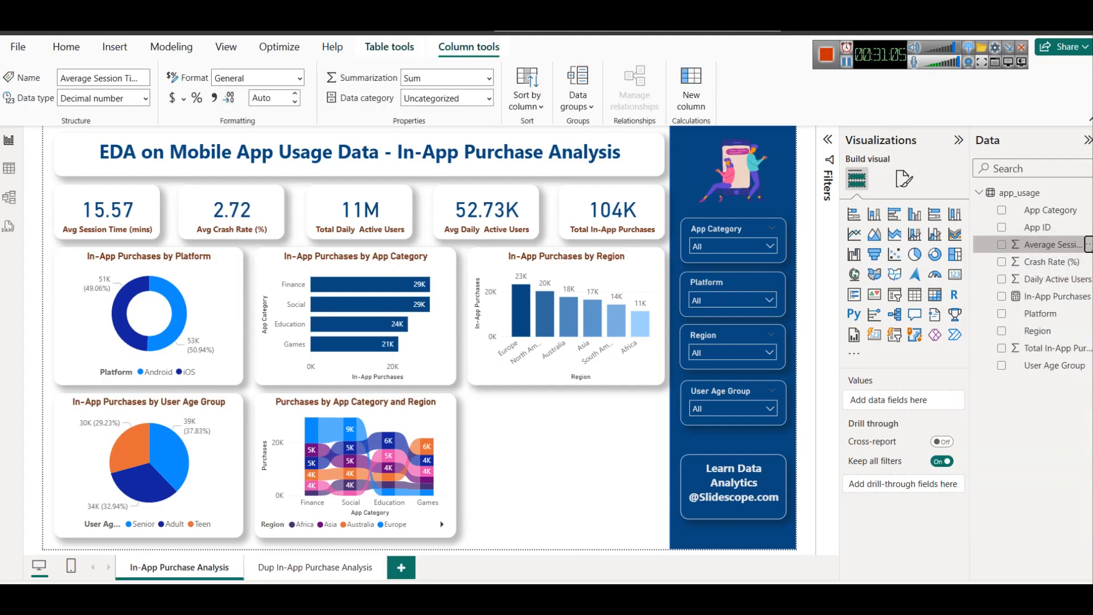
pyautogui.click(1087, 245)
pyautogui.click(993, 481)
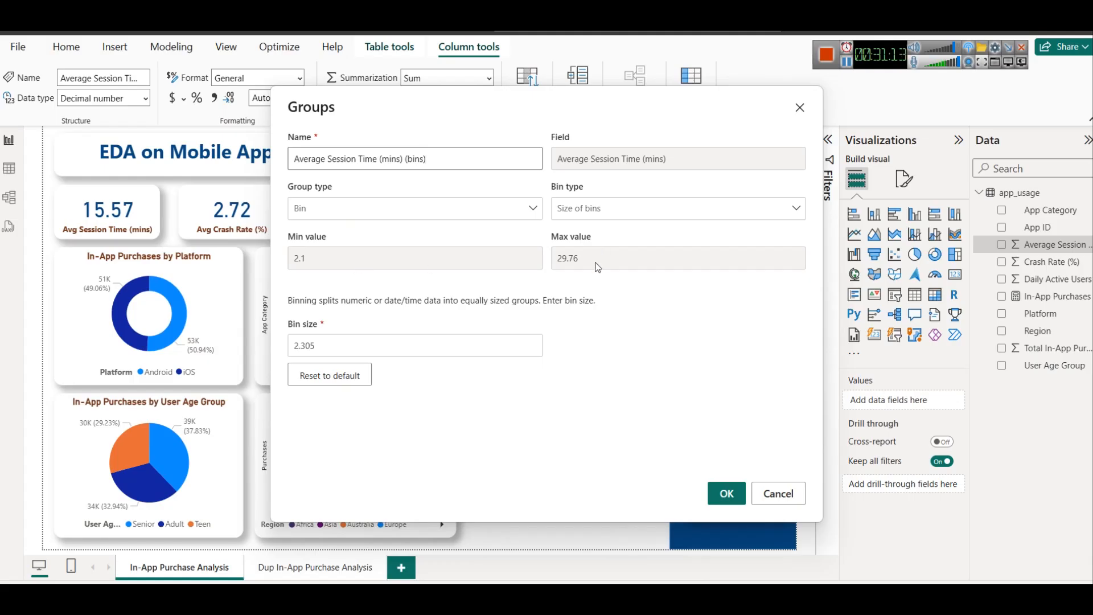
pyautogui.click(602, 210)
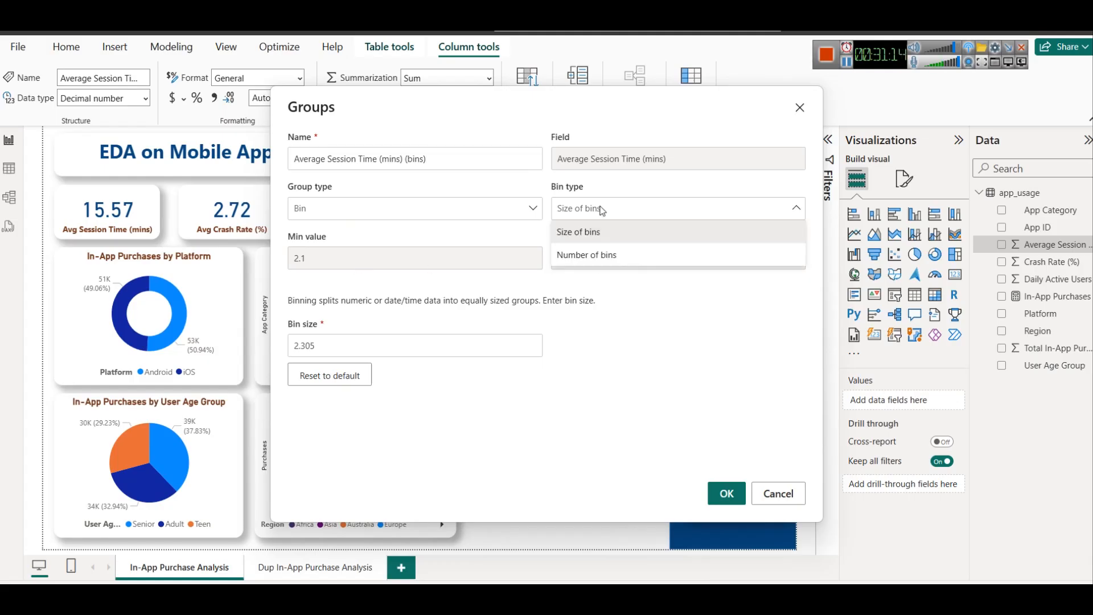
pyautogui.click(601, 256)
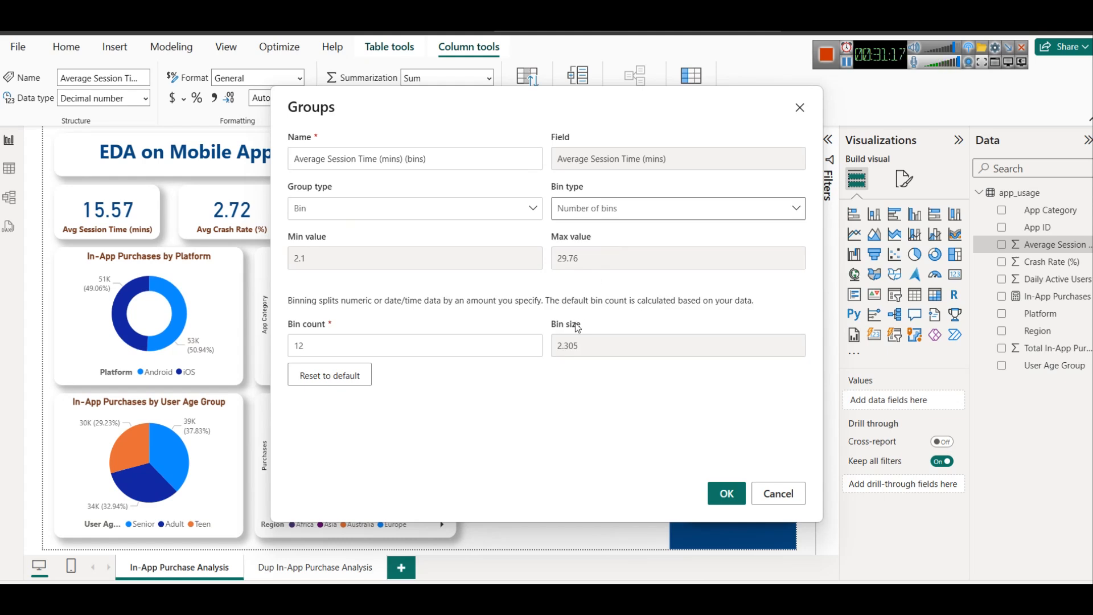
pyautogui.click(444, 337)
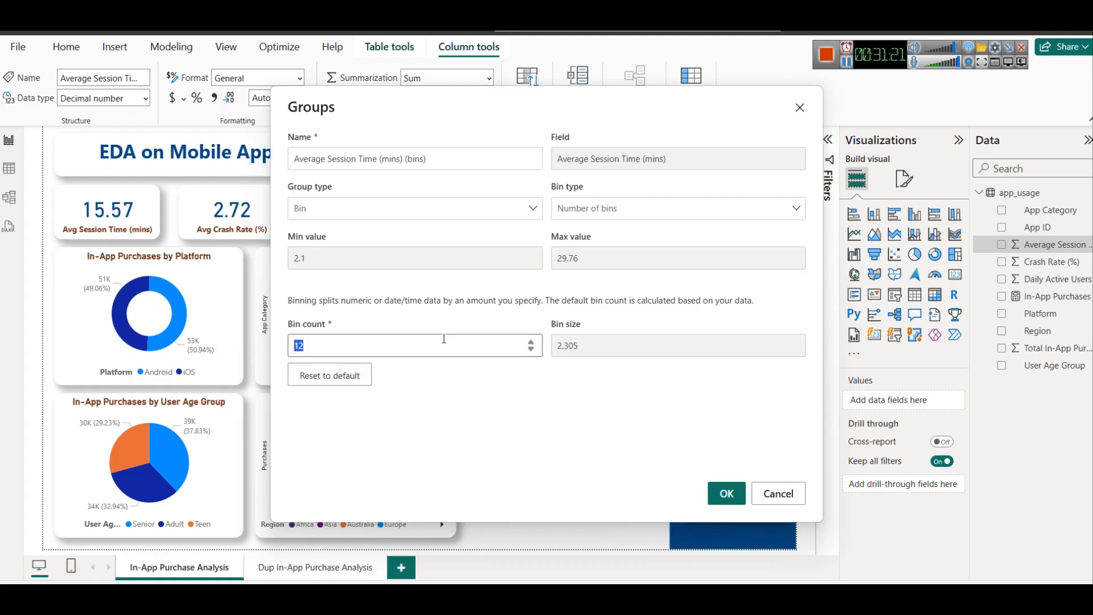
pyautogui.write('10')
pyautogui.click(531, 350)
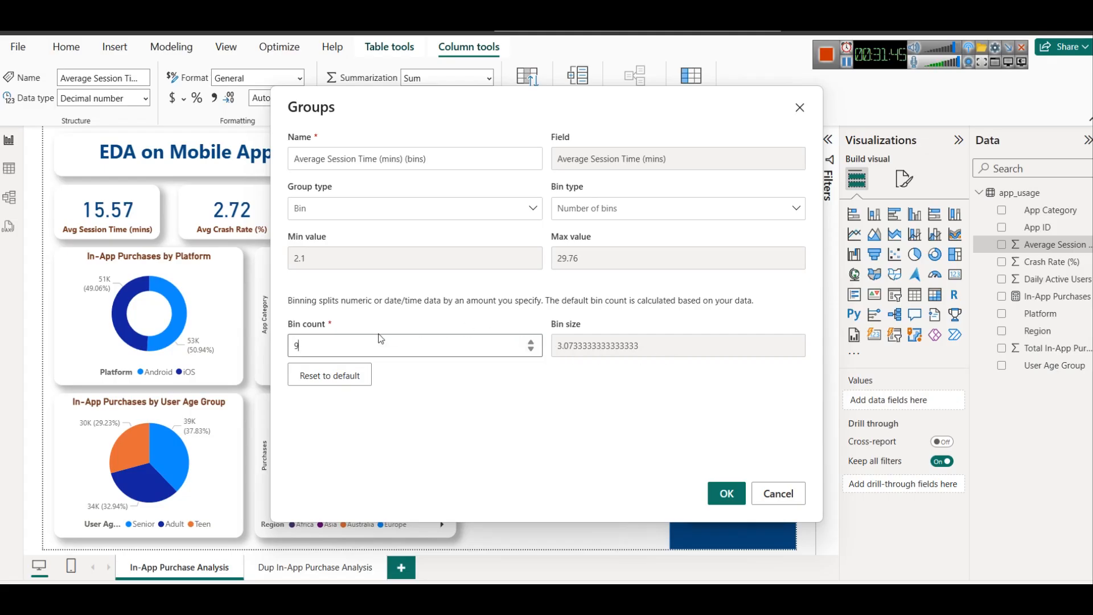
pyautogui.click(732, 498)
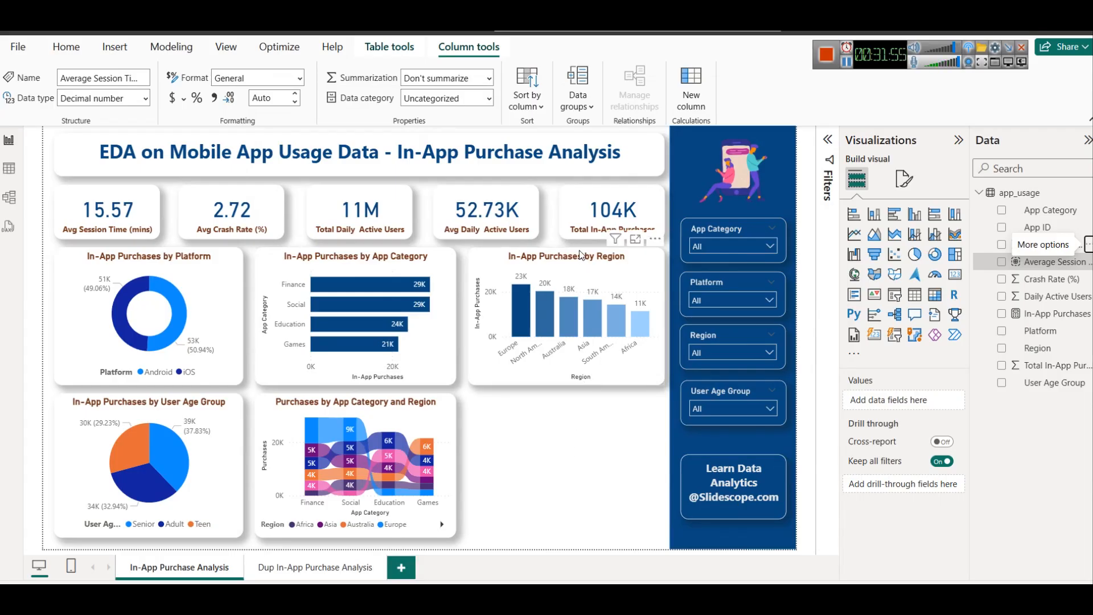
# Step: Duplicate the In-App Purchases by App Category bar chart into the empty space below the Region chart and resize it to match
pyautogui.click(565, 262)
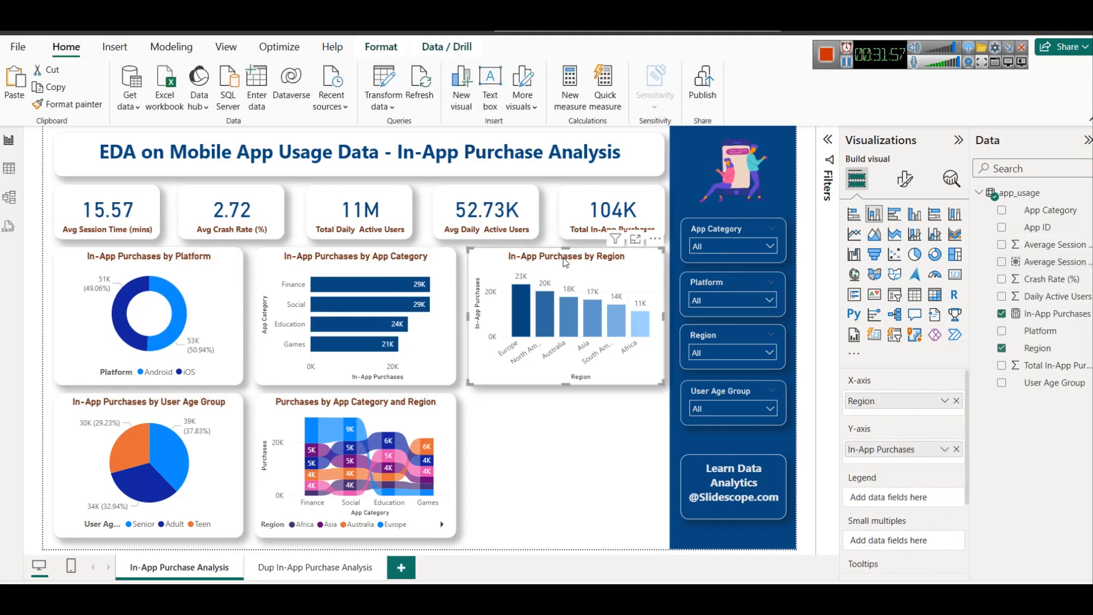
pyautogui.moveTo(561, 259); pyautogui.dragTo(563, 268)
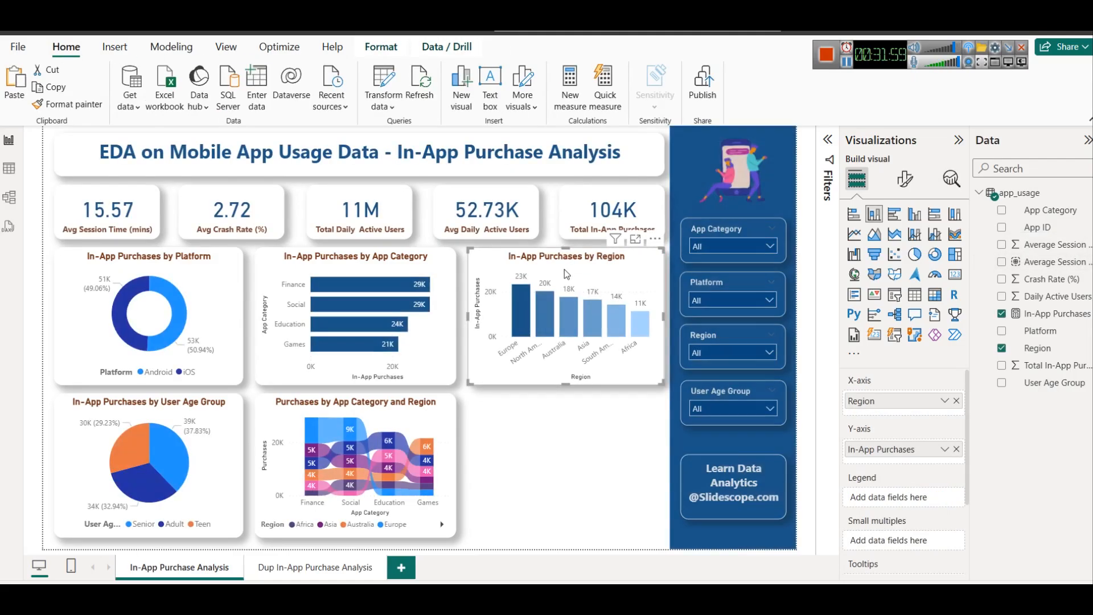
pyautogui.click(363, 261)
pyautogui.moveTo(363, 261); pyautogui.dragTo(570, 402)
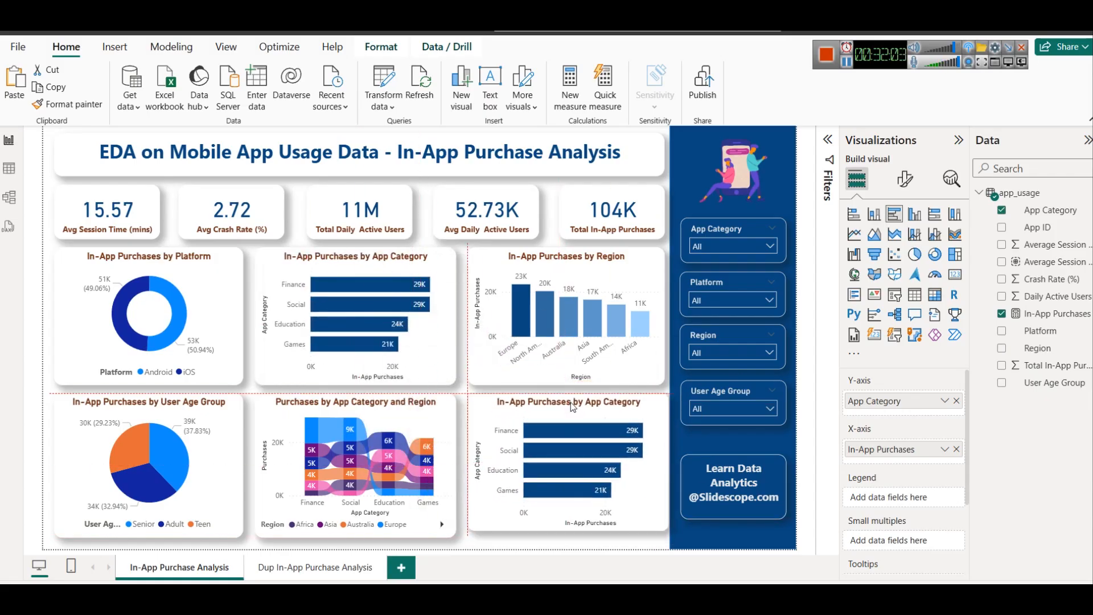
pyautogui.moveTo(562, 528); pyautogui.dragTo(570, 541)
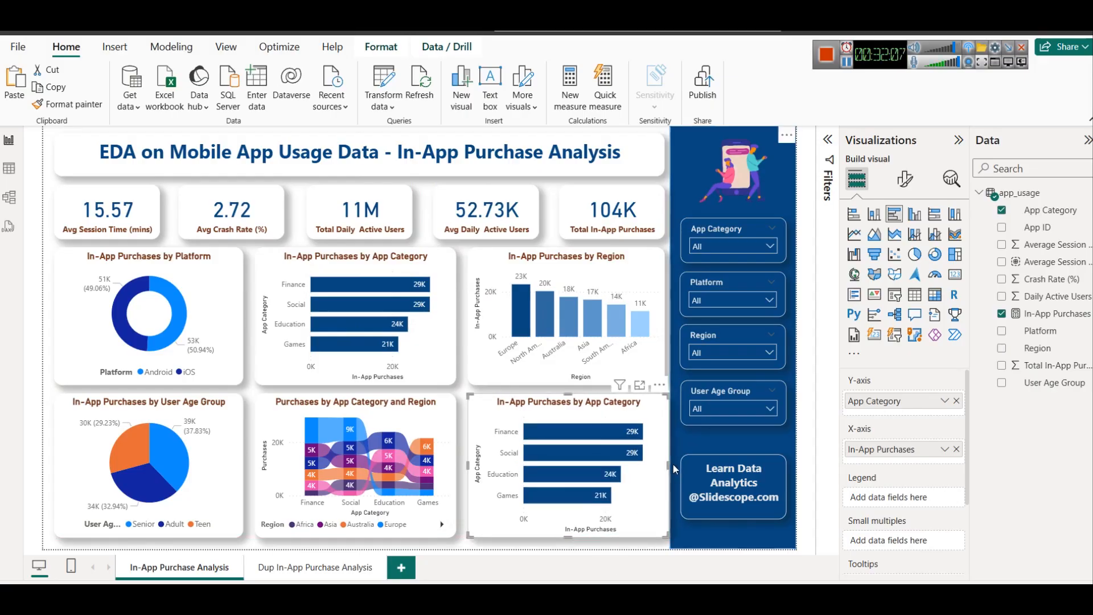
pyautogui.moveTo(668, 464); pyautogui.dragTo(661, 464)
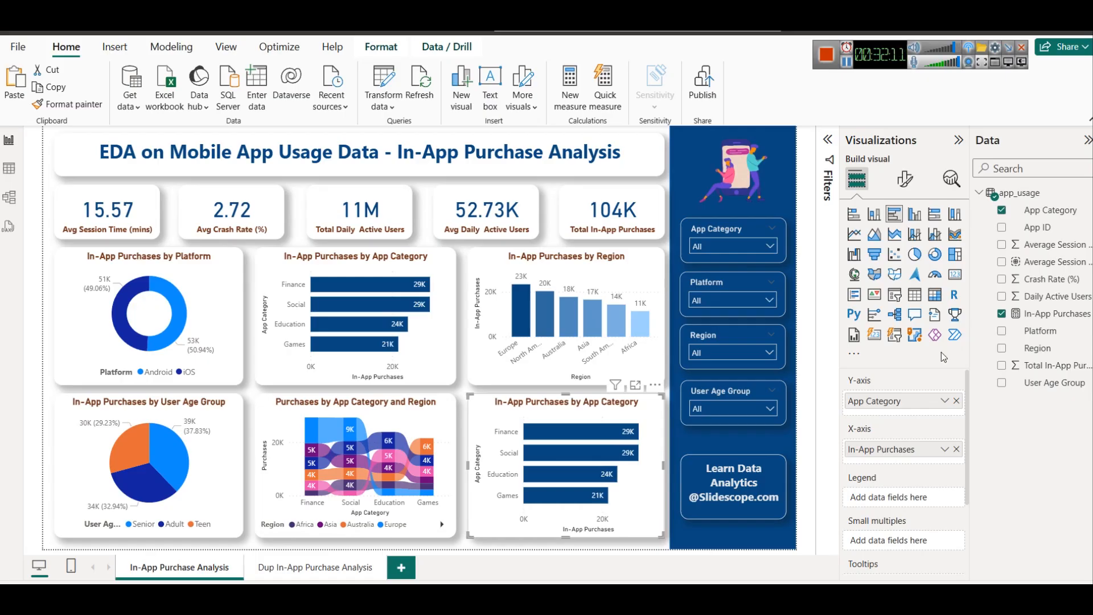
# Step: Convert the copied bar chart to a stacked column chart and replace App Category with Average Session Time (mins) (bins) on its X-axis
pyautogui.click(872, 215)
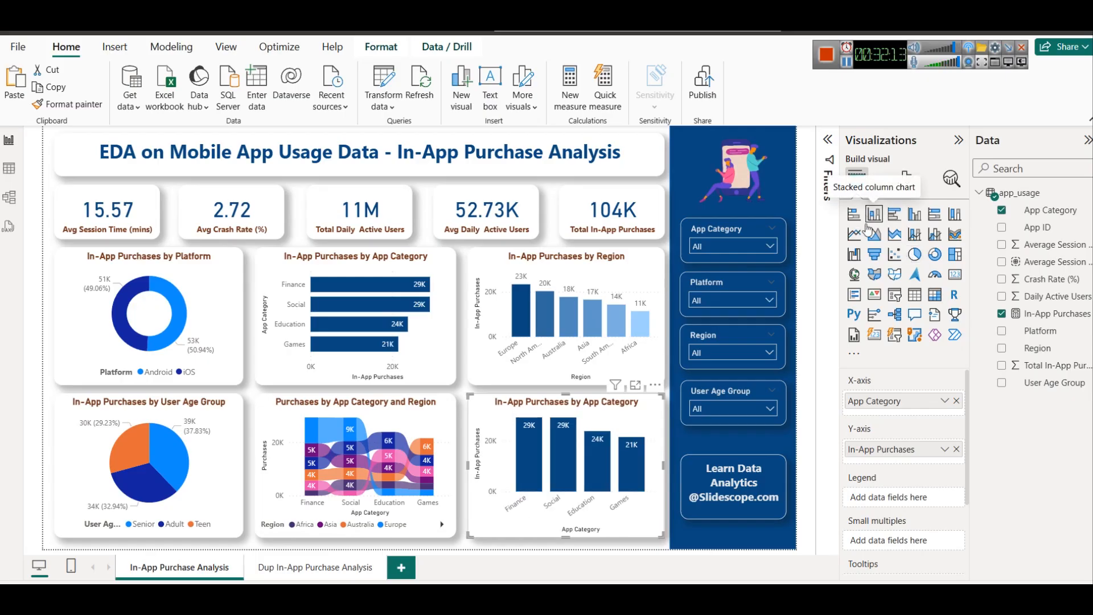
pyautogui.click(956, 400)
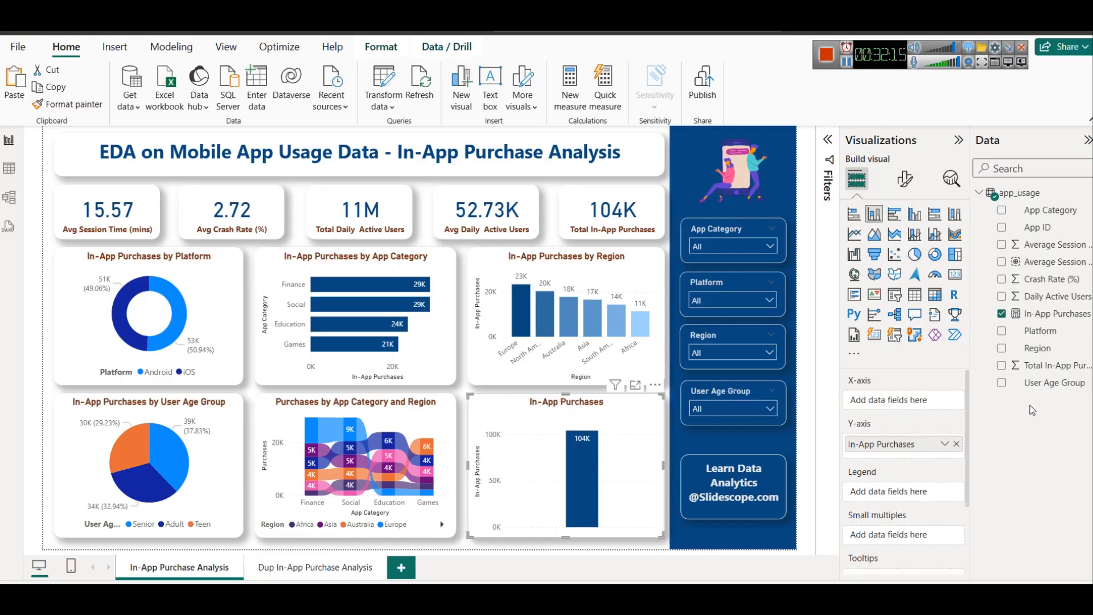
pyautogui.moveTo(1062, 272); pyautogui.dragTo(903, 400)
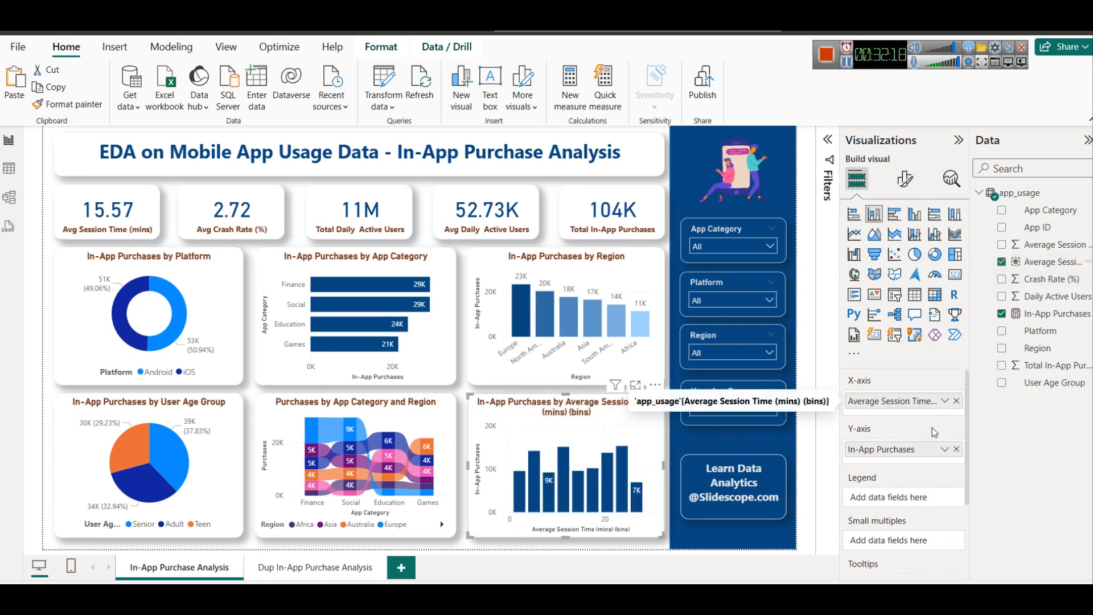
# Step: Rename the new column chart's X-axis field to Avg Session Time for this visual
pyautogui.click(944, 400)
pyautogui.click(966, 424)
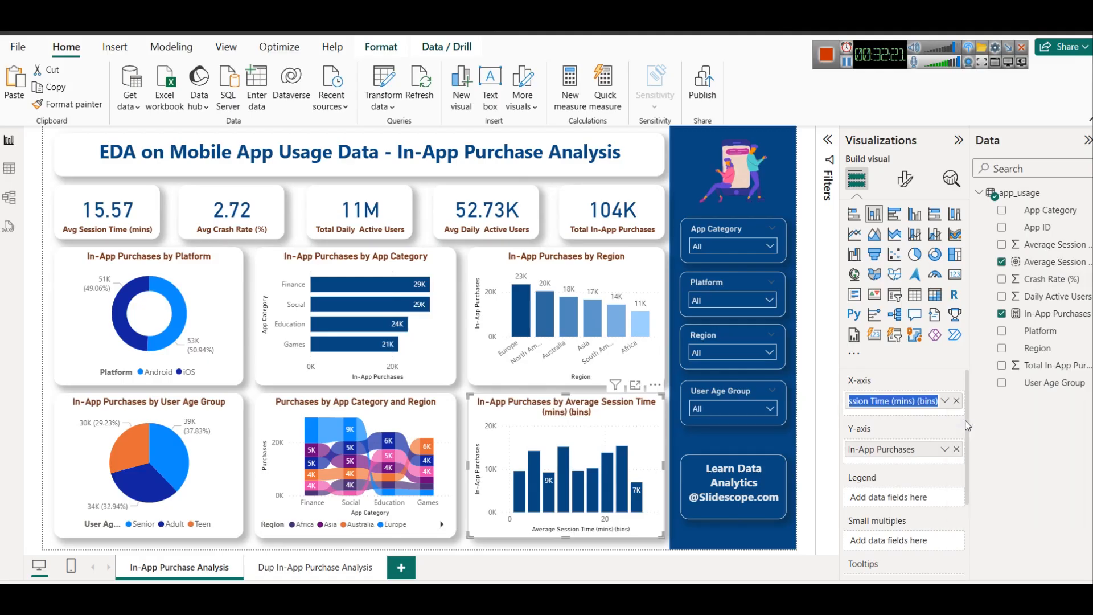
pyautogui.press('Home')
pyautogui.hotkey('shift', 'Right')
pyautogui.hotkey('shift', 'Right')
pyautogui.hotkey('shift', 'Right')
pyautogui.hotkey('shift', 'Right')
pyautogui.hotkey('shift', 'Right')
pyautogui.hotkey('shift', 'Right')
pyautogui.hotkey('shift', 'Right')
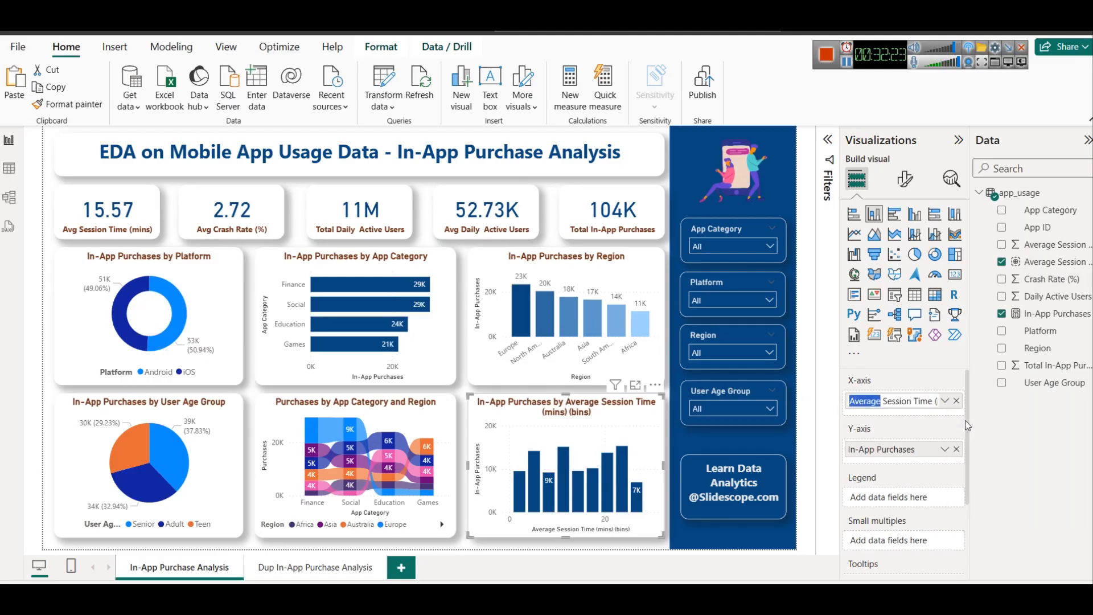
pyautogui.write('Avg')
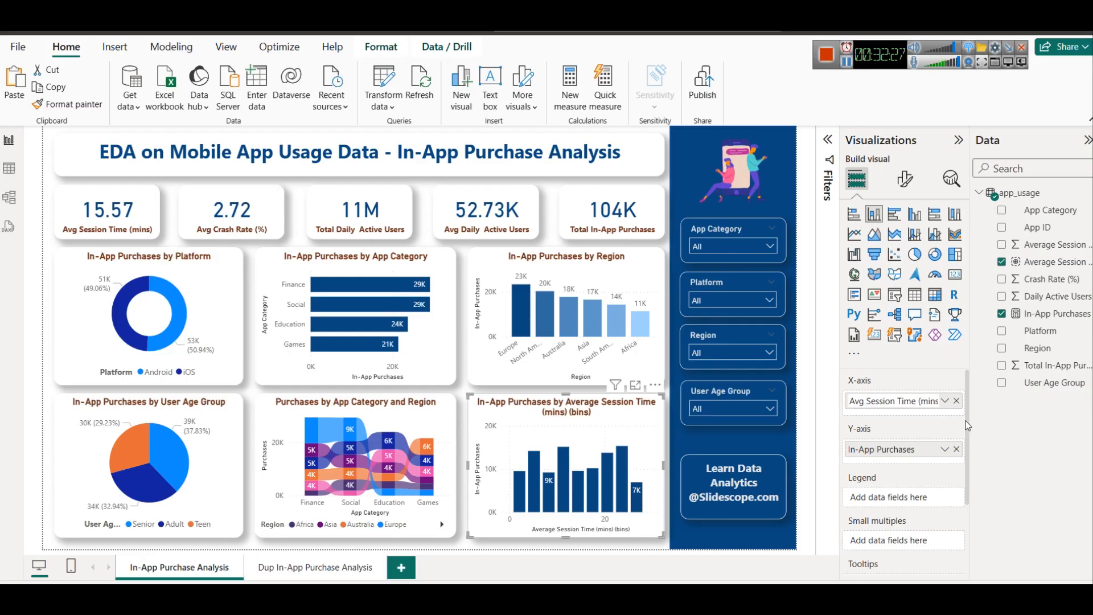
pyautogui.hotkey('shift', 'Right')
pyautogui.hotkey('shift', 'Right')
pyautogui.hotkey('shift', 'Right')
pyautogui.hotkey('shift', 'Right')
pyautogui.hotkey('shift', 'Right')
pyautogui.hotkey('shift', 'Right')
pyautogui.hotkey('shift', 'Right')
pyautogui.hotkey('shift', 'Right')
pyautogui.hotkey('shift', 'Right')
pyautogui.hotkey('shift', 'Right')
pyautogui.hotkey('shift', 'Right')
pyautogui.hotkey('shift', 'Right')
pyautogui.hotkey('shift', 'Right')
pyautogui.press('BackSpace')
pyautogui.press('BackSpace')
pyautogui.press('Return')
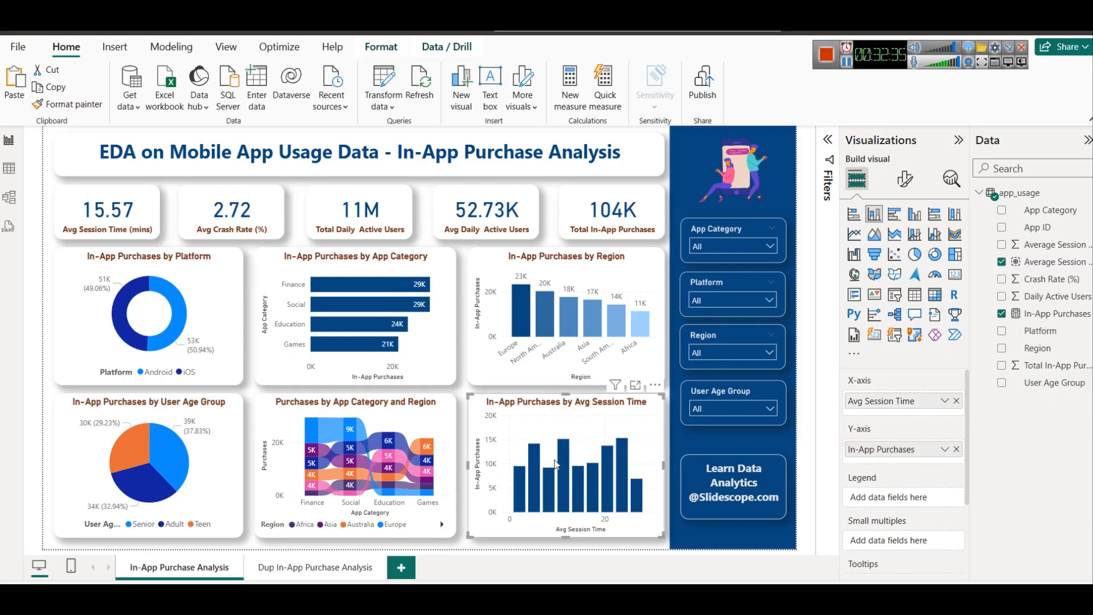
# Step: Examine the Avg Session Time column chart in focus mode, comparing purchases across the session-time bins, and return to the report
pyautogui.click(635, 386)
pyautogui.moveTo(151, 436)
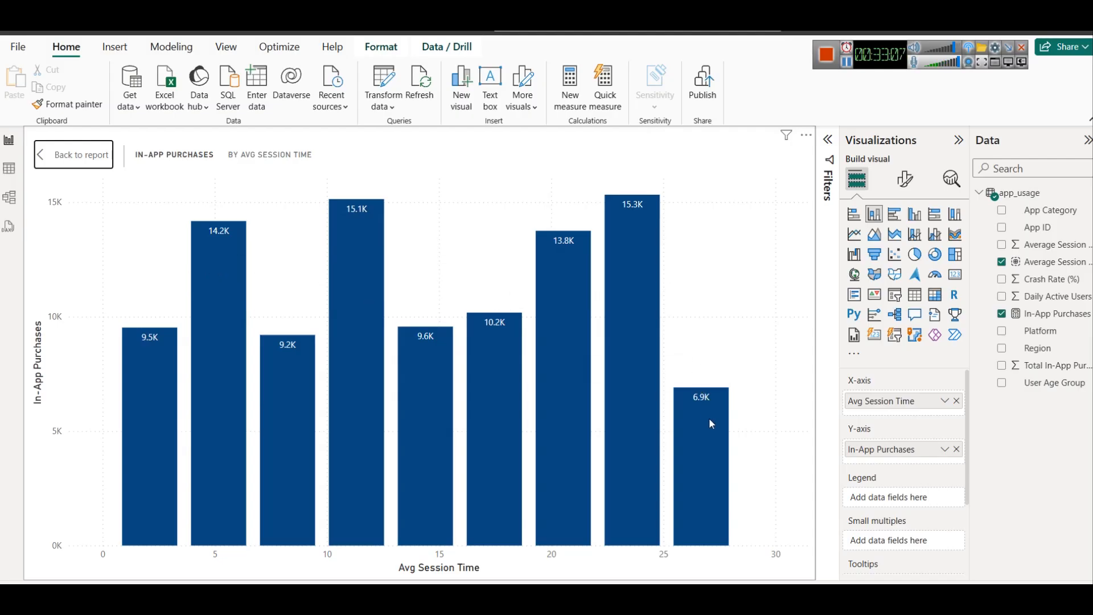
pyautogui.moveTo(562, 259)
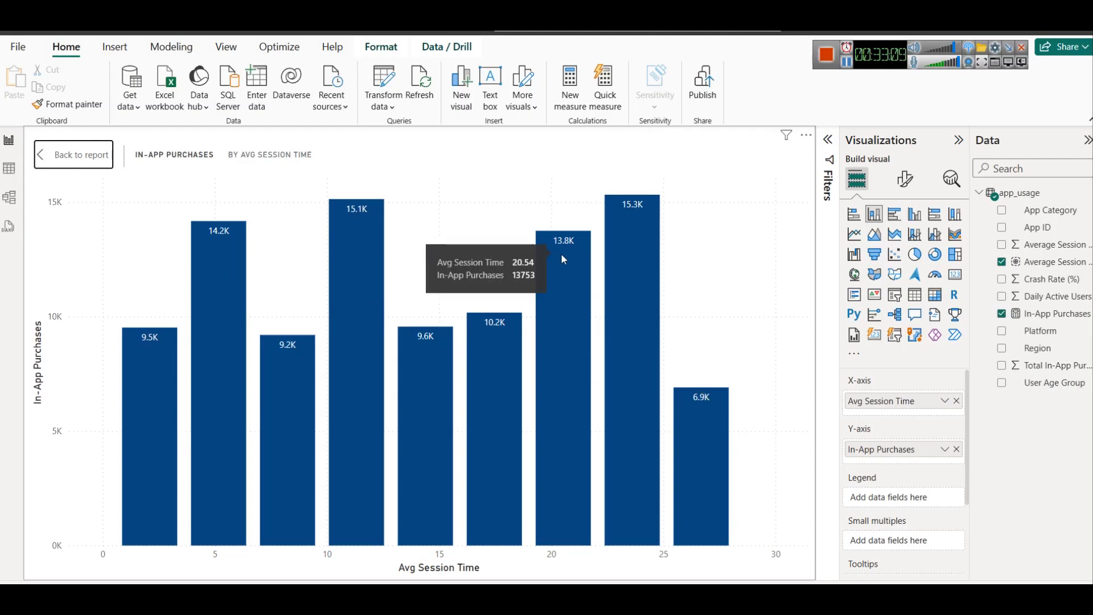
pyautogui.keyDown('ctrl'); pyautogui.click(74, 154); pyautogui.keyUp('ctrl')
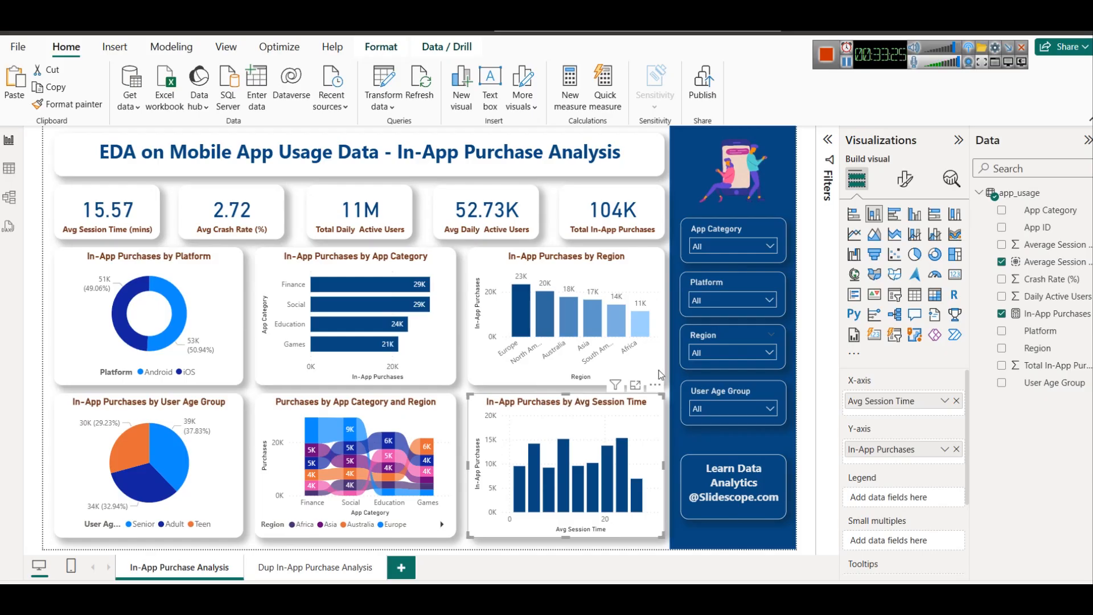
# Step: Check how the charts respond to filtering App Category by Education, Finance, Games and Social in turn, and clear the filter
pyautogui.click(722, 244)
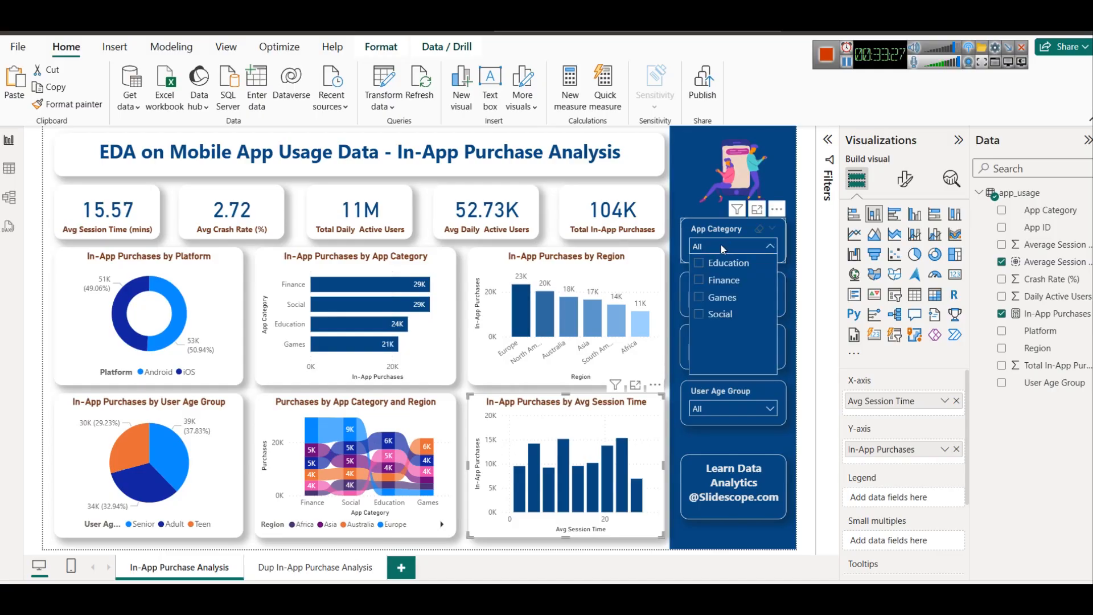
pyautogui.click(723, 263)
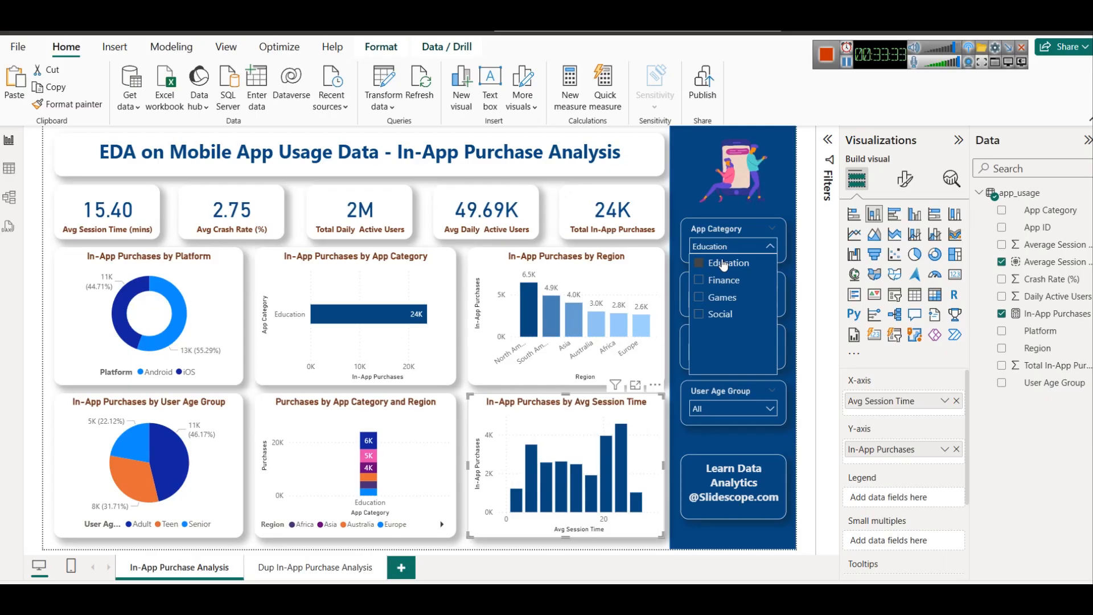
pyautogui.click(717, 282)
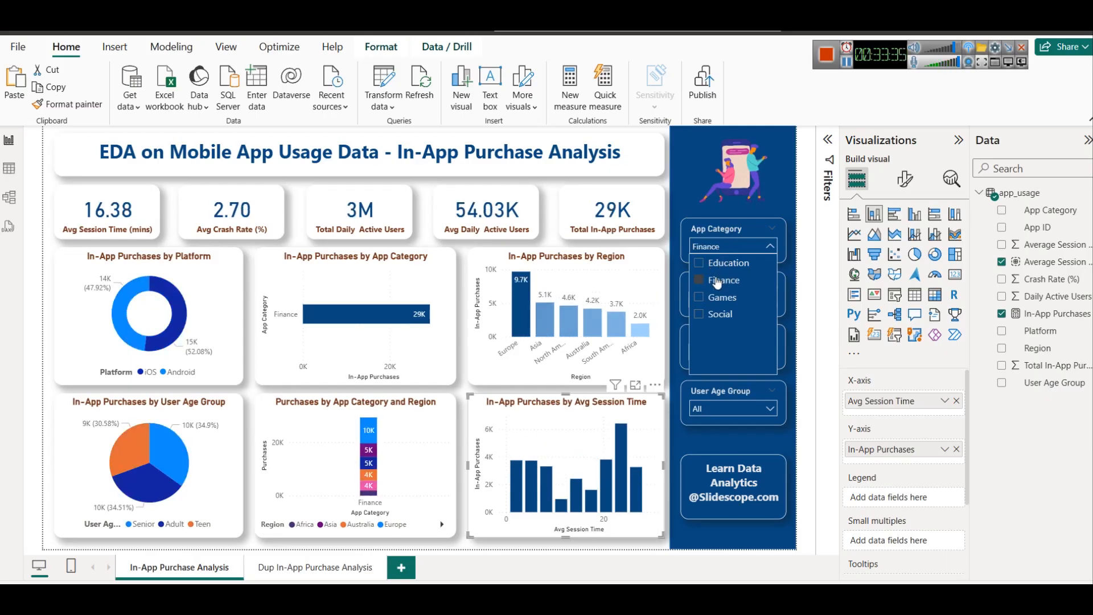
pyautogui.click(719, 299)
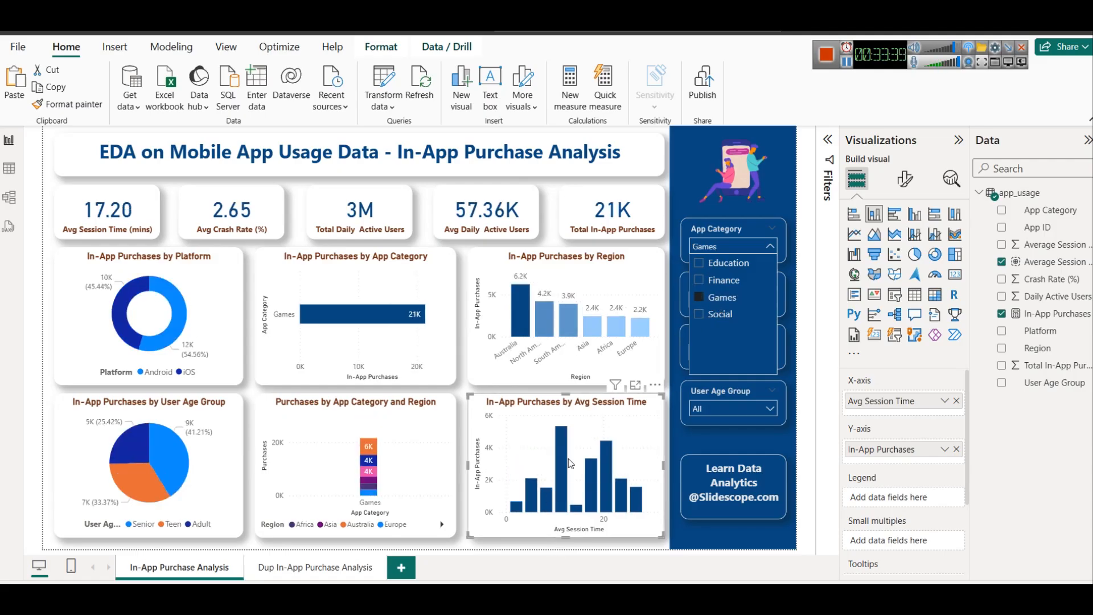
pyautogui.moveTo(558, 453)
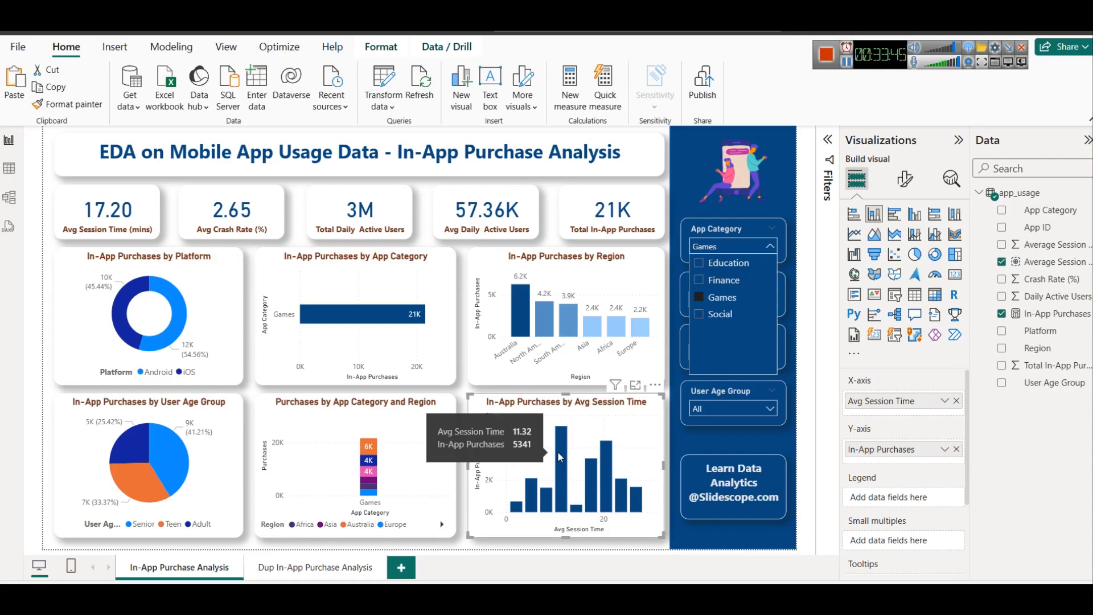
pyautogui.click(716, 317)
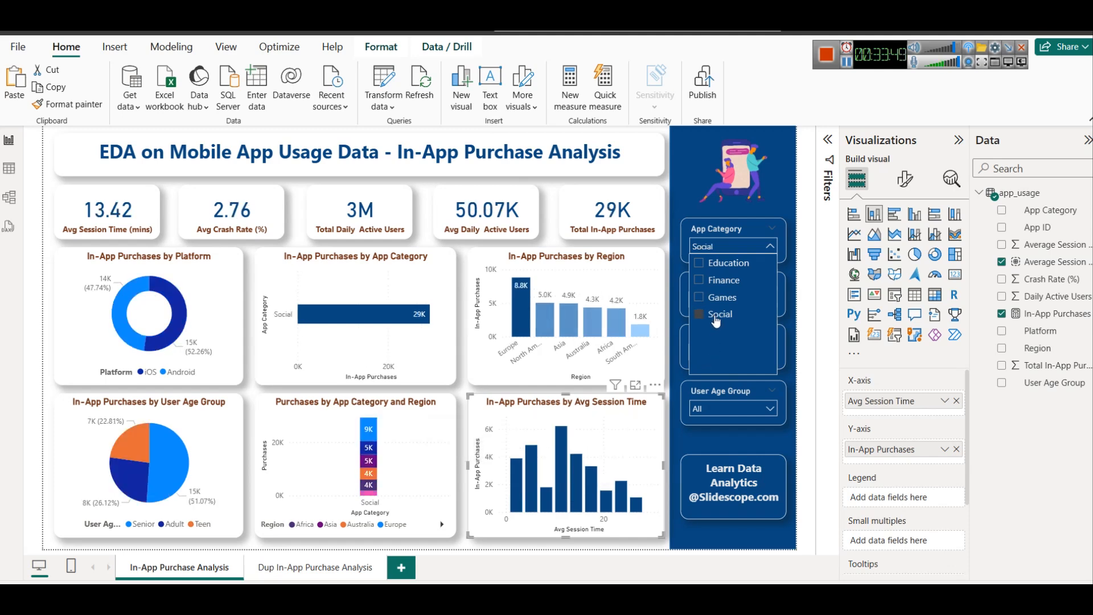
pyautogui.click(705, 315)
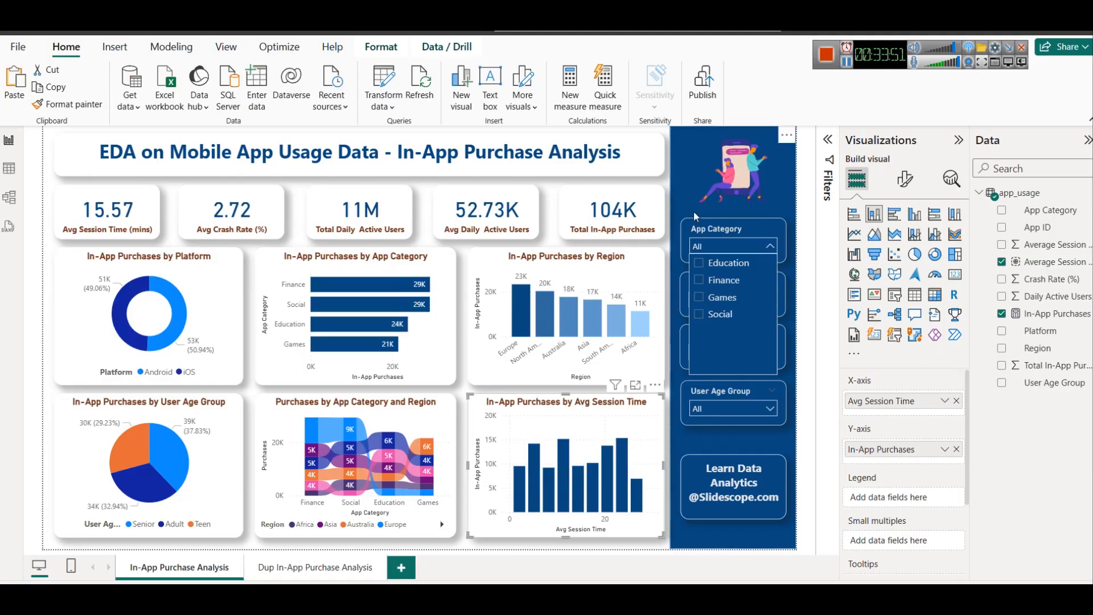
pyautogui.click(693, 228)
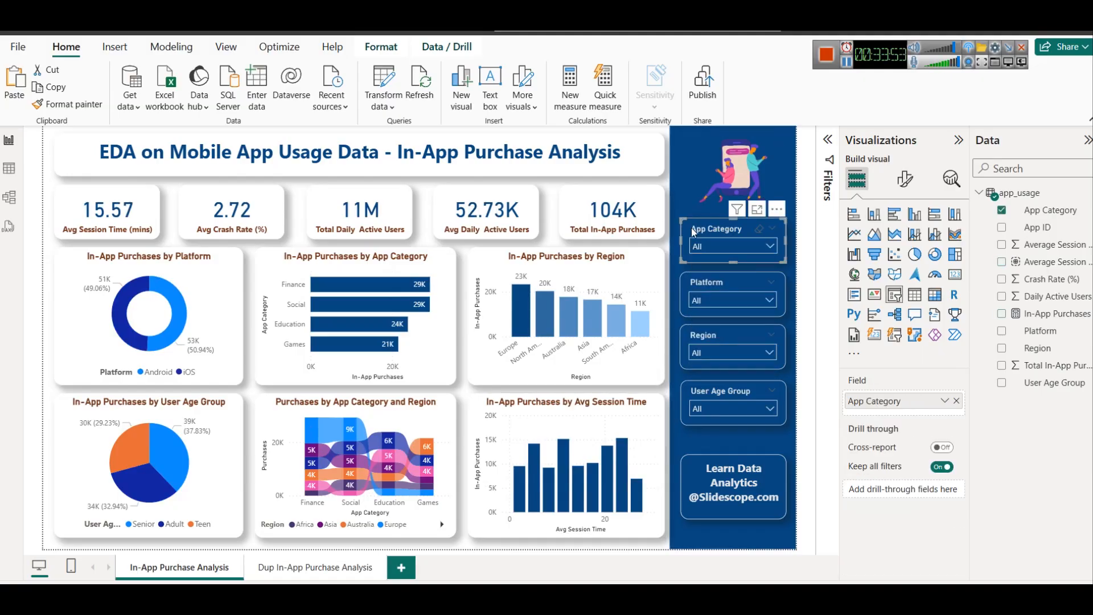
pyautogui.click(639, 544)
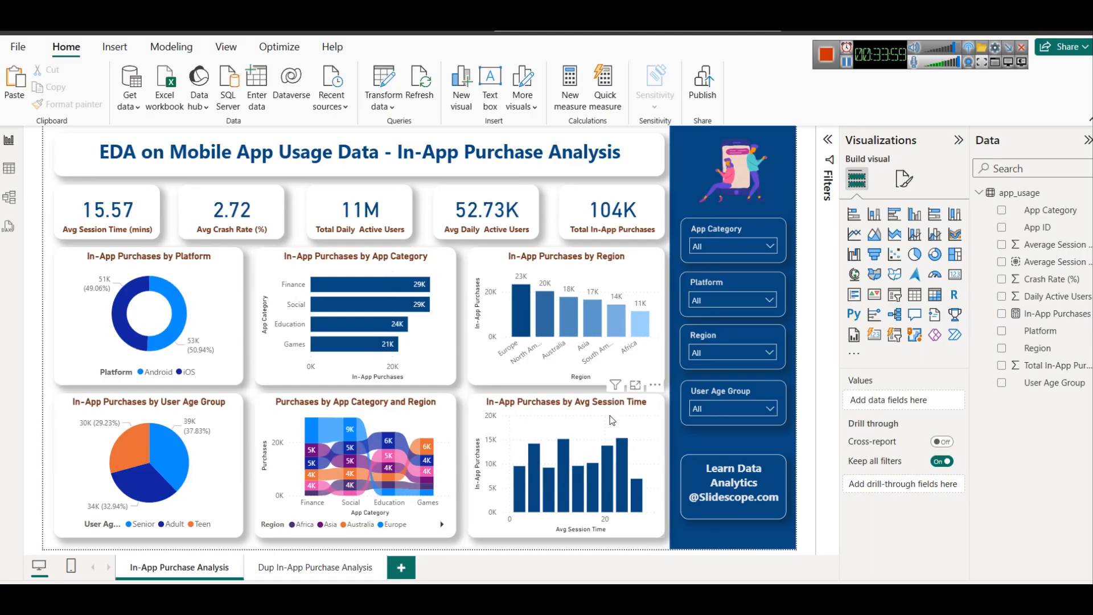
# Step: Copy the formatting of the In-App Purchases by Region chart onto the Avg Session Time column chart with Format Painter
pyautogui.click(612, 270)
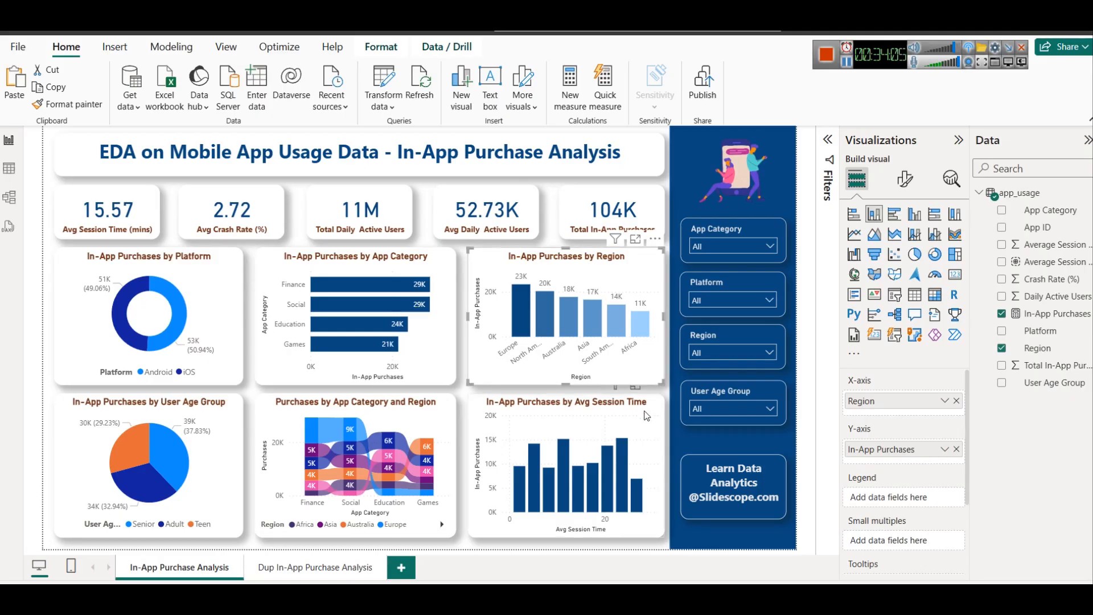
pyautogui.click(646, 416)
pyautogui.click(615, 279)
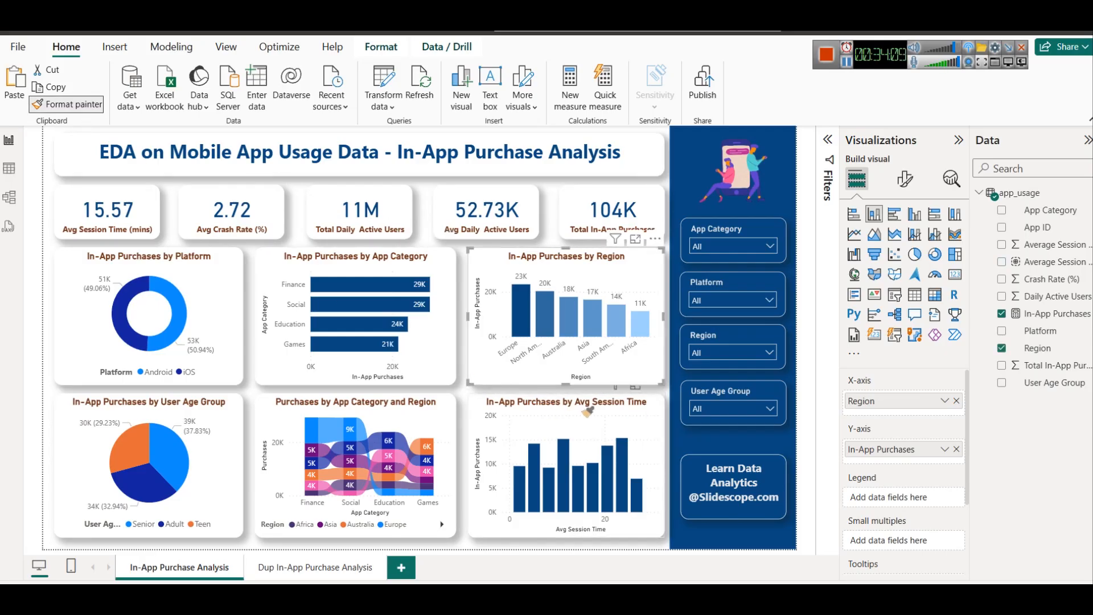
pyautogui.click(620, 412)
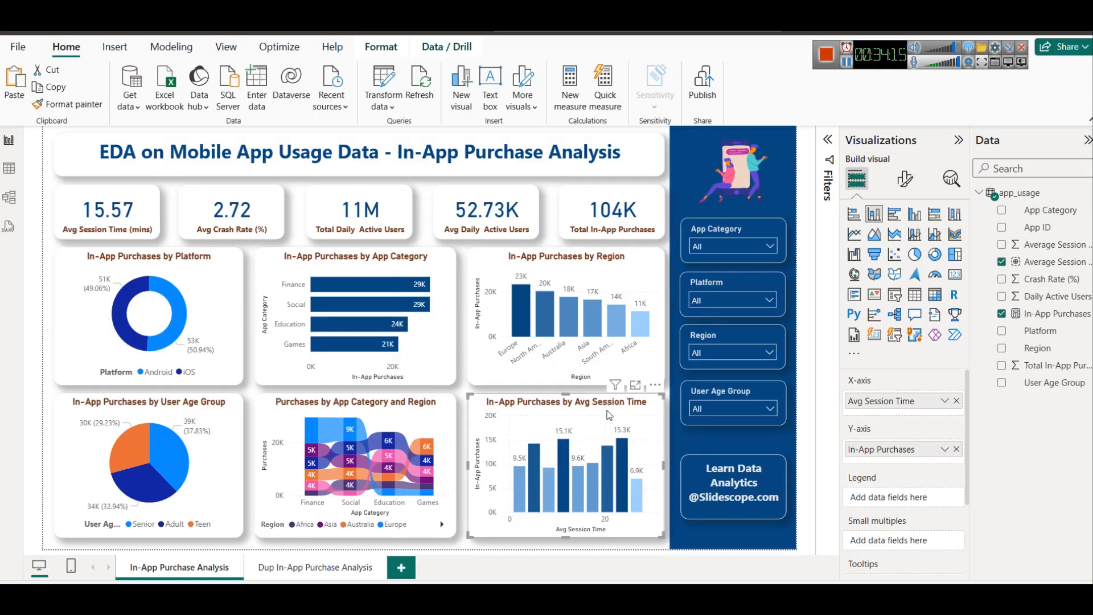
# Step: Check how the charts respond to filtering Platform by Android and iOS in turn, and clear the filter
pyautogui.click(709, 299)
pyautogui.click(714, 322)
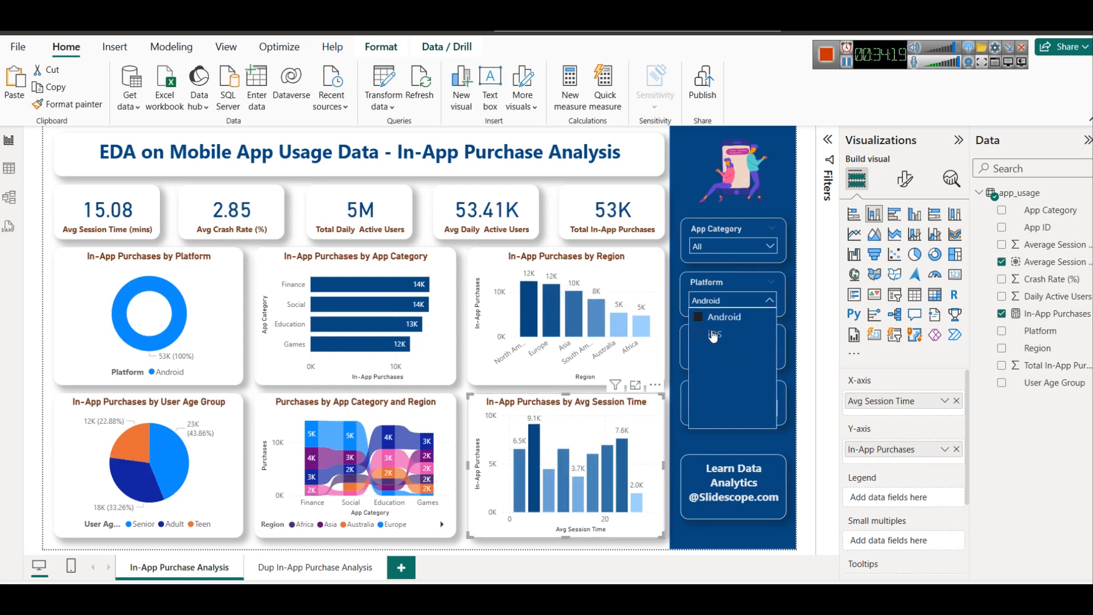
pyautogui.click(713, 334)
pyautogui.click(709, 335)
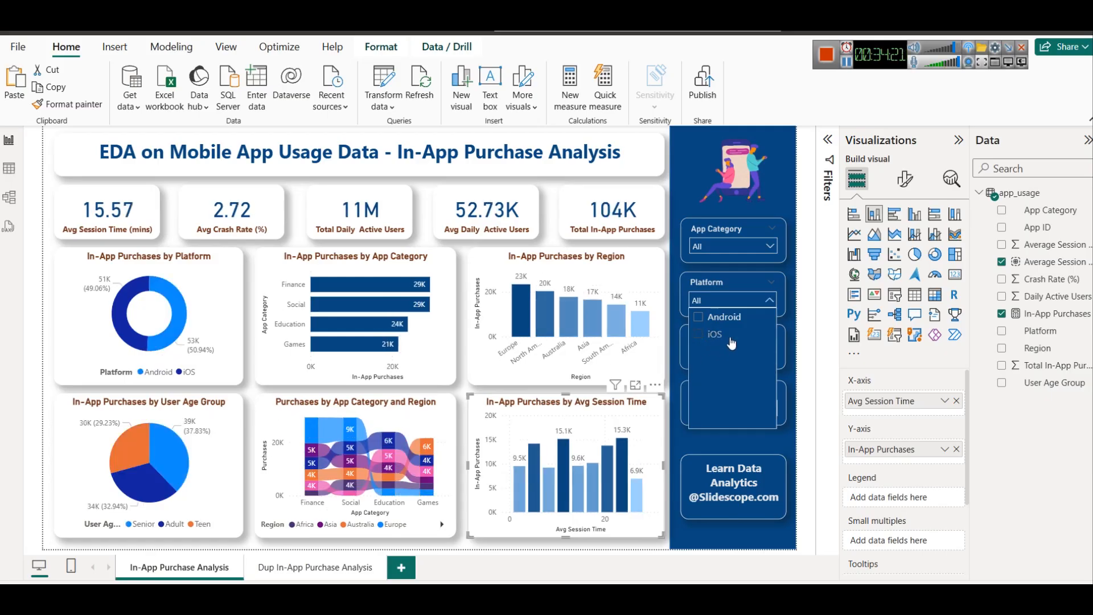
# Step: Check how the charts respond to filtering Region by Europe, South America and North America in turn, and clear the filter
pyautogui.click(782, 348)
pyautogui.click(723, 351)
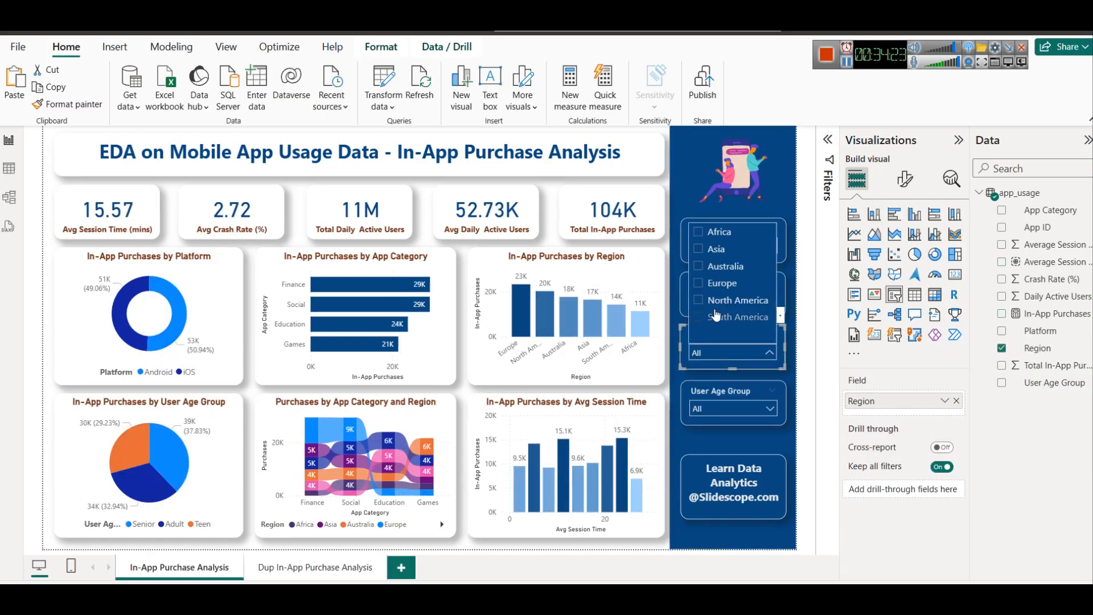
pyautogui.click(719, 287)
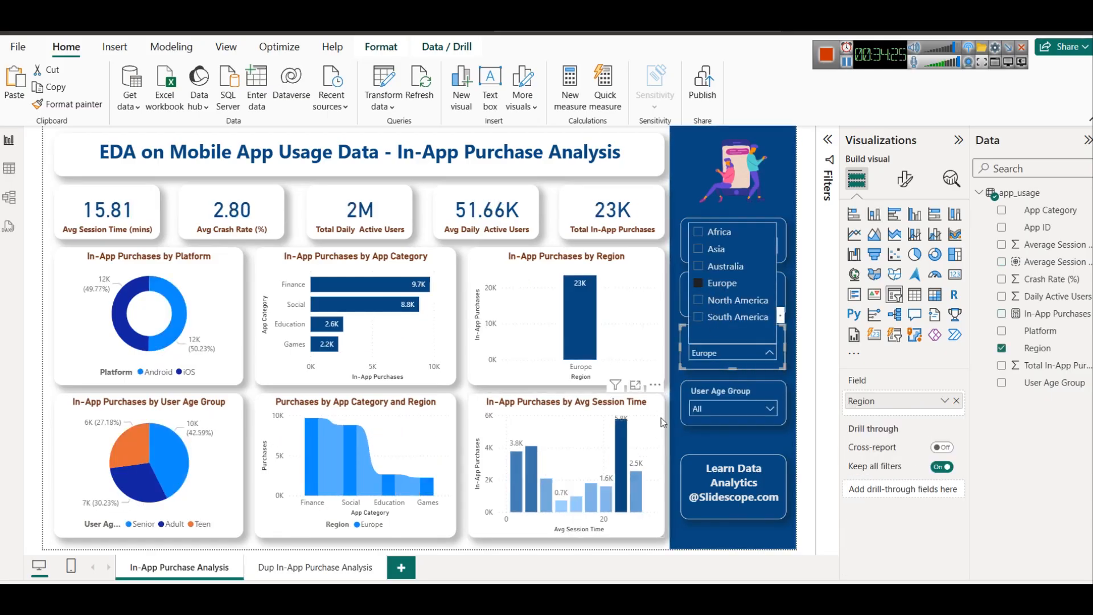
pyautogui.click(724, 326)
pyautogui.click(730, 300)
pyautogui.click(727, 300)
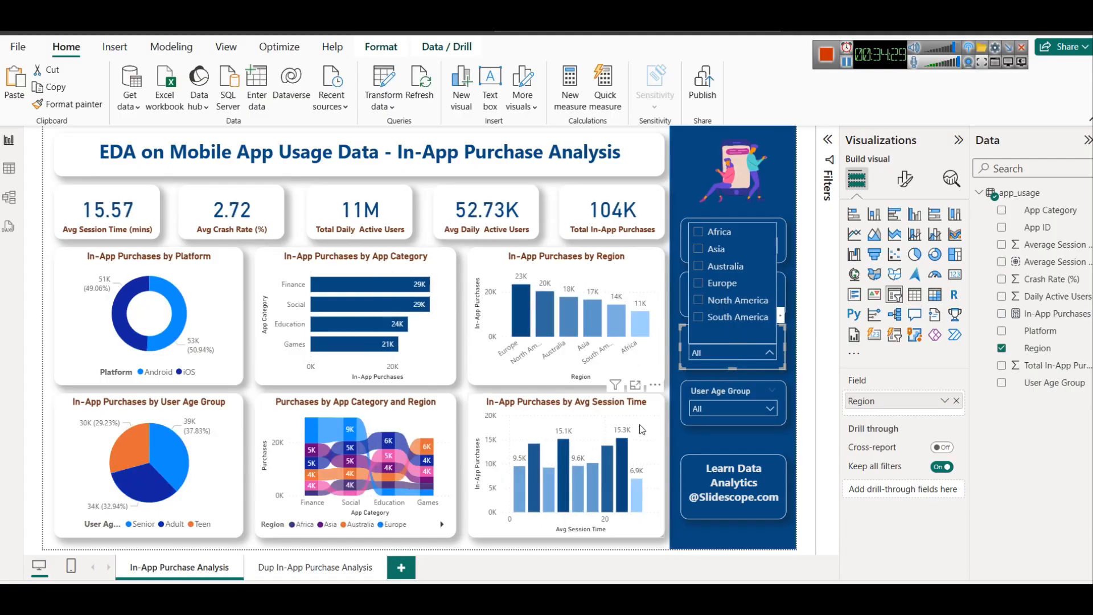
pyautogui.click(715, 451)
pyautogui.click(630, 547)
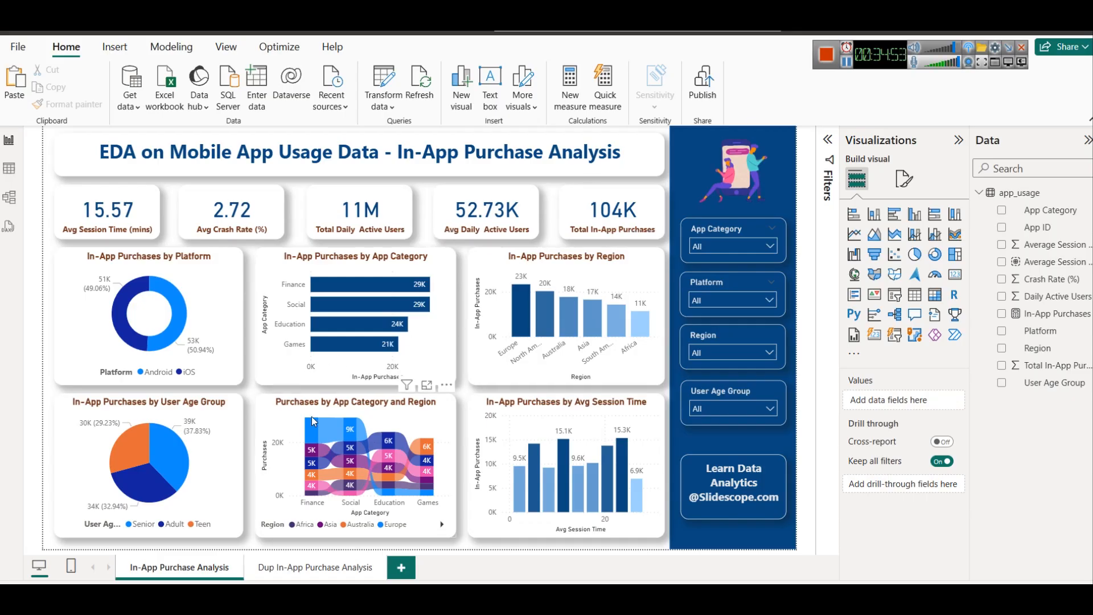
# Step: Copy the Purchases by App Category and Region ribbon chart to the Dup In-App Purchase Analysis page and fit it in the upper half of the empty phone frame
pyautogui.click(330, 414)
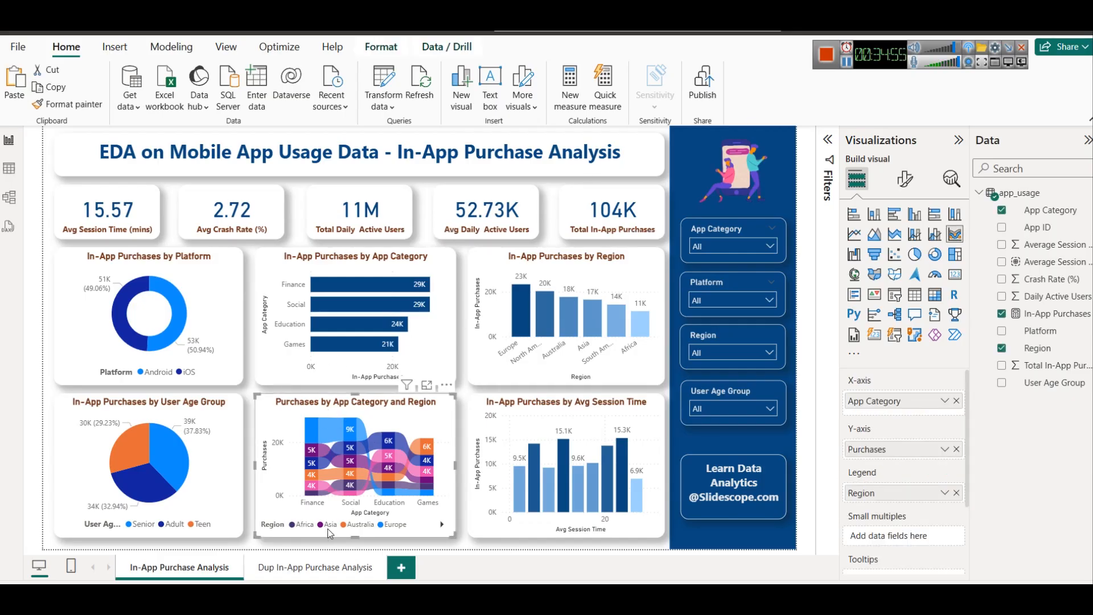
pyautogui.click(317, 565)
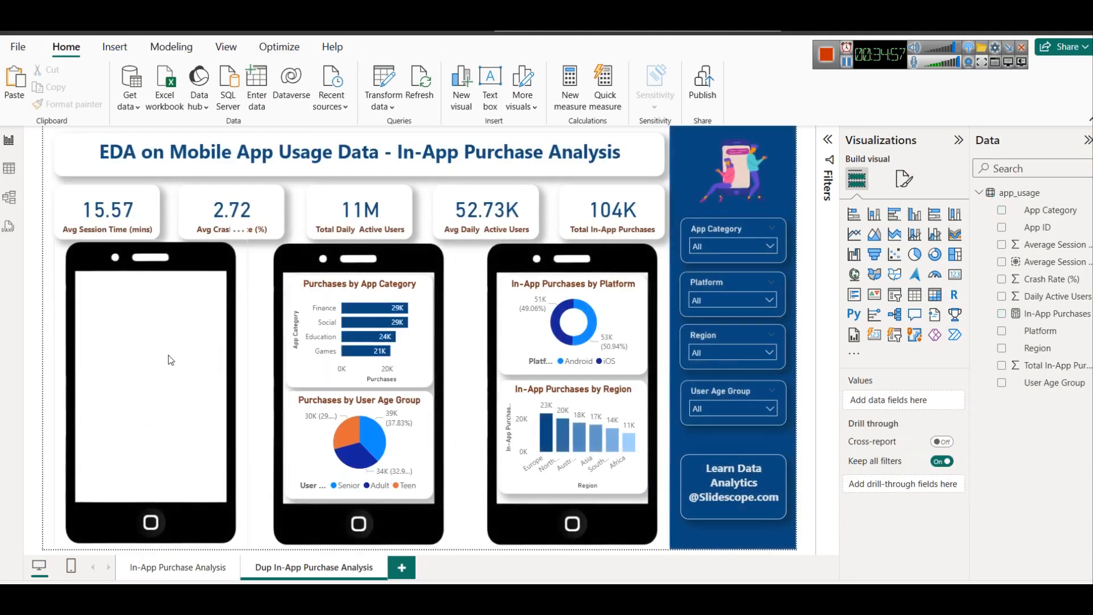
pyautogui.click(173, 363)
pyautogui.hotkey('ctrl', 'v')
pyautogui.moveTo(280, 421); pyautogui.dragTo(113, 303)
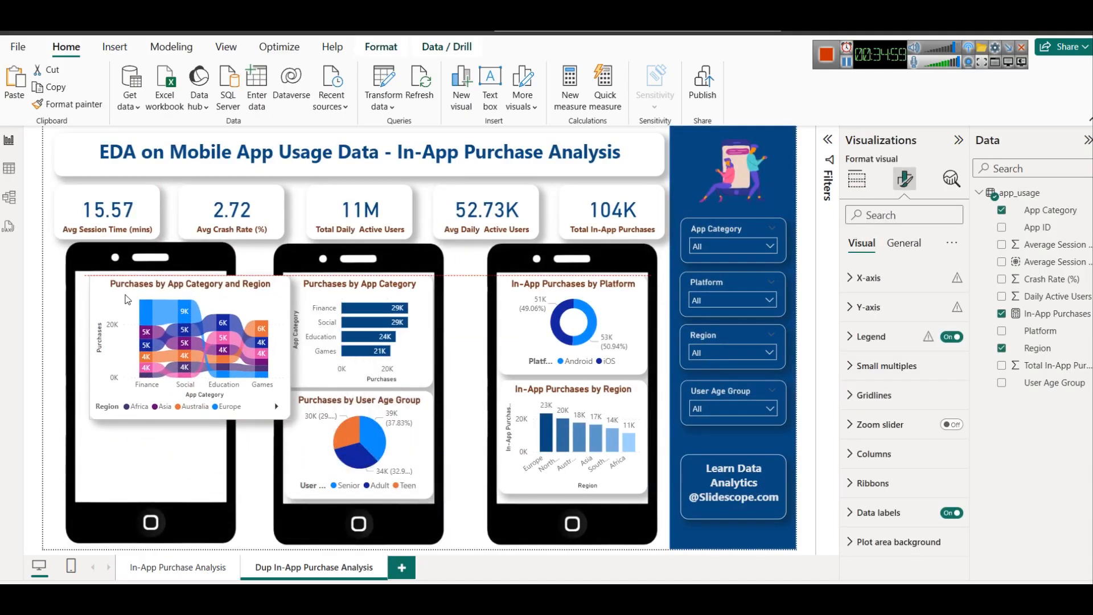
pyautogui.moveTo(292, 419); pyautogui.dragTo(225, 369)
pyautogui.moveTo(89, 323); pyautogui.dragTo(77, 328)
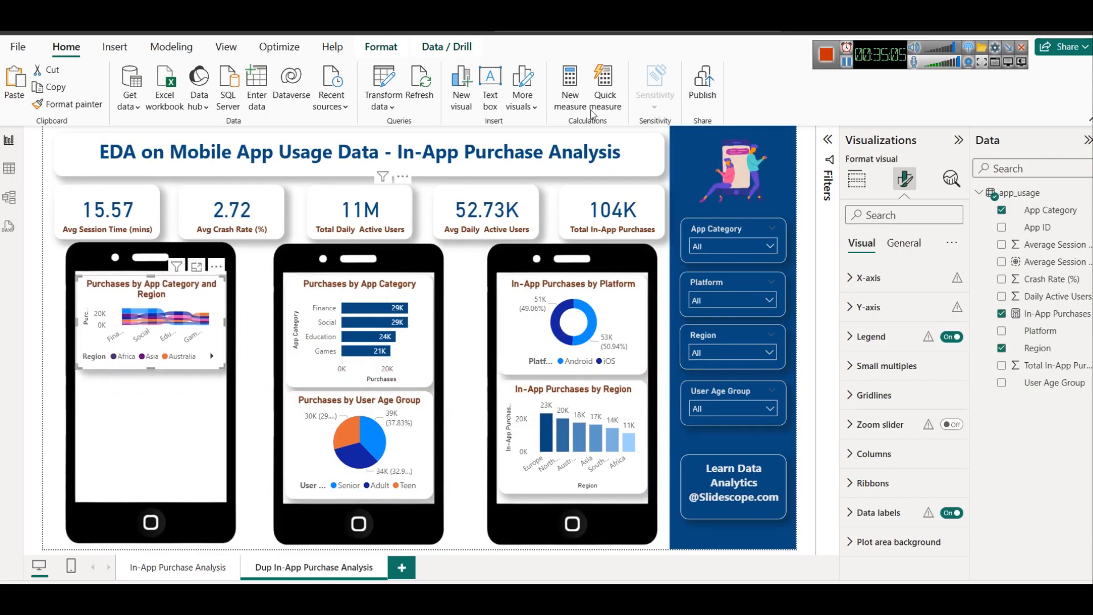
# Step: Collapse the Visualizations pane, Data pane and ribbon to enlarge the canvas, and compare the original report page with the phone-frame version
pyautogui.click(850, 67)
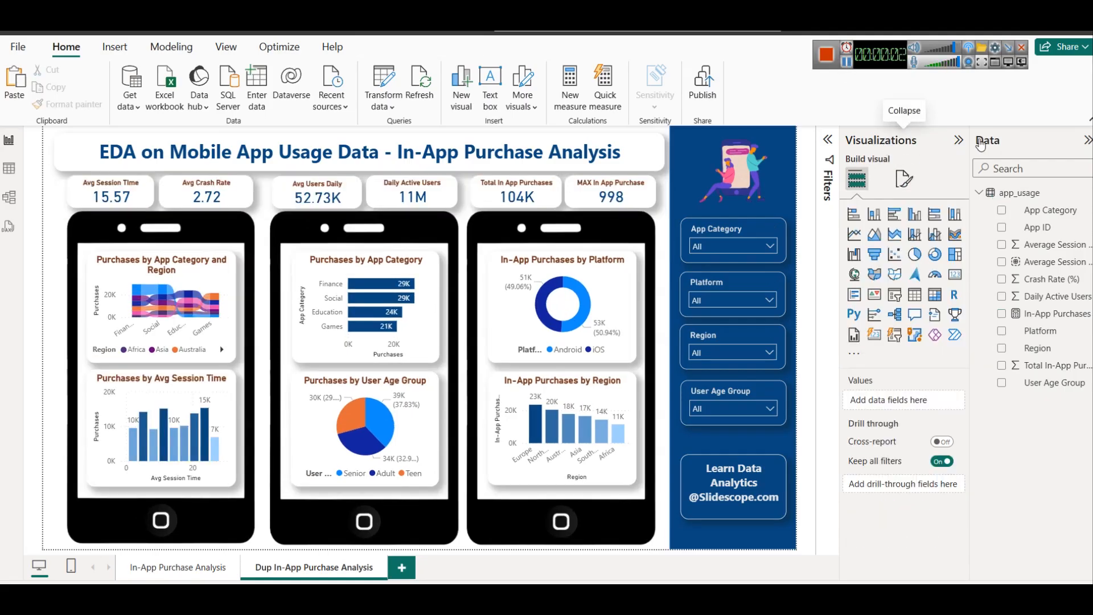
pyautogui.click(960, 142)
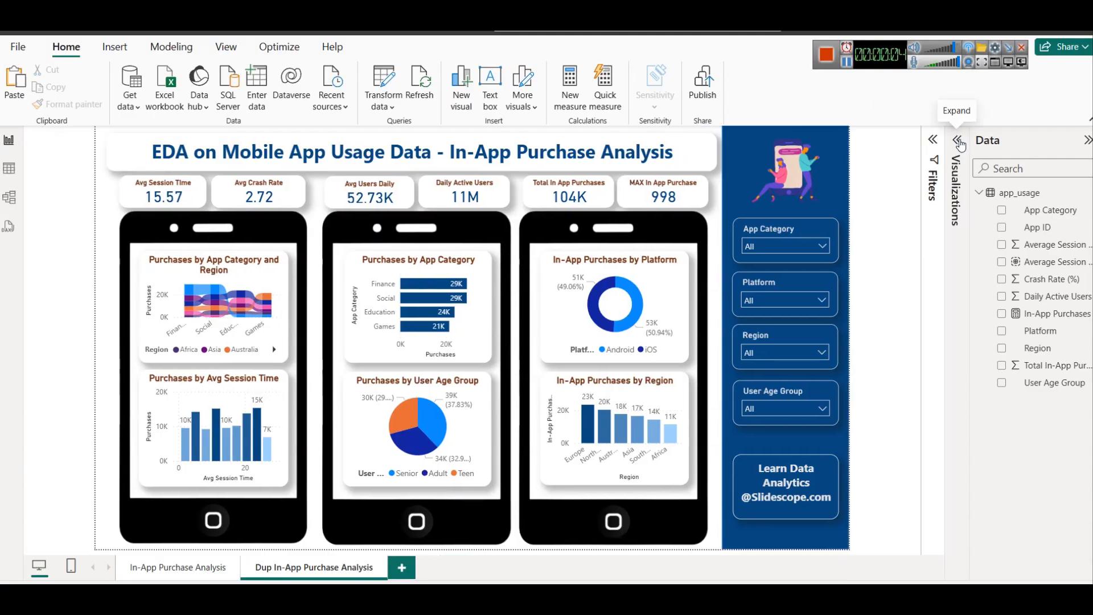
pyautogui.click(1087, 140)
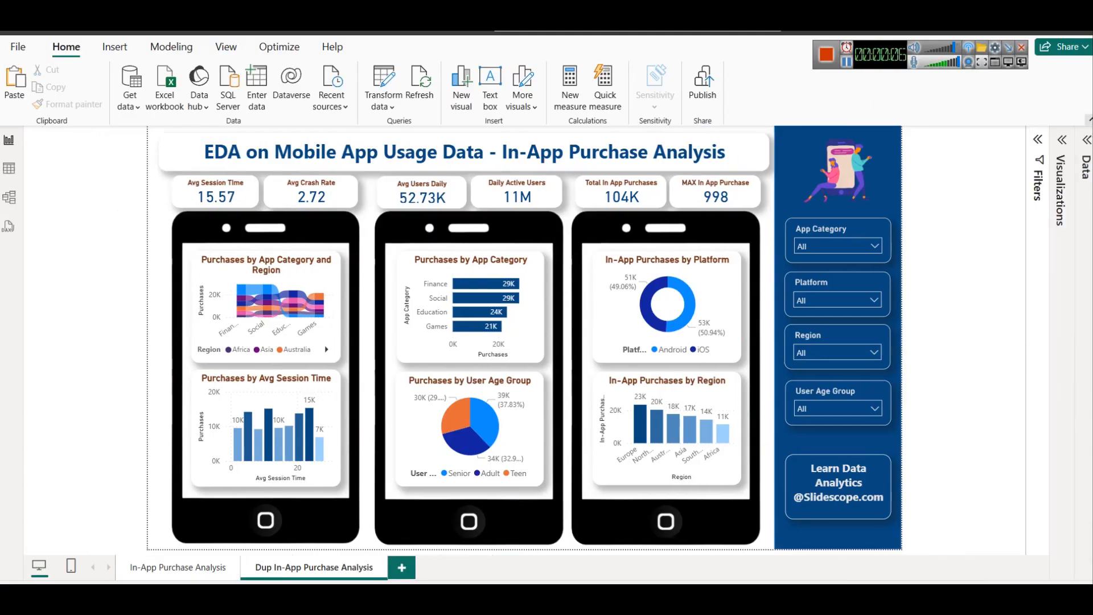
pyautogui.click(1089, 119)
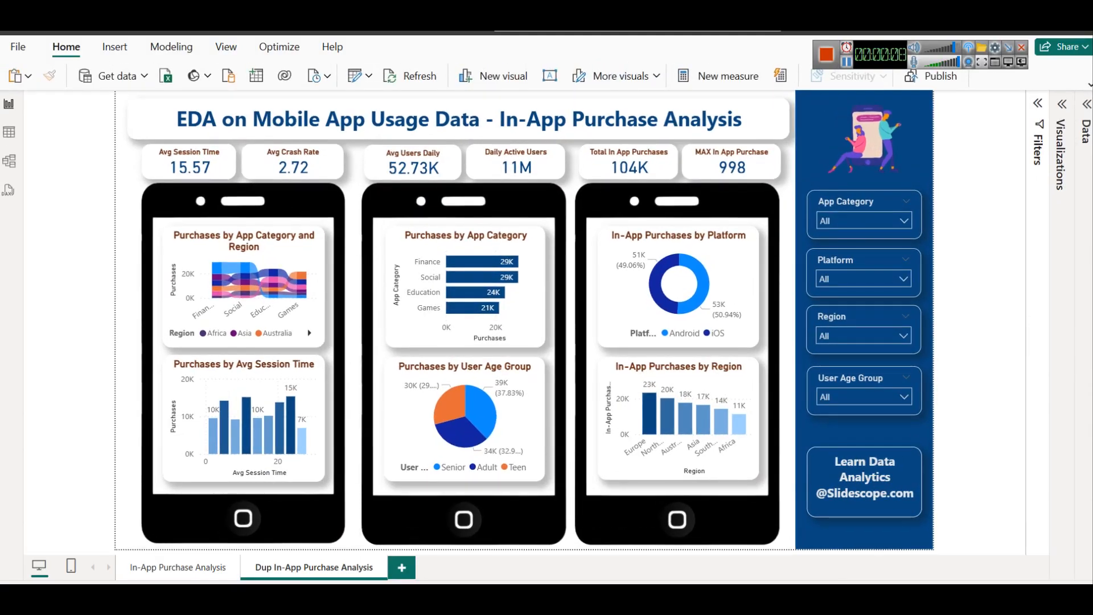
pyautogui.click(171, 567)
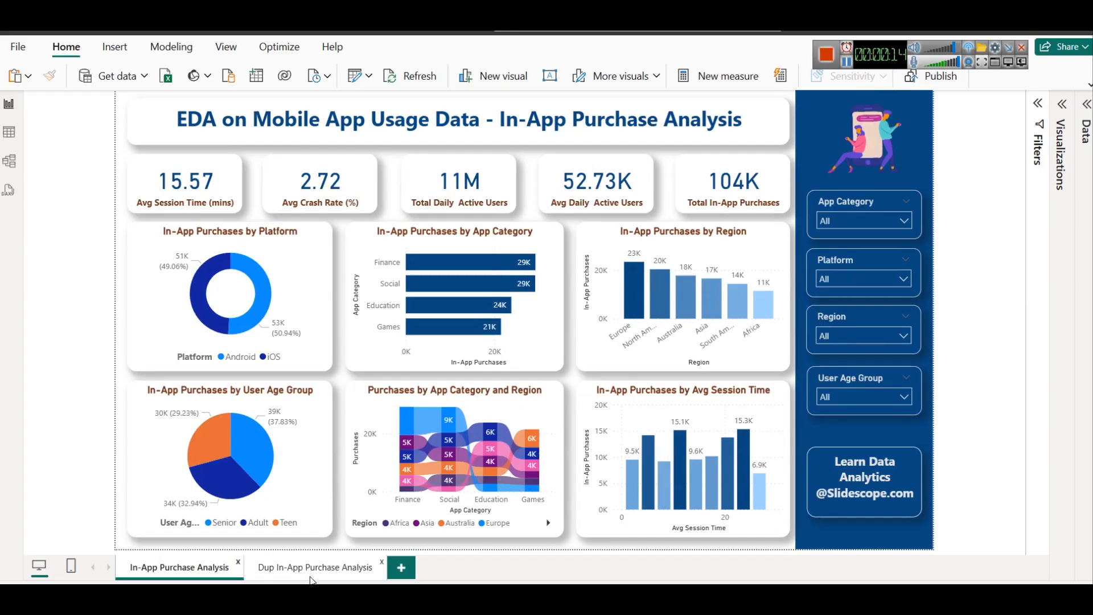
pyautogui.click(312, 576)
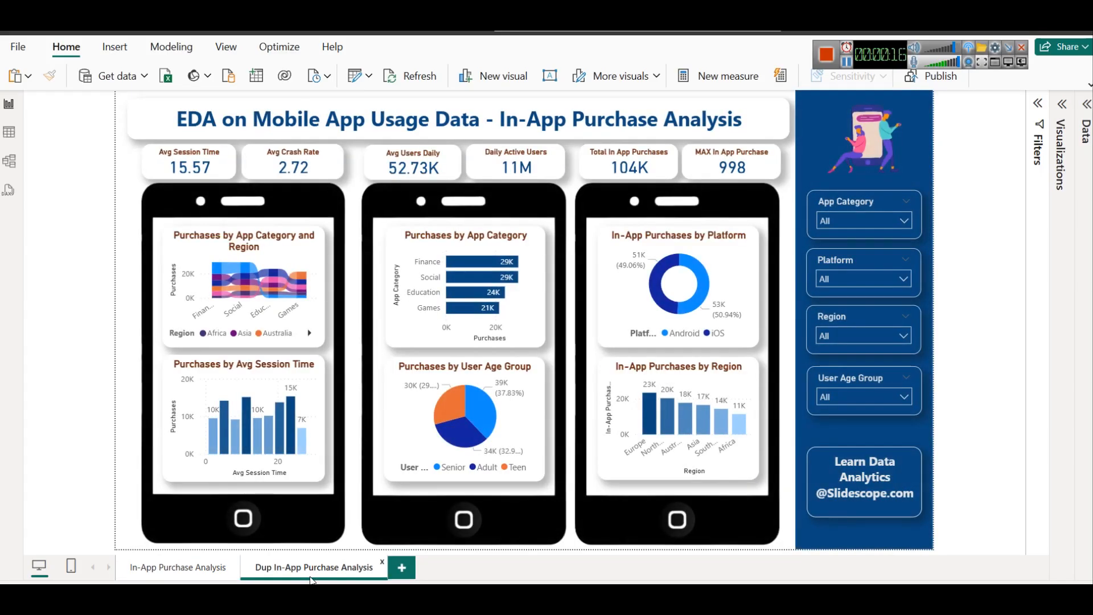